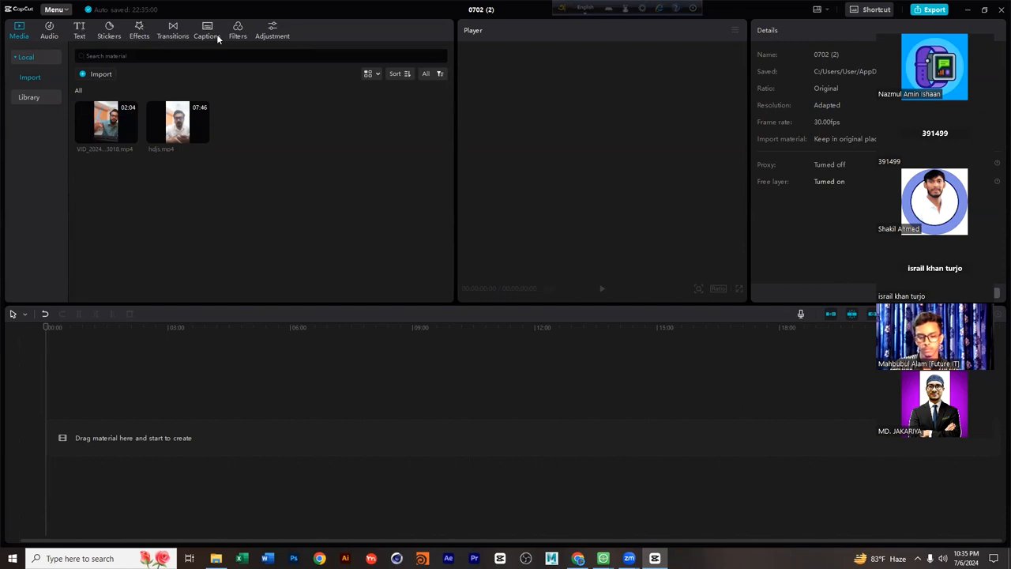
Place the hdjs.mp4 clip on the timeline and add a default text clip at its start.
left_click(178, 122)
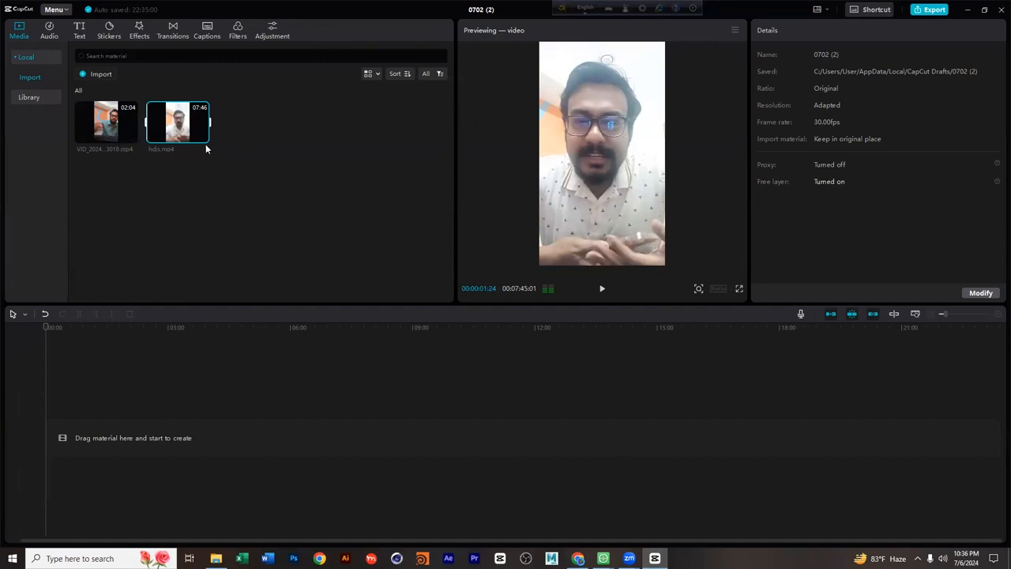
left_click_drag(178, 135, 102, 439)
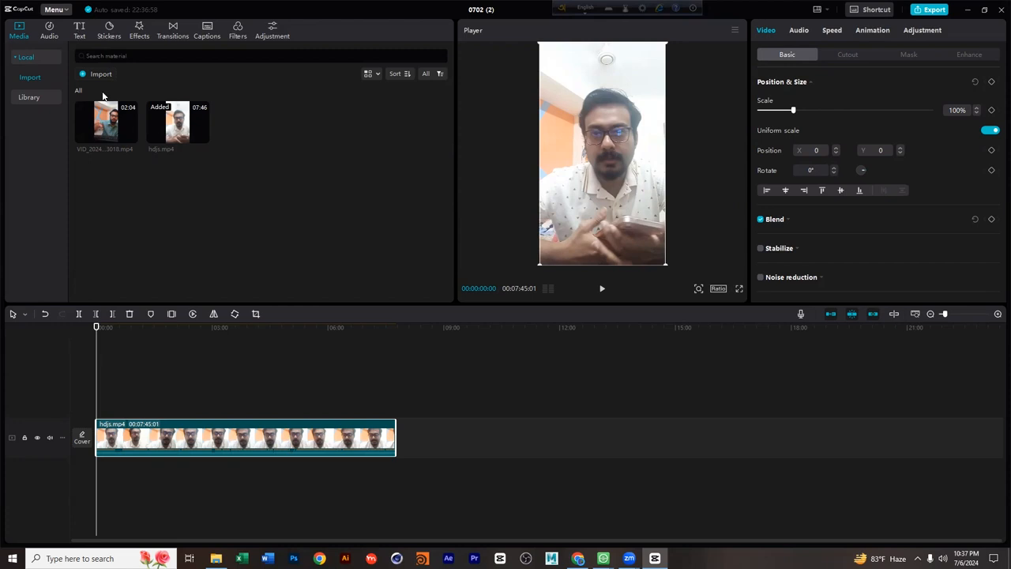
left_click(82, 31)
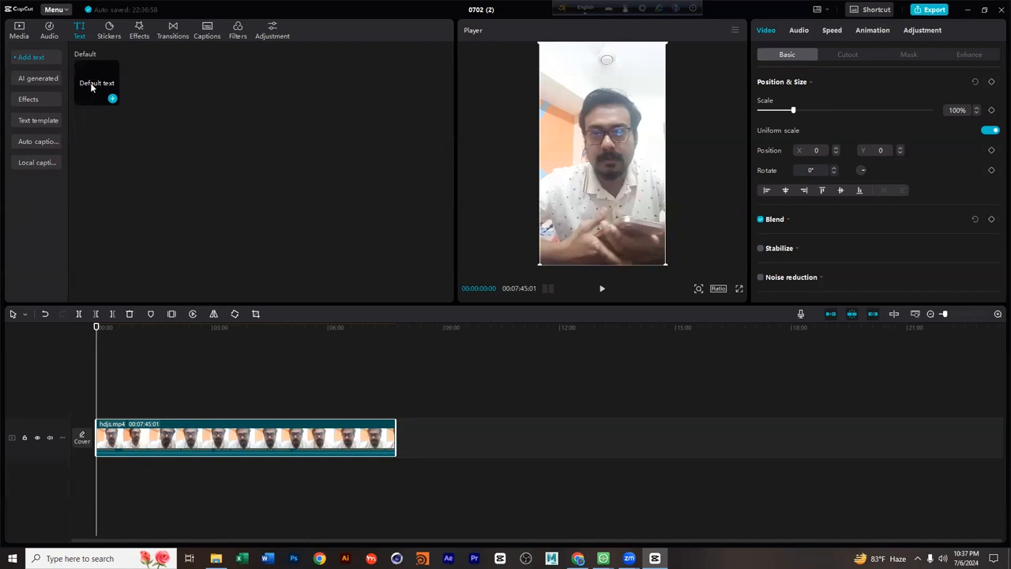
left_click(112, 101)
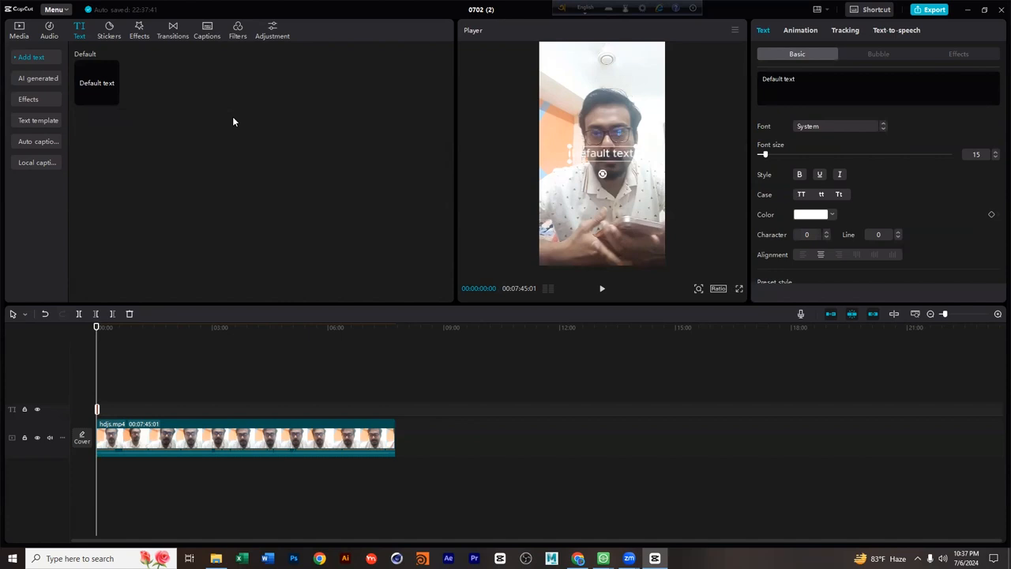
Lock the main video track and move the default text down to the speaker's chest in the preview.
mouse_move(600, 155)
left_mouse_down()
mouse_move(592, 188)
mouse_move(597, 167)
left_mouse_up()
key("ctrl+z")
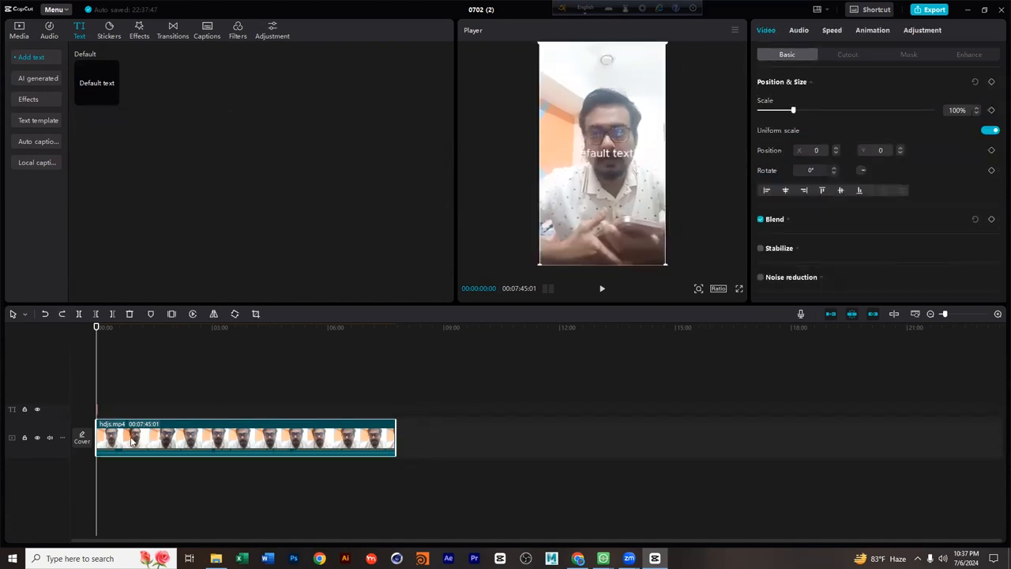
left_click(25, 436)
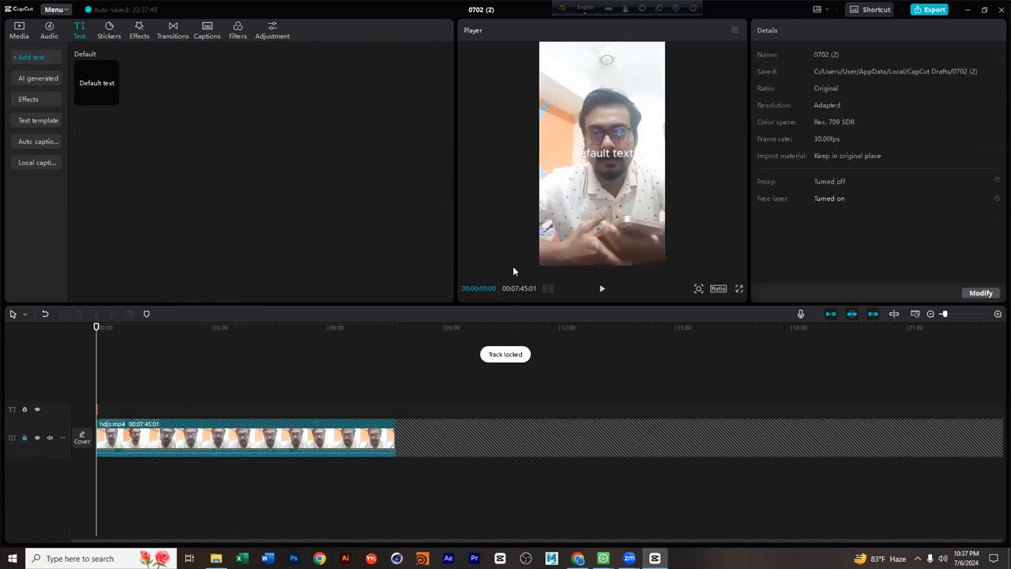
left_click(601, 158)
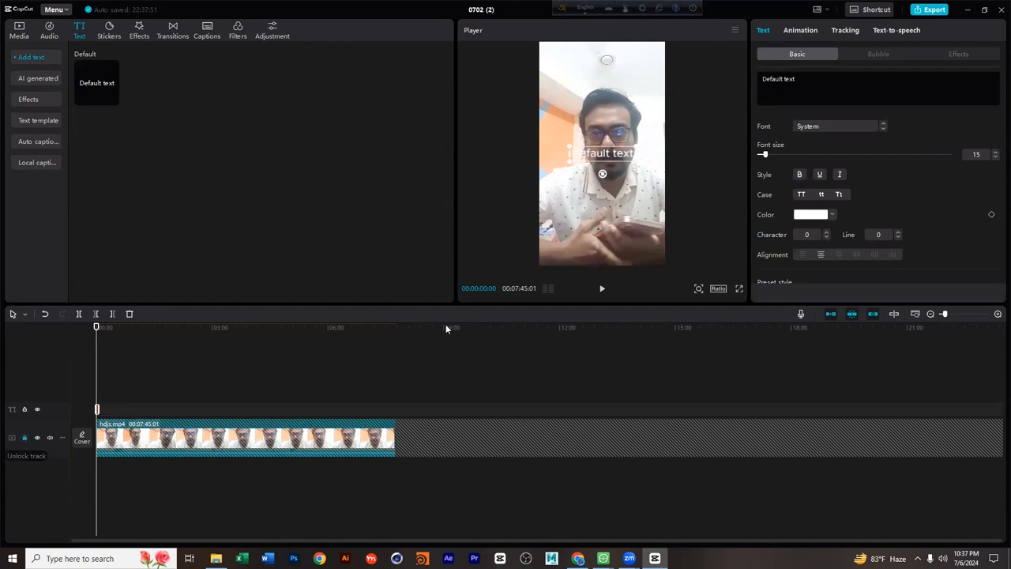
left_click_drag(614, 155, 608, 179)
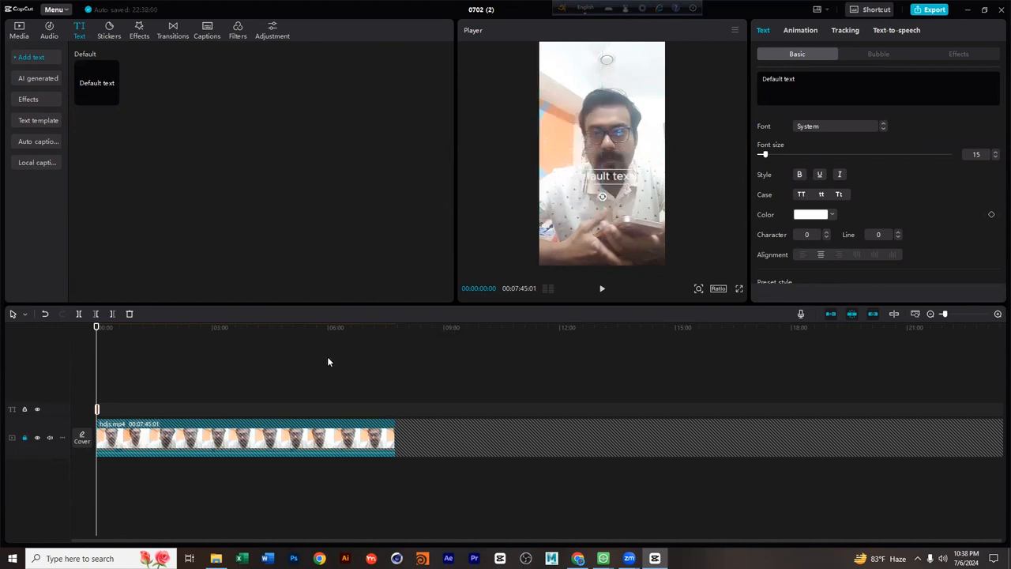
left_click(24, 438)
mouse_move(609, 185)
left_mouse_down()
mouse_move(608, 145)
mouse_move(610, 193)
mouse_move(572, 182)
mouse_move(643, 166)
mouse_move(600, 149)
mouse_move(605, 204)
left_mouse_up()
left_click(24, 438)
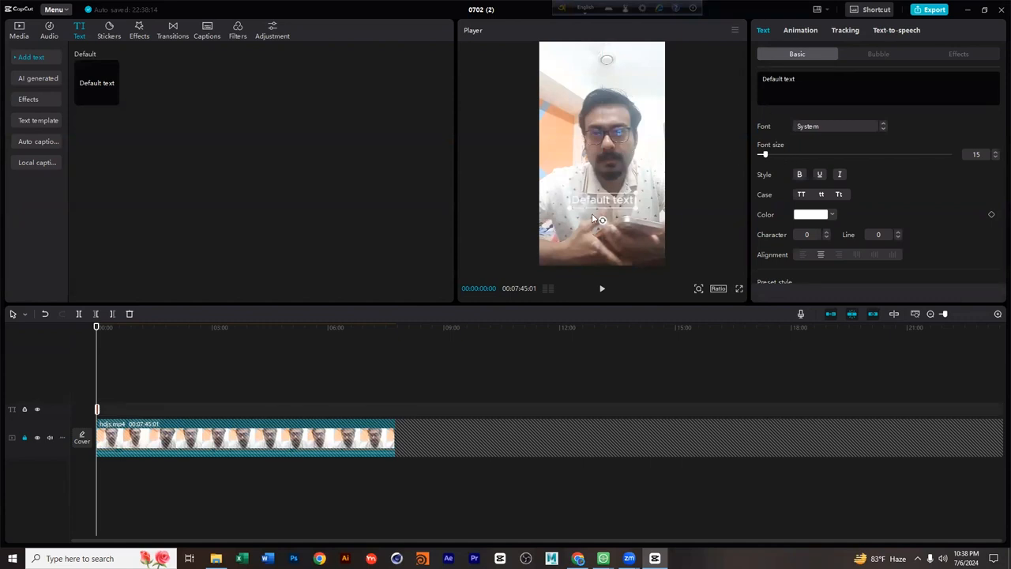
Replace the default text content with "Let's Start".
triple_click(784, 78)
type("Let")
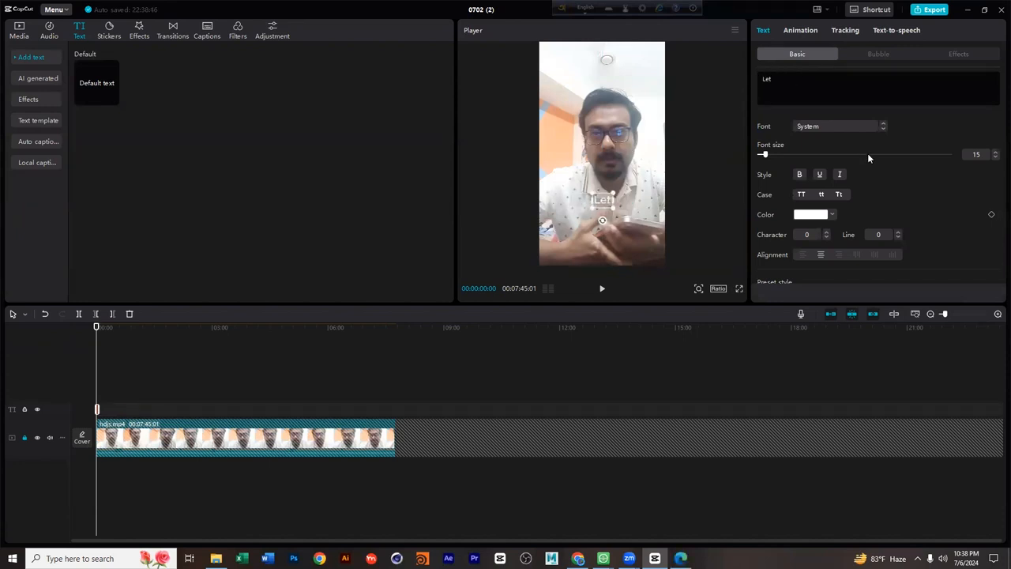
type("'s Start")
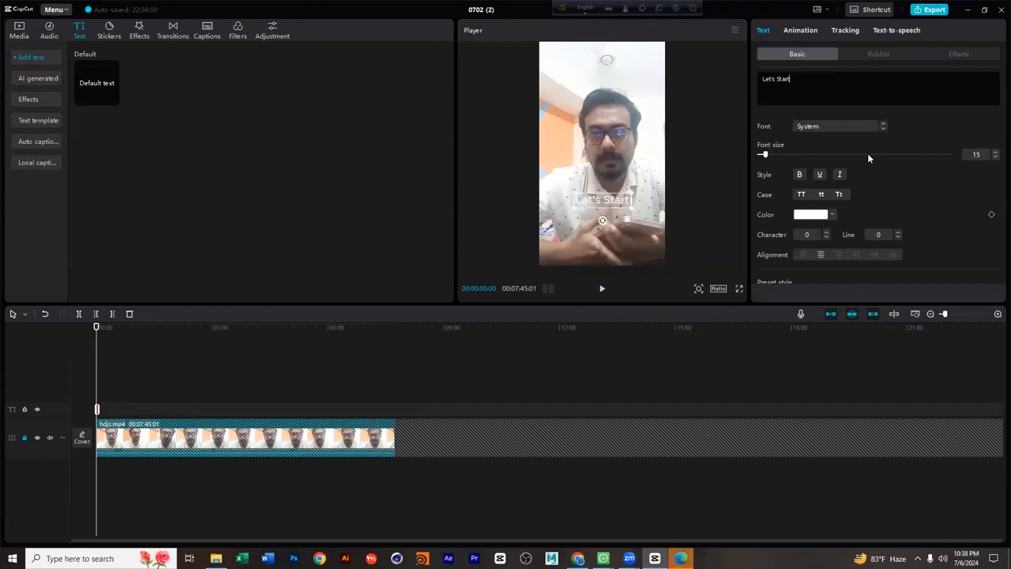
Set the font of the "Let's Start" text to Bevan after trying Cabin-Bd.
left_click_drag(805, 82, 756, 78)
left_click(872, 126)
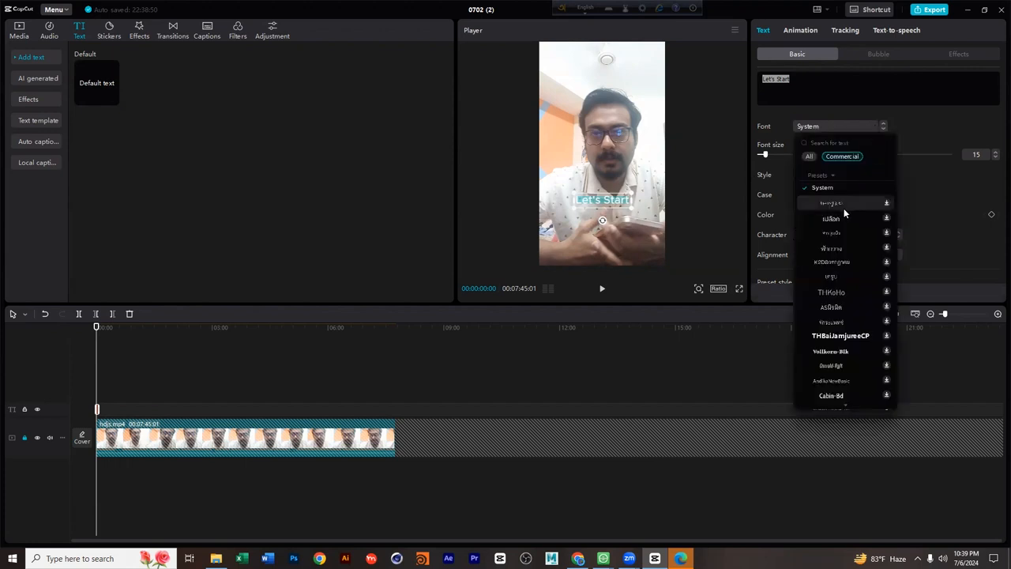
scroll(833, 269, "down", 3)
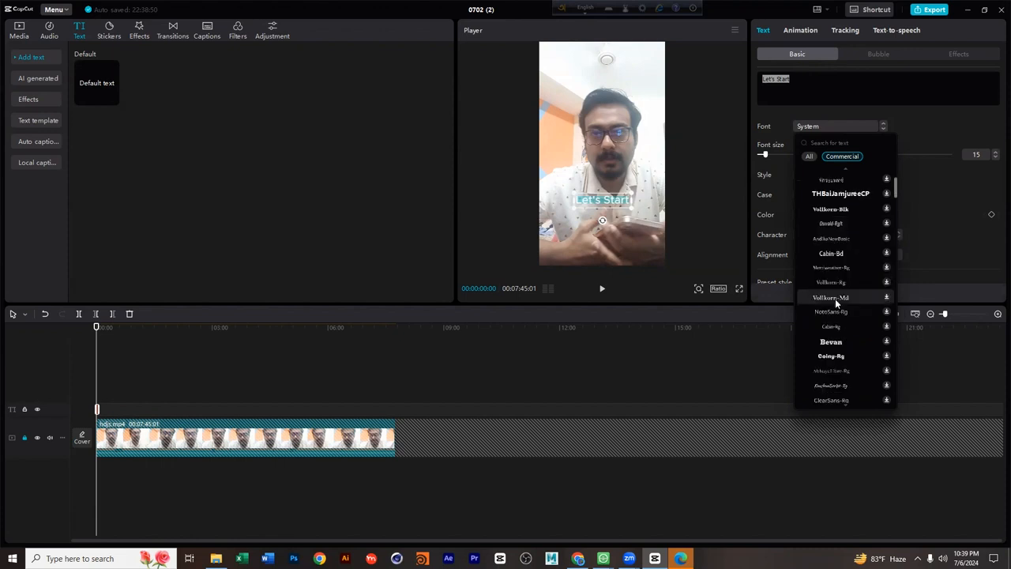
left_click(833, 254)
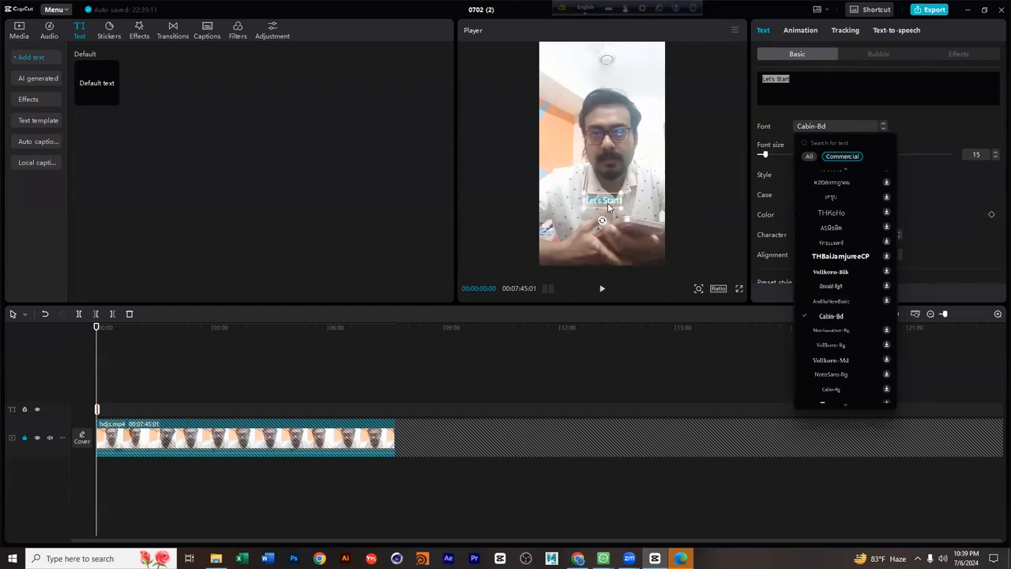
scroll(843, 320, "down", 2)
scroll(842, 320, "down", 1)
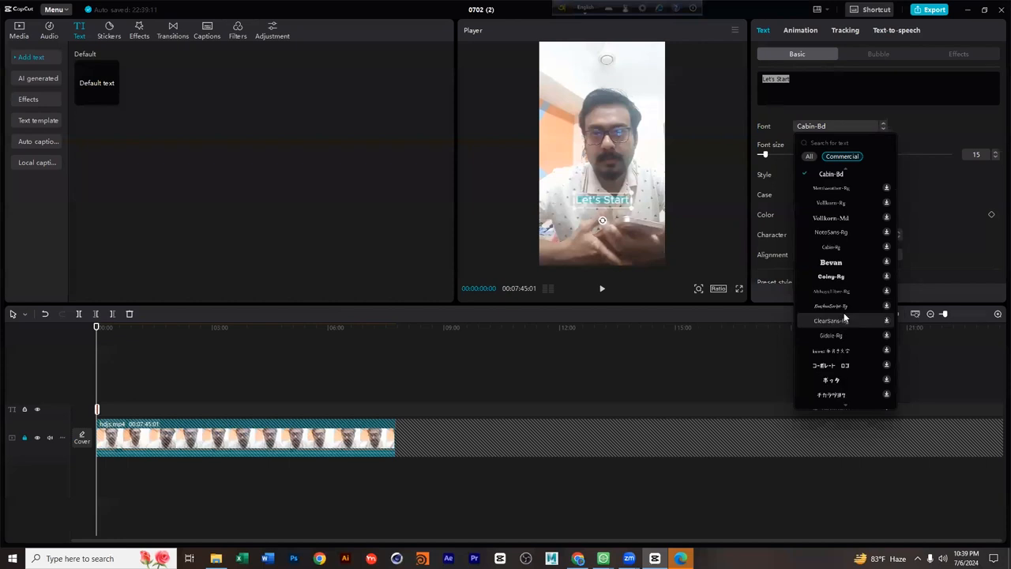
left_click(851, 262)
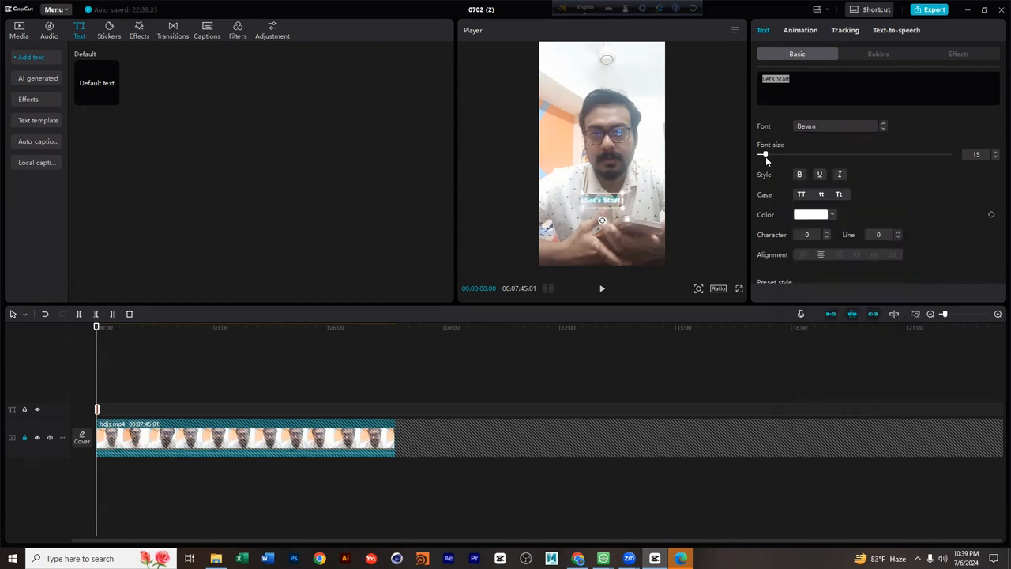
Set the "Let's Start" text's font size to 40 and try underlining on and off.
left_click_drag(765, 157, 859, 160)
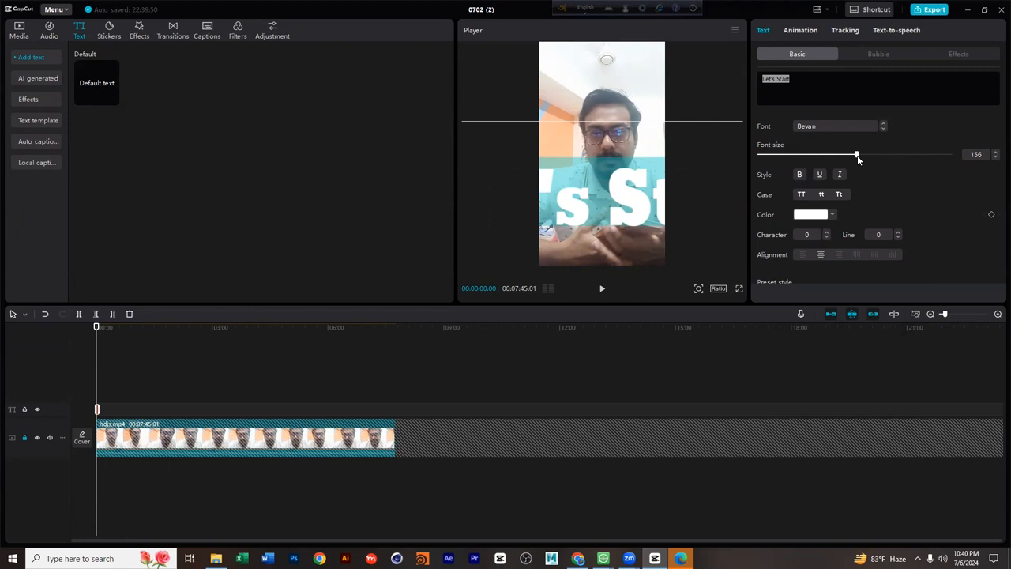
left_click_drag(859, 160, 782, 161)
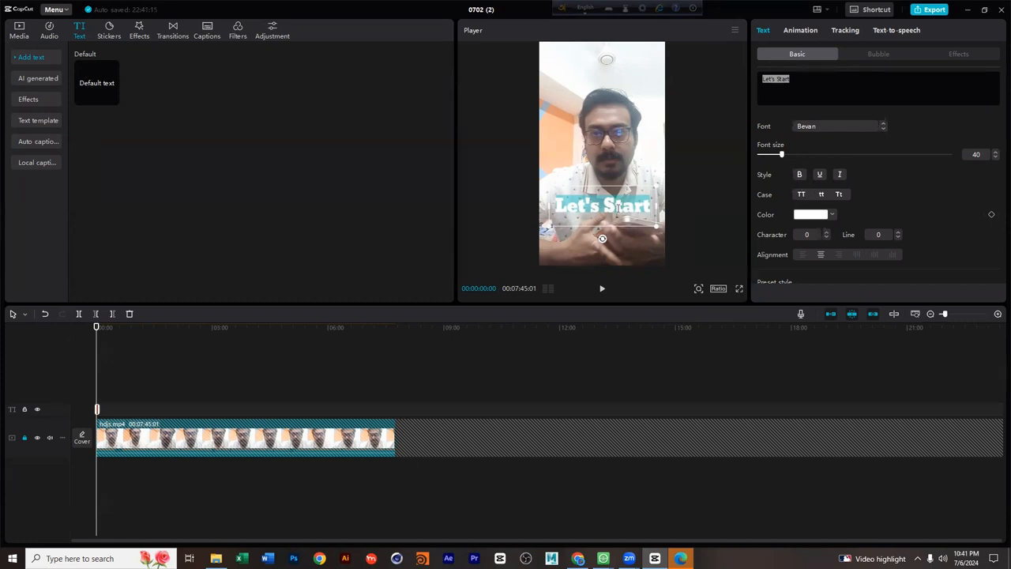
left_click(819, 176)
left_click(821, 176)
left_click_drag(778, 79, 783, 79)
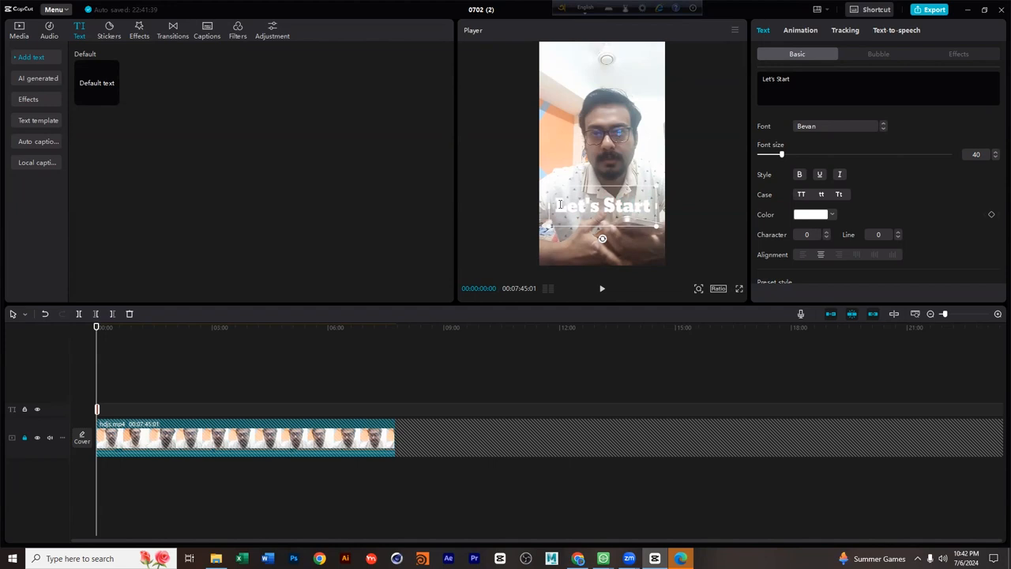
Try the text in uppercase and lowercase, and finish with title case at font size 40.
left_click(802, 195)
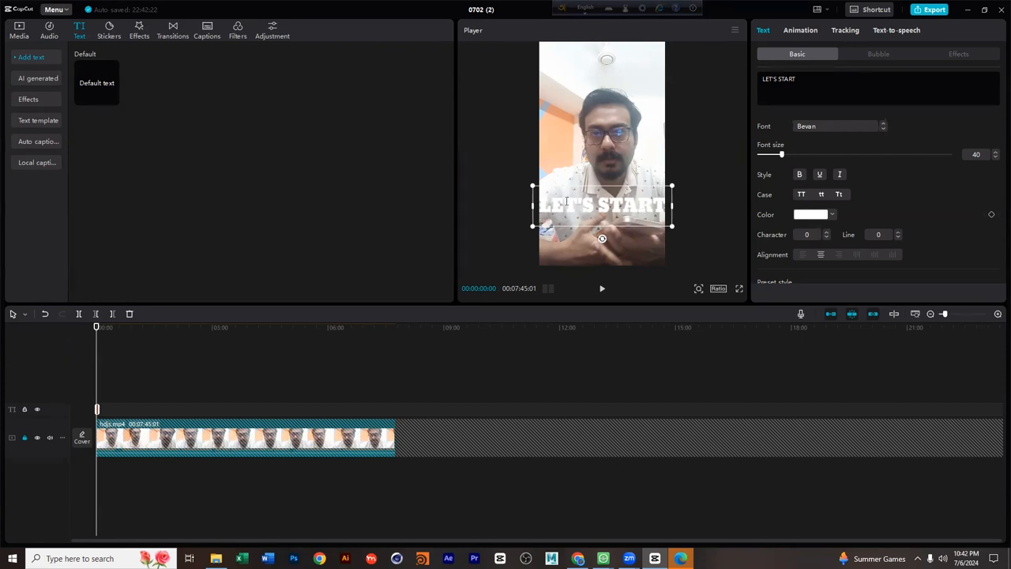
left_click_drag(782, 154, 782, 154)
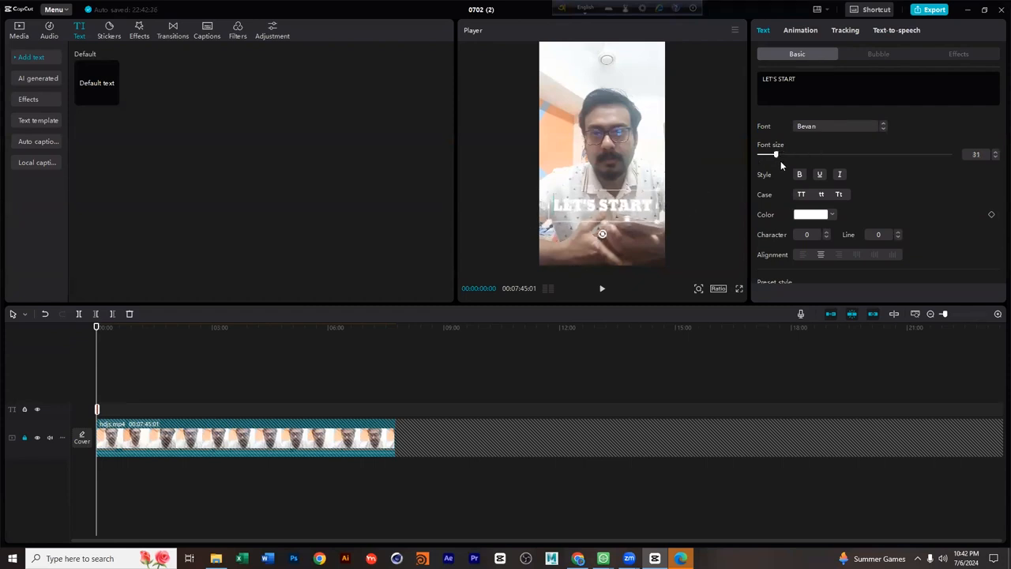
left_click(821, 195)
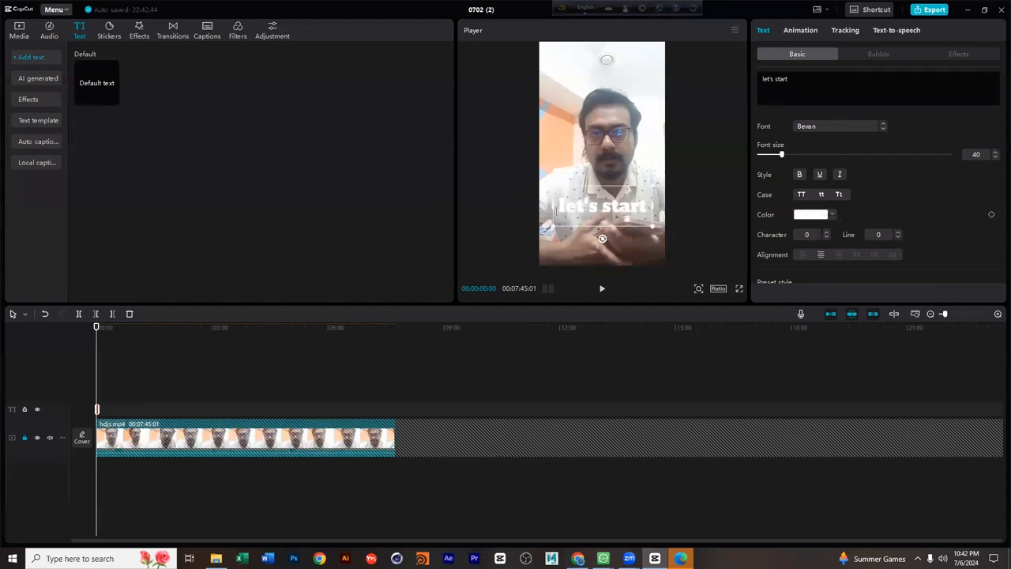
left_click(839, 195)
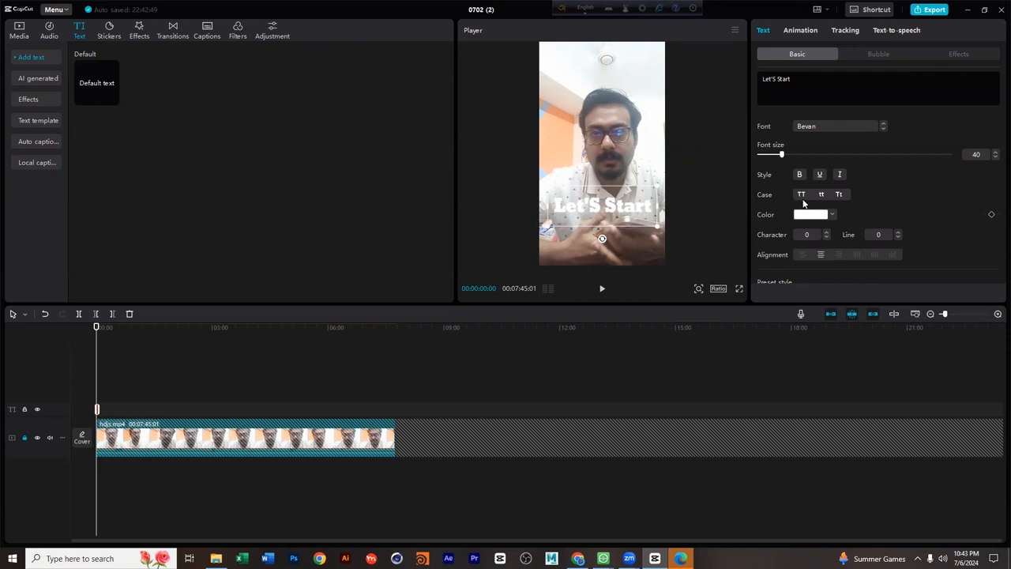
Try red, gold, teal and orange for the text color, and finish with blue 1A46BF.
scroll(802, 210, "down", 1)
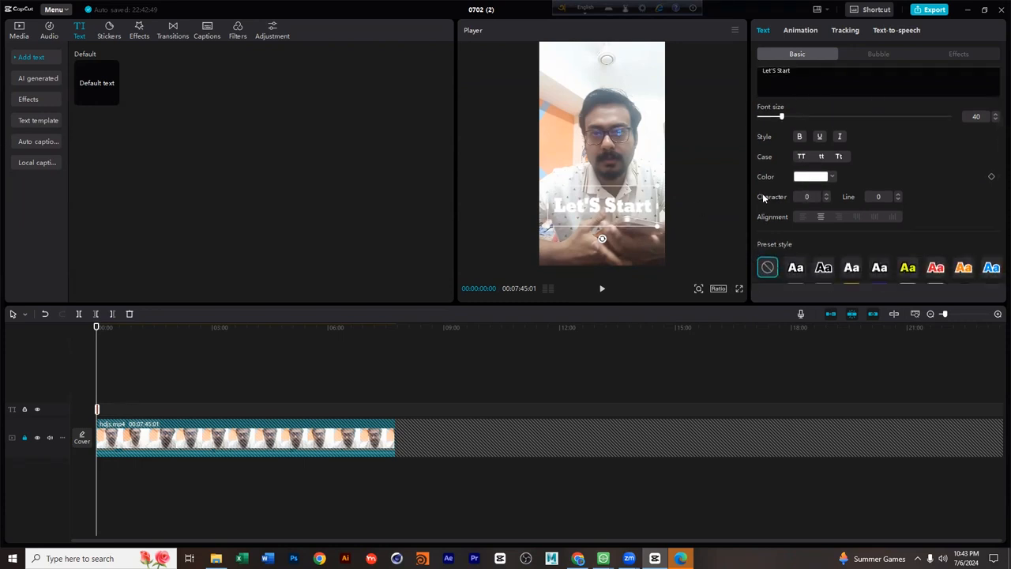
left_click(810, 178)
left_click_drag(833, 209, 866, 209)
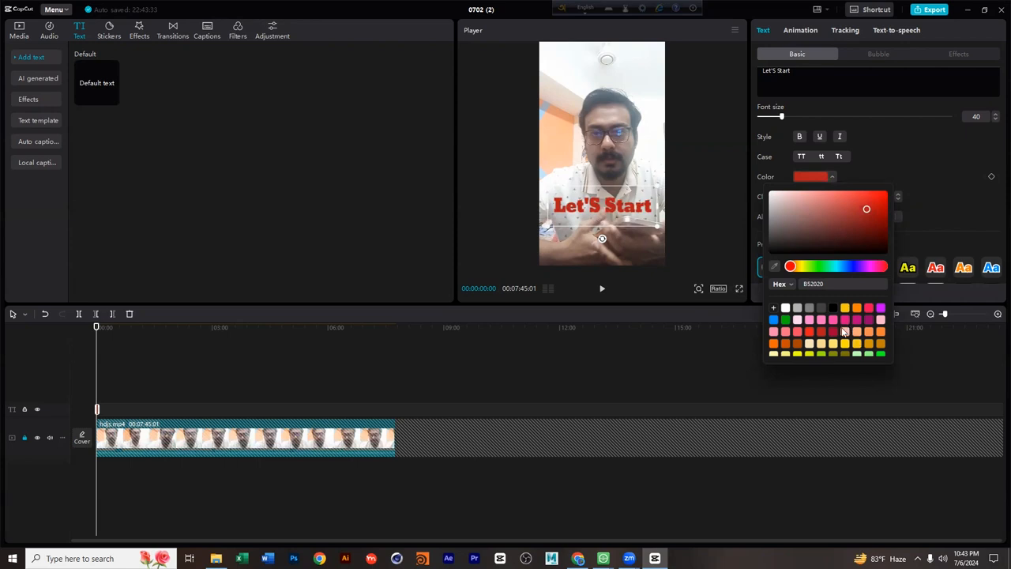
left_click_drag(787, 273, 803, 270)
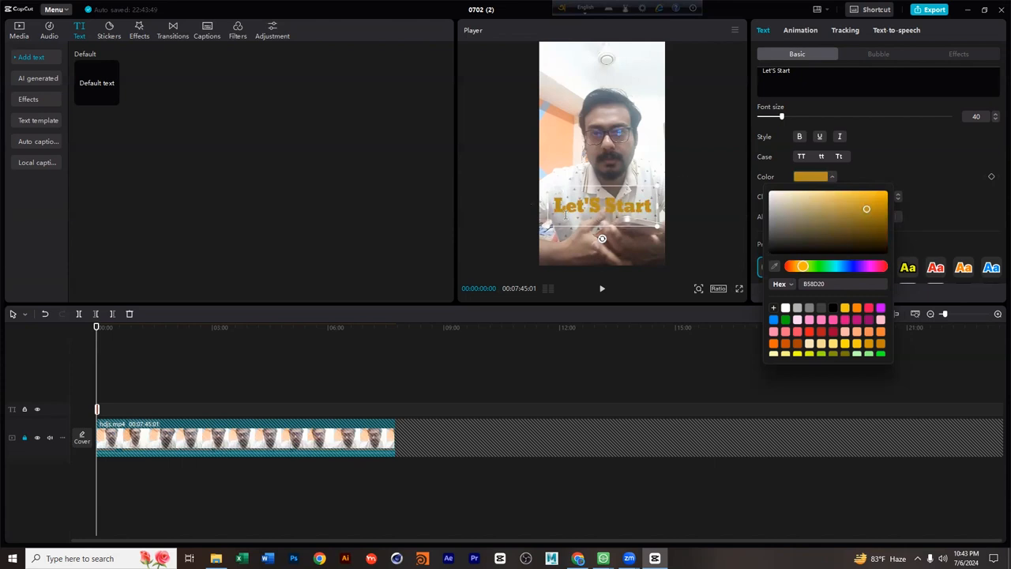
left_click(839, 266)
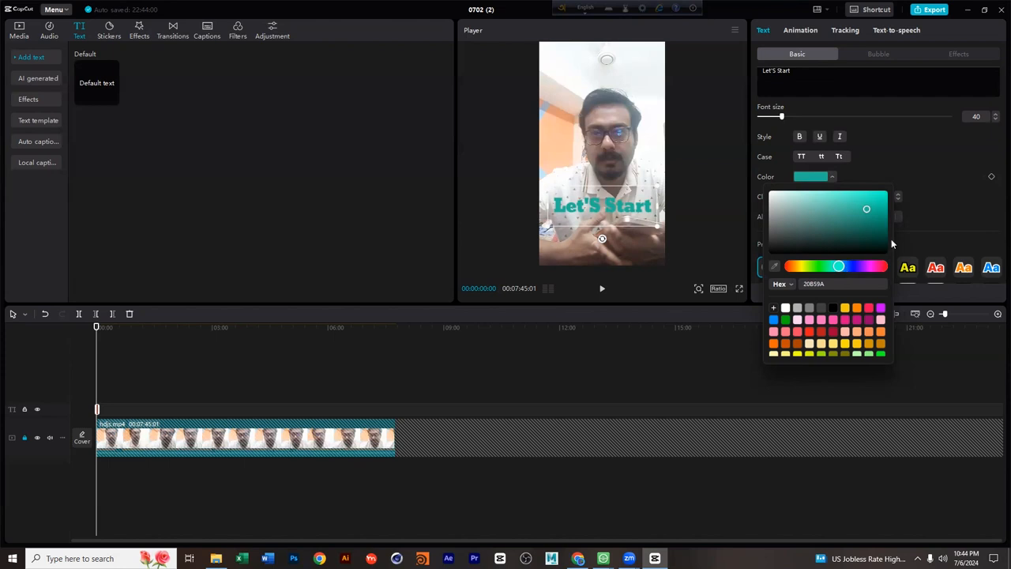
left_click_drag(838, 266, 793, 269)
left_click_drag(858, 215, 887, 210)
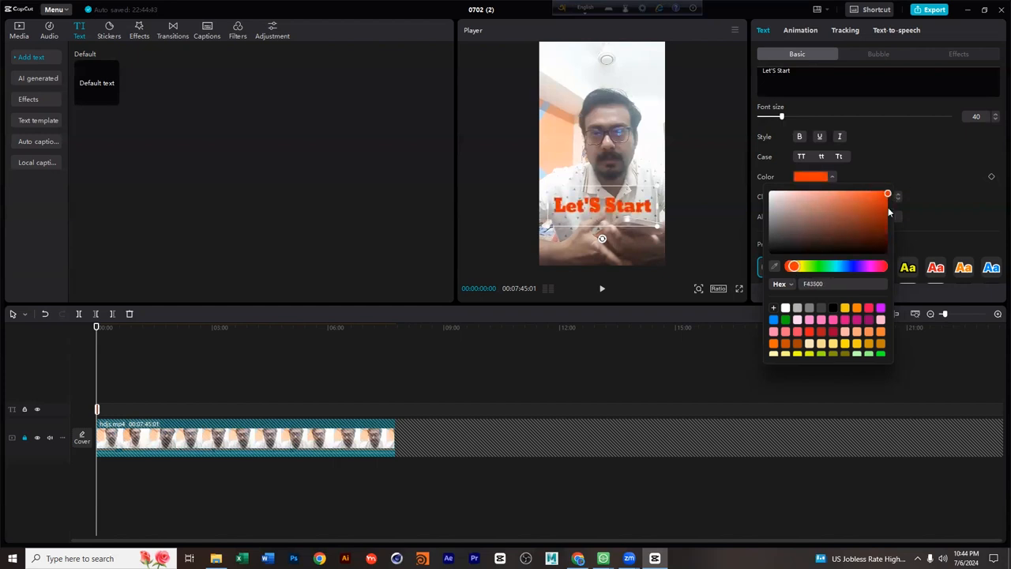
left_click_drag(793, 268, 856, 281)
mouse_move(869, 207)
left_mouse_down()
mouse_move(866, 189)
mouse_move(885, 204)
mouse_move(871, 208)
left_mouse_up()
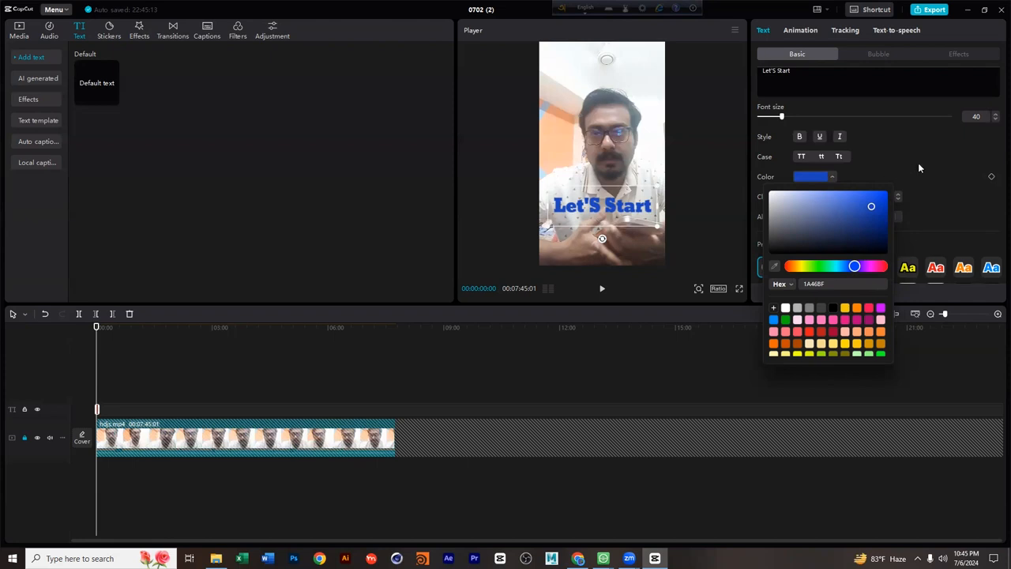
left_click(921, 319)
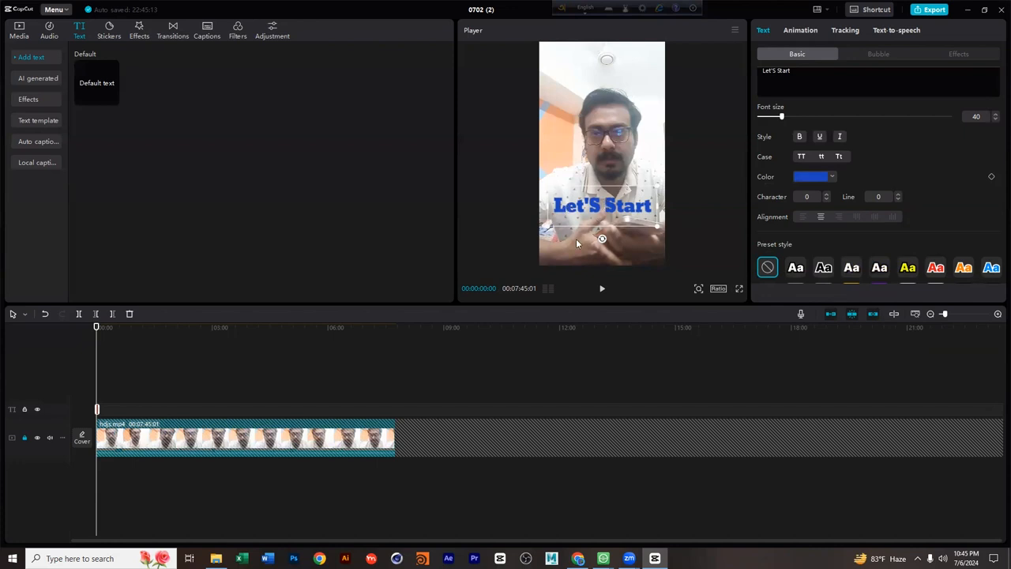
Increase the text's character spacing to 8.
scroll(823, 163, "down", 1)
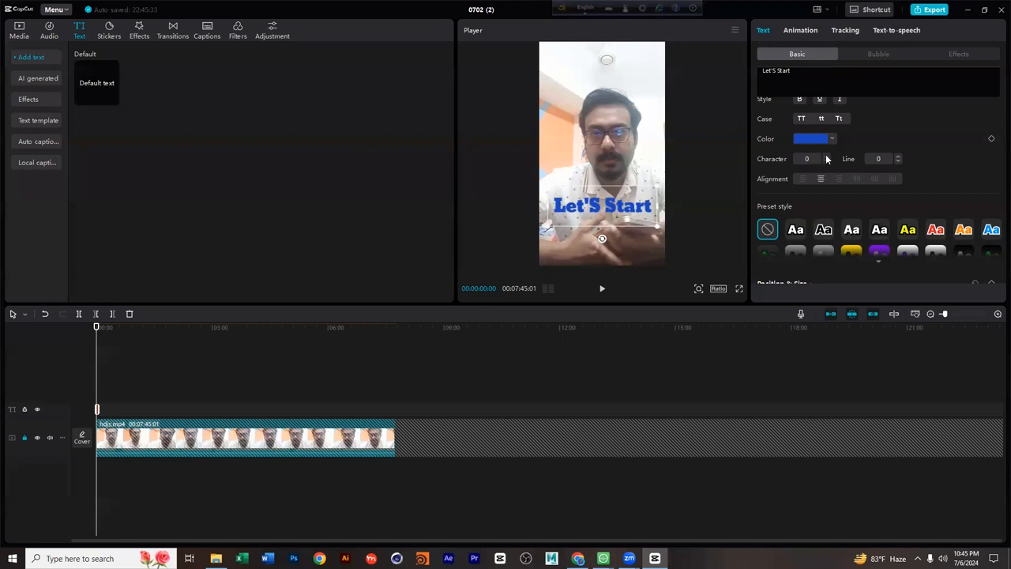
left_click(826, 157)
left_click(826, 157)
left_click(826, 157)
left_click(826, 157)
left_click(826, 157)
left_click(826, 157)
left_click(826, 158)
left_click(826, 157)
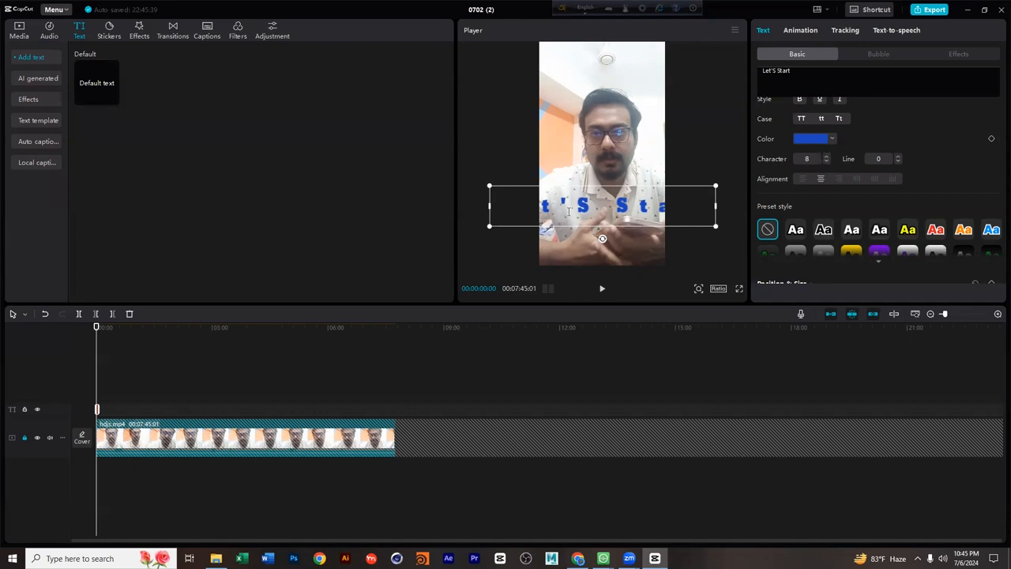
Reduce the text's character spacing to a negative value and bring it back to 0.
left_click(826, 162)
left_click(826, 161)
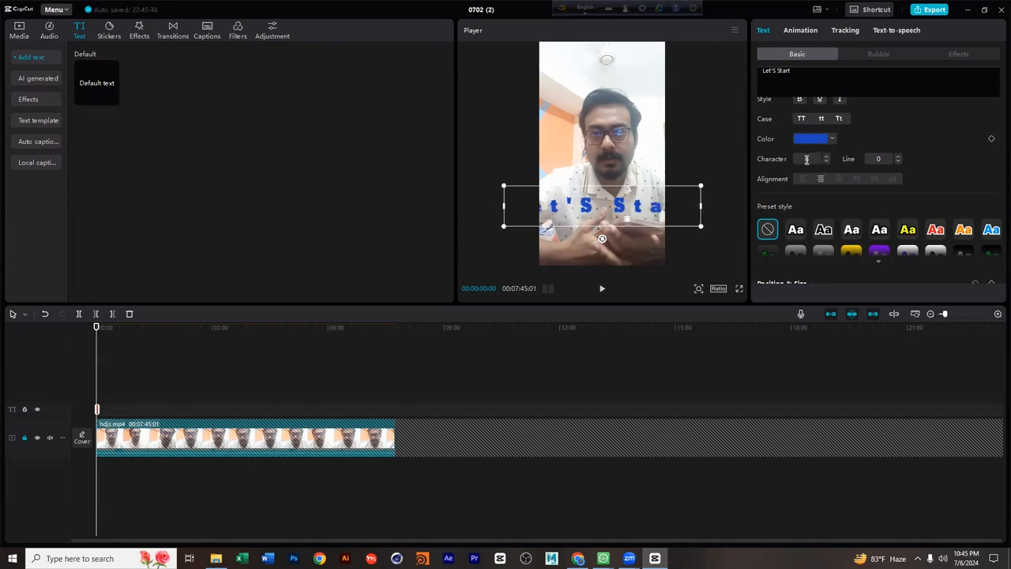
left_click(825, 162)
left_click(825, 162)
left_click(826, 162)
left_click(825, 162)
left_click(825, 162)
left_click(826, 162)
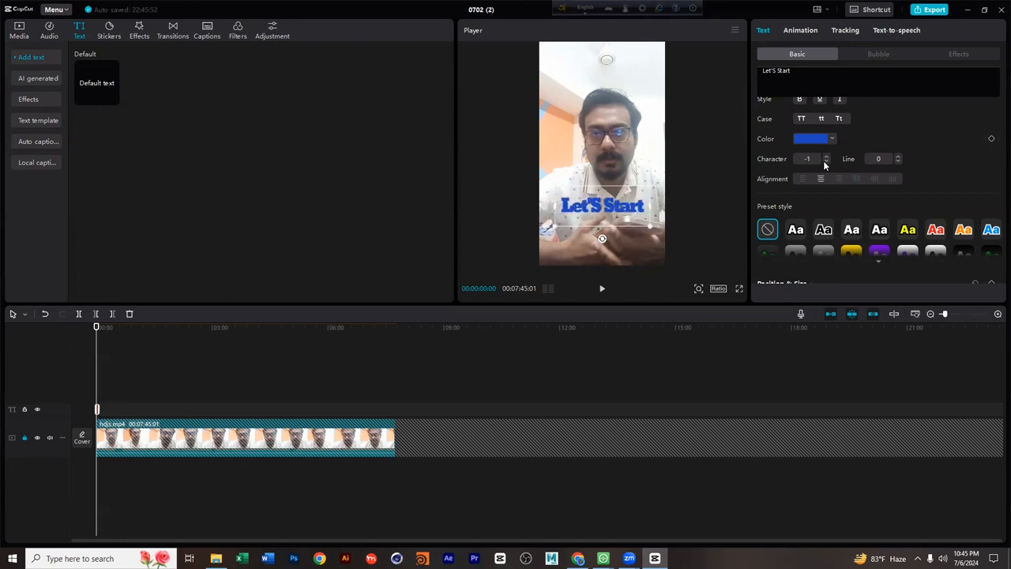
left_click(825, 162)
left_click(826, 158)
left_click(826, 157)
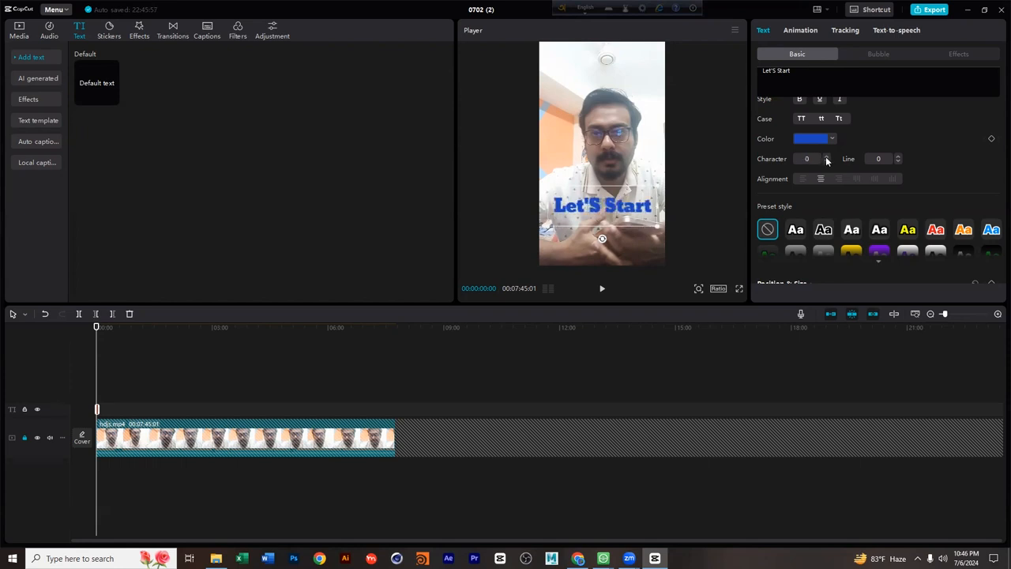
Try a character spacing of 2 for the text and return it to 0.
left_click(826, 157)
left_click(827, 157)
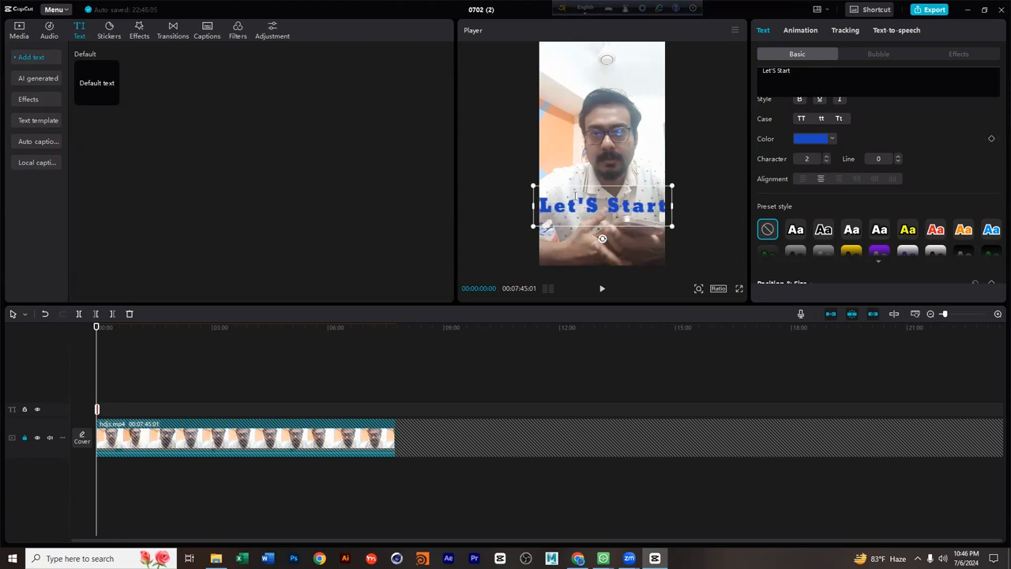
left_click(827, 161)
left_click(826, 161)
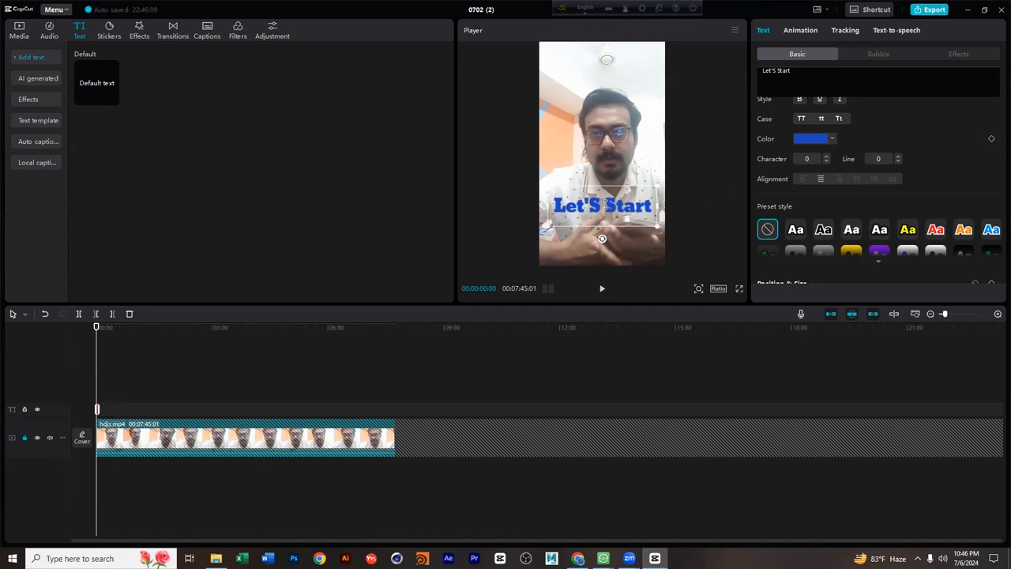
Break the text into two lines after "Let'S" and reduce the line spacing to -9.
key("Return")
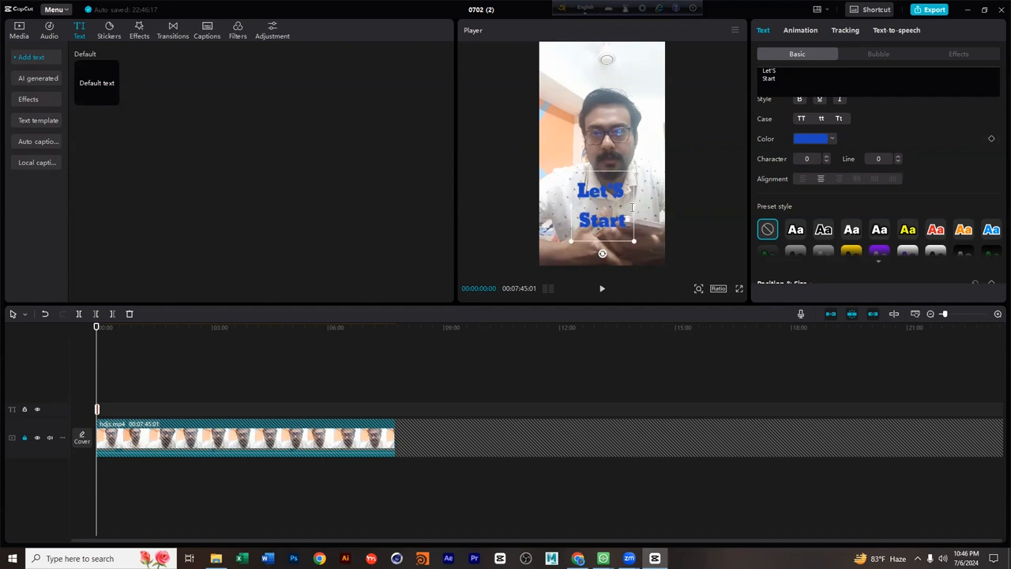
left_click(898, 161)
left_click(898, 161)
left_click(898, 161)
left_click(898, 161)
left_click(898, 162)
left_click(898, 161)
left_click(898, 161)
left_click(898, 161)
left_click(898, 162)
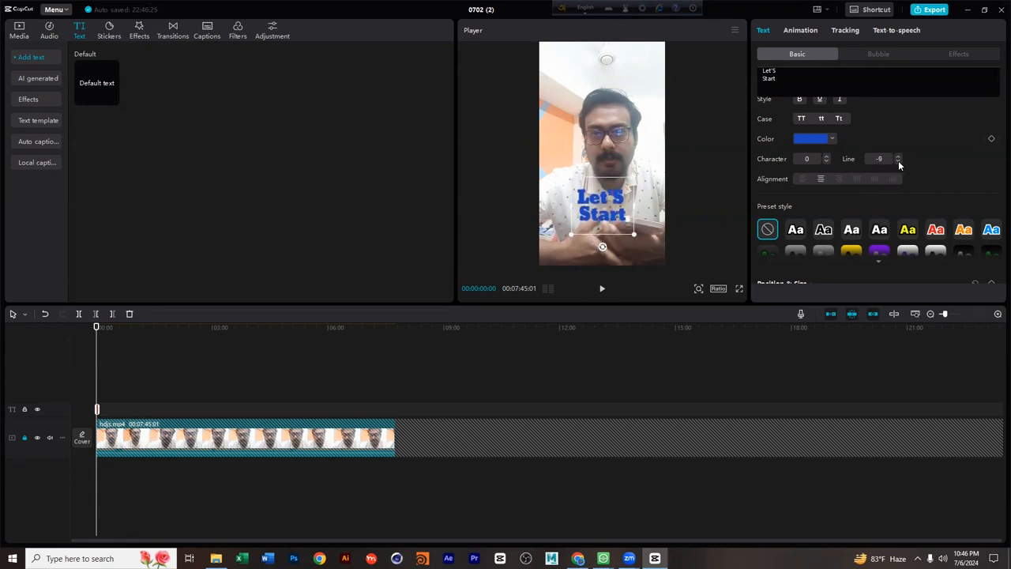
Increase the line spacing of the two-line text to 11.
left_click(896, 156)
left_click(897, 156)
left_click(896, 156)
left_click(896, 156)
left_click(897, 157)
left_click(897, 156)
left_click(897, 157)
left_click(897, 159)
left_click(897, 159)
left_click(897, 159)
left_click(896, 158)
left_click(897, 159)
left_click(896, 159)
left_click(897, 158)
left_click(896, 159)
left_click(896, 156)
left_click(896, 156)
Reset the line spacing to 0 and join "Let'S Start" back into a single line.
double_click(879, 159)
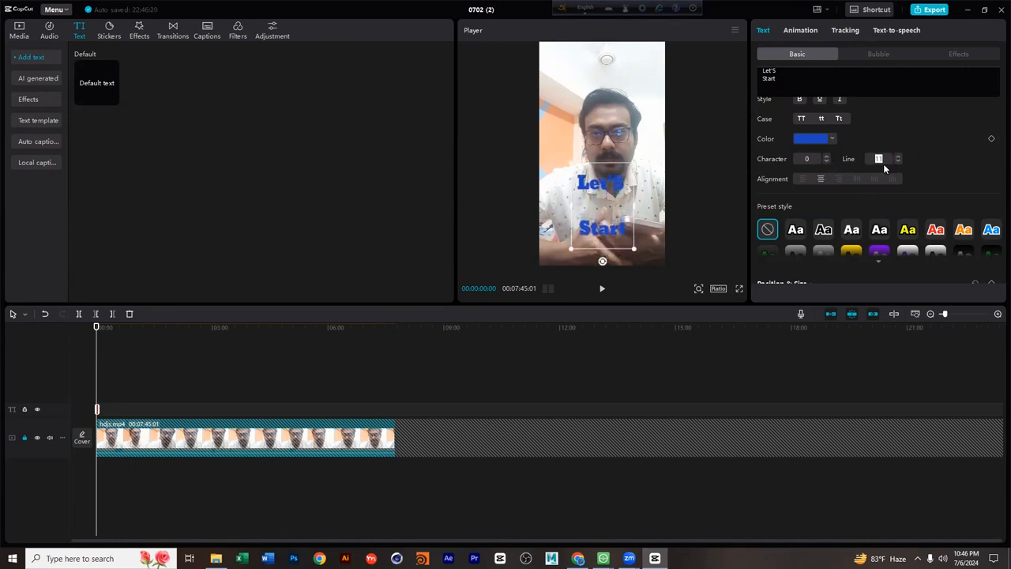
type("1")
left_click_drag(867, 159, 862, 162)
type("0")
key("Return")
left_click(582, 228)
key("BackSpace")
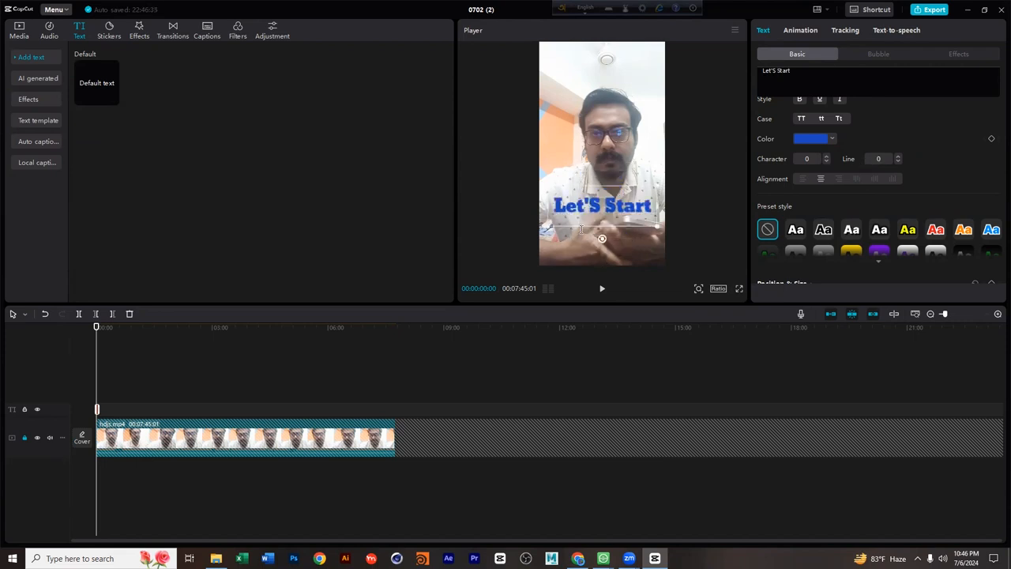
Look through the text's basic settings, from font and alignment to preset style, position, size and blend.
scroll(854, 172, "up", 2)
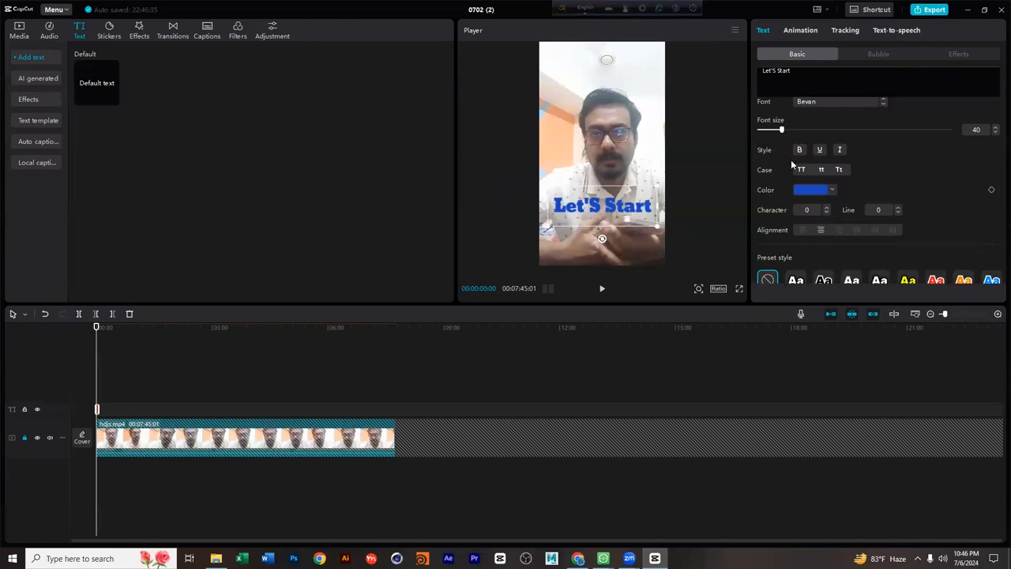
scroll(794, 166, "down", 3)
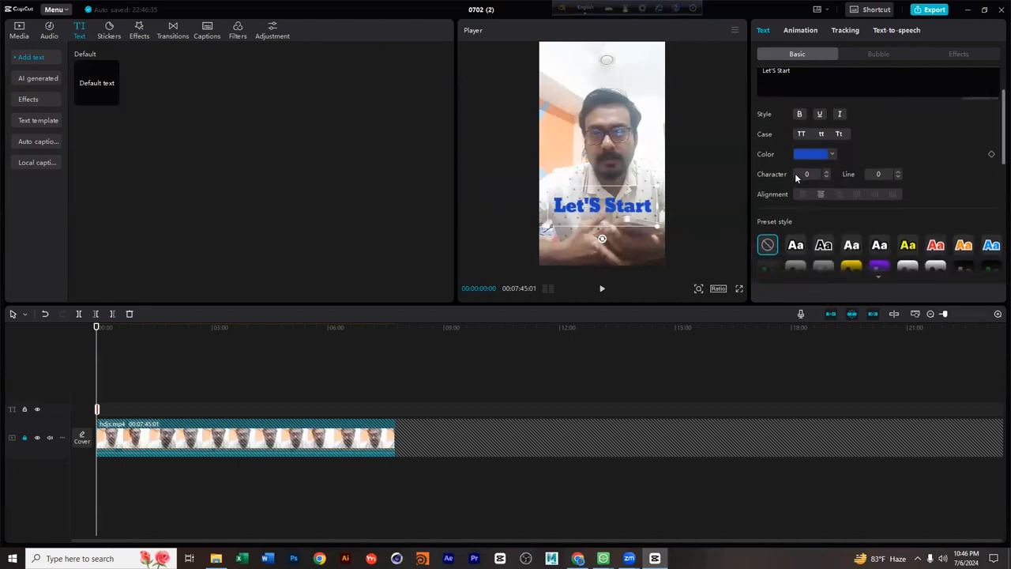
scroll(912, 190, "down", 2)
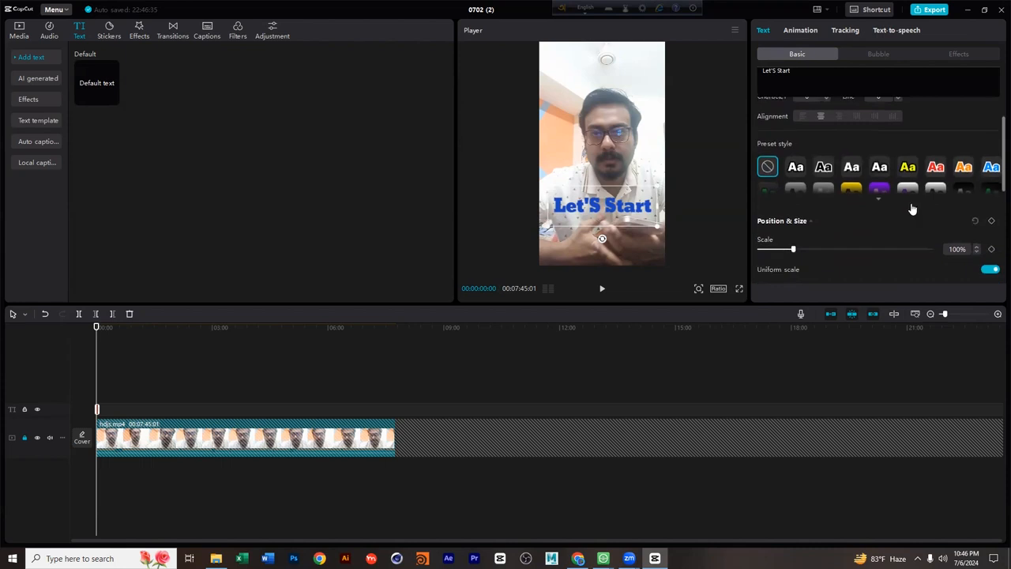
scroll(908, 208, "up", 2)
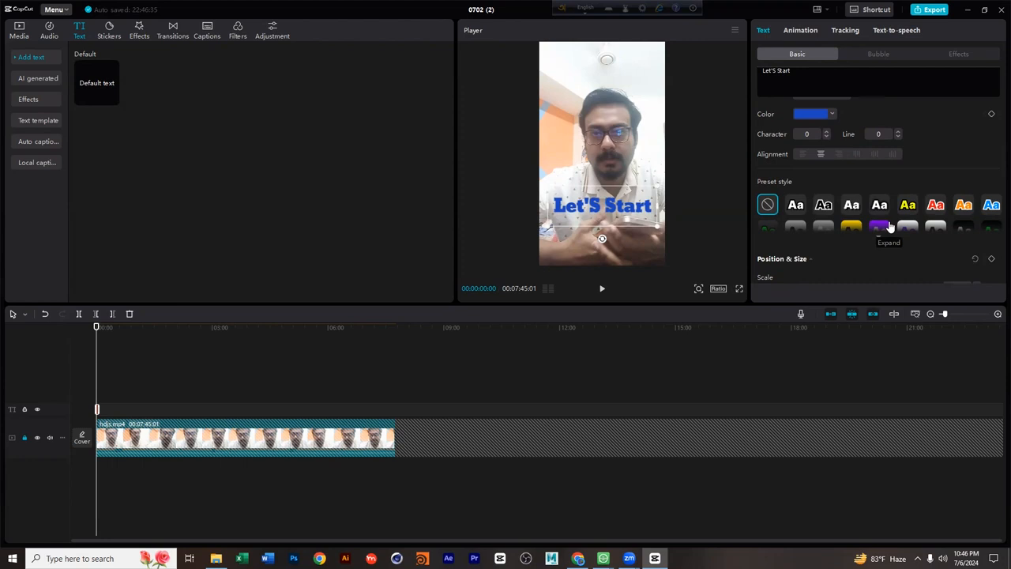
scroll(891, 280, "up", 3)
scroll(932, 203, "down", 5)
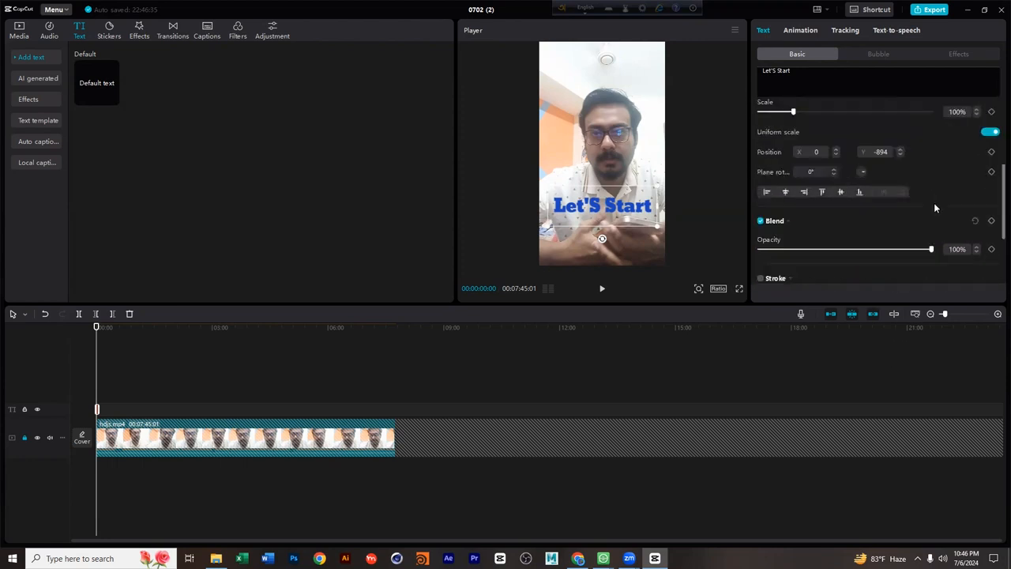
scroll(935, 208, "up", 1)
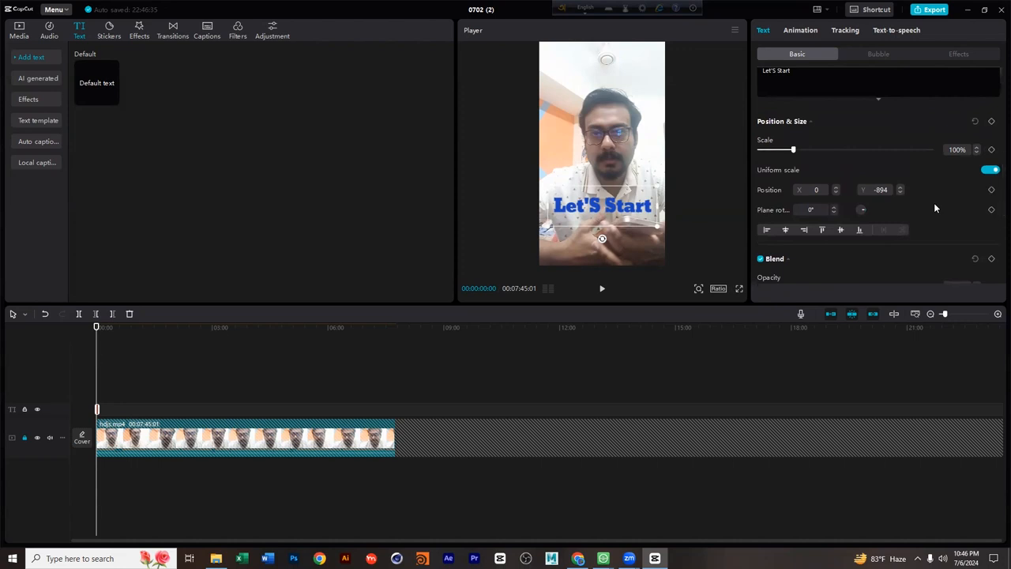
scroll(934, 202, "up", 2)
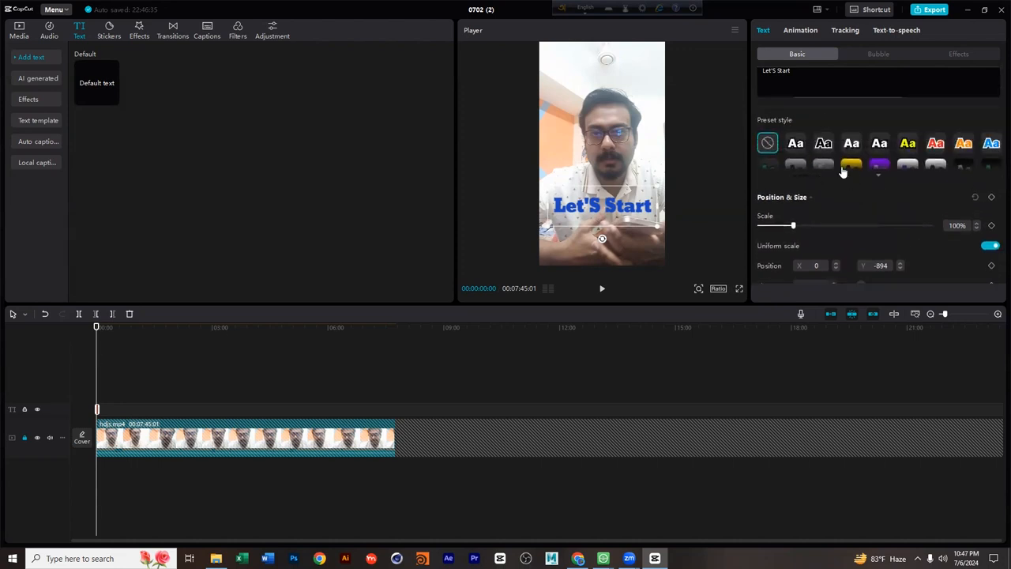
Expand the preset styles, try the glowing green, pink, black-green, plain and orange ones, and finish with black text on a yellow background.
left_click(881, 181)
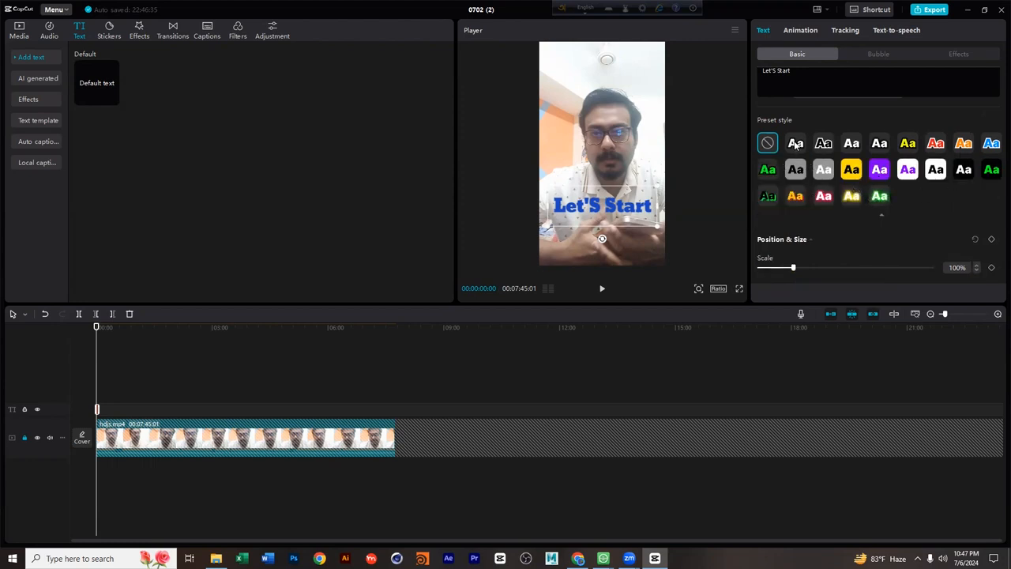
left_click(853, 171)
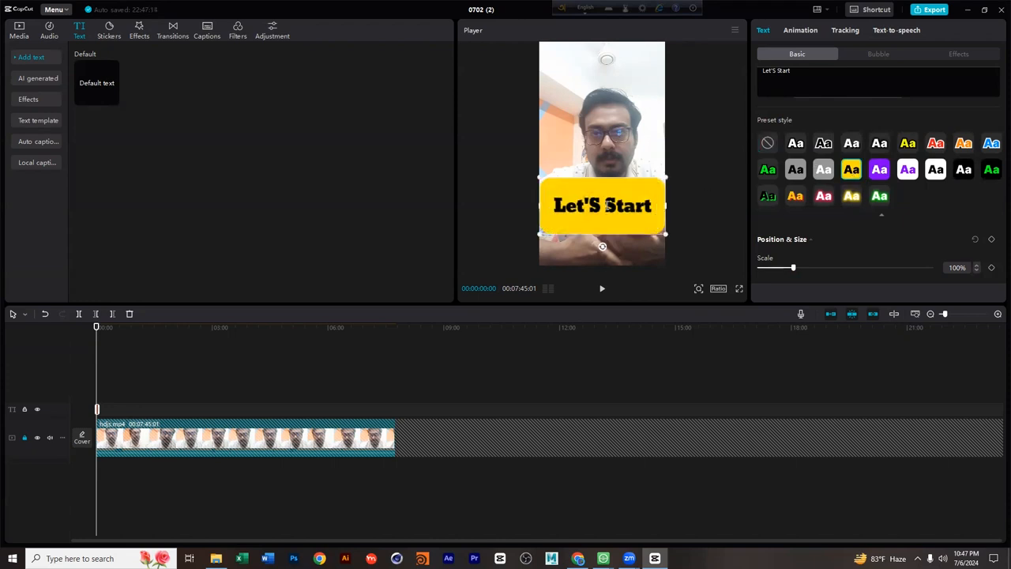
left_click(882, 198)
left_click(823, 203)
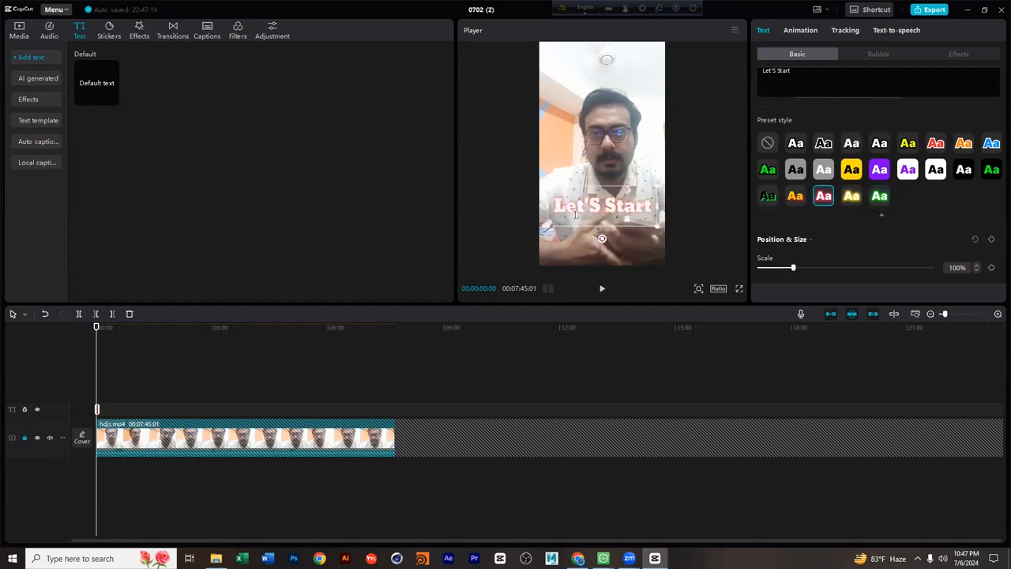
left_click(767, 197)
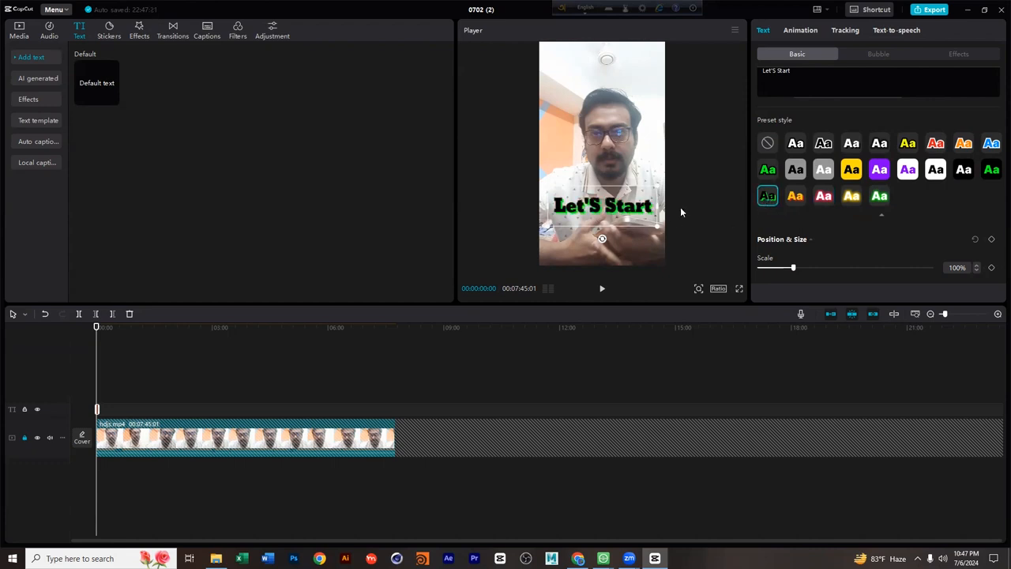
left_click(767, 144)
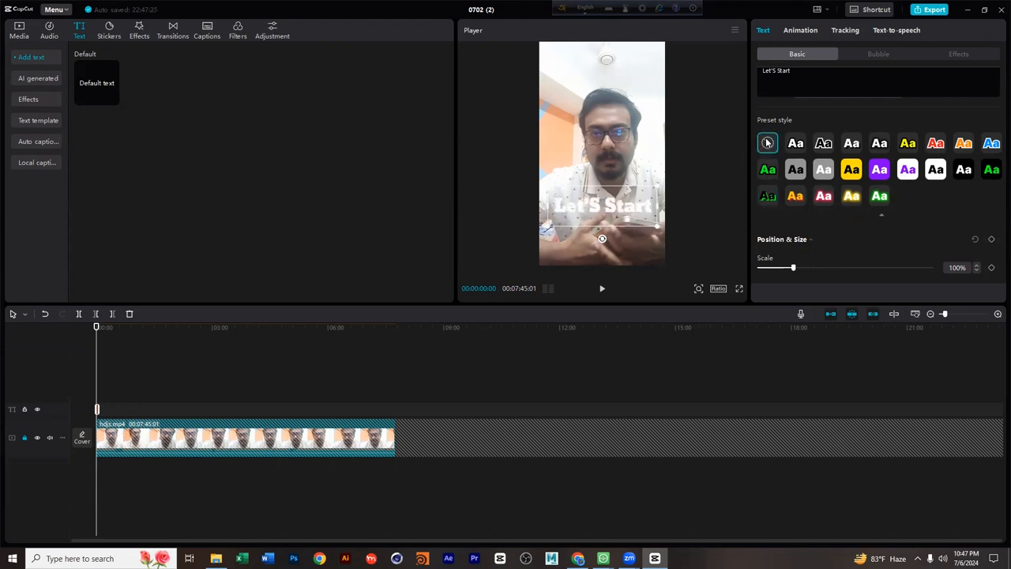
left_click(794, 199)
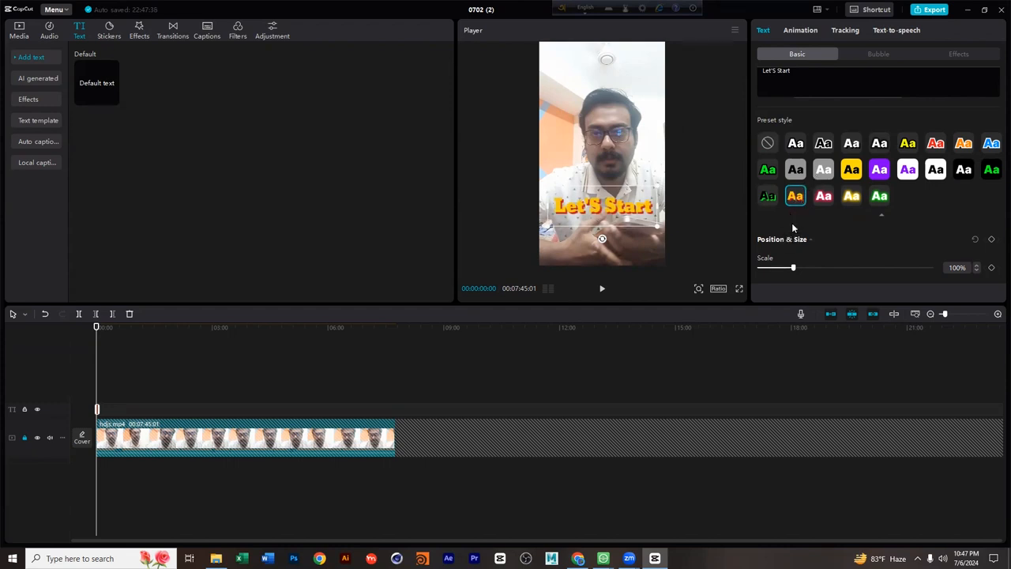
left_click(851, 172)
Reduce the yellow title's scale to 80%.
scroll(914, 255, "down", 5)
scroll(872, 188, "up", 5)
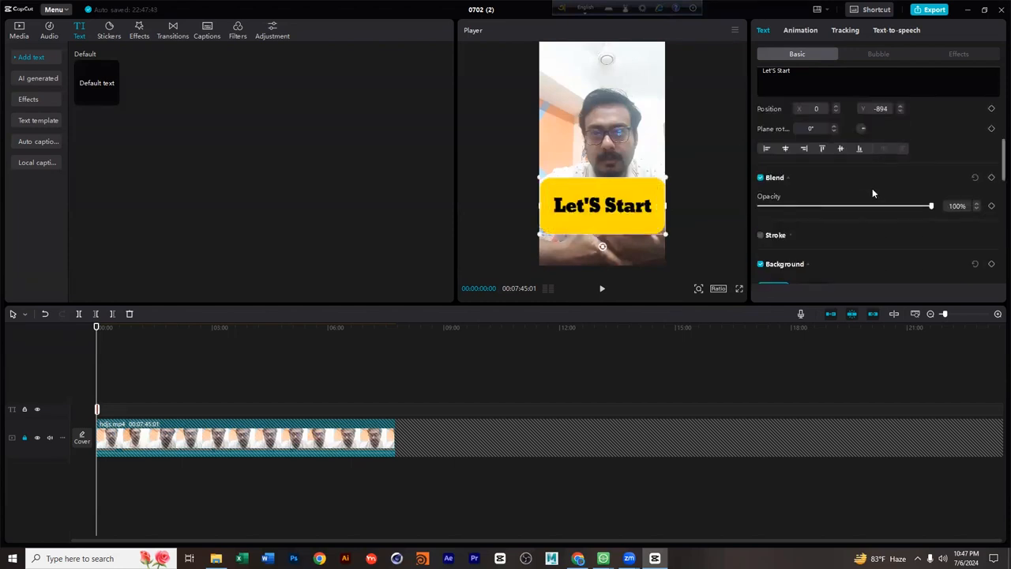
scroll(841, 211, "down", 2)
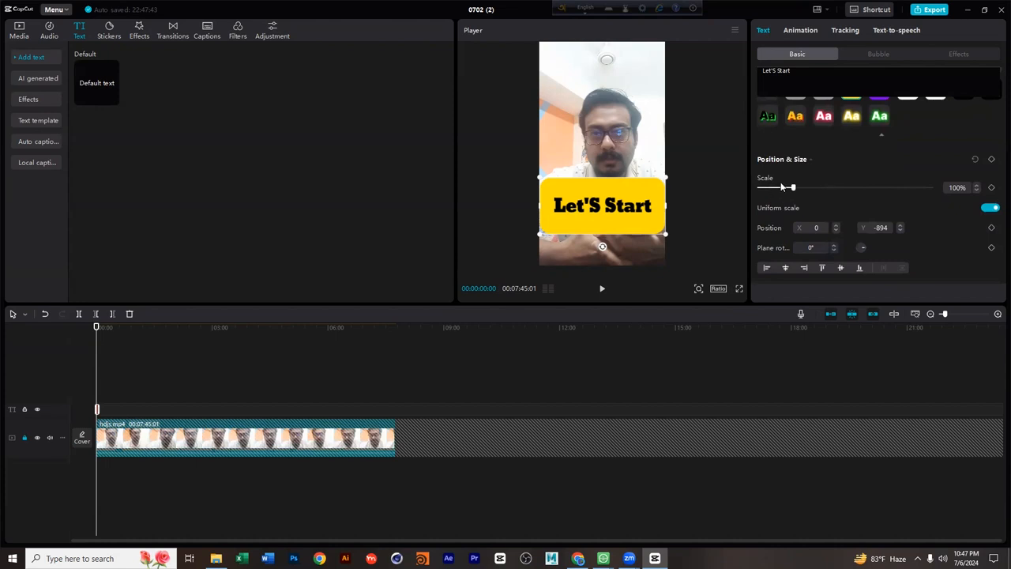
scroll(774, 194, "up", 1)
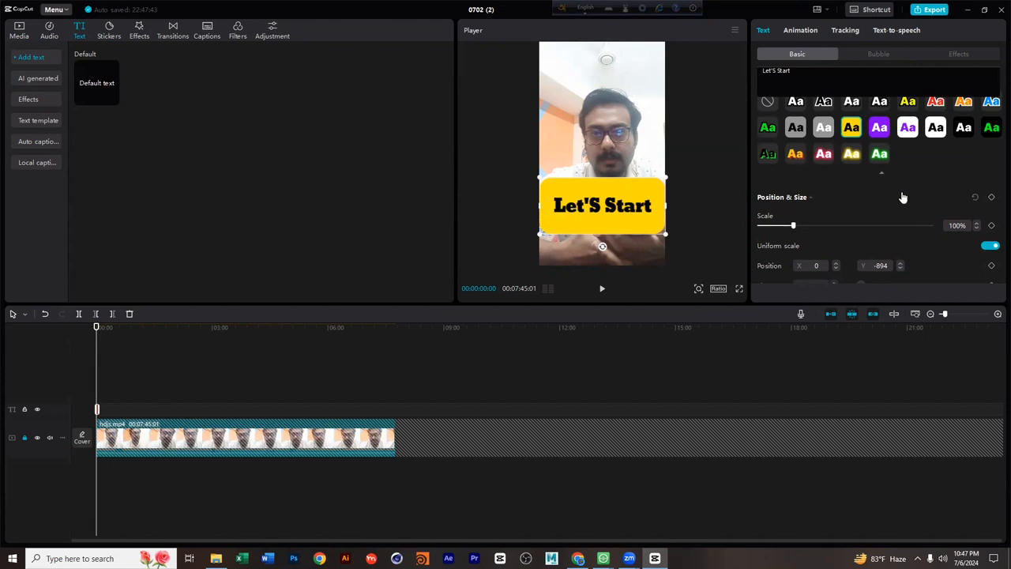
scroll(901, 197, "down", 1)
mouse_move(790, 189)
left_mouse_down()
mouse_move(830, 191)
mouse_move(786, 188)
left_mouse_up()
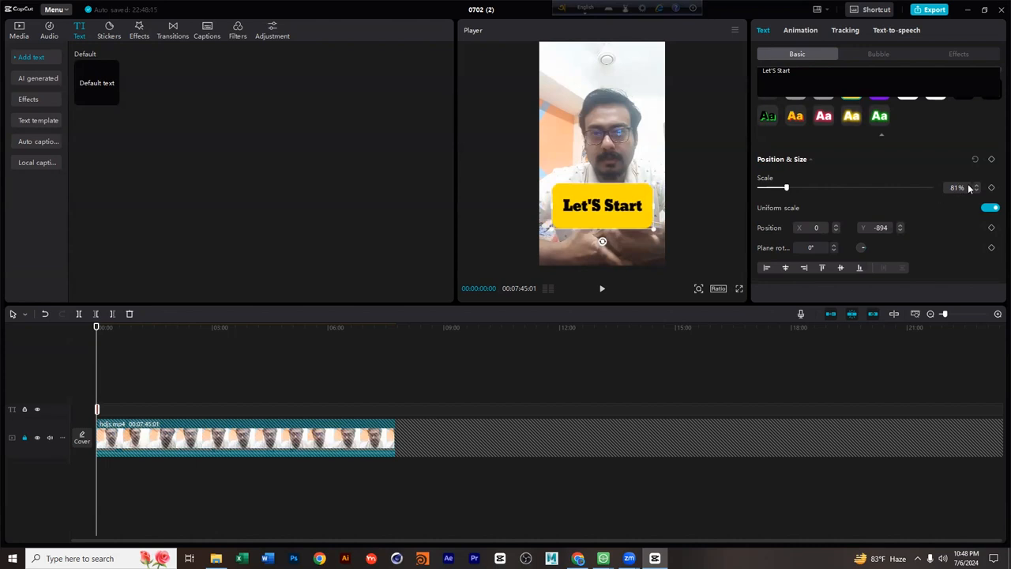
scroll(942, 185, "down", 1)
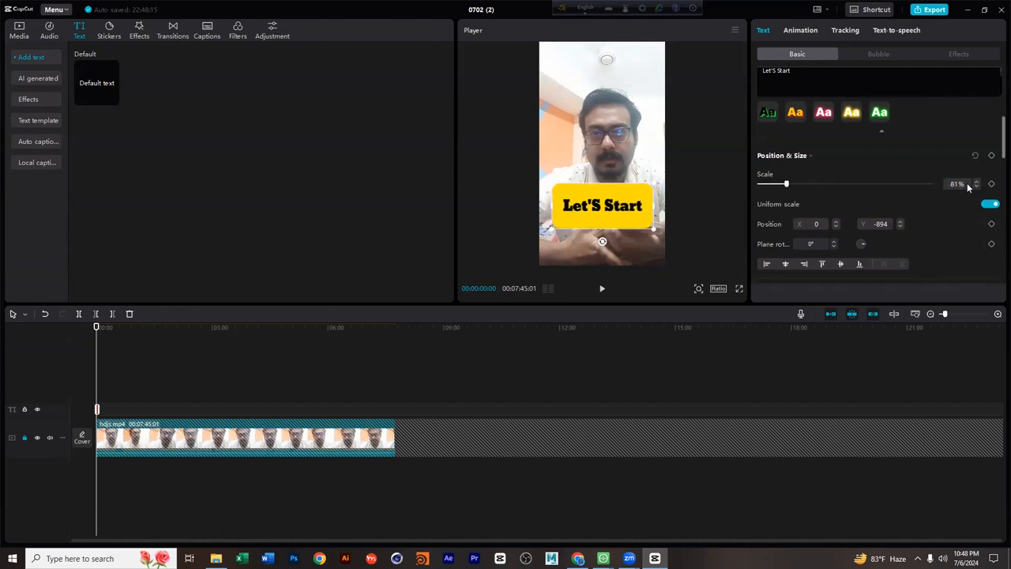
left_click_drag(960, 183, 936, 182)
type("80")
key("Return")
Try horizontal positions of 100 and -100 for the title and return X to 0.
scroll(927, 180, "down", 1)
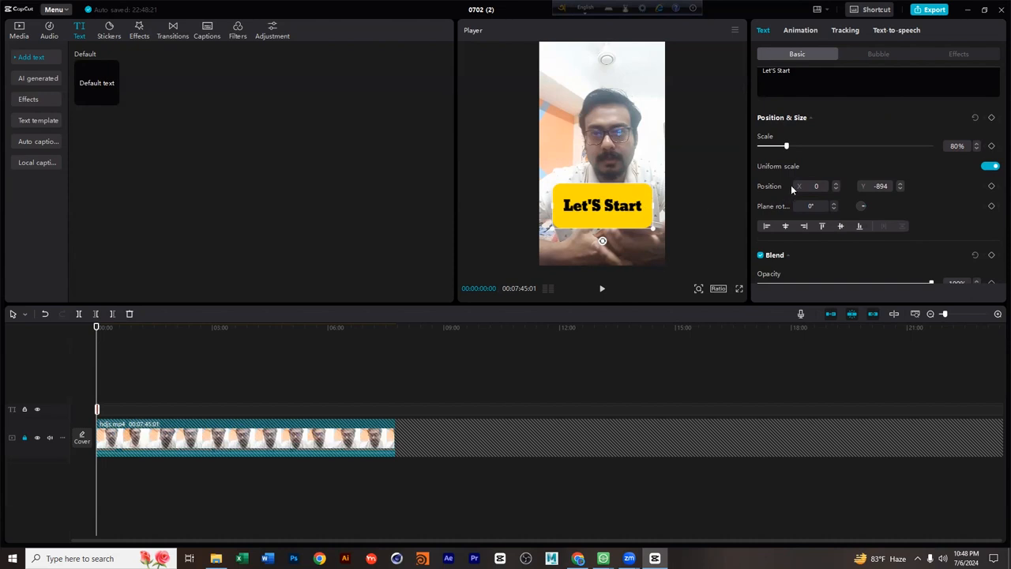
left_click(822, 186)
type("100")
key("Return")
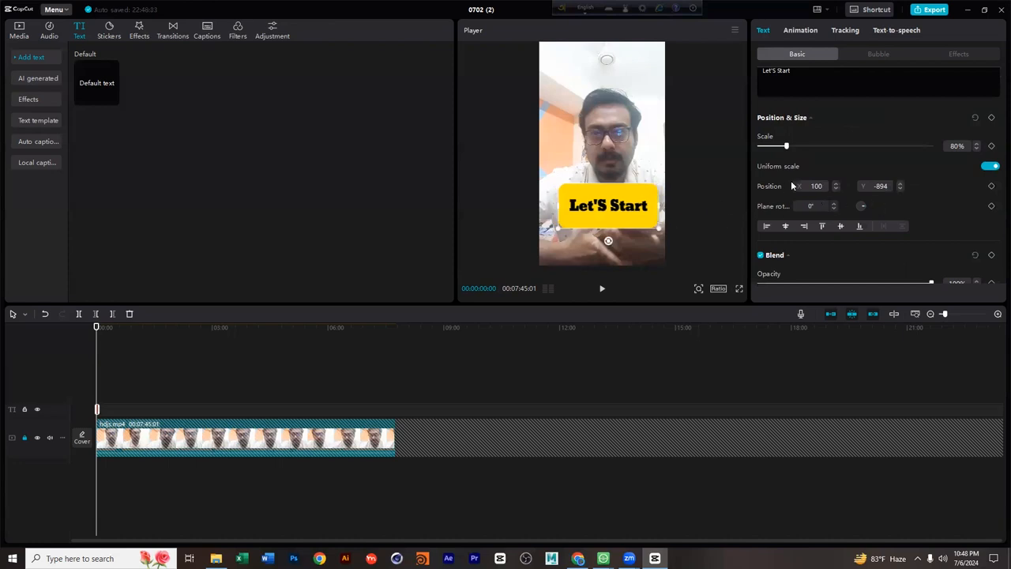
left_click_drag(827, 188, 802, 189)
type("-100")
key("Return")
left_click_drag(826, 186, 803, 190)
type("0")
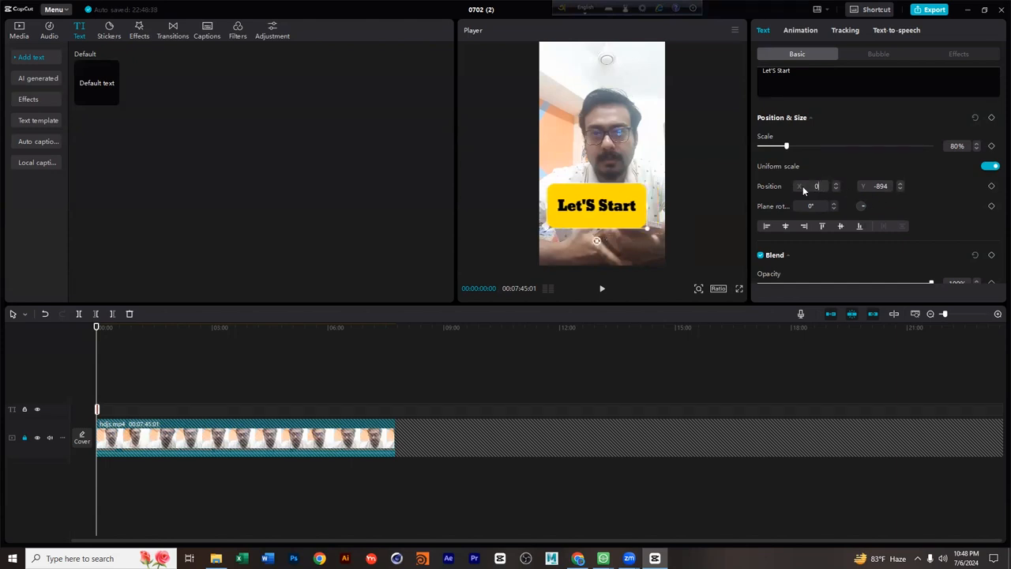
key("Return")
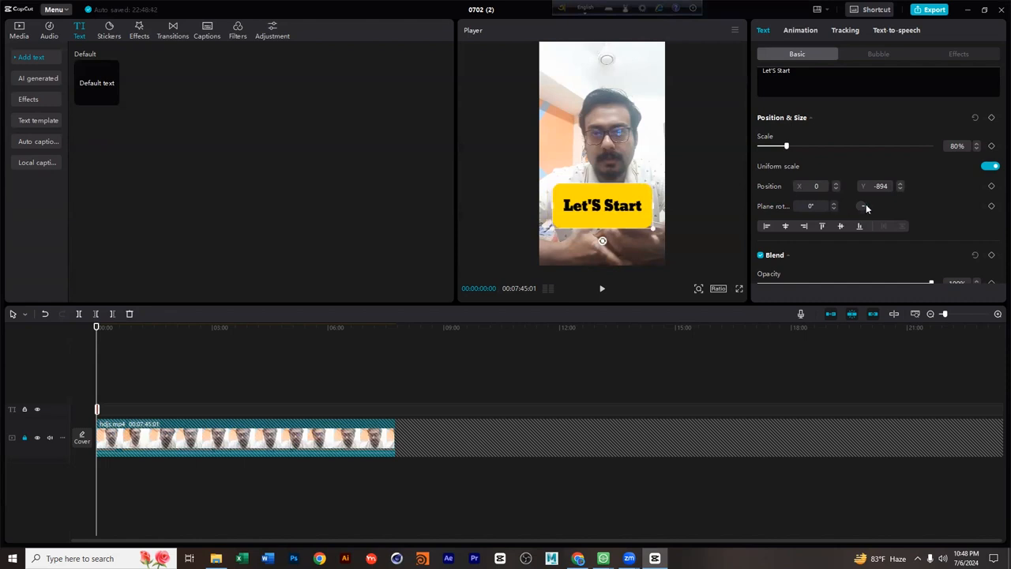
Try a vertical position of 0 for the title and finish with Y at -1000.
left_click_drag(873, 186, 890, 186)
type("0")
key("Return")
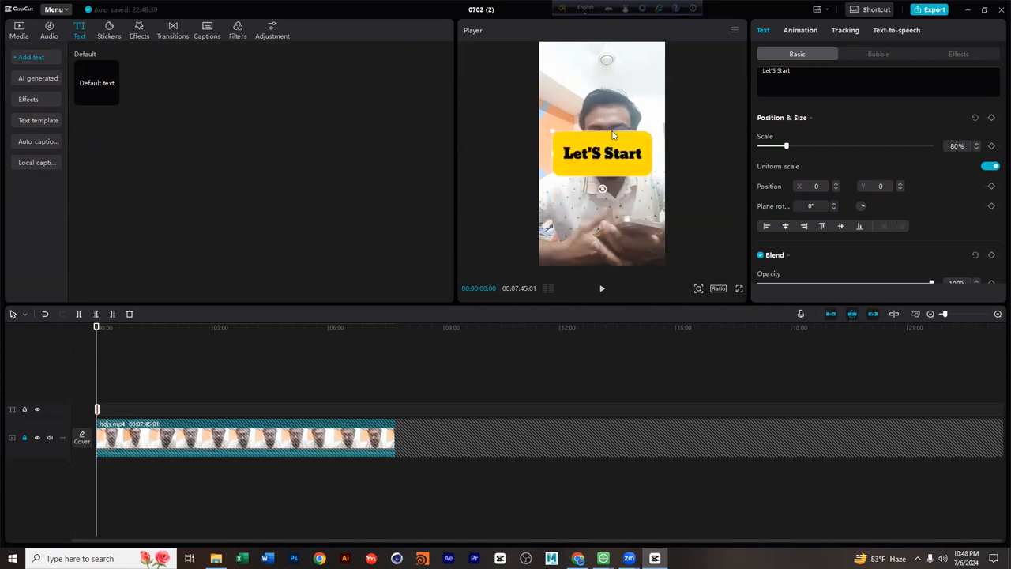
double_click(884, 182)
type("-1000")
key("Return")
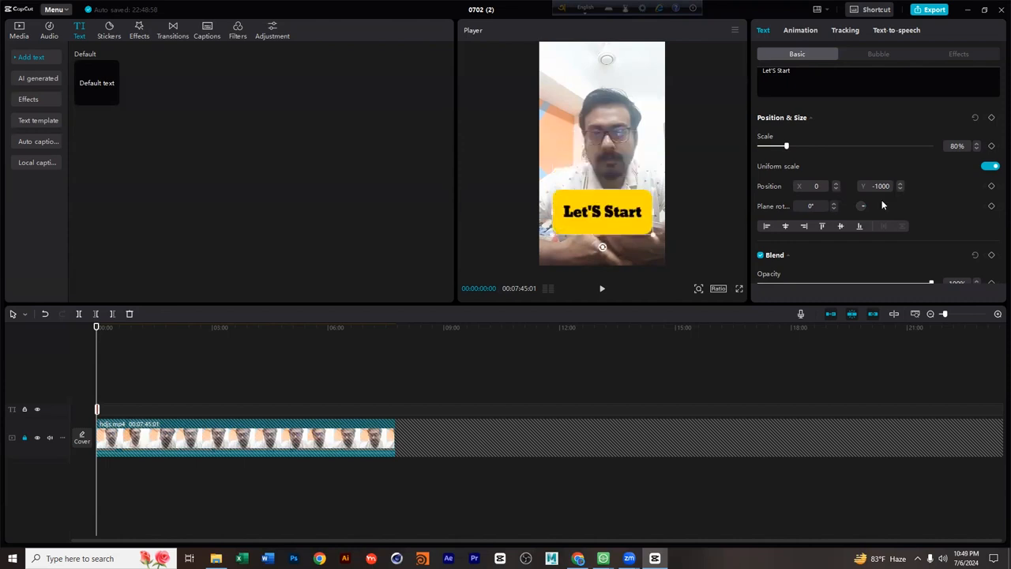
Try small changes to the title's plane rotation and reset it to 0°.
left_click(834, 205)
left_click(835, 205)
left_click(835, 205)
left_click(835, 205)
left_click(834, 204)
left_click(834, 203)
left_click(834, 204)
left_click(834, 204)
left_click_drag(822, 206, 757, 207)
type("0")
key("Return")
Try lowering the title's opacity to 49% and bring it back to 100%.
scroll(806, 226, "down", 2)
mouse_move(929, 155)
left_mouse_down()
mouse_move(893, 151)
mouse_move(934, 158)
left_mouse_up()
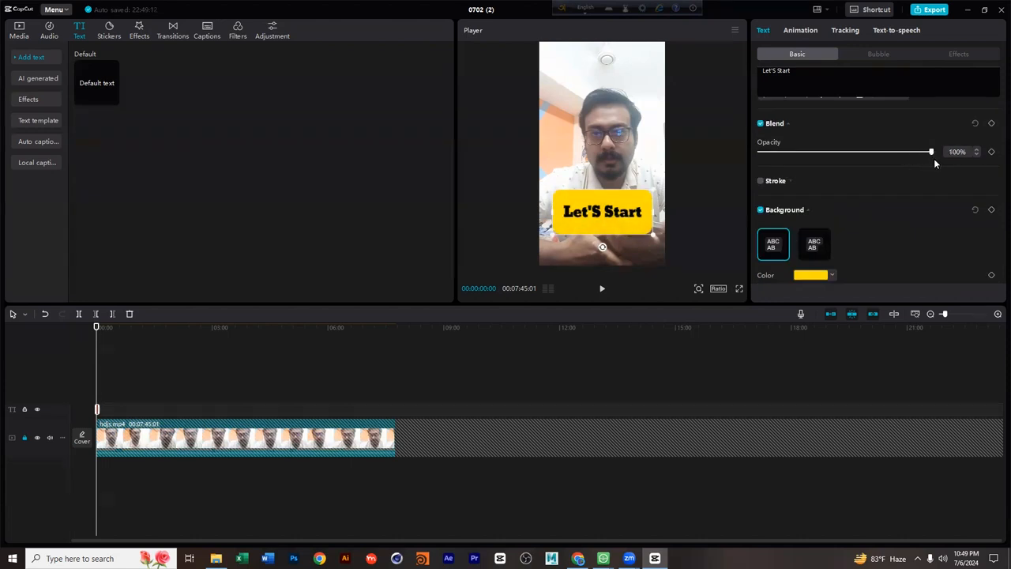
left_click_drag(931, 152, 844, 152)
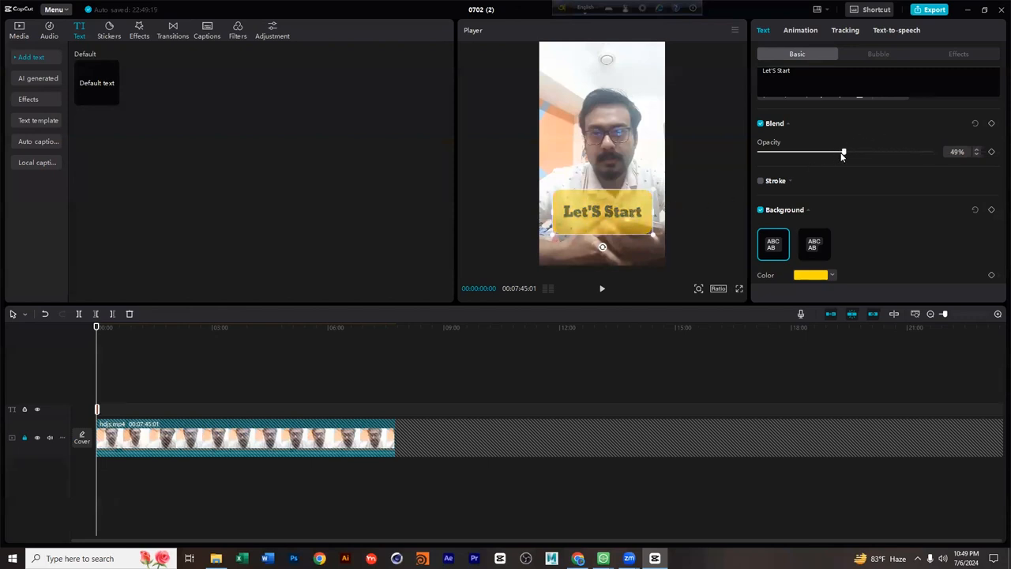
left_click_drag(842, 155, 942, 155)
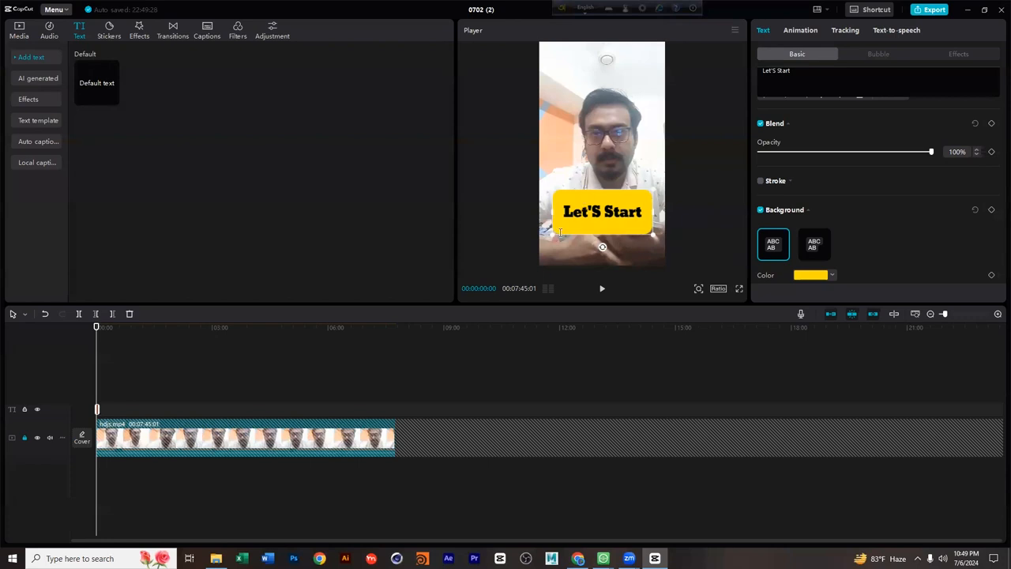
Try an opacity of 75% for the title and restore it to 100%.
left_click(954, 151)
type("75")
key("Return")
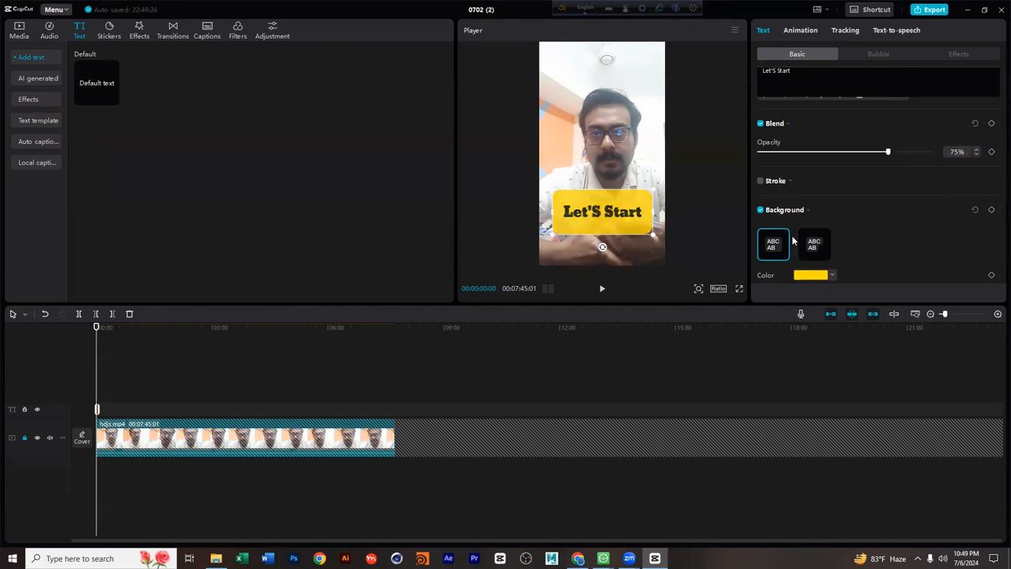
left_click_drag(881, 154, 945, 154)
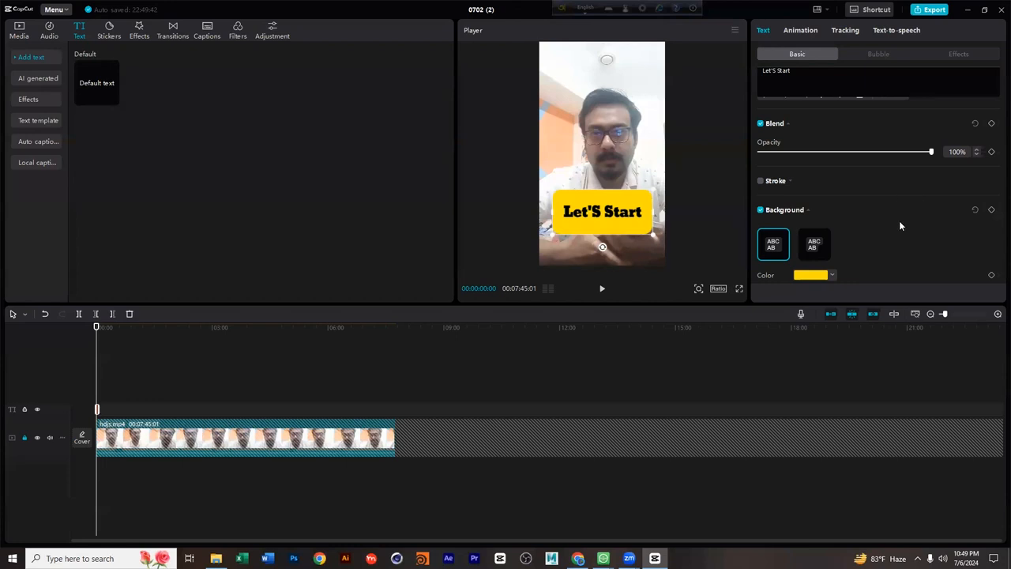
Try a stroke on the "Let'S Start" title and color it white (FFFFFF).
scroll(898, 226, "down", 1)
scroll(786, 171, "up", 1)
left_click(762, 184)
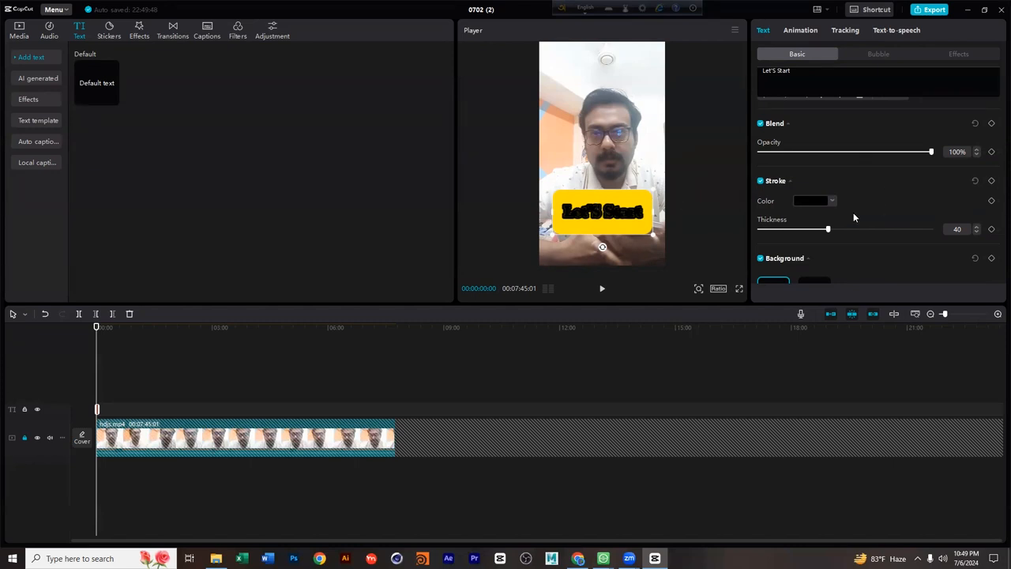
left_click(806, 203)
mouse_move(822, 233)
left_mouse_down()
mouse_move(882, 204)
mouse_move(730, 189)
left_mouse_up()
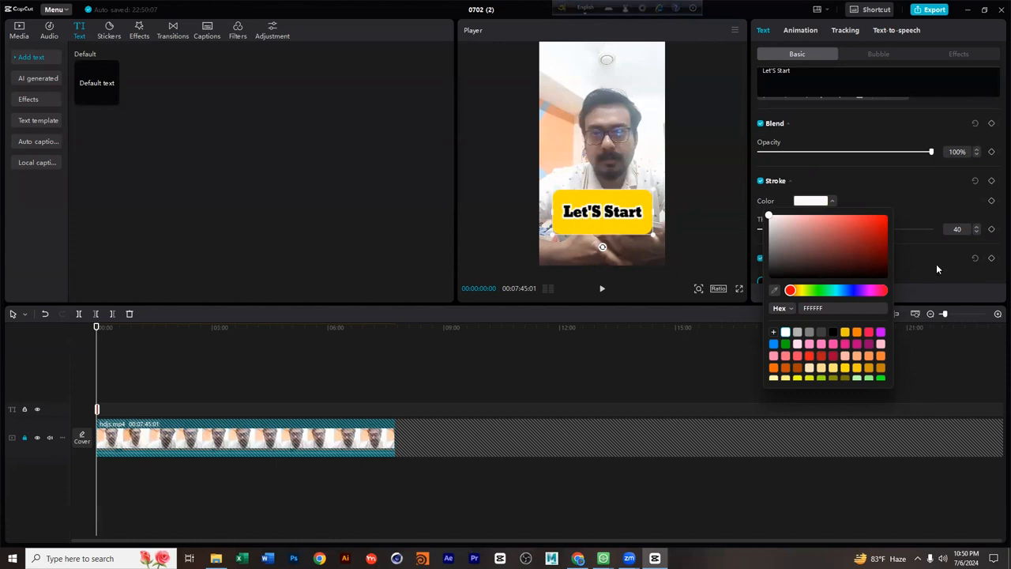
Try a saturated bright blue as the title's stroke color.
mouse_move(795, 232)
left_mouse_down()
mouse_move(885, 218)
mouse_move(893, 247)
mouse_move(851, 207)
mouse_move(834, 222)
mouse_move(848, 253)
mouse_move(871, 219)
mouse_move(908, 234)
mouse_move(910, 215)
left_mouse_up()
left_click(845, 290)
left_click(870, 228)
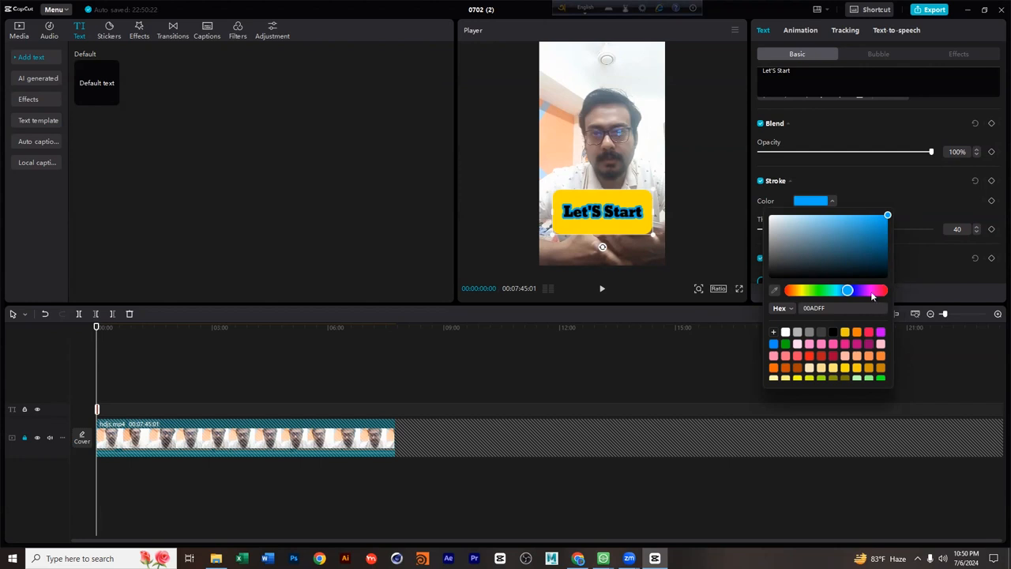
left_click(916, 266)
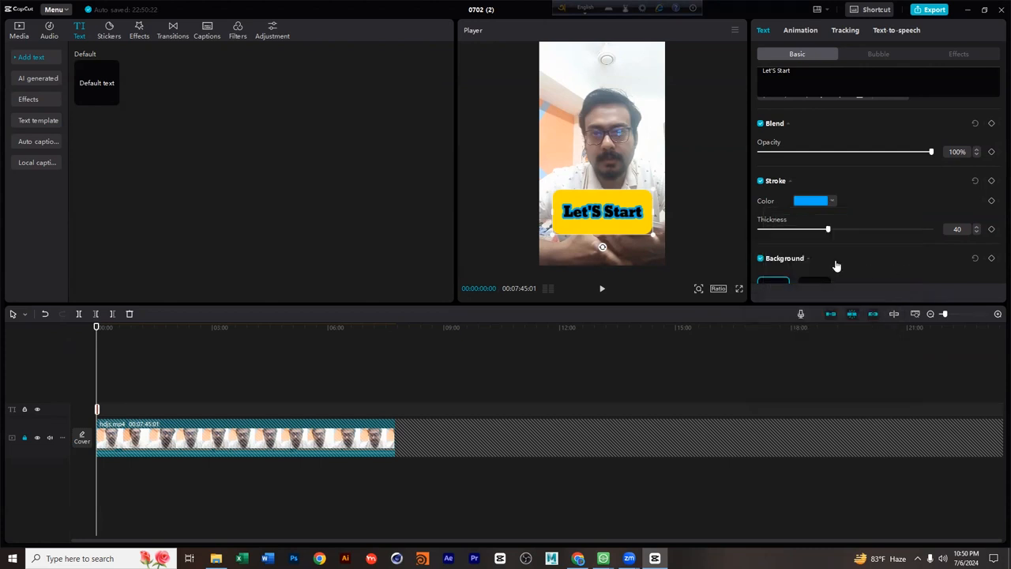
Try a stroke thickness of 61 and turn the title's stroke off.
scroll(839, 261, "down", 1)
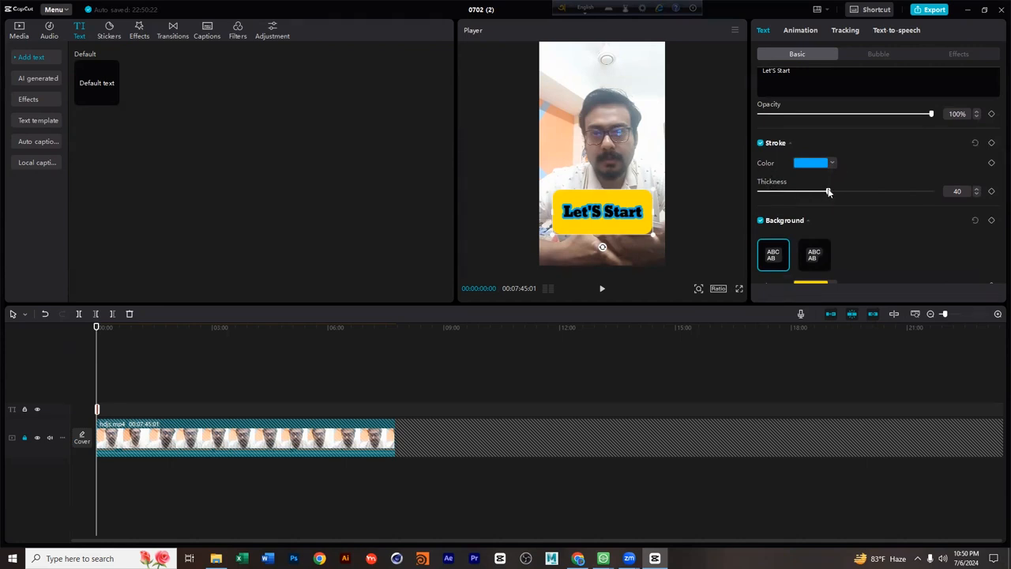
mouse_move(828, 192)
left_mouse_down()
mouse_move(957, 187)
mouse_move(730, 194)
mouse_move(863, 192)
left_mouse_up()
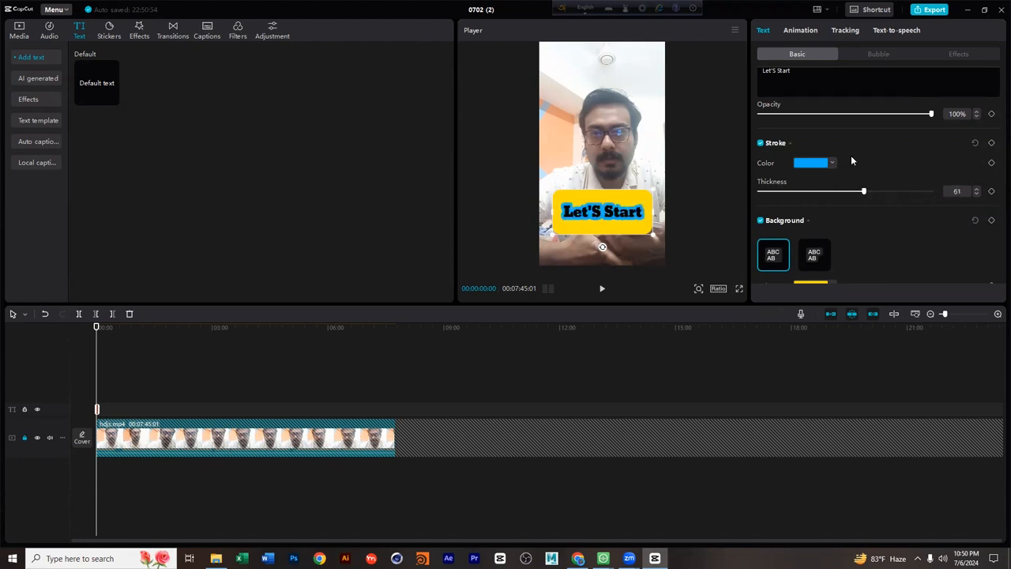
left_click(760, 145)
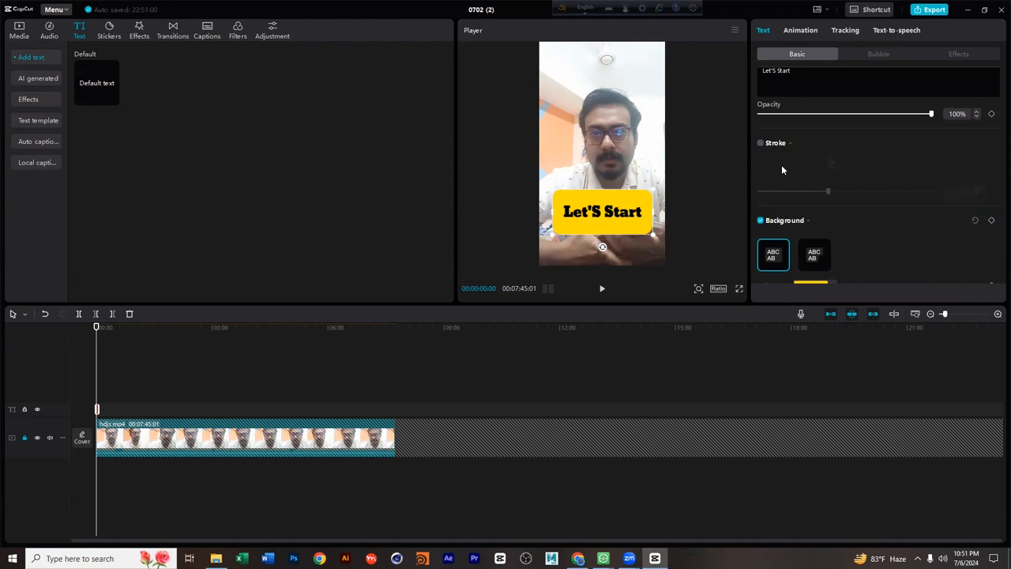
Turn the title's background off and on again and switch it to the second background style.
scroll(781, 164, "down", 1)
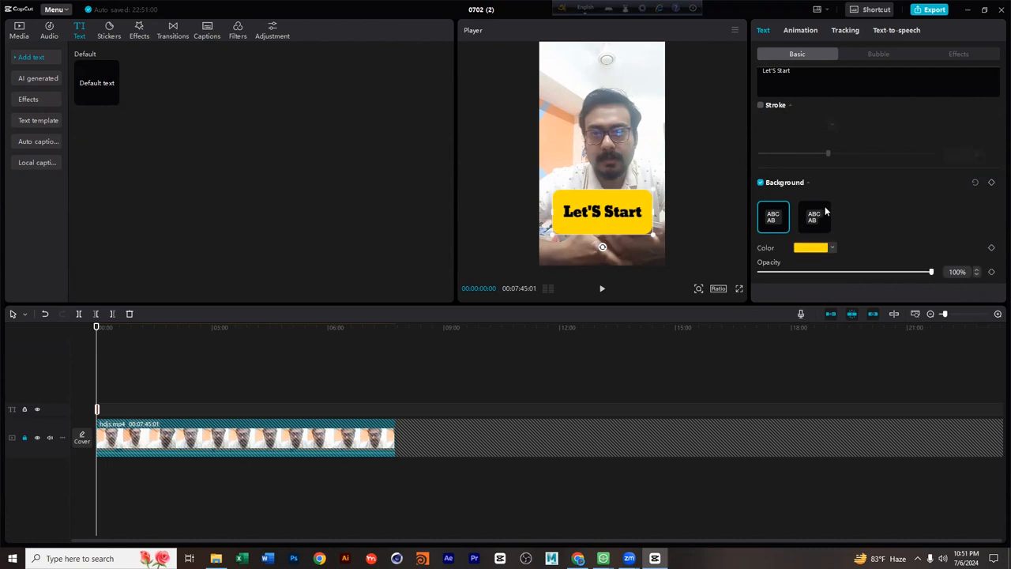
left_click(760, 182)
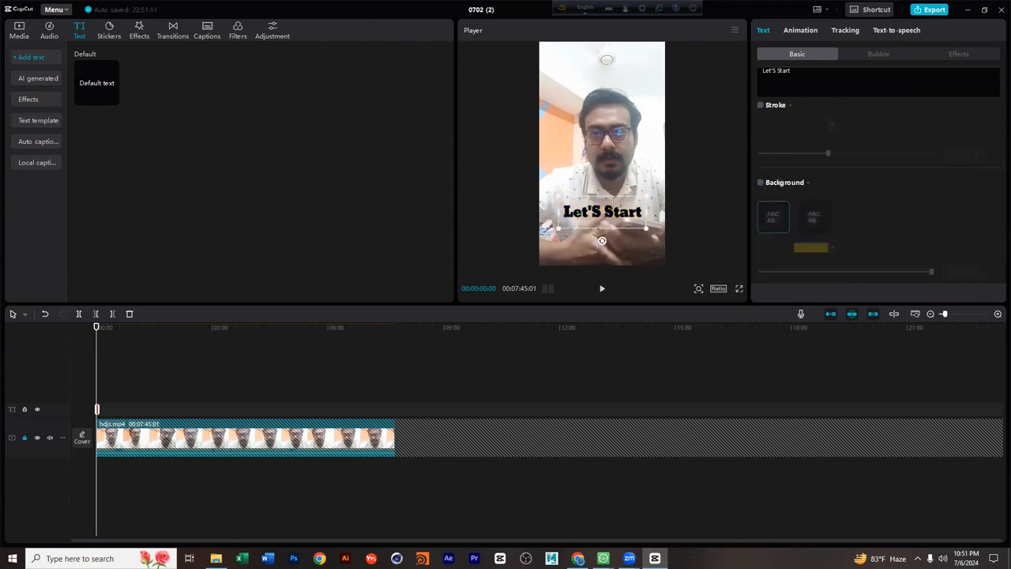
left_click(760, 183)
scroll(806, 198, "down", 2)
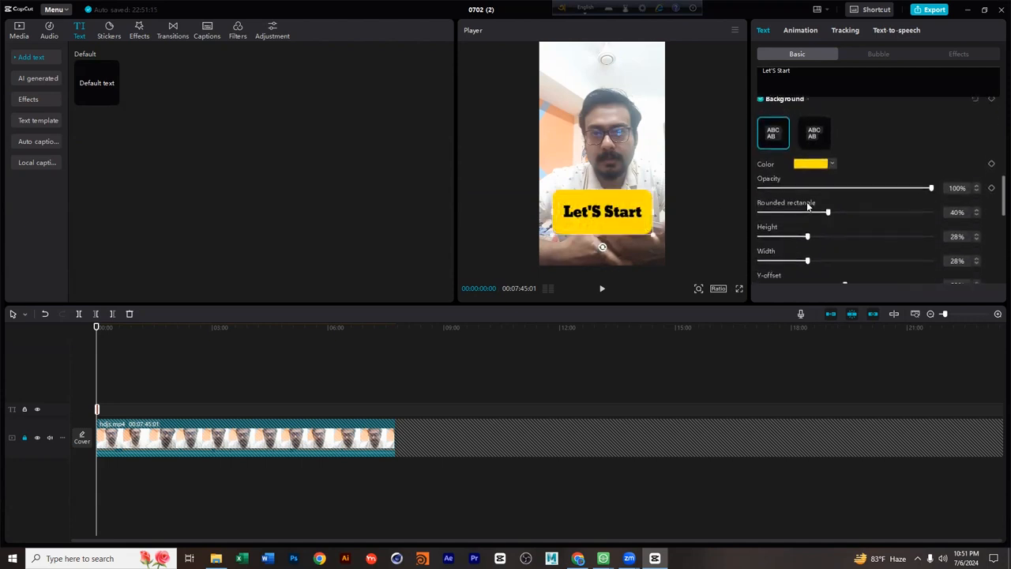
scroll(810, 204, "up", 1)
left_click(821, 170)
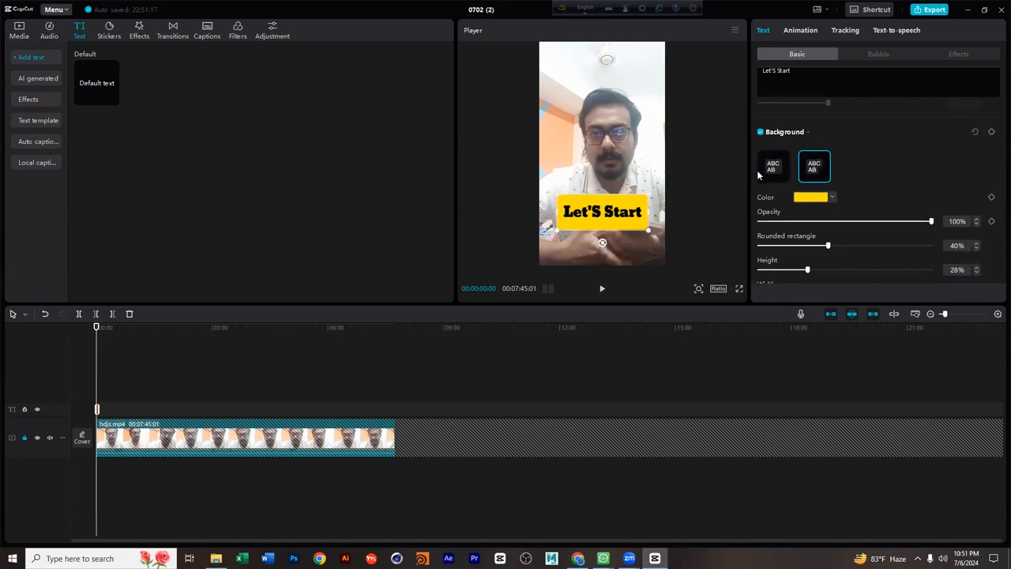
Try white (FFFFFF) and a pale cyan as the title's background color.
scroll(803, 172, "down", 1)
left_click(807, 162)
left_click_drag(807, 174, 725, 152)
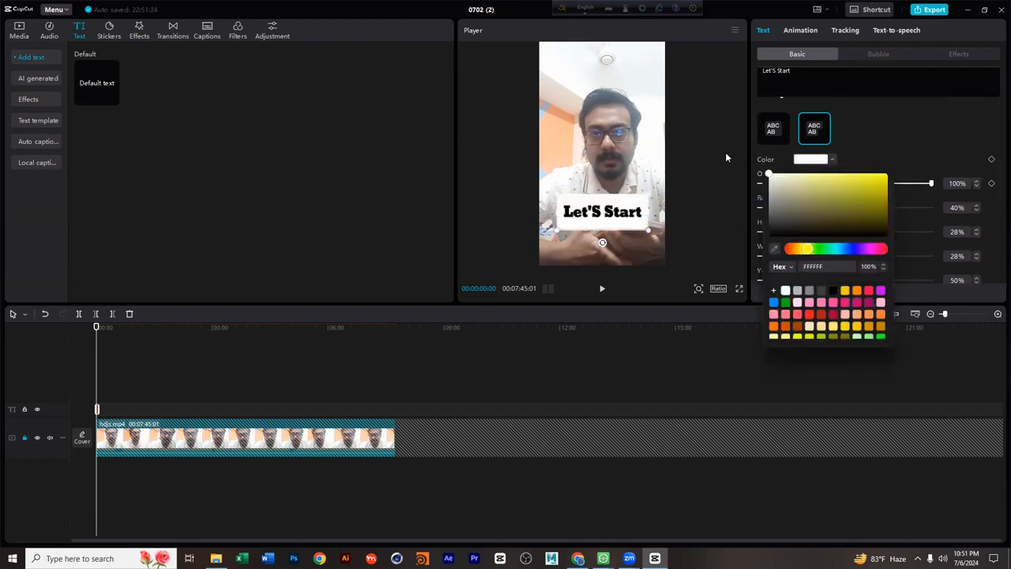
left_click(853, 250)
left_click_drag(848, 222, 774, 144)
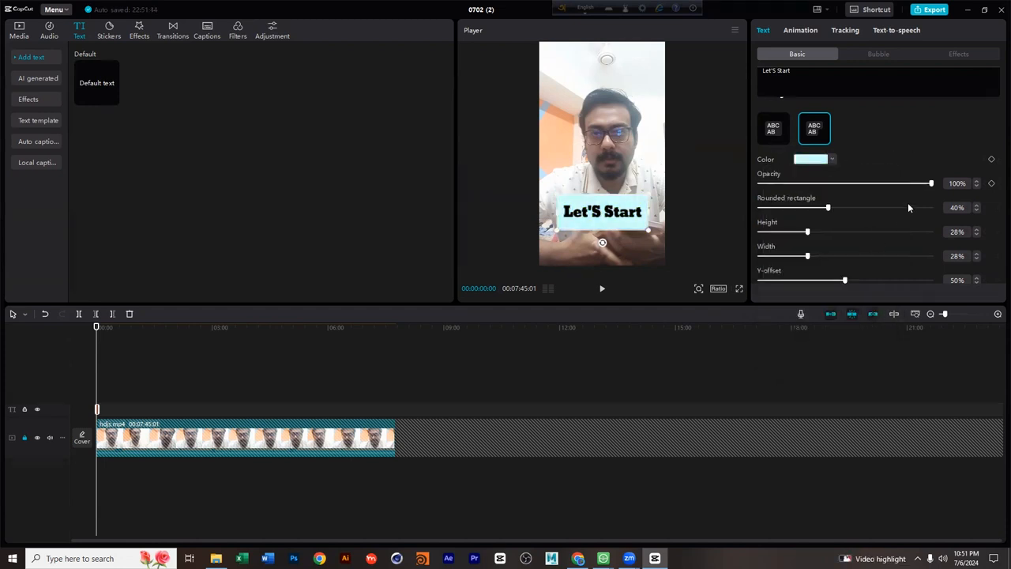
Try changing the background opacity and the title's blend opacity, restoring both to 100%.
mouse_move(930, 183)
left_mouse_down()
mouse_move(858, 182)
mouse_move(945, 183)
left_mouse_up()
scroll(901, 217, "up", 6)
scroll(822, 227, "down", 2)
scroll(822, 221, "down", 1)
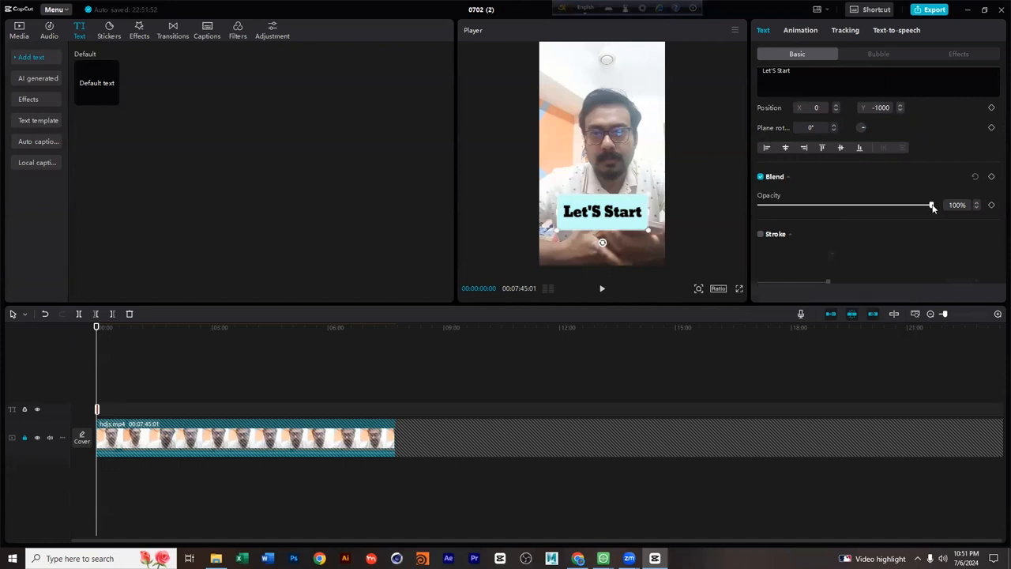
left_click_drag(933, 207, 964, 214)
Try another opacity change on the title's background and bring it back to 100%.
scroll(905, 235, "down", 1)
scroll(900, 229, "down", 5)
scroll(901, 229, "up", 3)
scroll(901, 229, "down", 2)
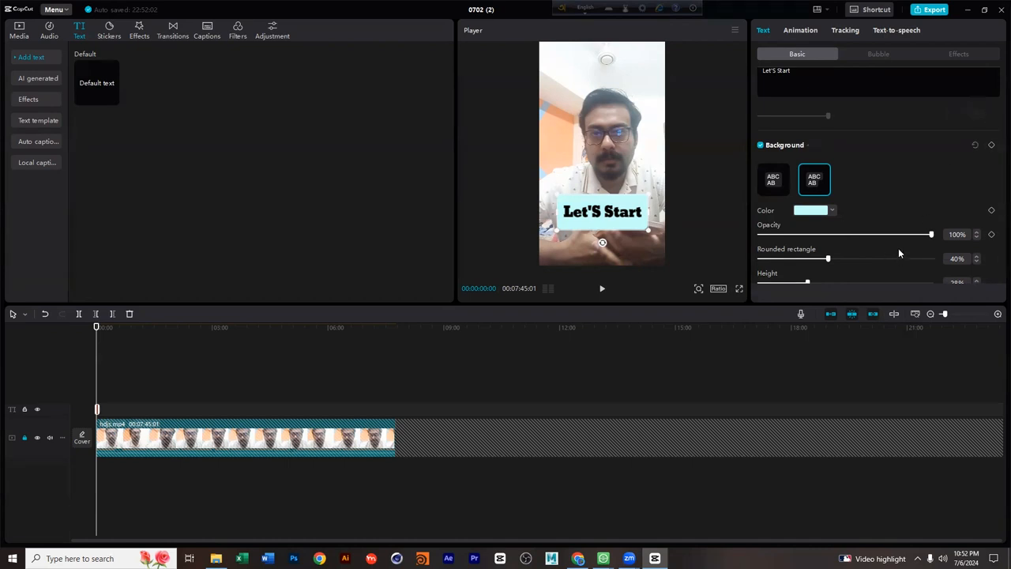
left_click_drag(931, 235, 962, 230)
scroll(831, 227, "down", 1)
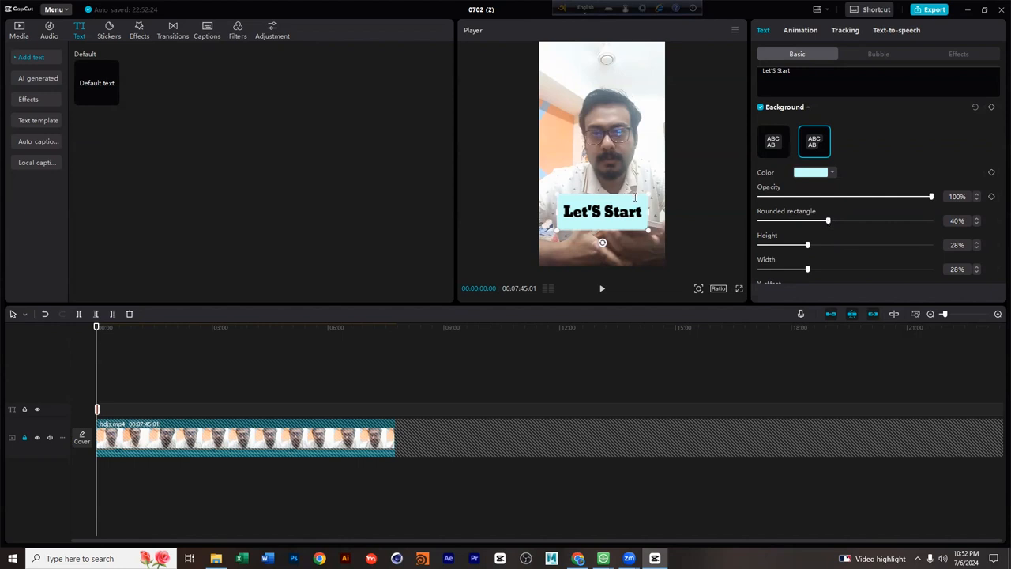
Change the title's background color to a saturated orange-red (FF2B00).
left_click(818, 173)
left_click_drag(841, 262, 793, 264)
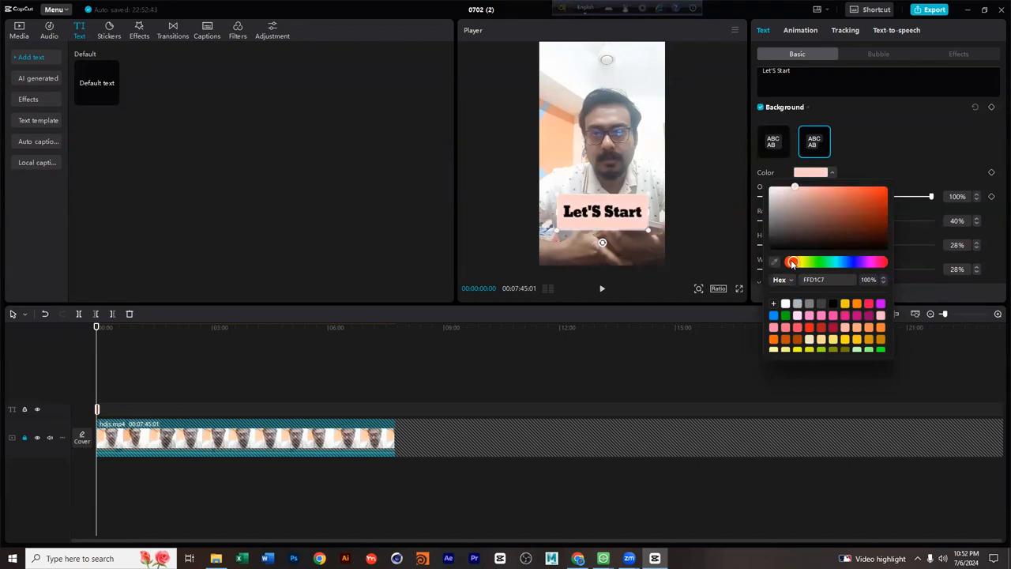
left_click_drag(832, 233, 922, 160)
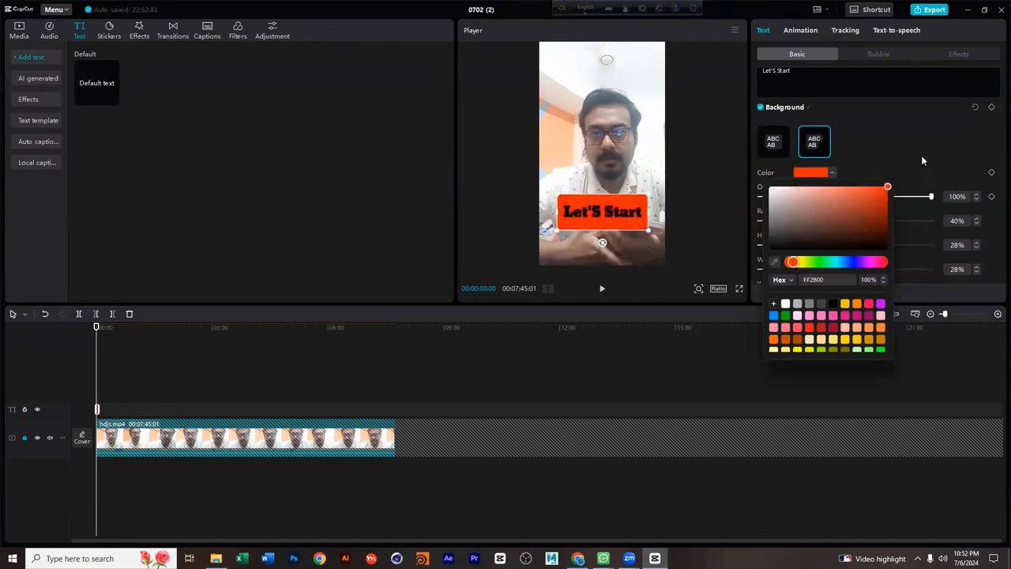
left_click(916, 112)
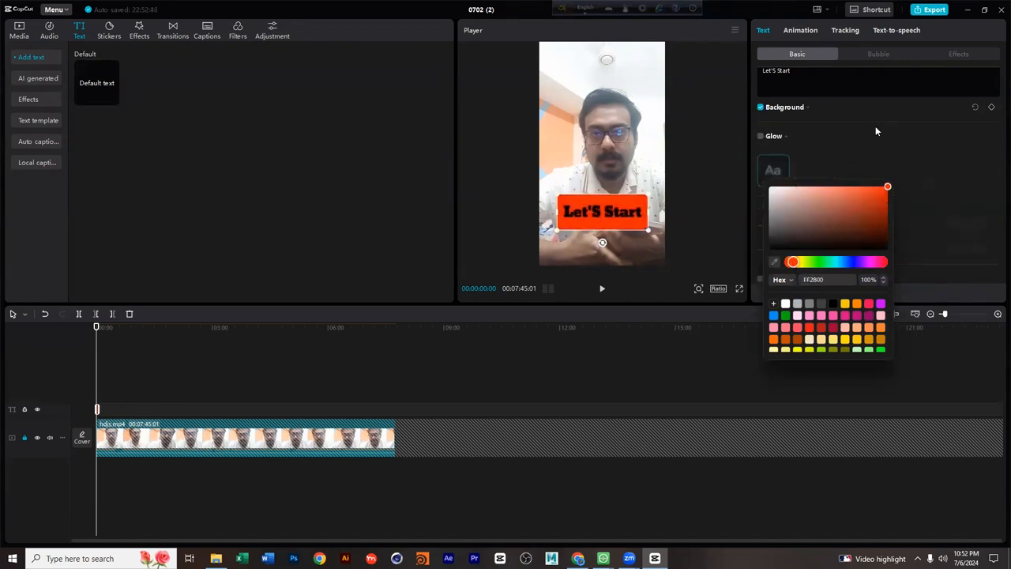
left_click(910, 355)
Change the title's font color to white (FFFFFF).
scroll(879, 213, "up", 5)
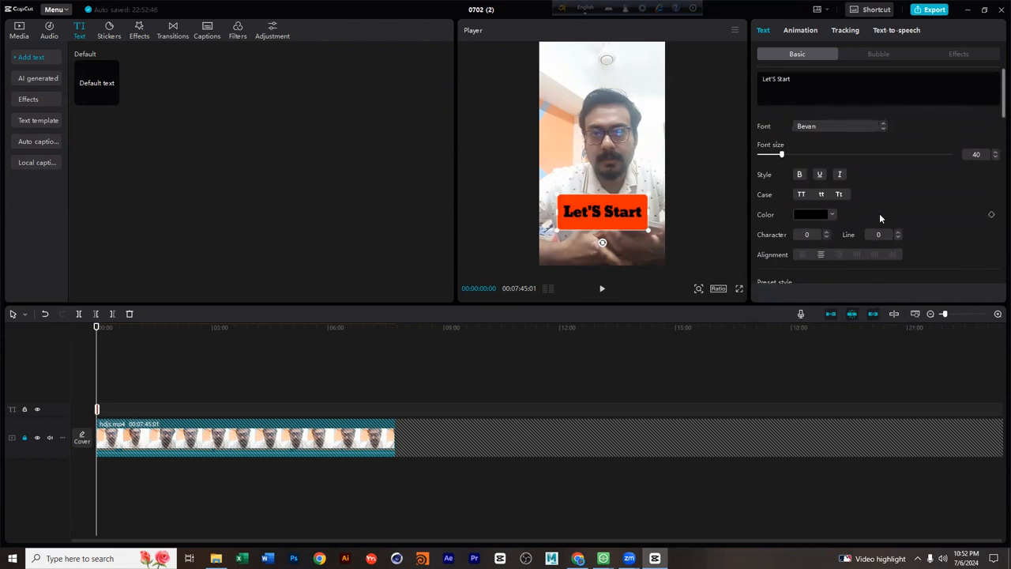
left_click(807, 215)
left_click_drag(788, 272, 747, 197)
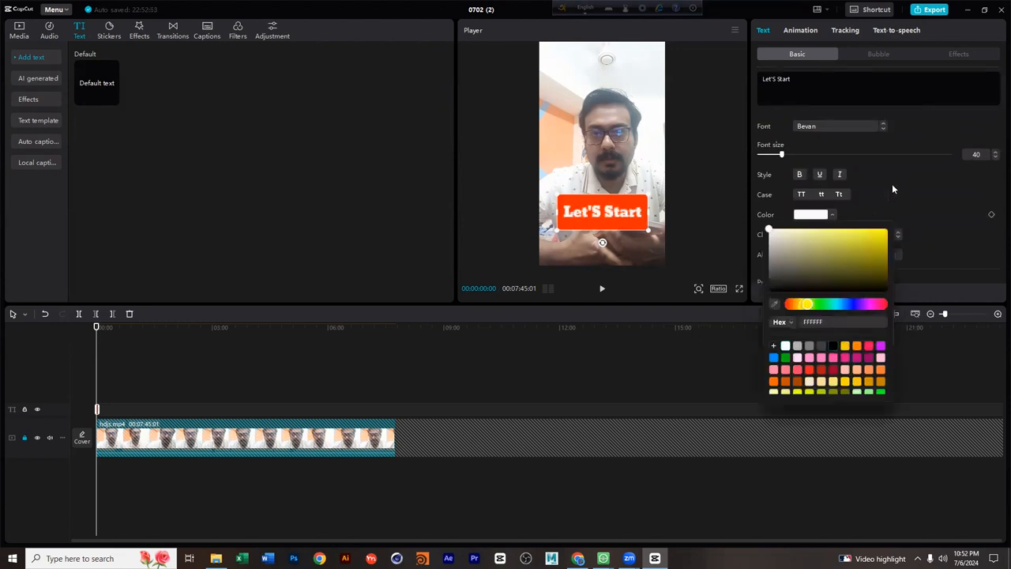
left_click(949, 345)
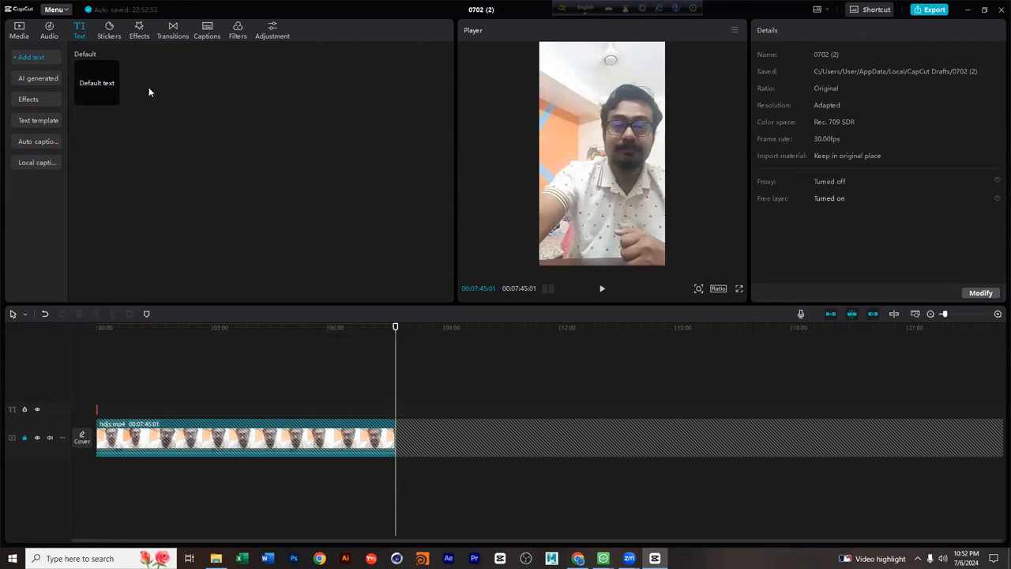
Lengthen the title clip on the text track so it covers the opening part of the video.
left_click(96, 88)
left_click_drag(97, 410, 97, 409)
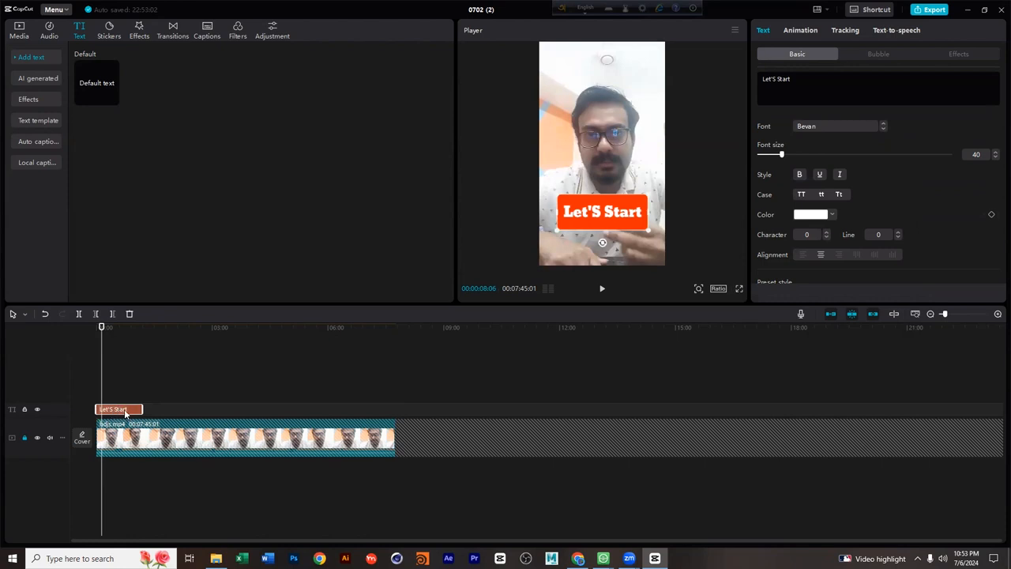
Set the title background's rounded rectangle to 100%, its height to 14% and its width to 19%.
scroll(891, 194, "down", 10)
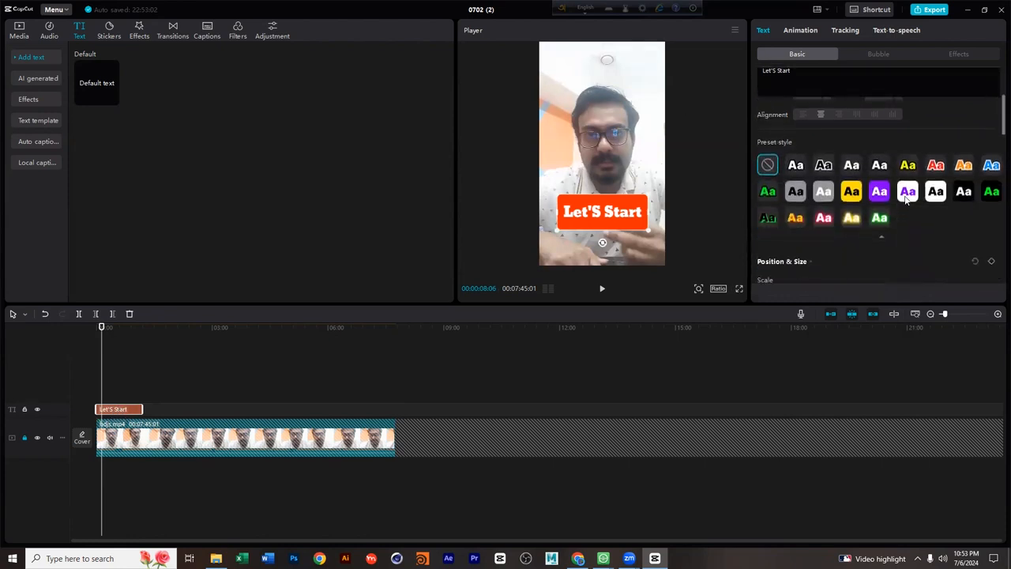
scroll(904, 195, "down", 3)
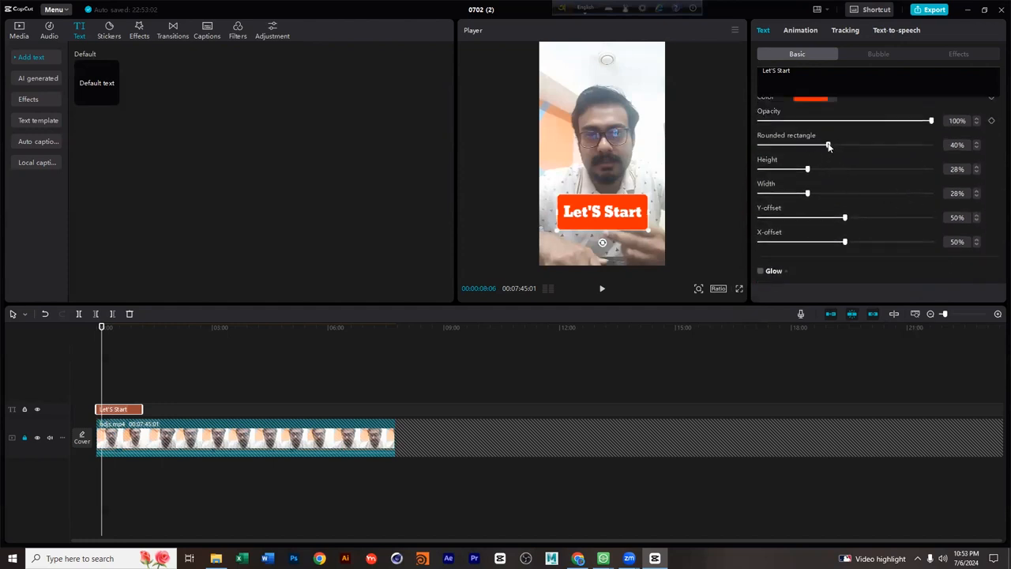
left_click_drag(850, 144, 941, 148)
left_click_drag(807, 170, 791, 192)
Try shifting the background's Y-offset and X-offset and return both to 50%.
mouse_move(844, 217)
left_mouse_down()
mouse_move(790, 217)
mouse_move(845, 213)
left_mouse_up()
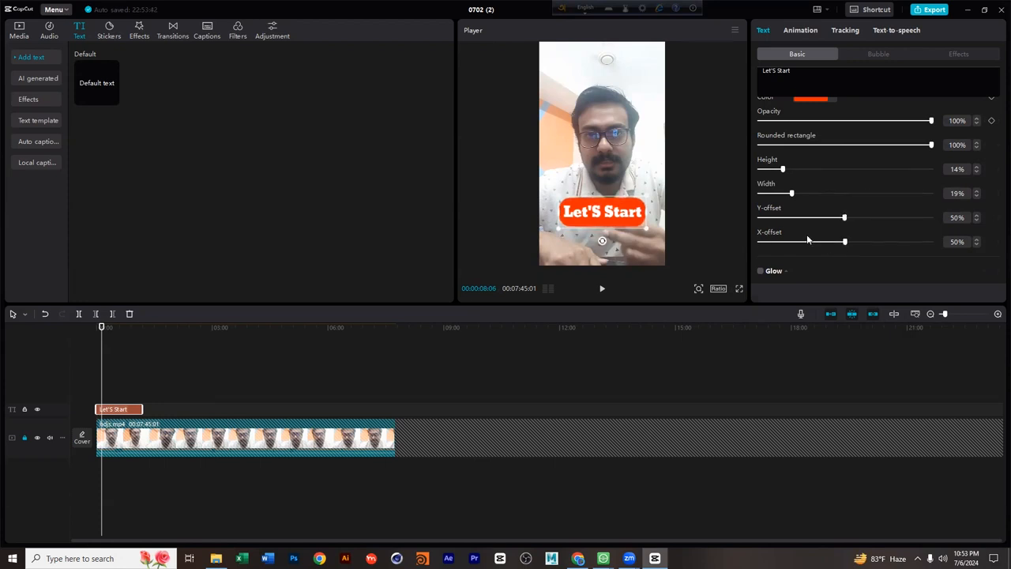
mouse_move(846, 242)
left_mouse_down()
mouse_move(896, 242)
mouse_move(822, 241)
mouse_move(846, 240)
left_mouse_up()
Try a glow on the title and color it a saturated blue (0059FF).
scroll(804, 241, "down", 5)
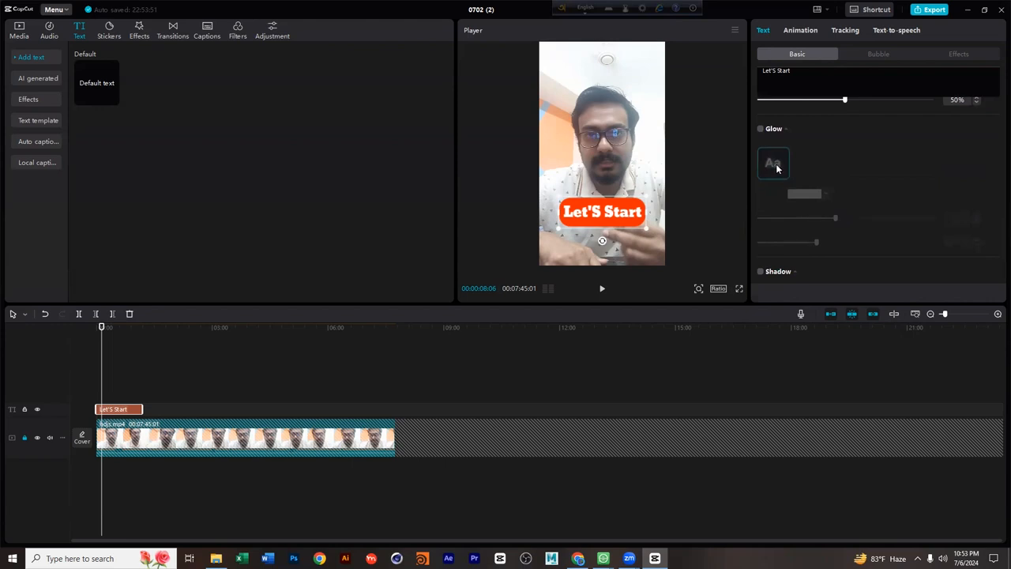
left_click(761, 130)
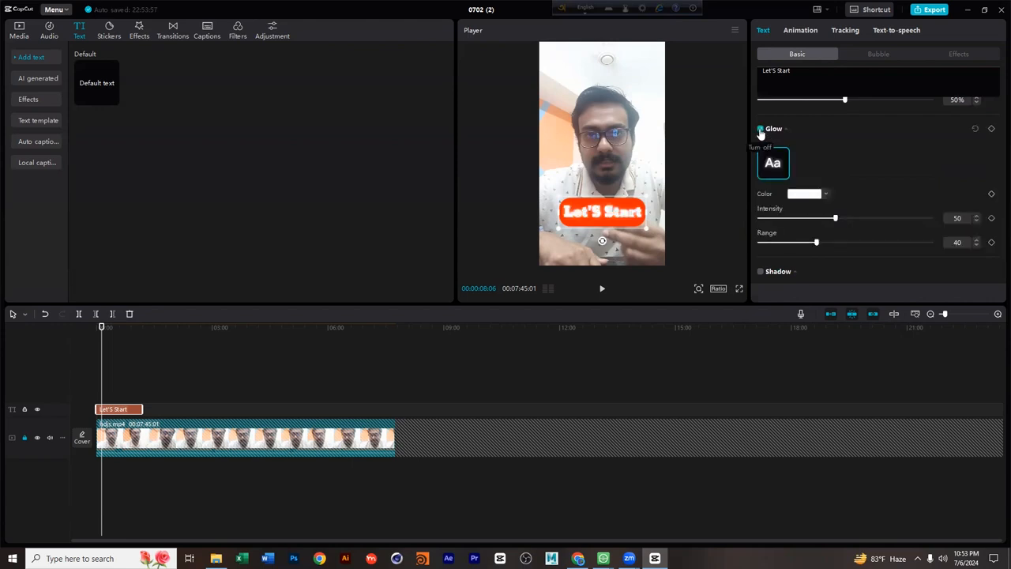
left_click(802, 195)
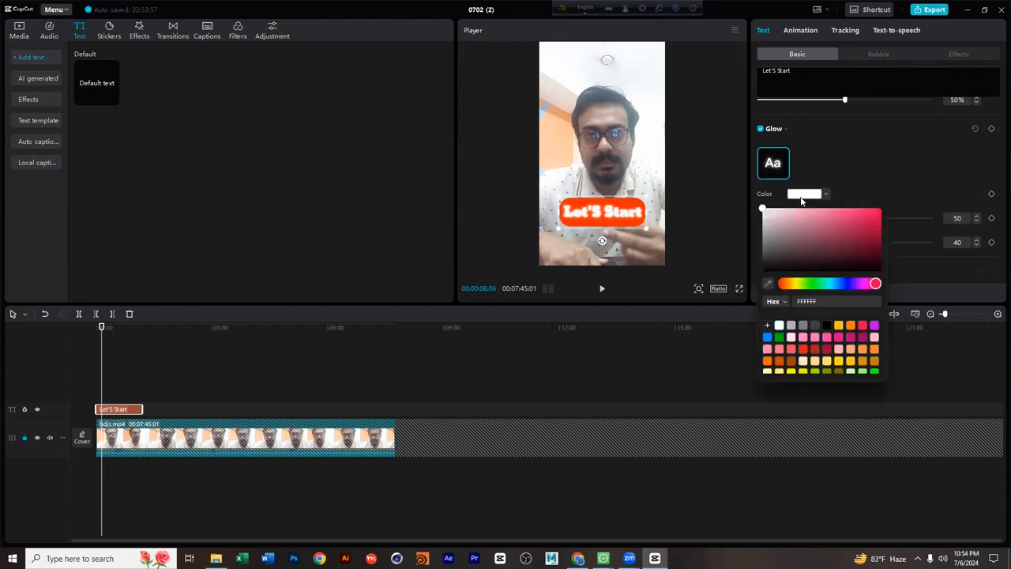
left_click(847, 285)
left_click_drag(845, 225, 886, 195)
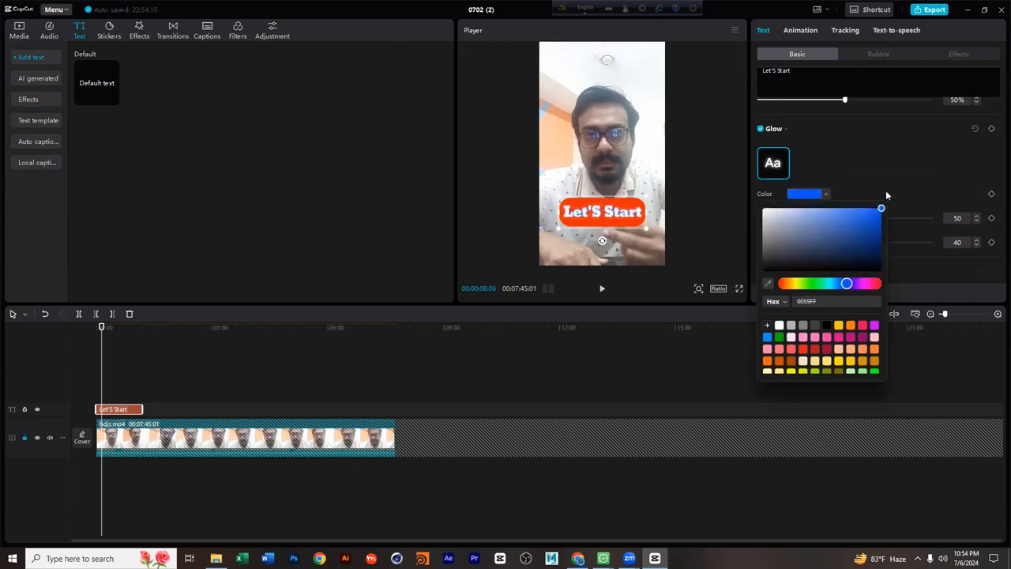
Try pink and yellow as the title's glow color and settle on green.
left_click(838, 339)
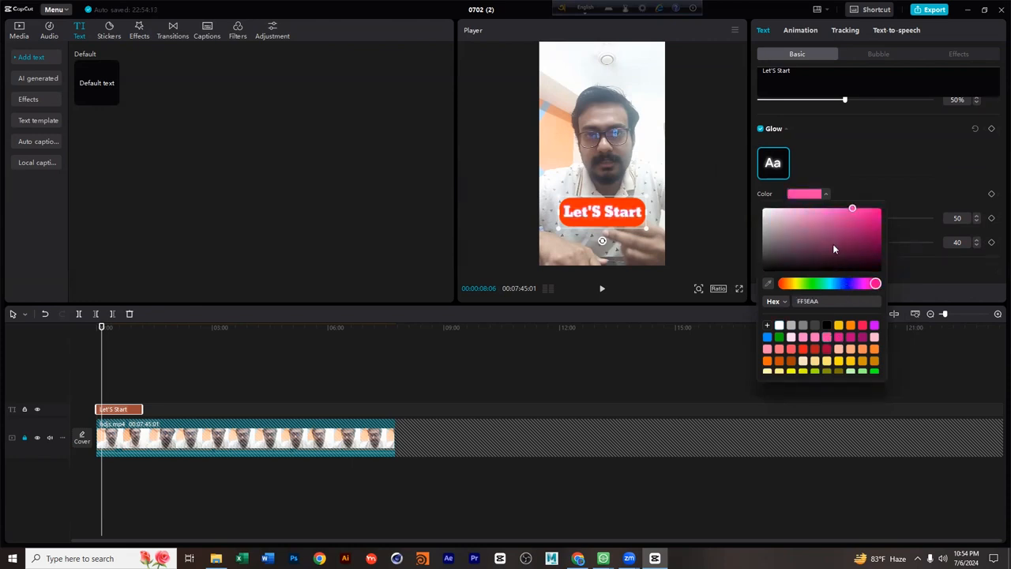
left_click(839, 326)
left_click_drag(880, 220, 861, 186)
scroll(859, 352, "down", 2)
left_click(874, 335)
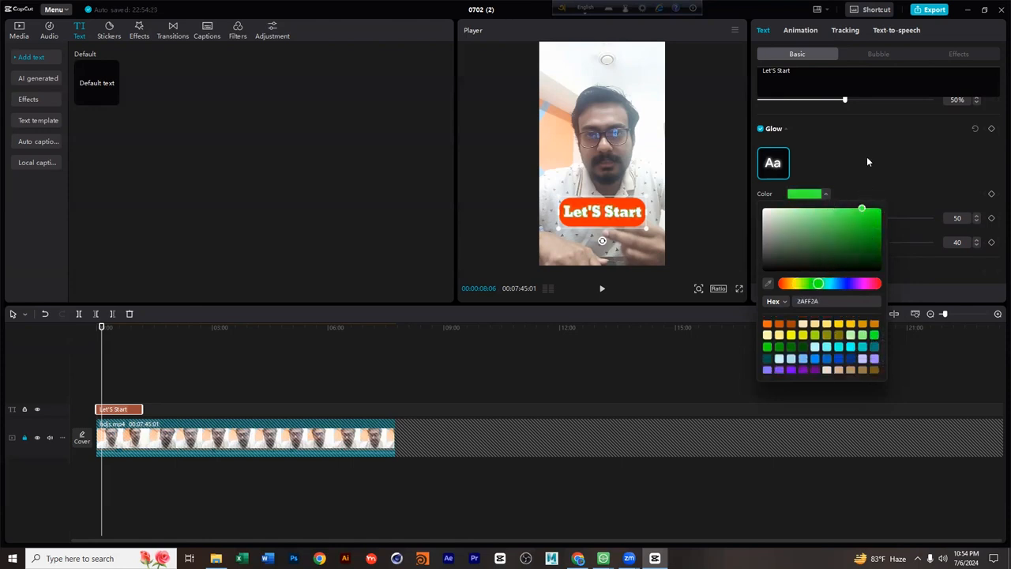
left_click(866, 156)
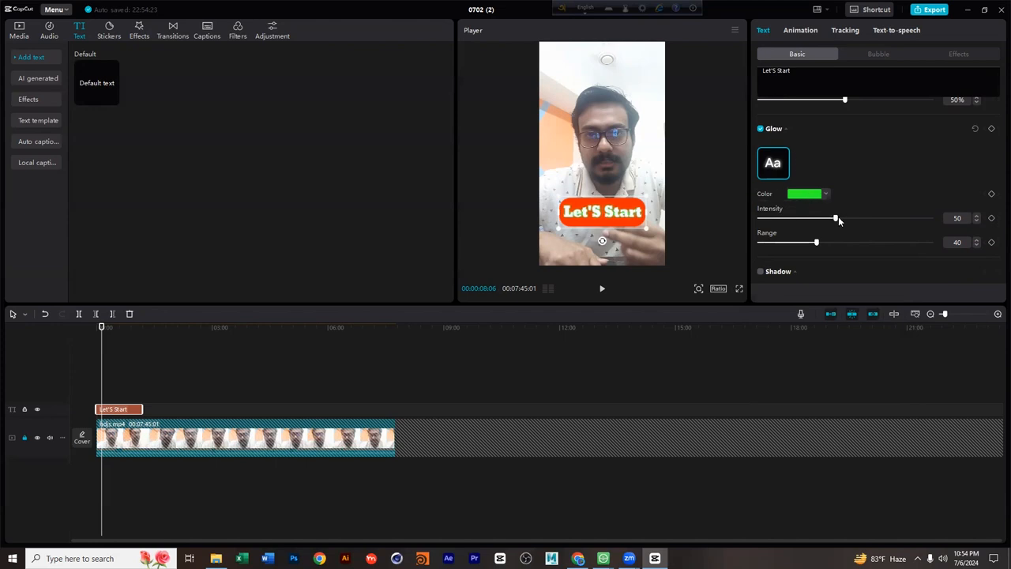
Try a glow intensity of 41 and a range of 100, and turn the title's glow off.
left_click_drag(837, 218, 823, 244)
left_click_drag(895, 238, 950, 228)
left_click_drag(857, 218, 818, 218)
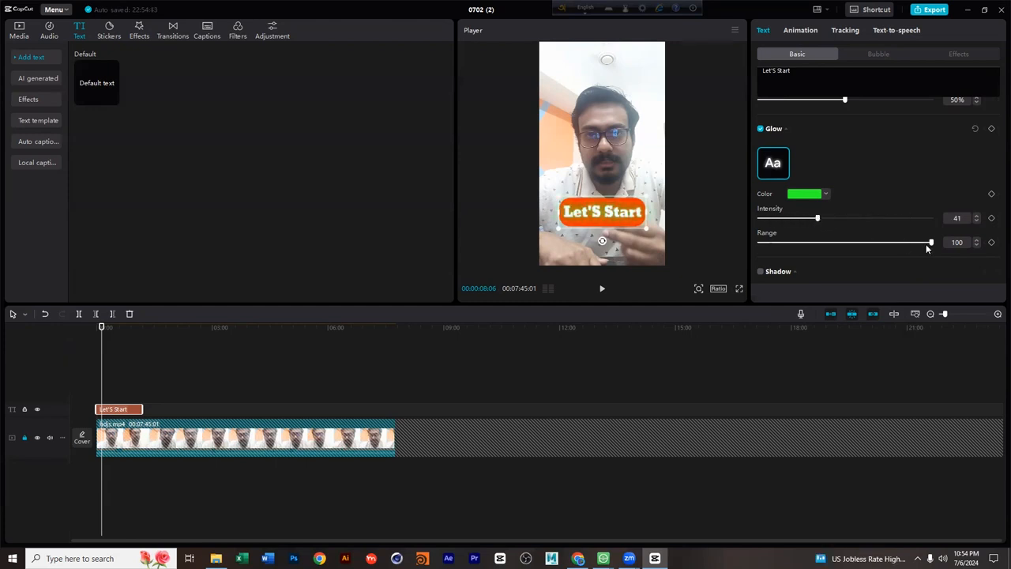
left_click_drag(930, 242, 903, 242)
left_click(760, 129)
scroll(873, 171, "down", 2)
scroll(873, 176, "down", 1)
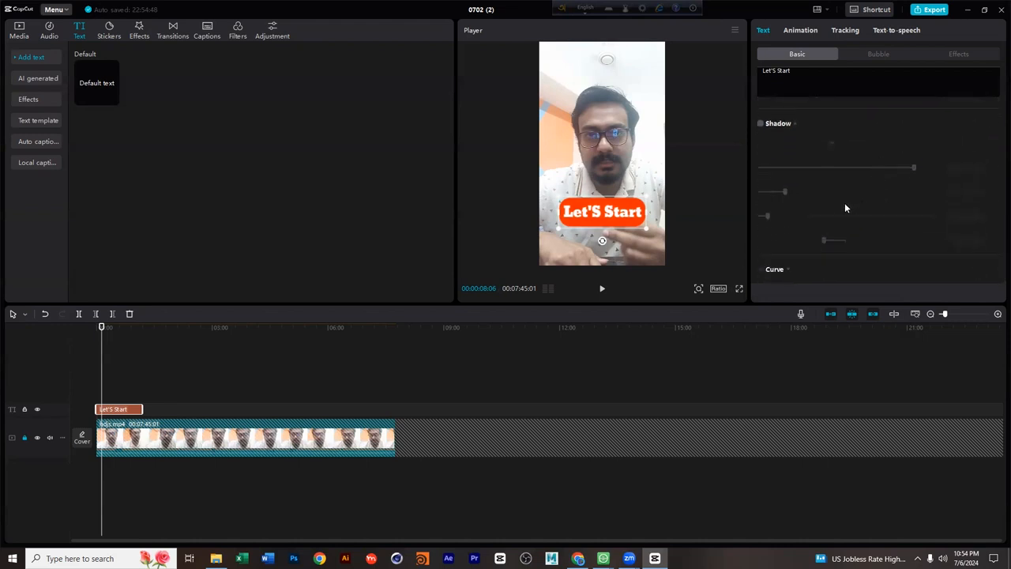
Turn on the title's shadow and set it to 55% opacity, 13% blurriness and a distance of 15.
left_click(760, 124)
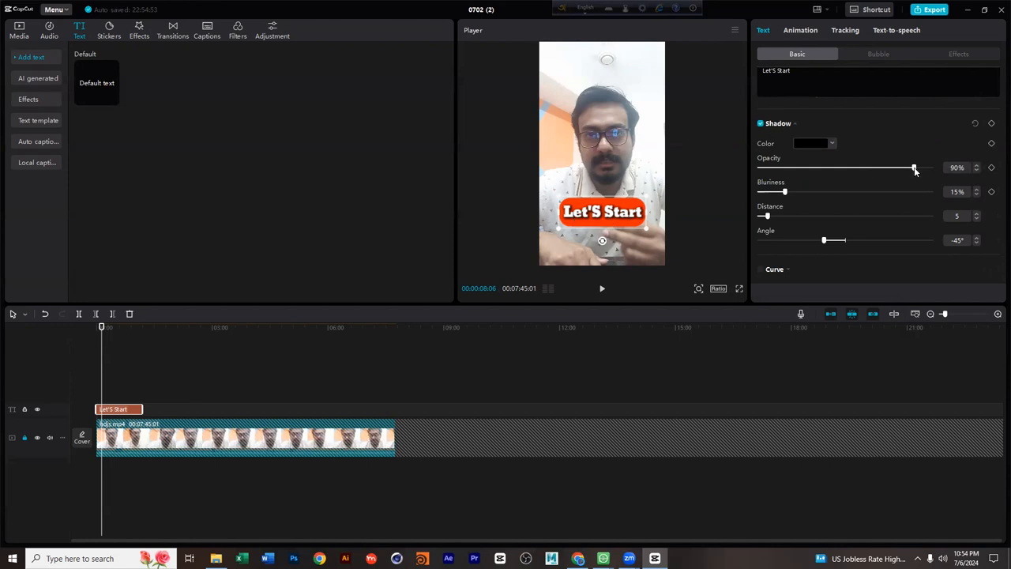
left_click_drag(915, 169, 853, 170)
left_click_drag(785, 192, 783, 219)
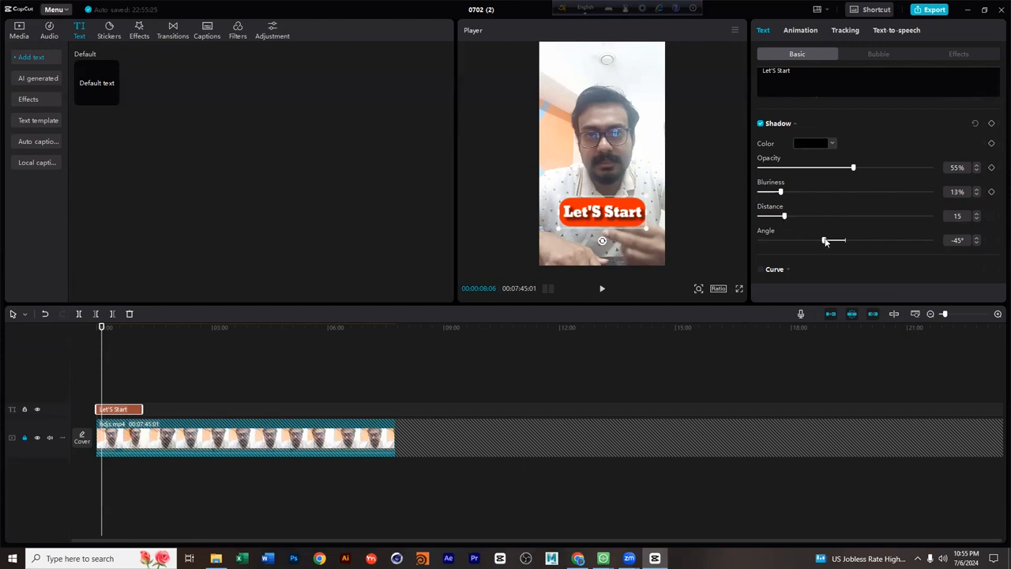
Try a shadow distance of 90 and an angle of 13°, and return the angle to -45°.
left_click_drag(787, 213, 914, 208)
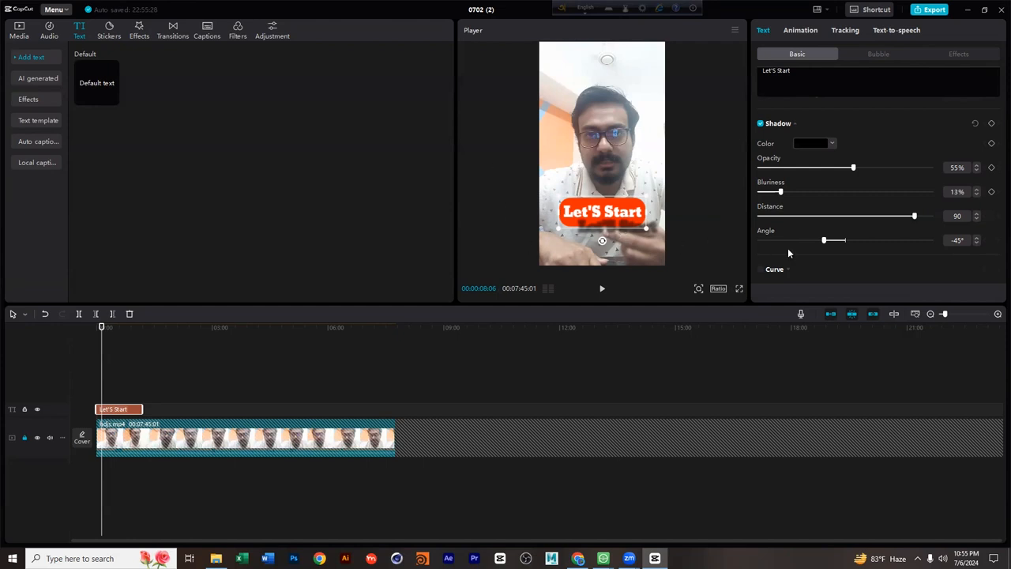
mouse_move(831, 239)
left_mouse_down()
mouse_move(776, 240)
mouse_move(923, 240)
mouse_move(773, 234)
mouse_move(850, 240)
left_mouse_up()
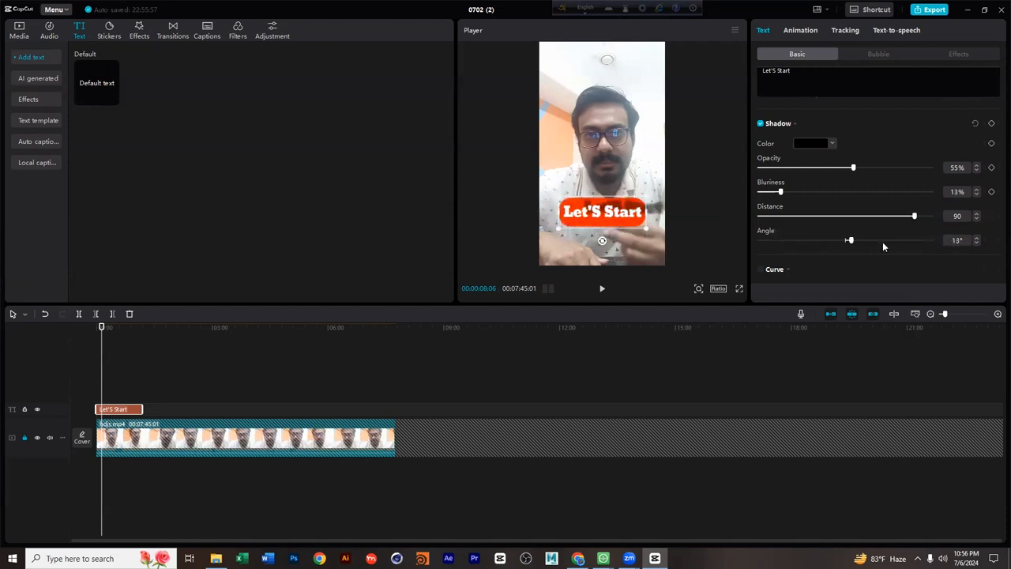
left_click_drag(964, 242, 932, 241)
type("-45")
key("Return")
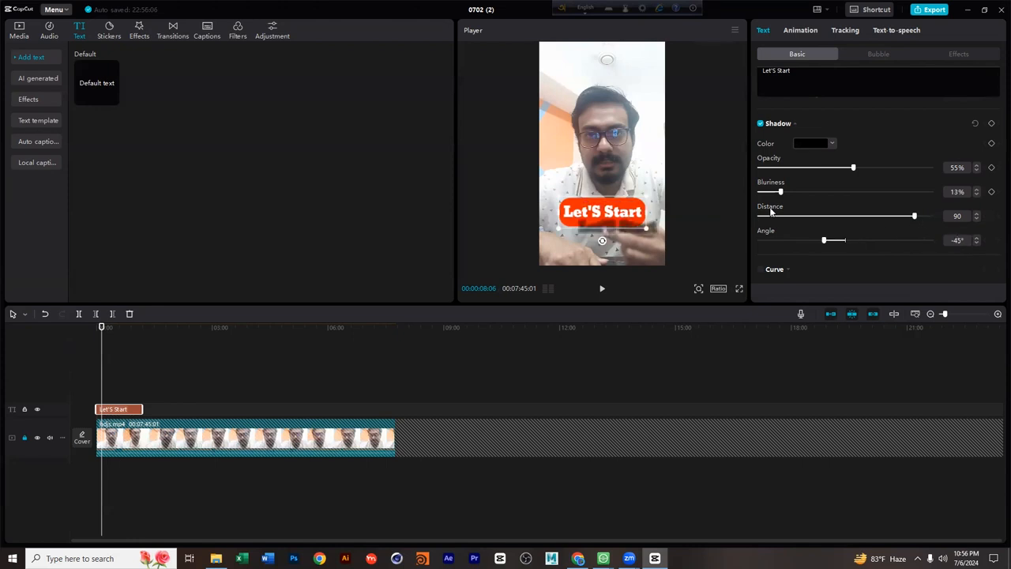
Try 20 as the title's shadow distance and settle on 10.
type("20")
key("Return")
left_click_drag(962, 218, 922, 217)
type("10")
key("Return")
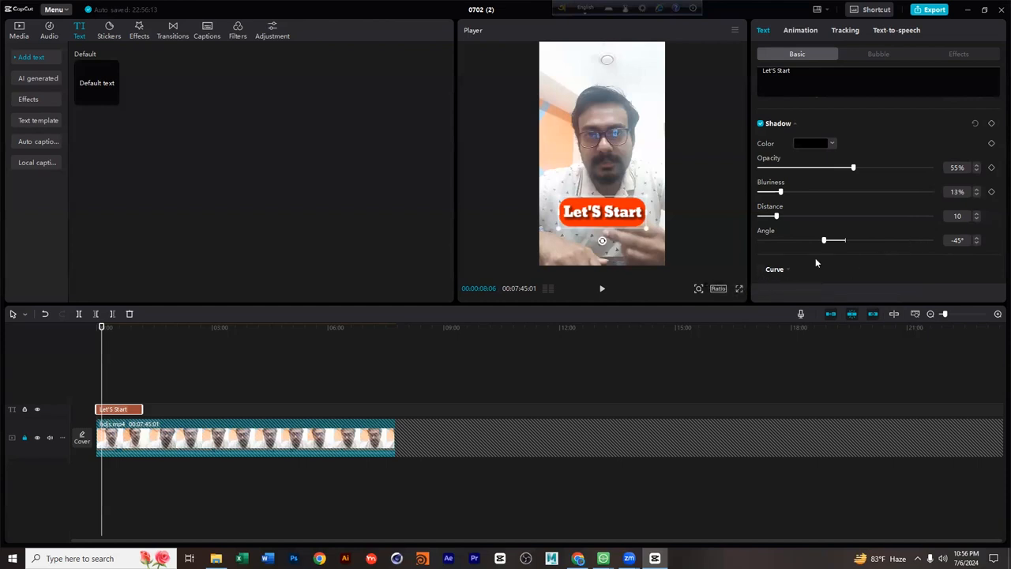
Try the preset styles with yellow and purple backgrounds on the title and settle on purple text over white.
scroll(891, 264, "up", 2)
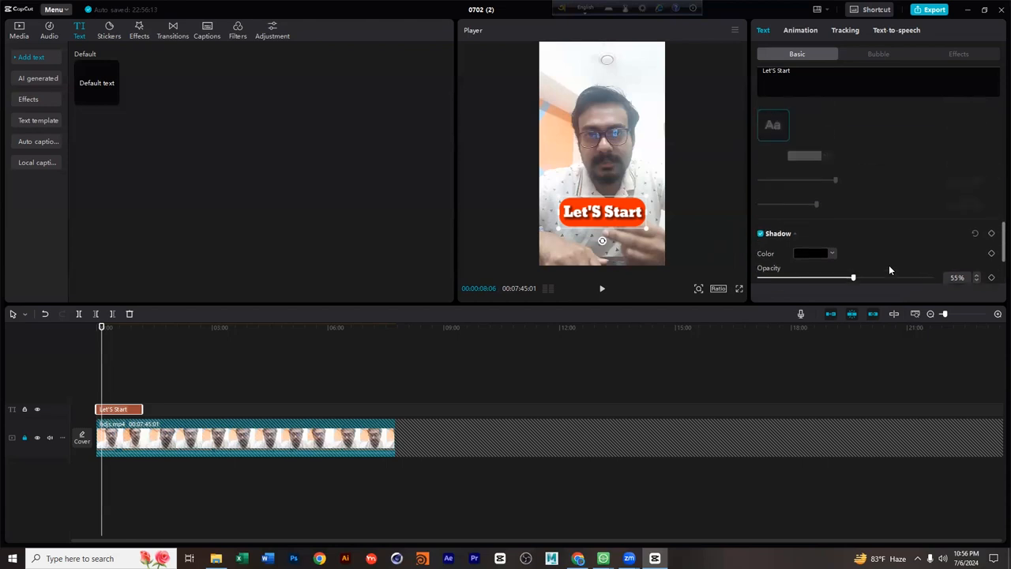
scroll(889, 271, "up", 10)
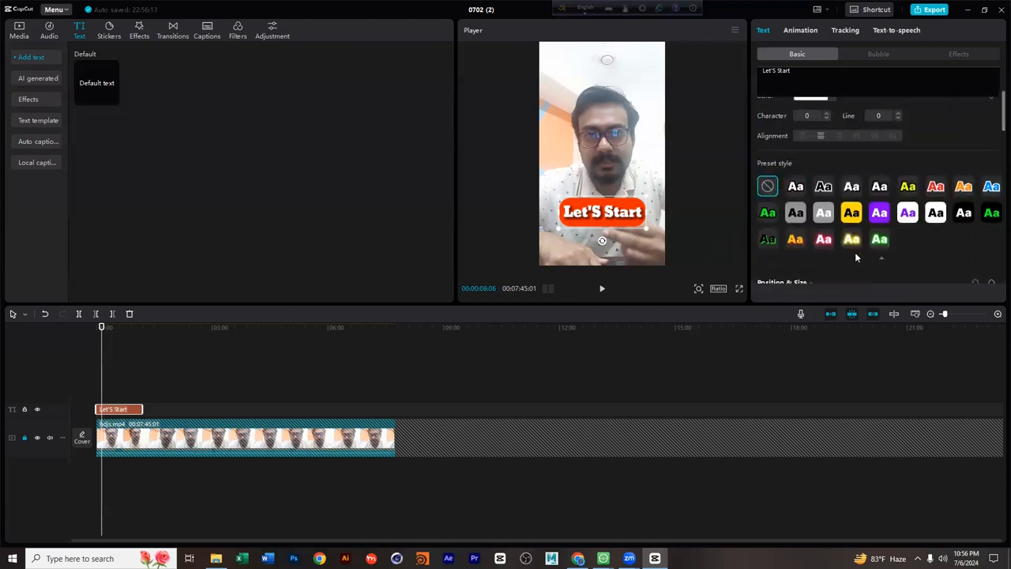
scroll(876, 231, "down", 4)
scroll(857, 209, "up", 3)
scroll(853, 204, "up", 3)
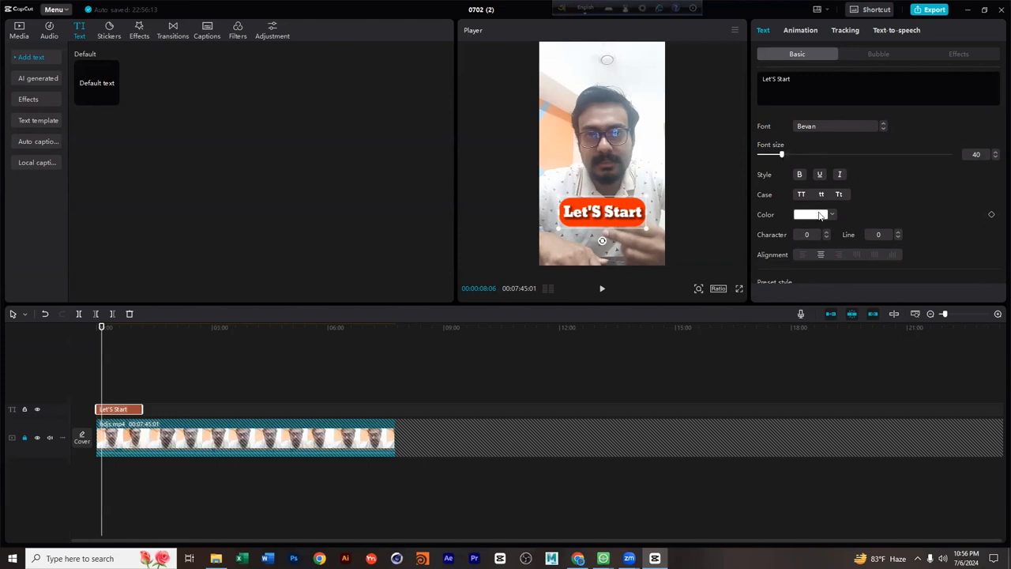
scroll(821, 216, "down", 5)
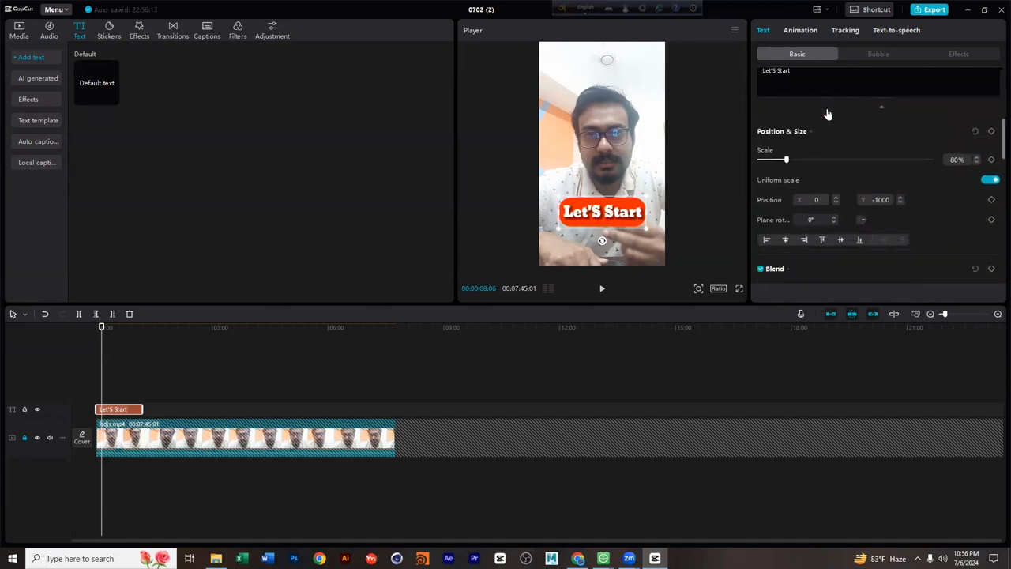
scroll(841, 166, "up", 1)
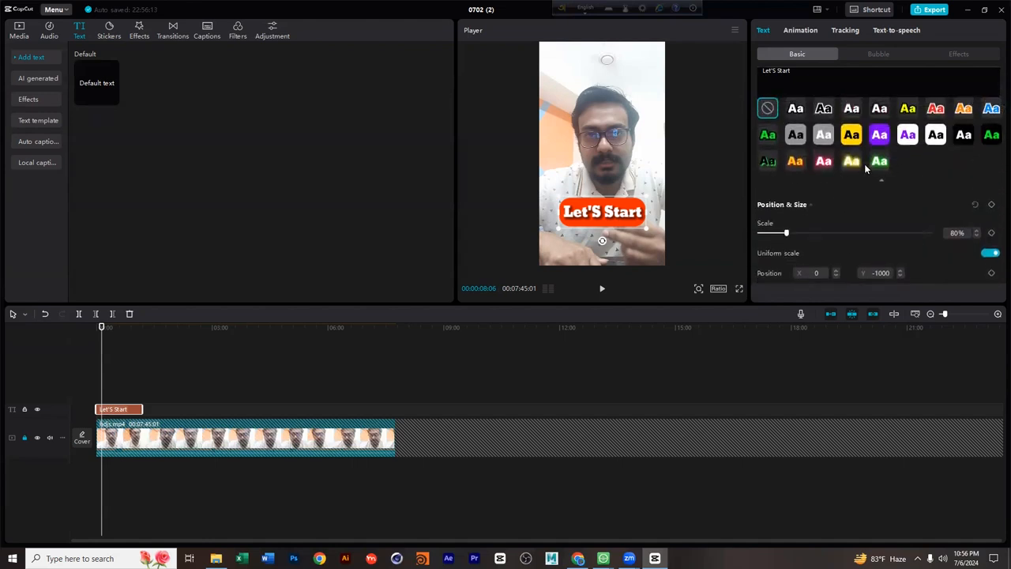
left_click(852, 137)
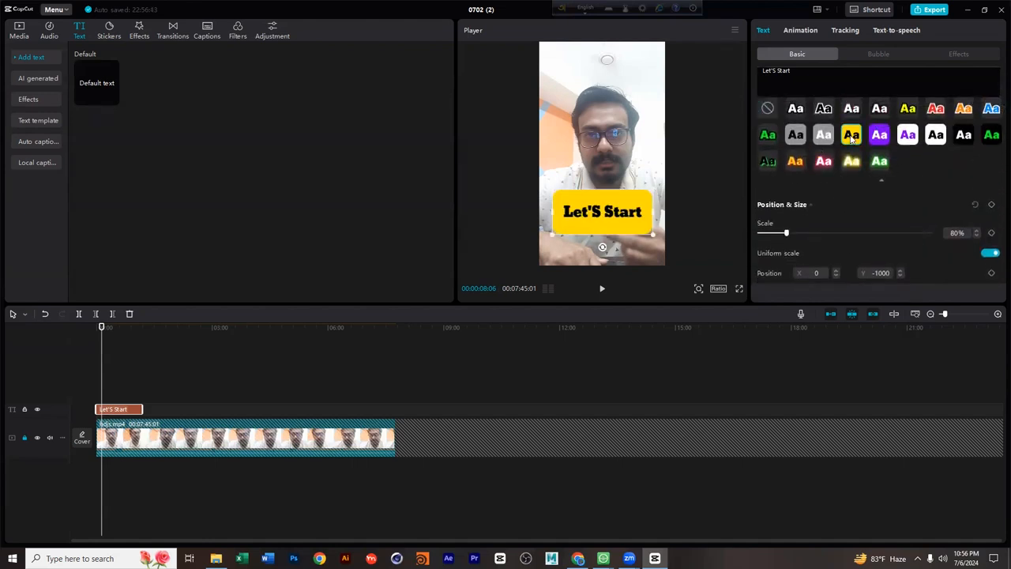
left_click(882, 137)
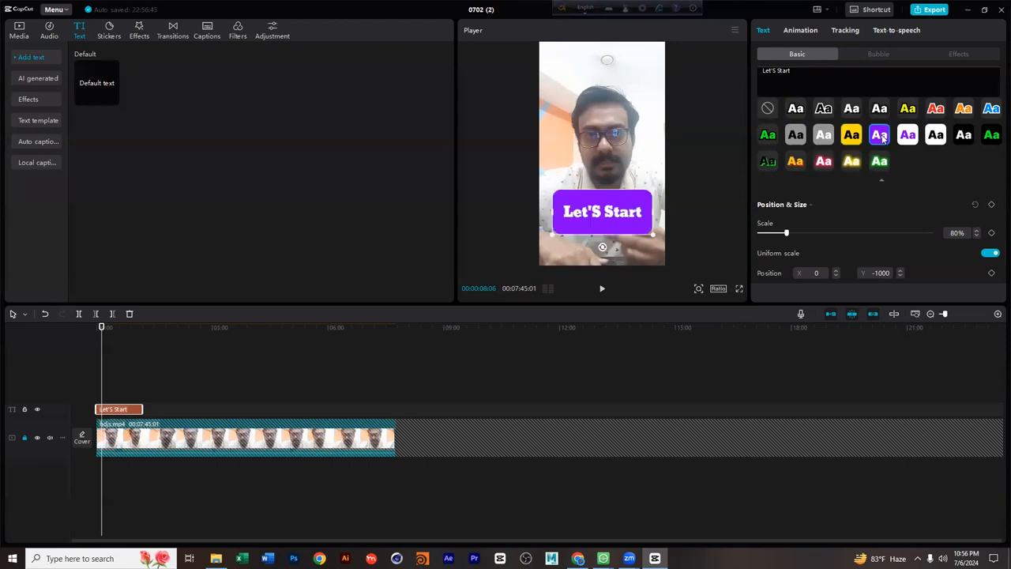
left_click(916, 138)
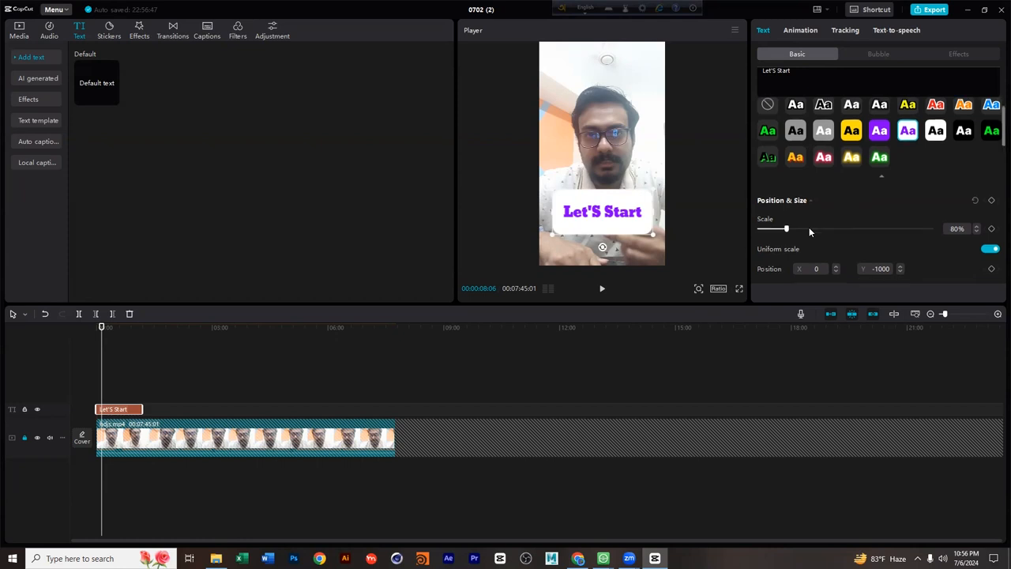
Scale the title down slightly and set its background to 100% opacity and 100% rounded rectangle.
scroll(808, 227, "down", 3)
left_click_drag(787, 157, 785, 157)
scroll(819, 206, "down", 8)
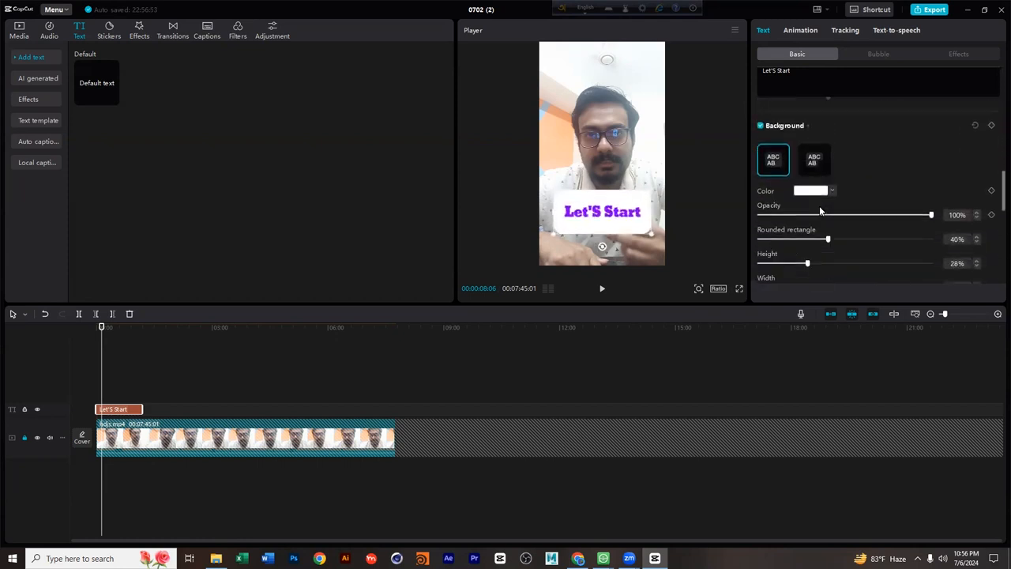
scroll(819, 206, "up", 1)
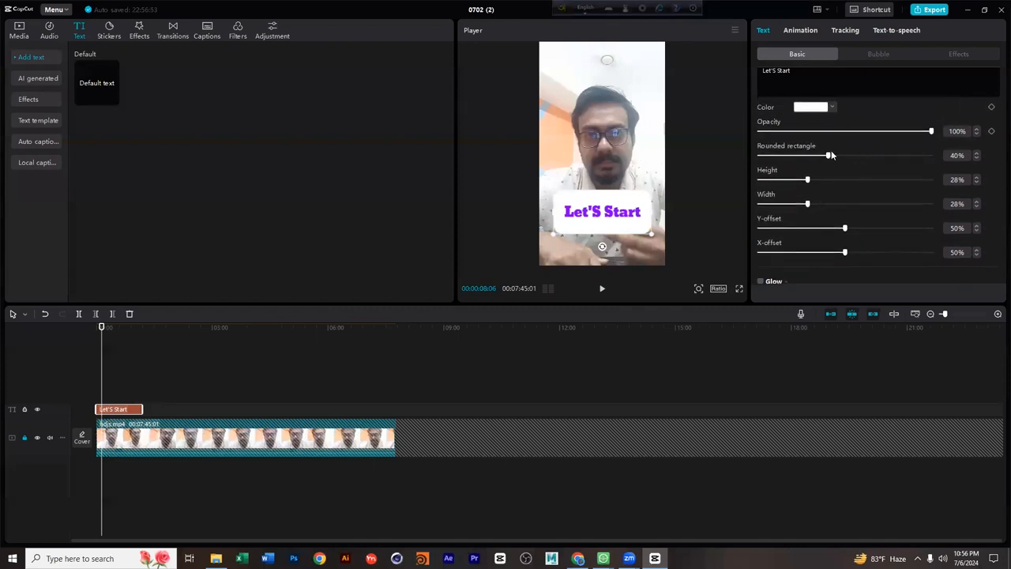
mouse_move(930, 135)
left_mouse_down()
mouse_move(846, 131)
mouse_move(936, 131)
left_mouse_up()
left_click_drag(808, 158, 952, 151)
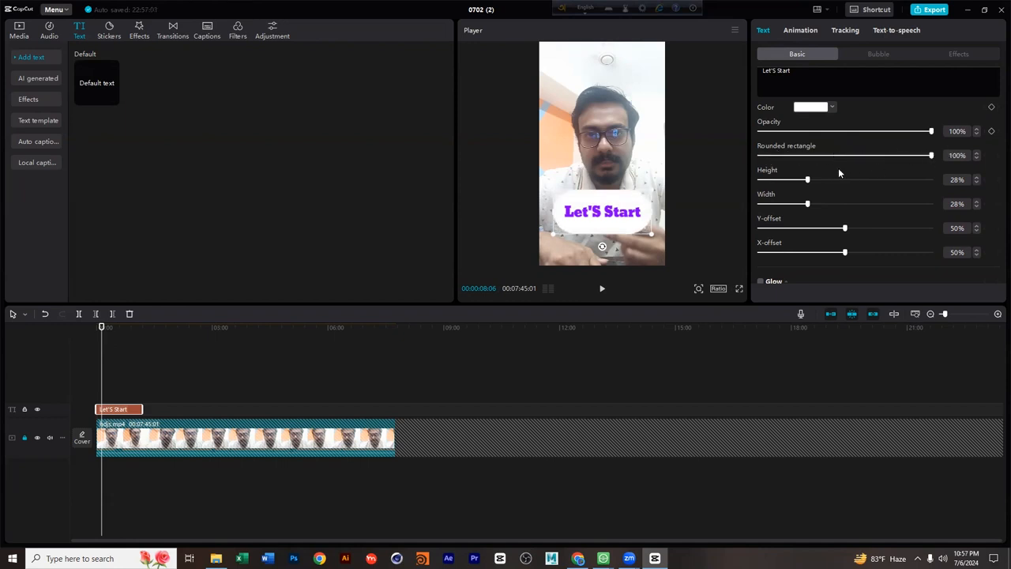
Try bright green (43FF00) as the title's background color and settle on dark indigo (290091).
left_click(805, 109)
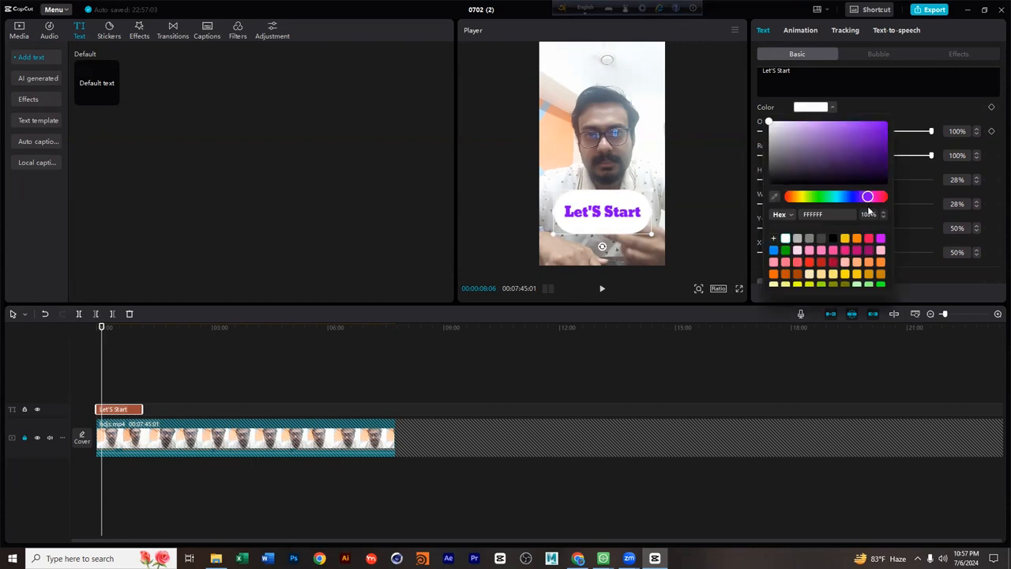
left_click_drag(857, 196, 821, 196)
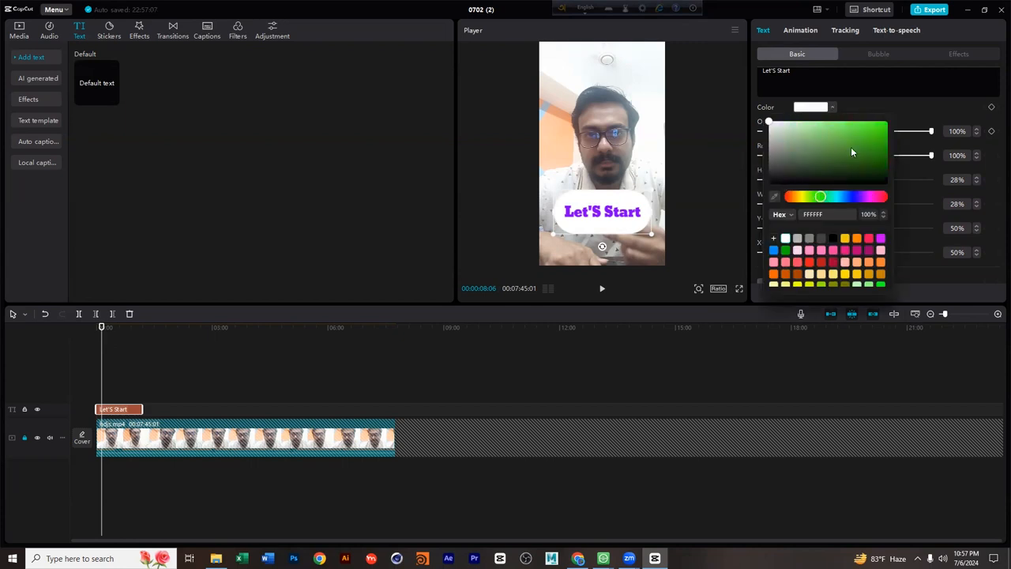
left_click_drag(851, 152, 904, 118)
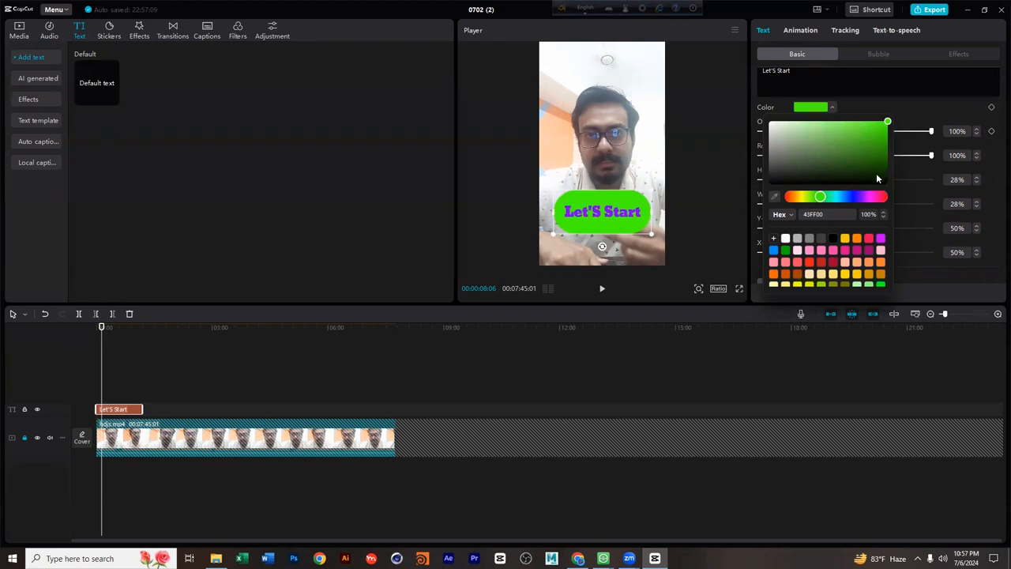
left_click(864, 196)
left_click_drag(881, 162, 942, 147)
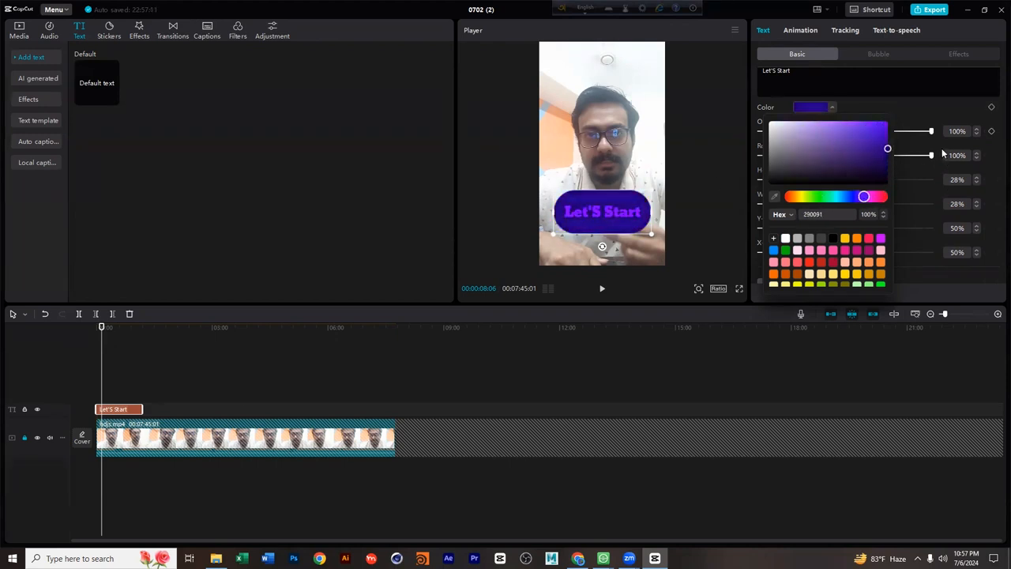
left_click(899, 112)
Set the title background's height to 18% and its Y-offset to 48%.
mouse_move(808, 179)
left_mouse_down()
mouse_move(845, 179)
mouse_move(804, 181)
left_mouse_up()
left_click_drag(785, 180, 791, 180)
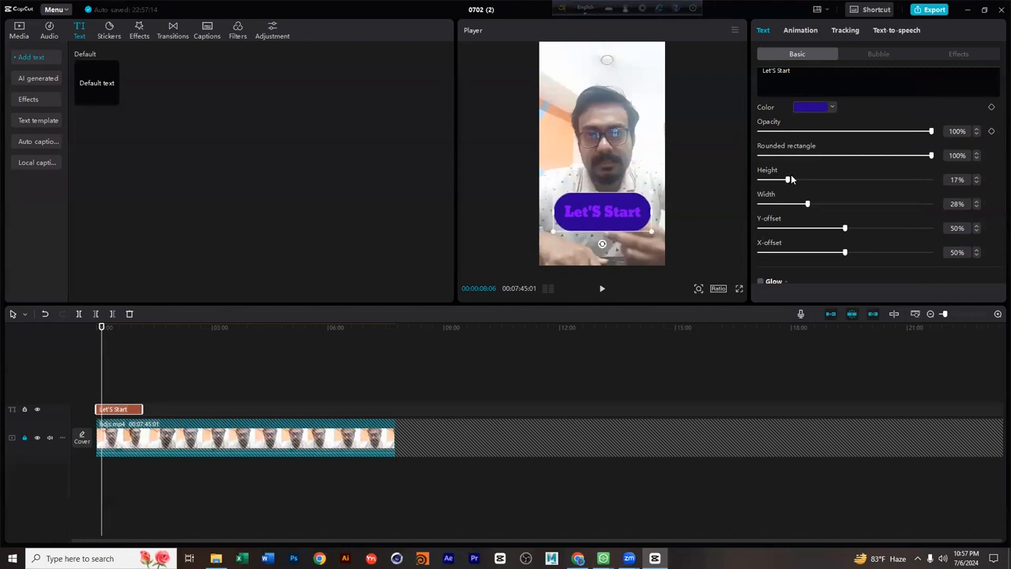
left_click_drag(846, 228, 840, 228)
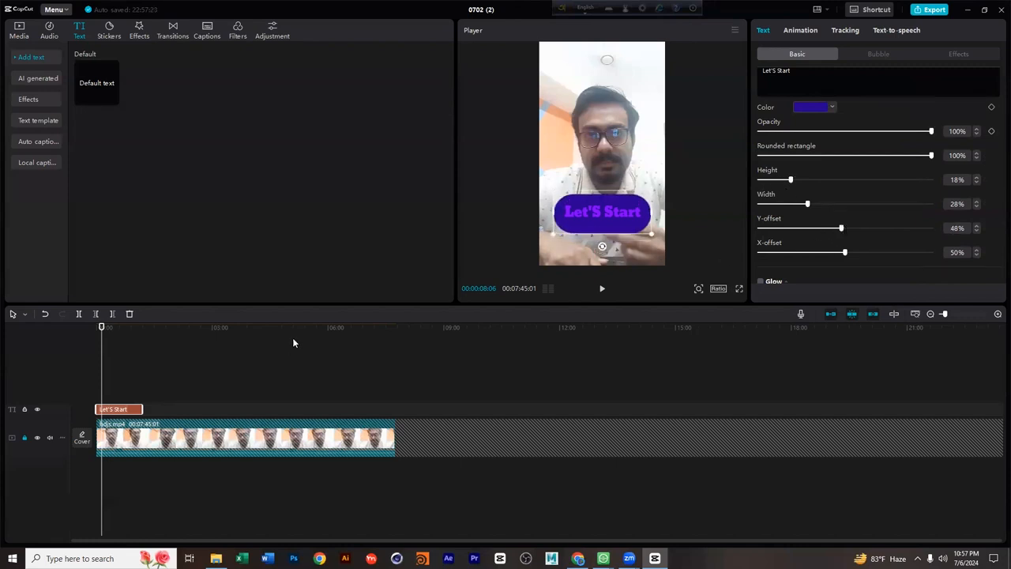
Apply the red note bubble with hearts to the "Let'S Start" title.
scroll(790, 229, "down", 5)
scroll(790, 229, "up", 8)
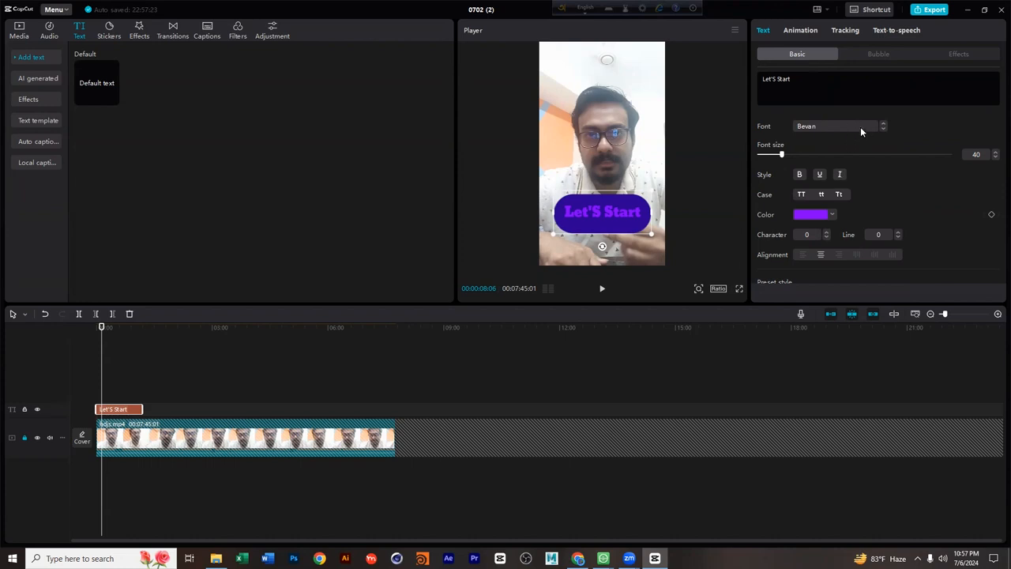
left_click(886, 59)
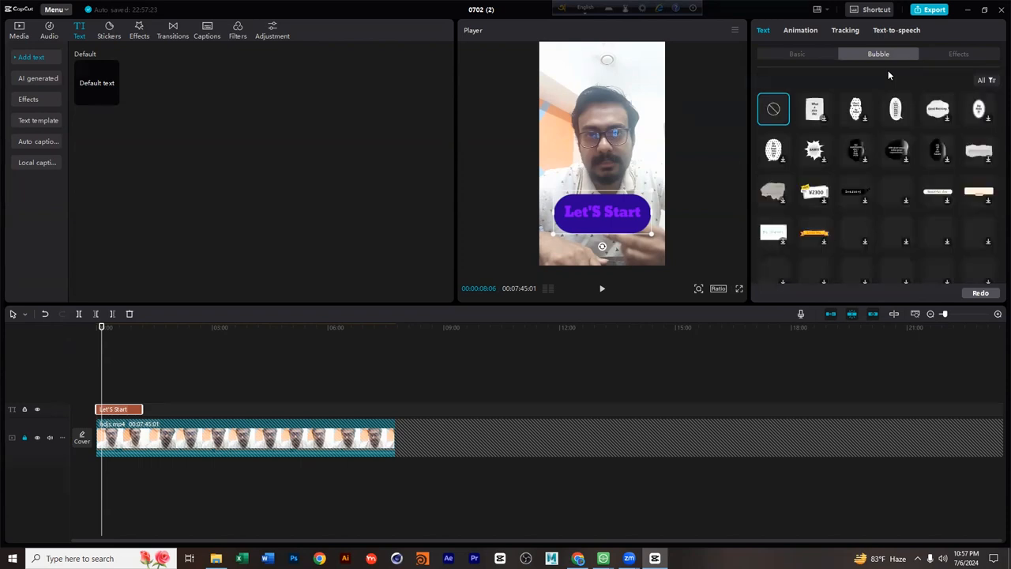
scroll(843, 200, "down", 1)
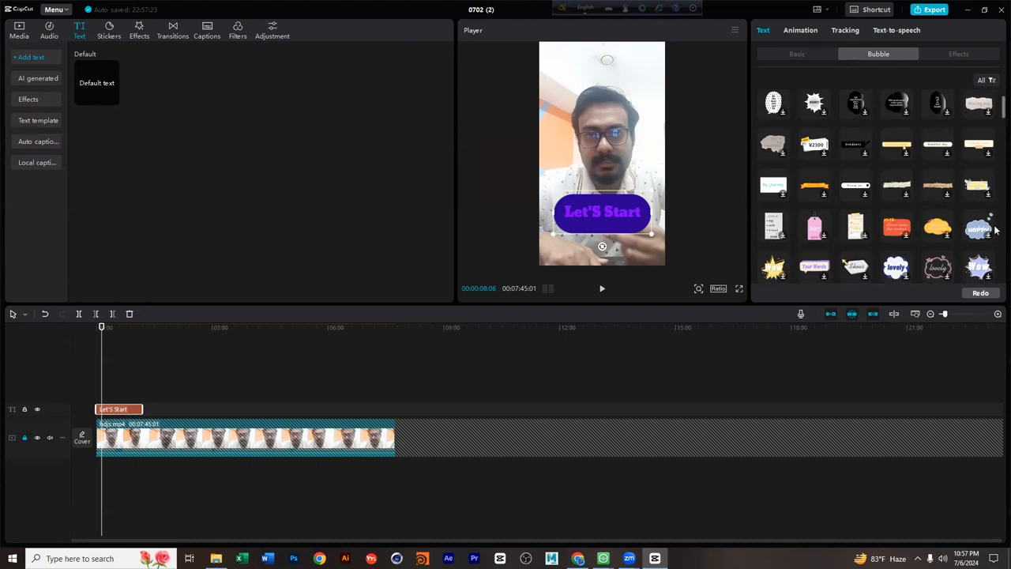
left_click(896, 229)
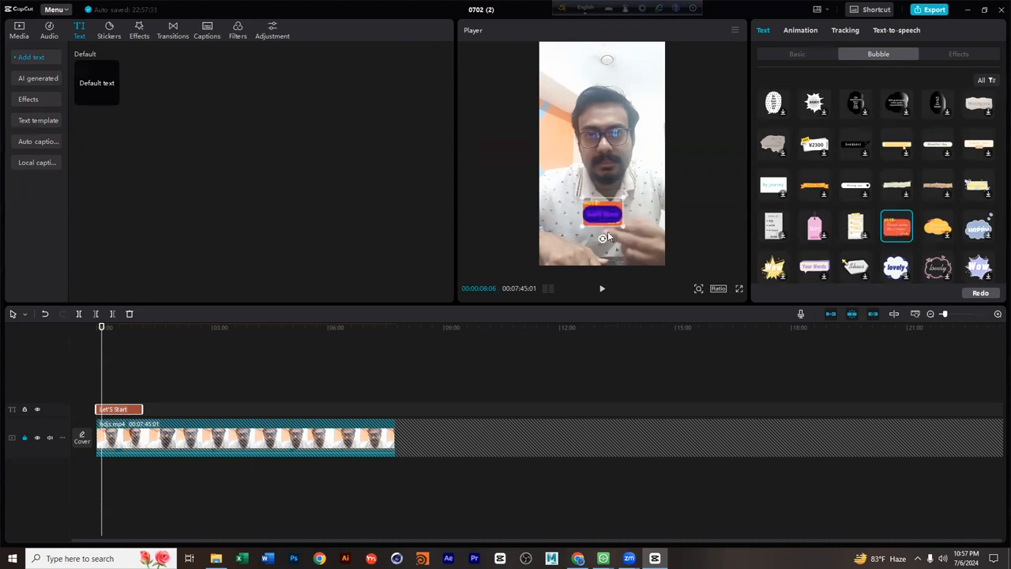
left_click_drag(612, 231, 623, 202)
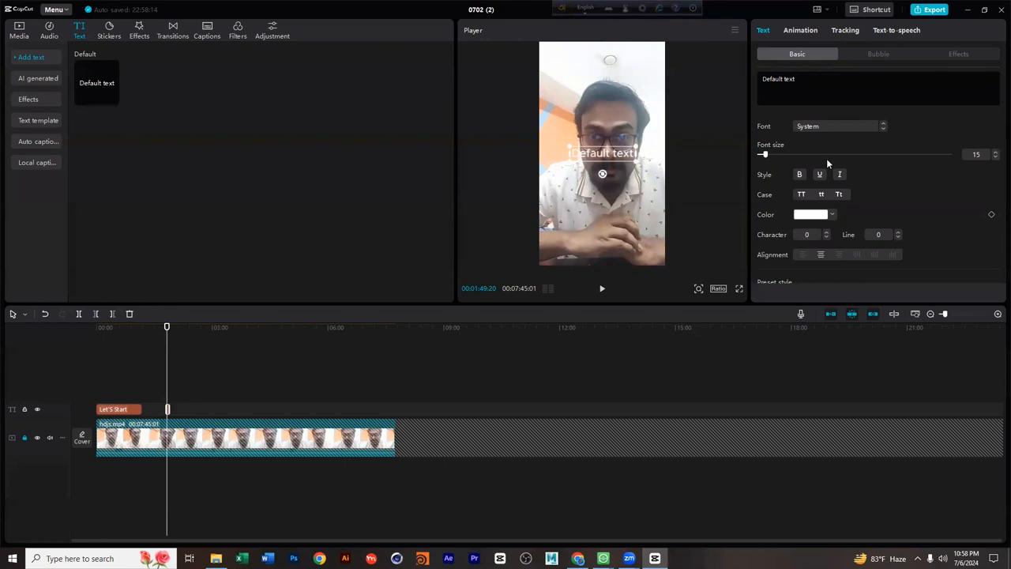
Add a default text clip at 00:01:49:20, lengthened and placed on its own track above the title, and preview it at 00:02:15:01.
key("ctrl+v")
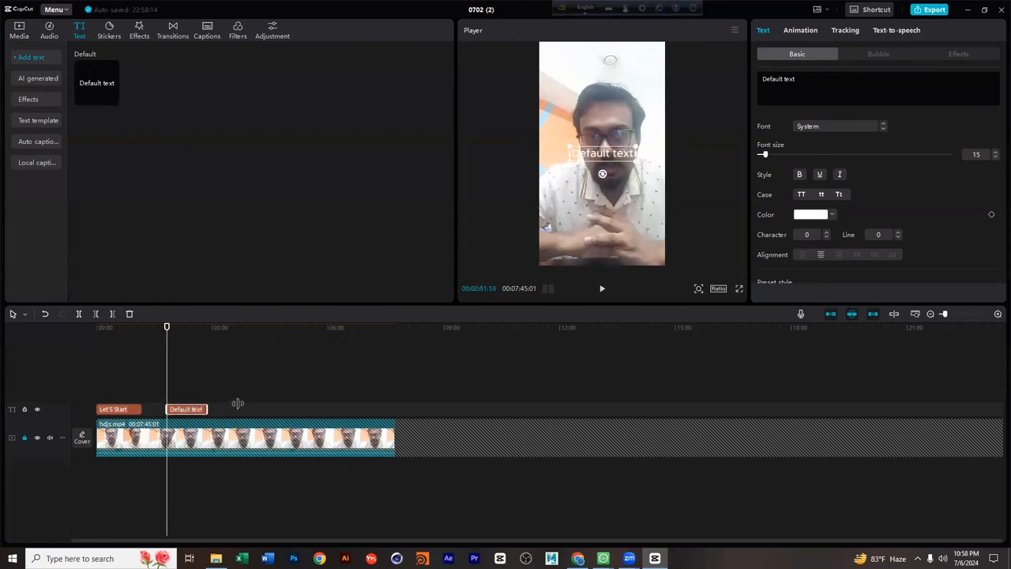
left_click_drag(182, 413, 181, 396)
left_click(183, 327)
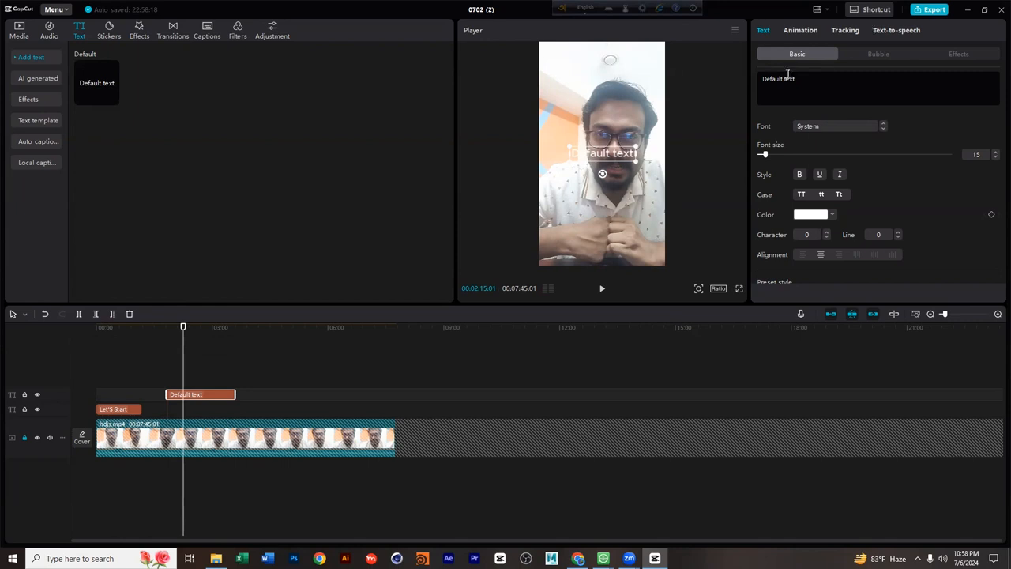
Apply the red note bubble to the default text, enlarge it and place it over the lower part of the frame.
scroll(833, 203, "down", 5)
scroll(833, 203, "up", 5)
left_click(878, 54)
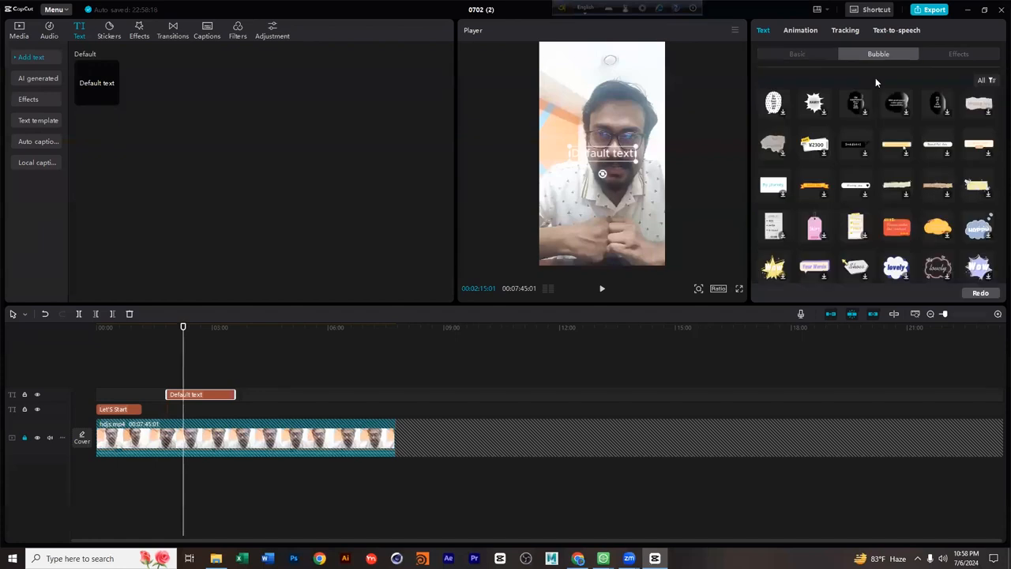
scroll(893, 174, "down", 1)
left_click(903, 180)
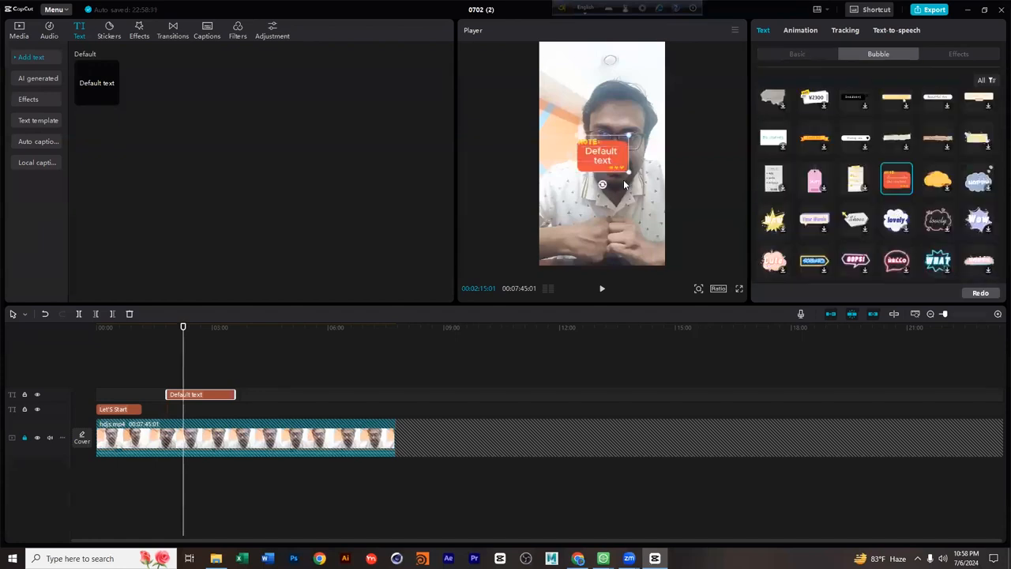
left_click_drag(630, 172, 666, 198)
left_click_drag(615, 168, 614, 215)
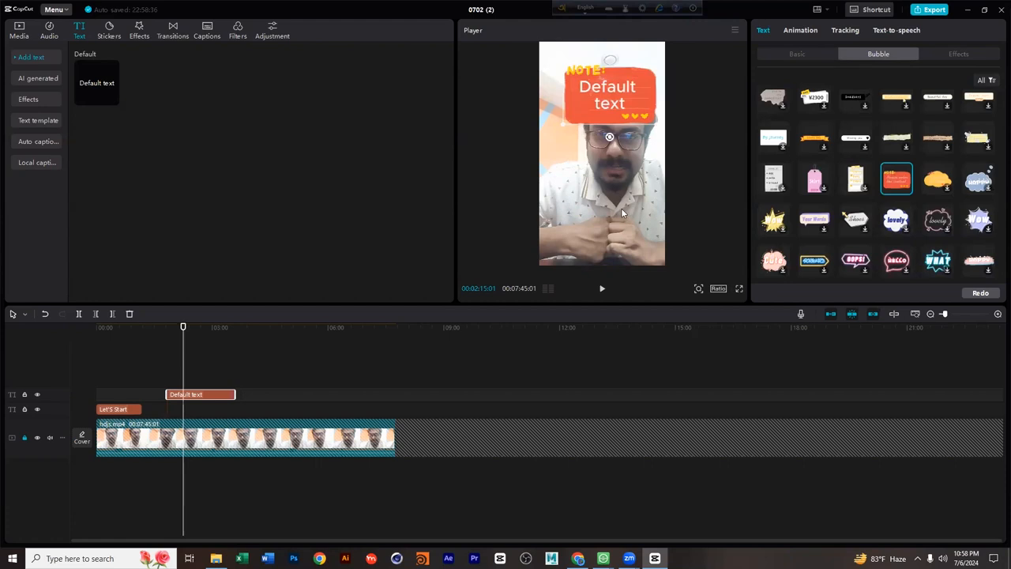
Replace the default text's bubble with the white "CUTE" speech bubble and move it above the man's head.
scroll(842, 199, "down", 3)
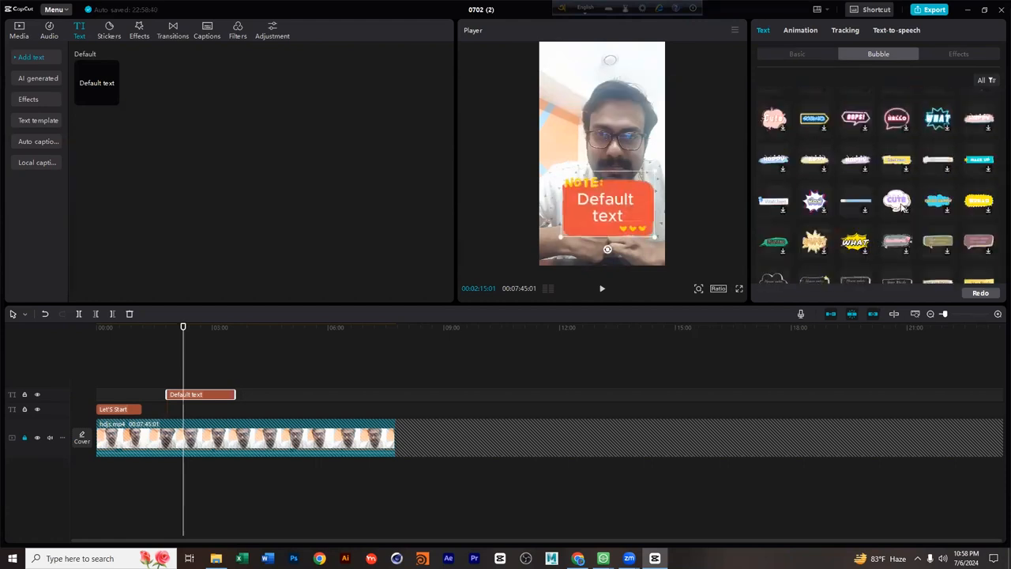
left_click(903, 206)
left_click_drag(577, 221, 597, 95)
scroll(886, 193, "down", 15)
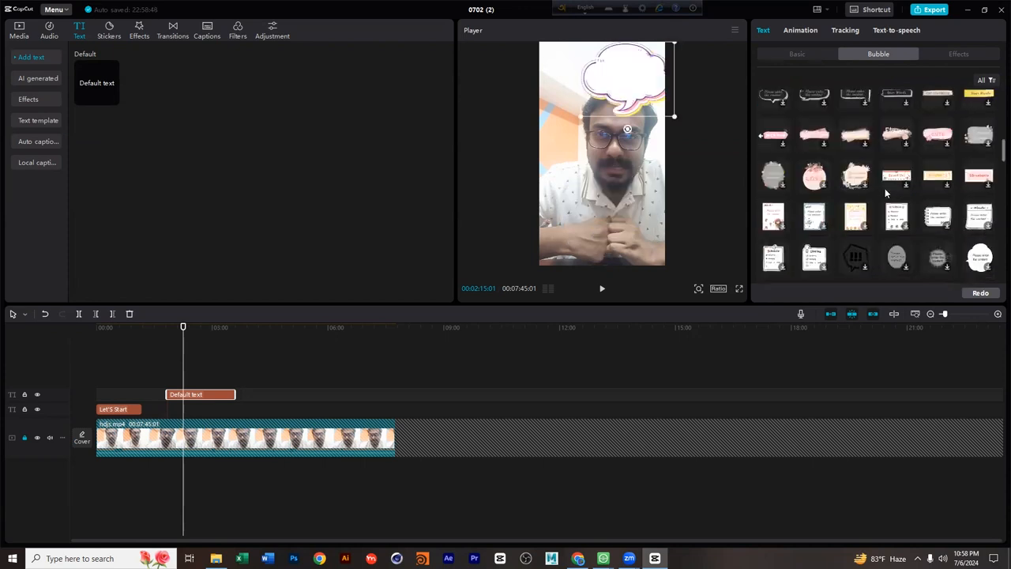
Browse further speech bubbles for the default text and set its text colour to pink E832D9.
scroll(886, 193, "down", 10)
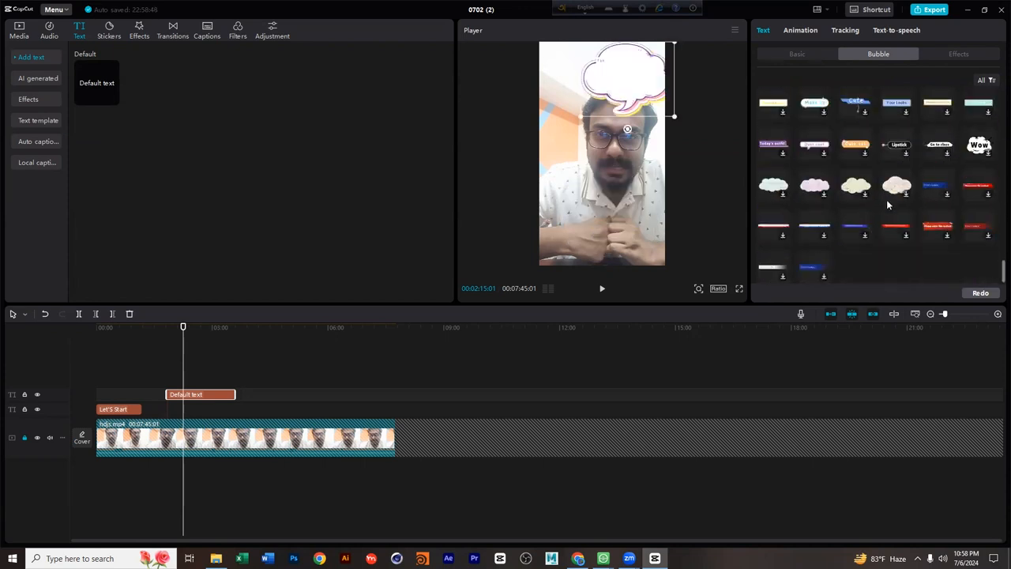
scroll(888, 206, "up", 8)
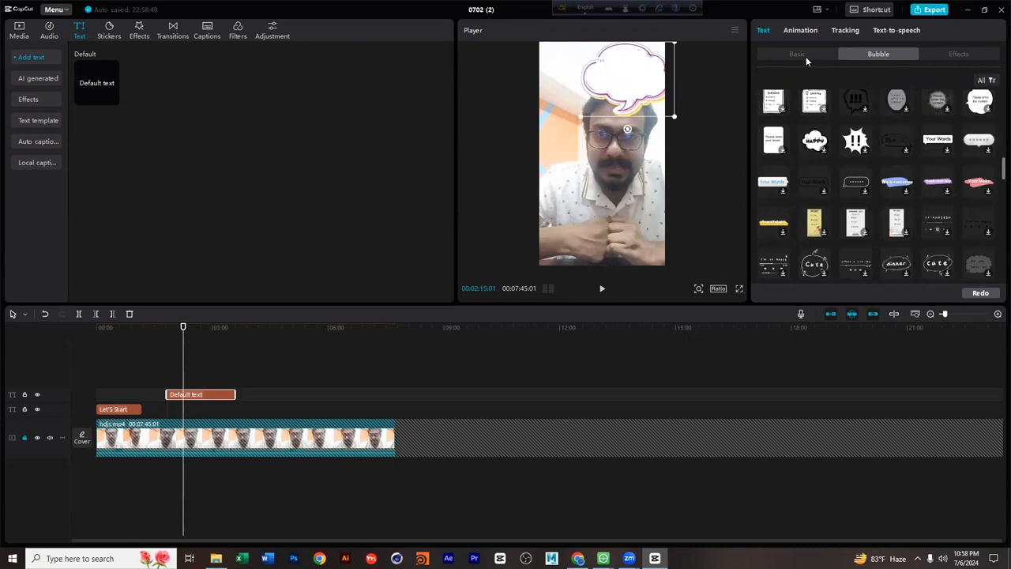
left_click(799, 55)
left_click(814, 215)
left_click_drag(862, 229, 862, 235)
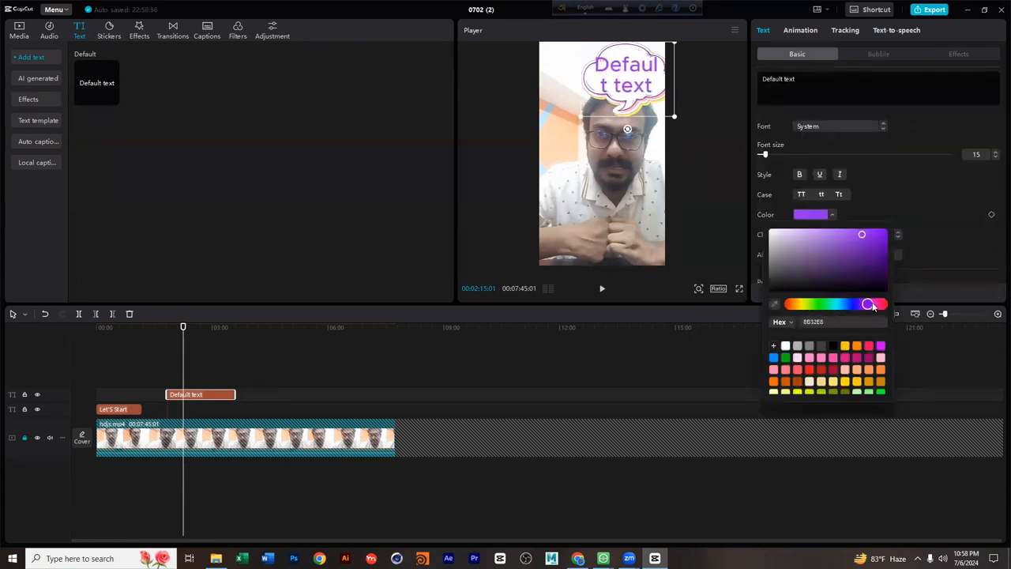
left_click(877, 304)
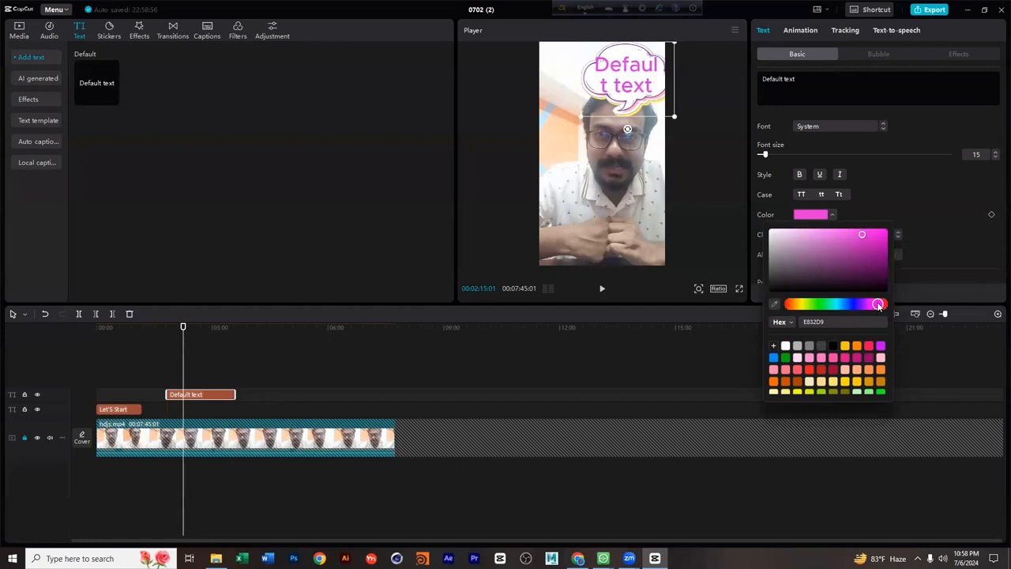
Replace the default text with "Hi! I am" plus the speaker's first name, using font size 5 and character spacing -1.
triple_click(784, 79)
type("Hi!")
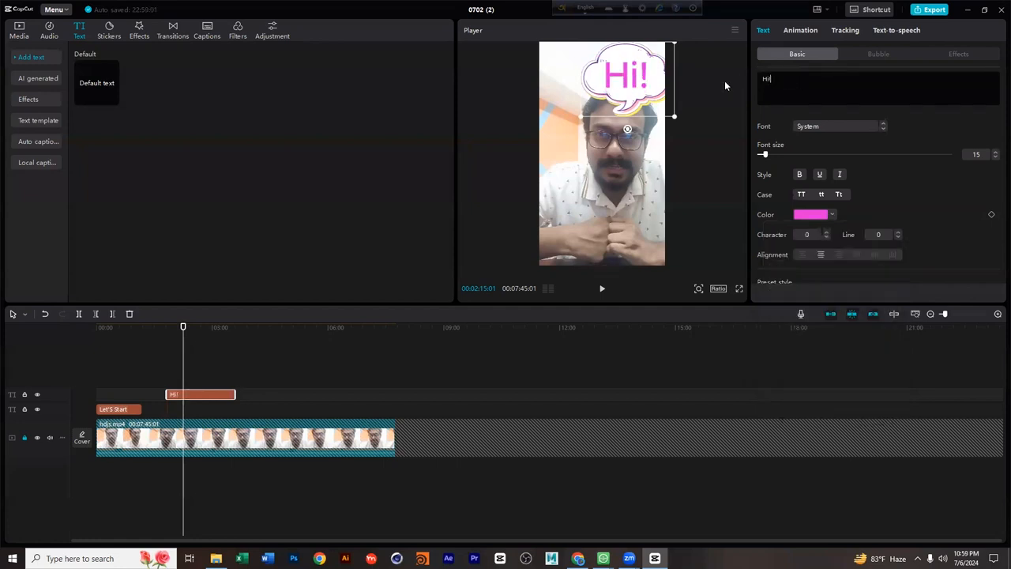
type(" I am Ishaan")
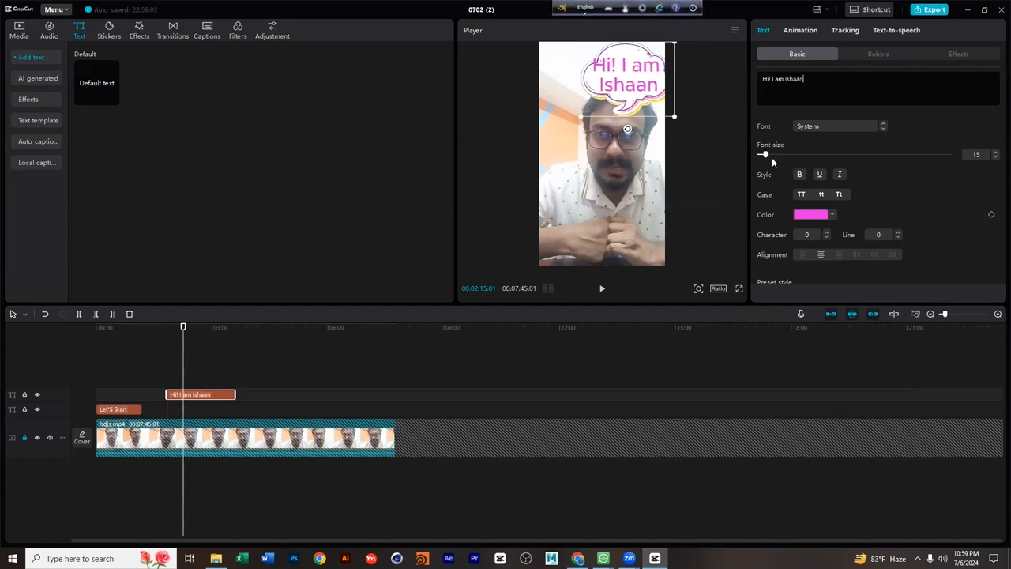
mouse_move(764, 155)
left_mouse_down()
mouse_move(756, 157)
mouse_move(776, 156)
left_mouse_up()
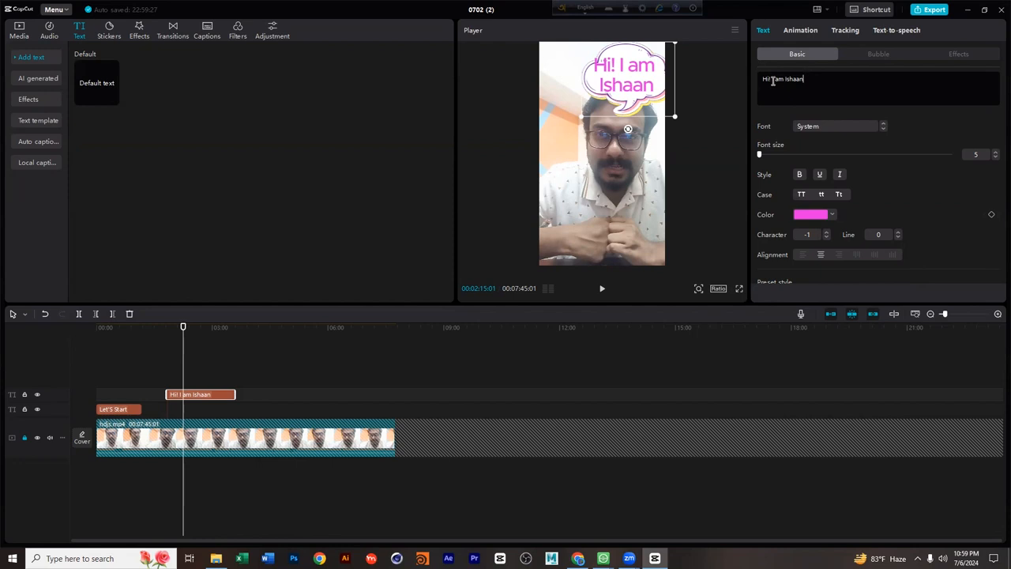
Shorten the greeting in the speech bubble to "Hi!".
left_click_drag(805, 80, 771, 80)
key("BackSpace")
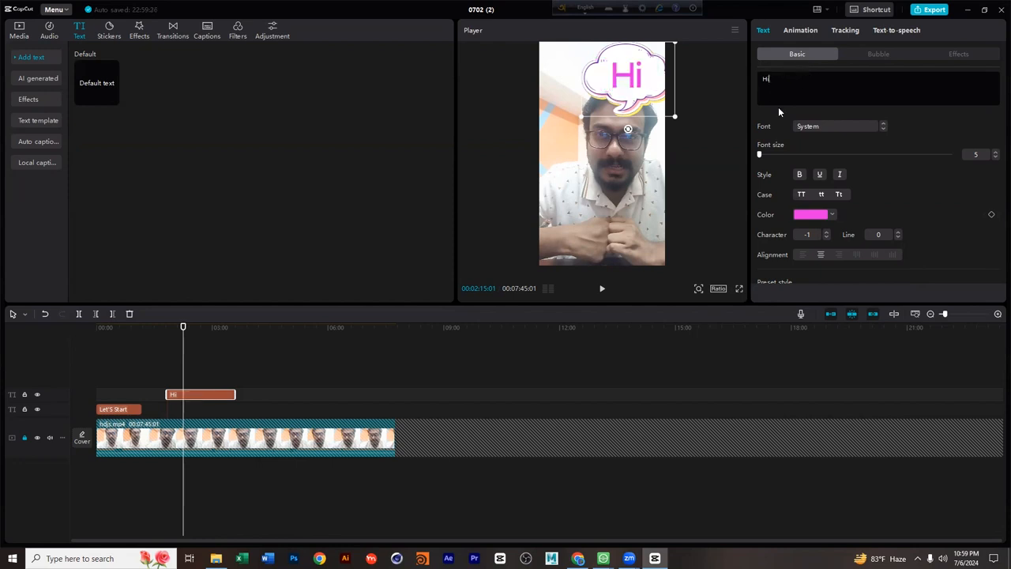
type("!")
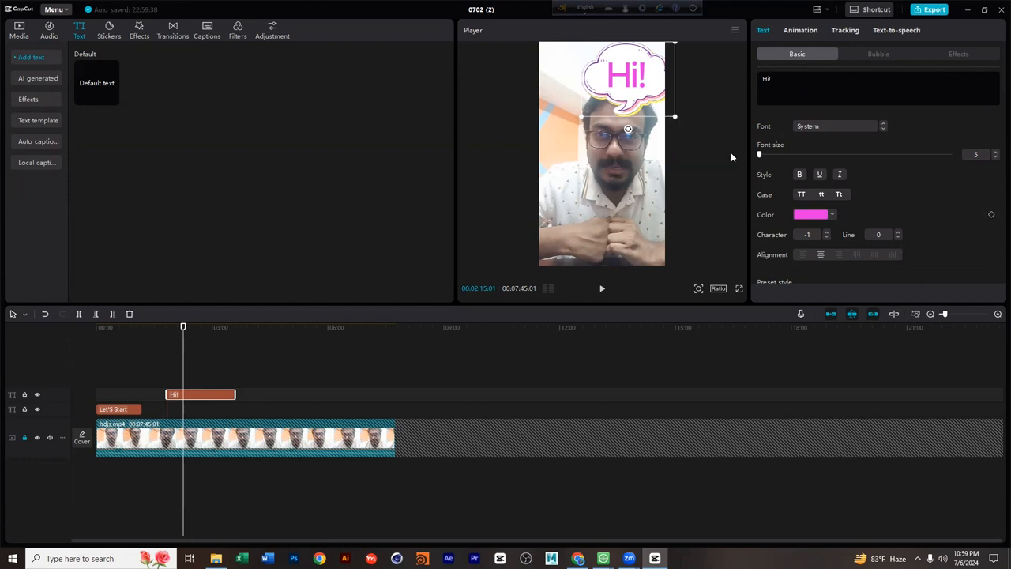
Try the pink glow, orange, yellow-background and purple-background preset styles on "Hi!" and apply the green preset with black outline.
scroll(867, 198, "down", 5)
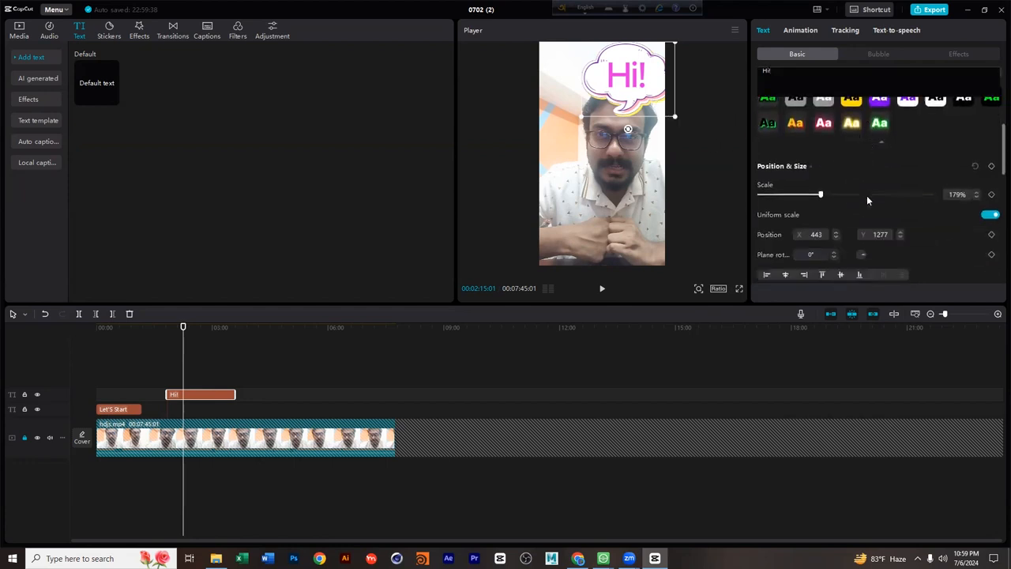
scroll(869, 207, "up", 5)
scroll(835, 229, "down", 2)
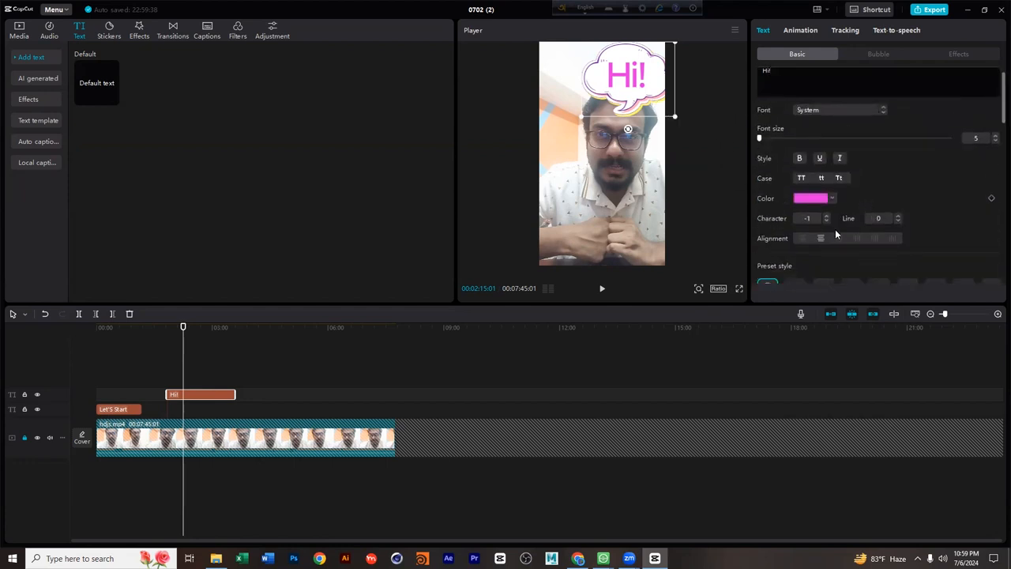
scroll(835, 229, "down", 1)
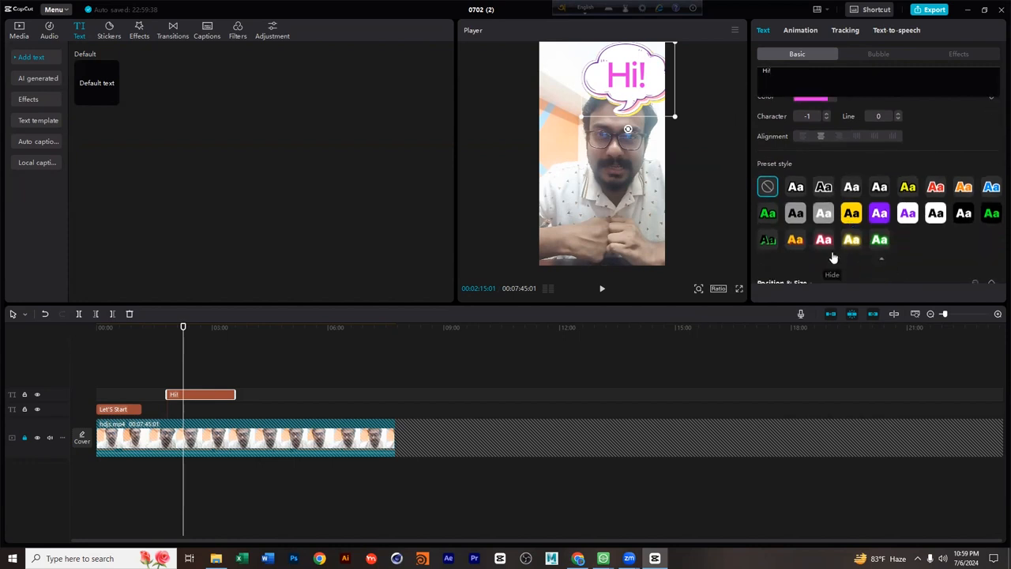
left_click(824, 240)
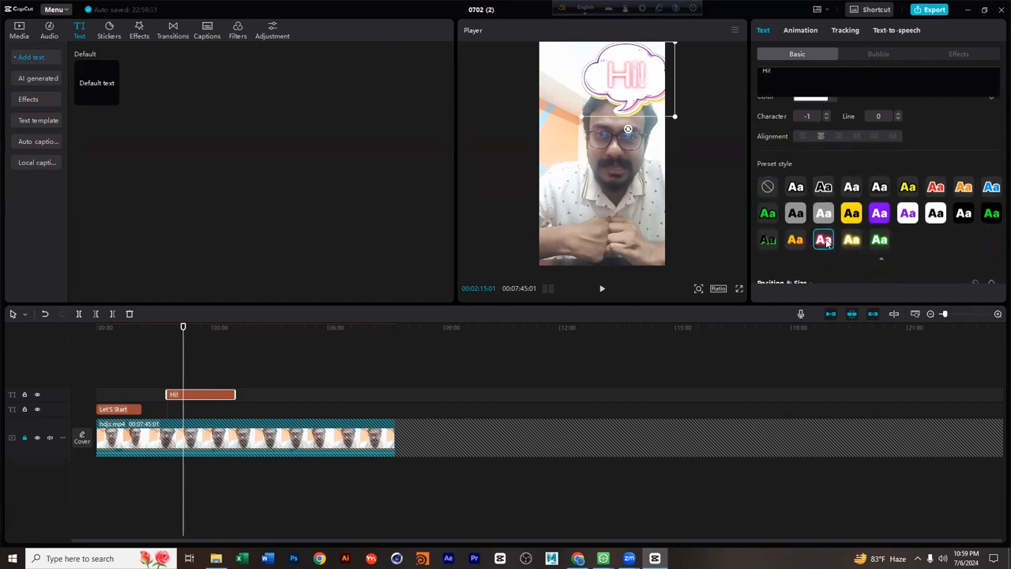
left_click(801, 245)
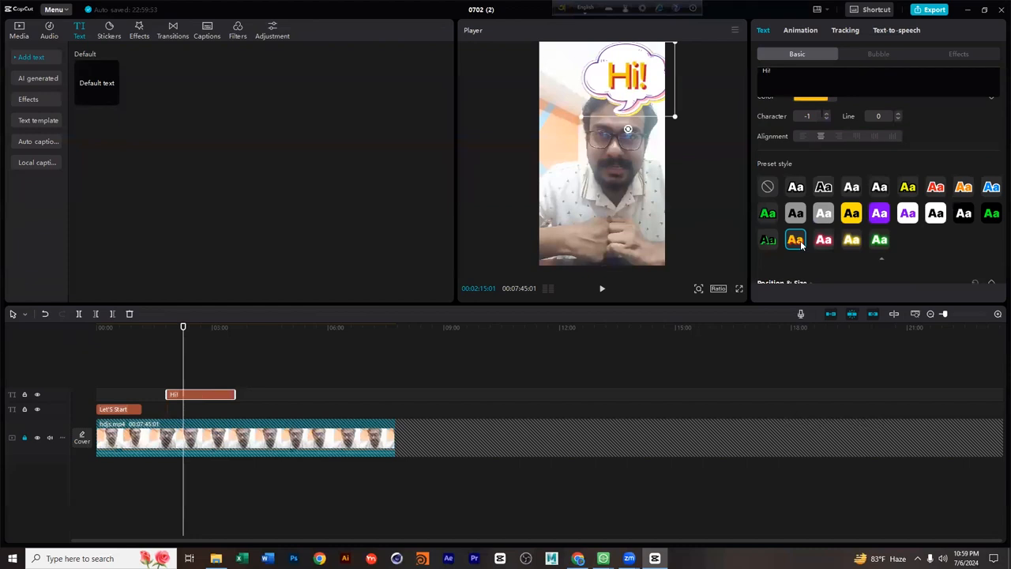
left_click(853, 215)
left_click(880, 214)
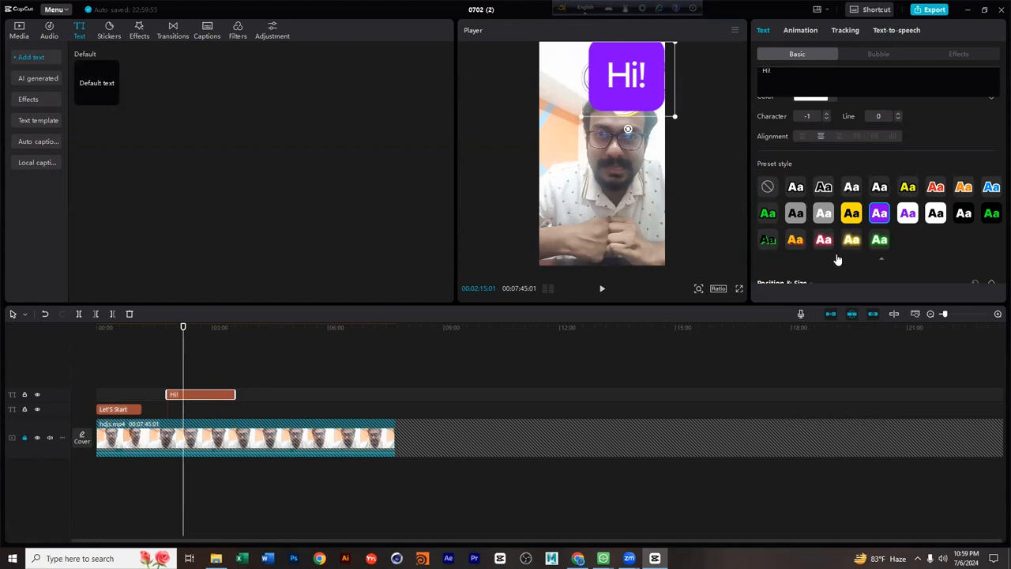
left_click(767, 217)
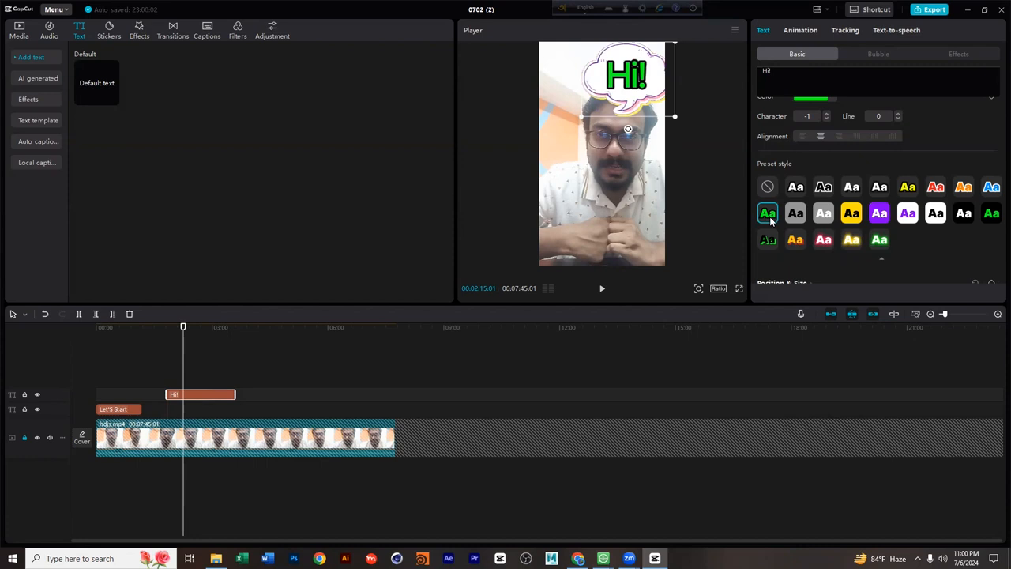
Recolour the "Hi!" text to light purple AE89FF.
scroll(941, 220, "down", 3)
scroll(942, 217, "up", 3)
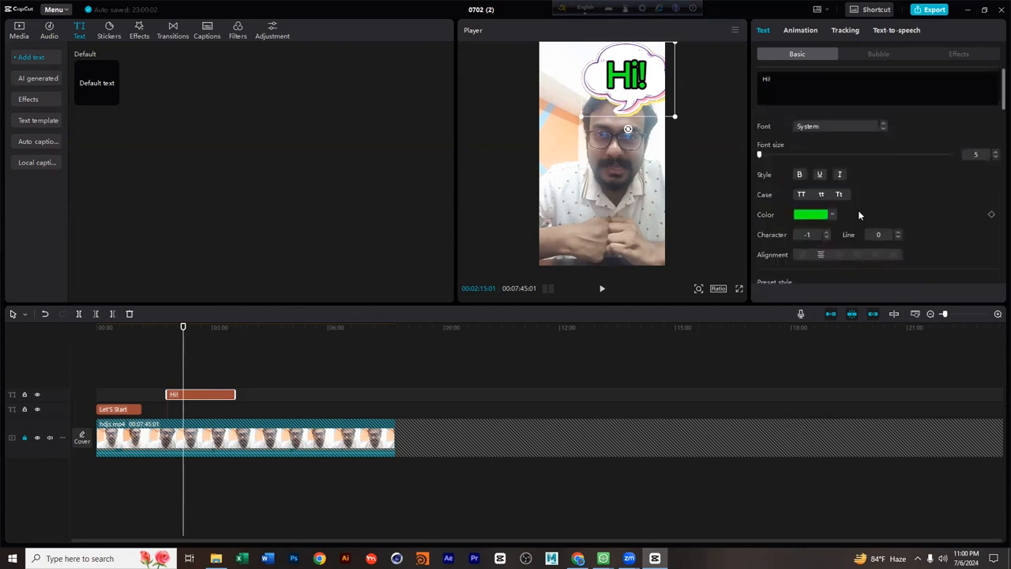
left_click(812, 215)
left_click_drag(827, 308, 865, 305)
left_click_drag(887, 230, 825, 215)
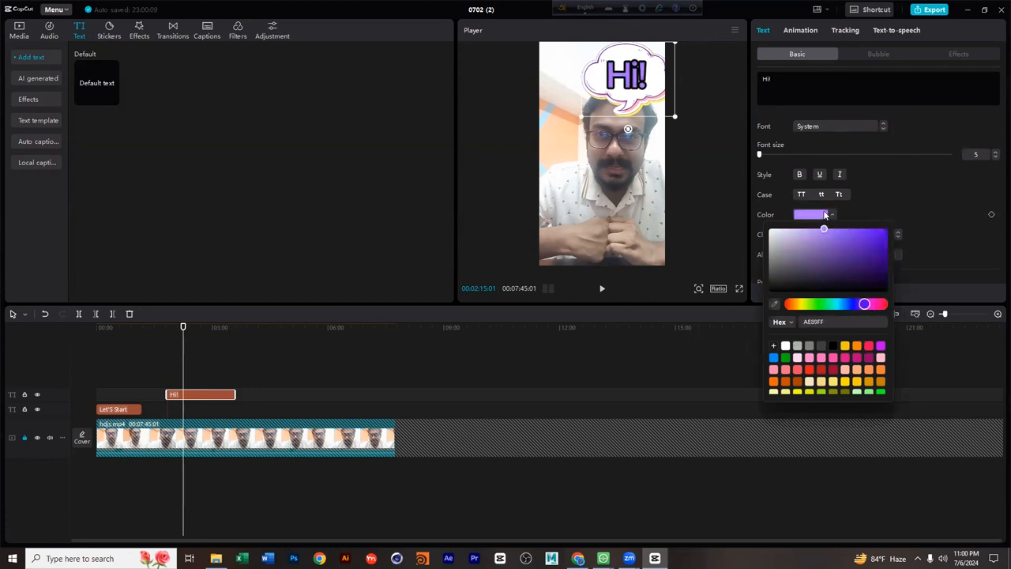
left_click(896, 208)
Adjust the thickness of the "Hi!" text's stroke and recolour it light blue-grey.
scroll(895, 208, "down", 5)
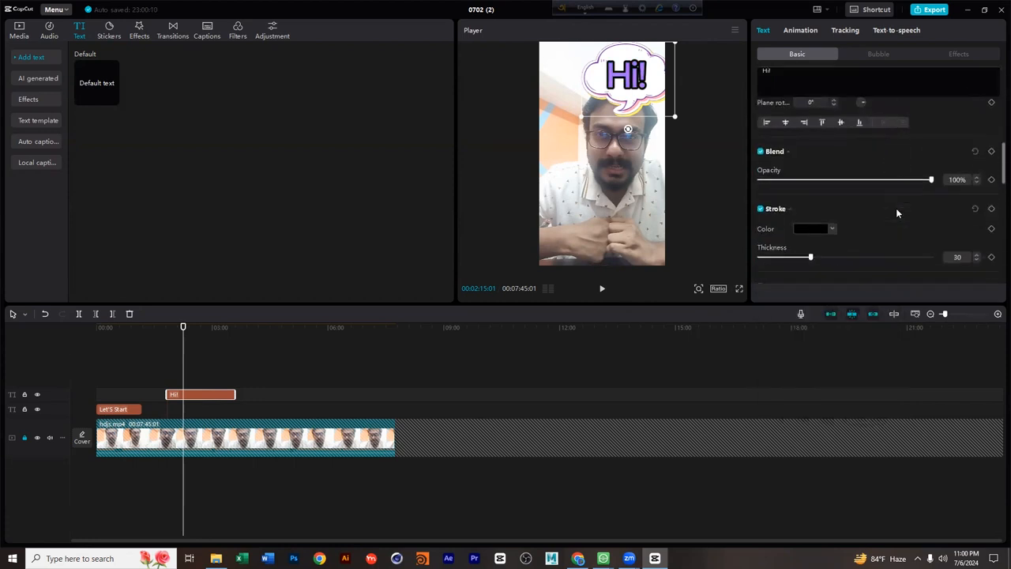
mouse_move(811, 252)
left_mouse_down()
mouse_move(905, 252)
mouse_move(833, 252)
mouse_move(883, 195)
mouse_move(767, 247)
mouse_move(819, 283)
mouse_move(797, 253)
left_mouse_up()
left_click(812, 222)
left_click(883, 206)
scroll(877, 213, "up", 8)
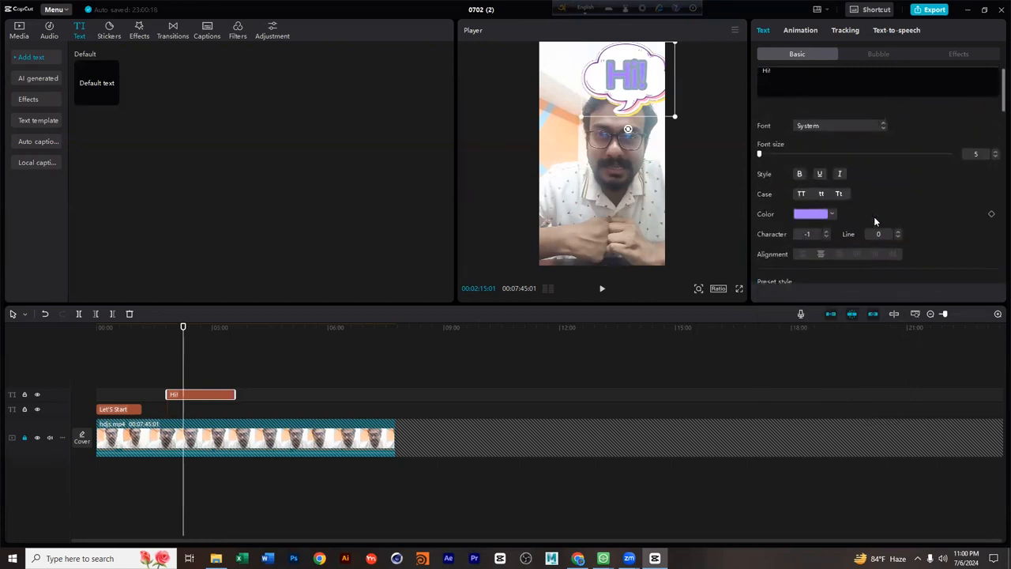
Swap the "Hi!" text's bubble for the yellow "WHAT" burst and move it down over the man's chest.
left_click(873, 52)
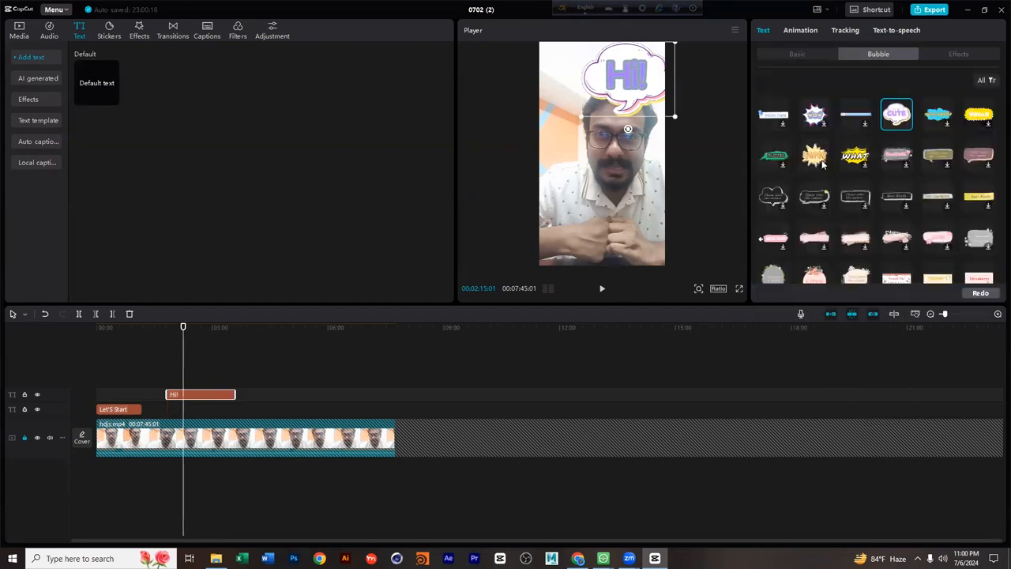
left_click(856, 156)
left_click_drag(632, 84, 619, 200)
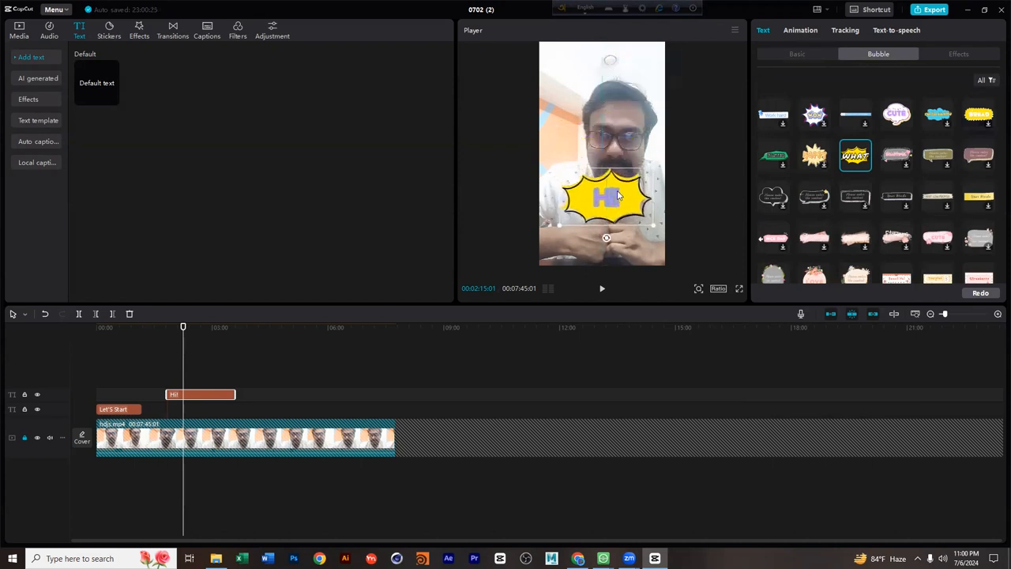
Remove the bubble from the "Hi!" text and move the text slightly lower over the man's hands.
scroll(886, 180, "down", 5)
scroll(884, 207, "down", 2)
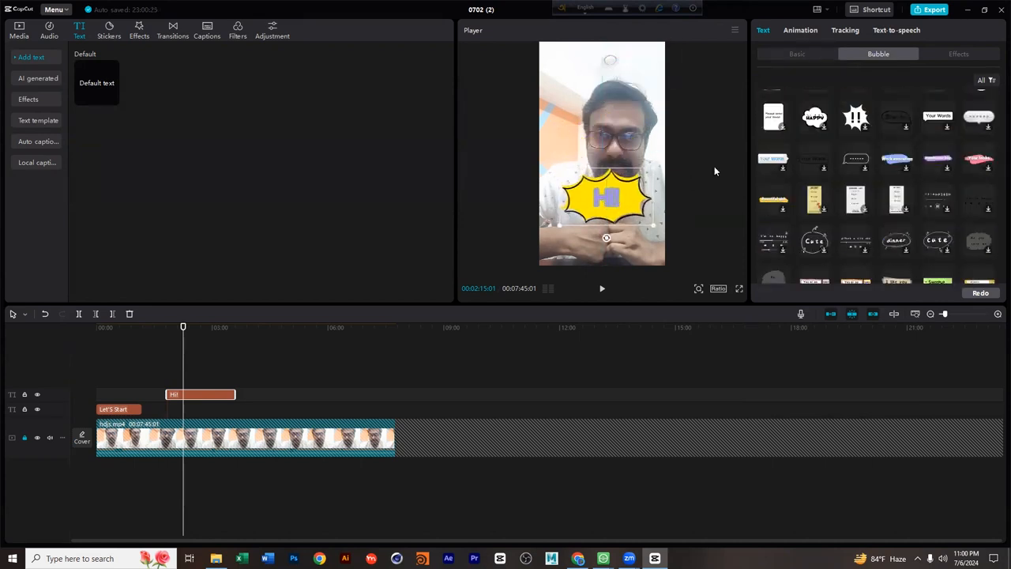
left_click(952, 55)
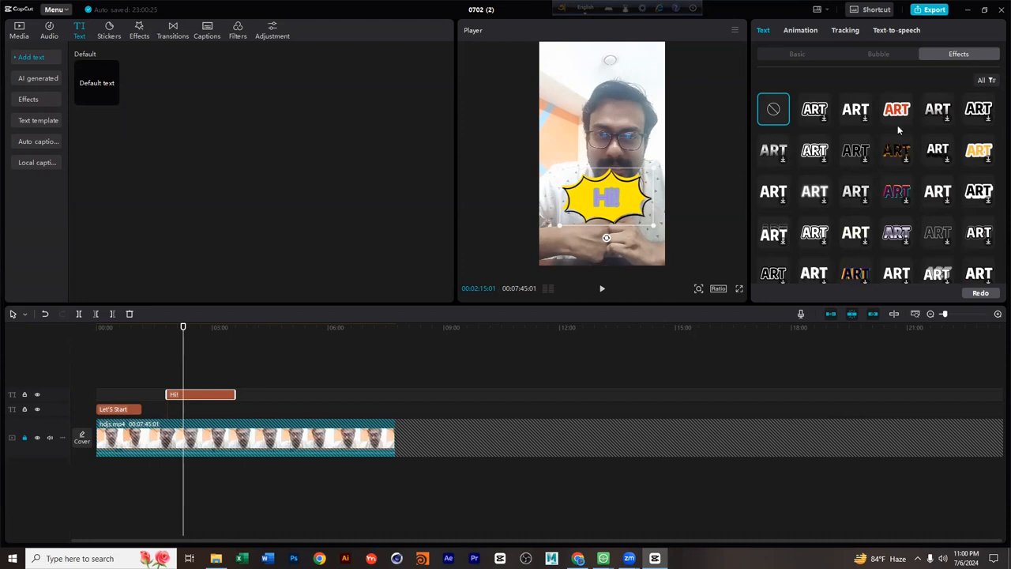
left_click(872, 53)
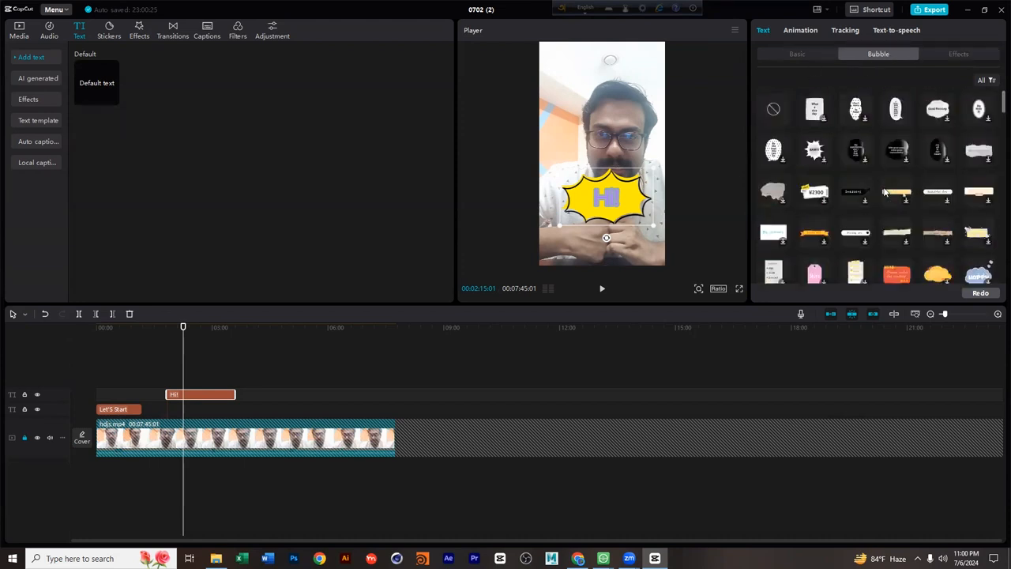
left_click(779, 106)
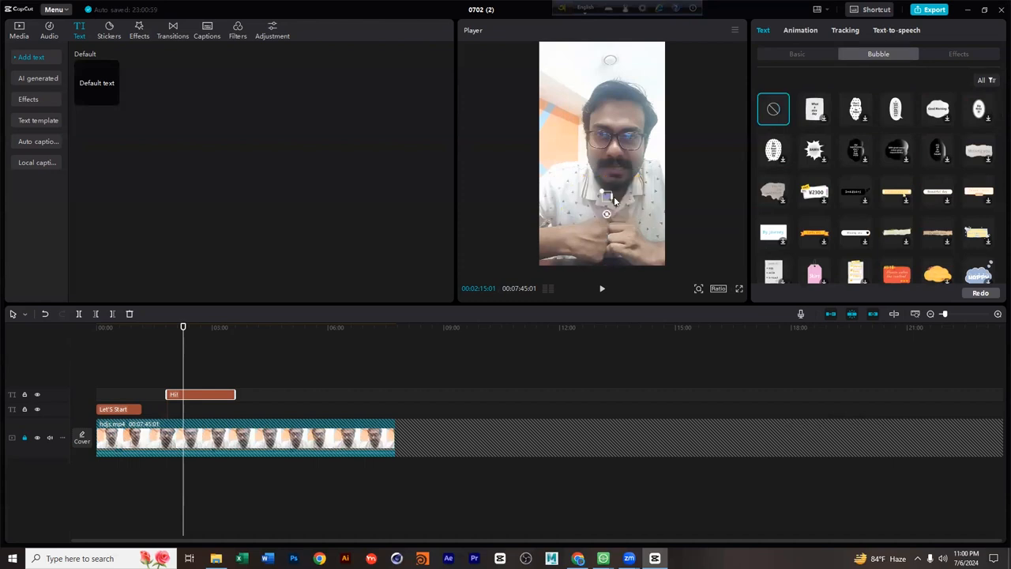
mouse_move(613, 202)
left_mouse_down()
mouse_move(621, 212)
mouse_move(609, 227)
mouse_move(619, 218)
left_mouse_up()
Set the "Hi!" text's font size to 18 and turn off its stroke.
left_click(781, 54)
mouse_move(762, 154)
left_mouse_down()
mouse_move(782, 156)
mouse_move(767, 156)
left_mouse_up()
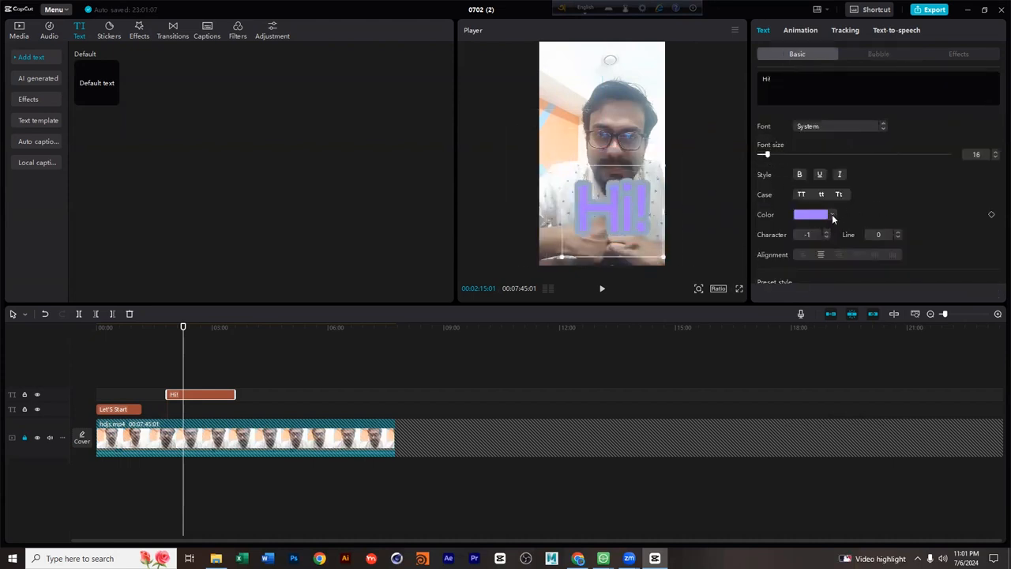
scroll(867, 213, "down", 8)
scroll(867, 212, "up", 5)
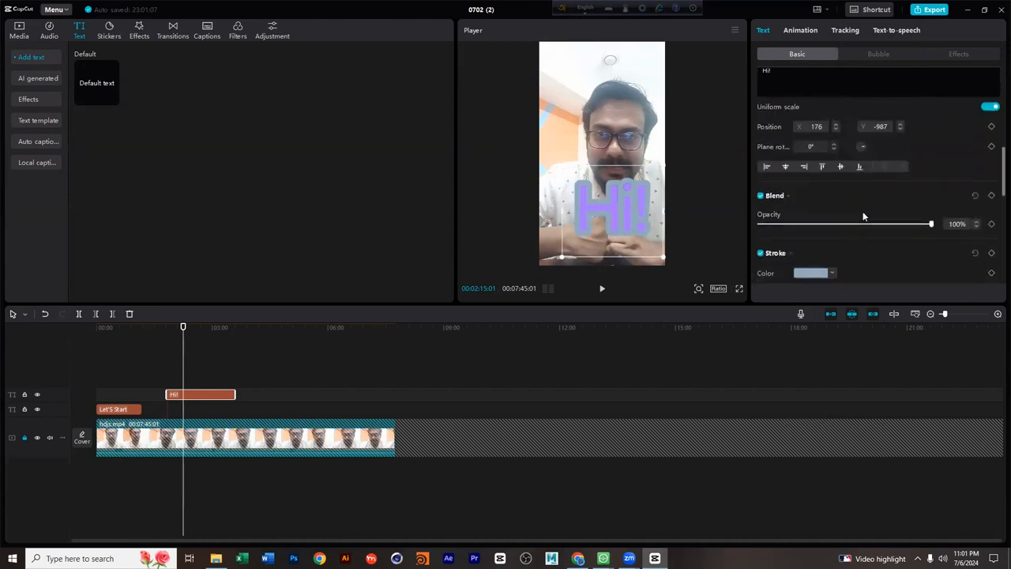
scroll(863, 216, "up", 1)
left_click(760, 262)
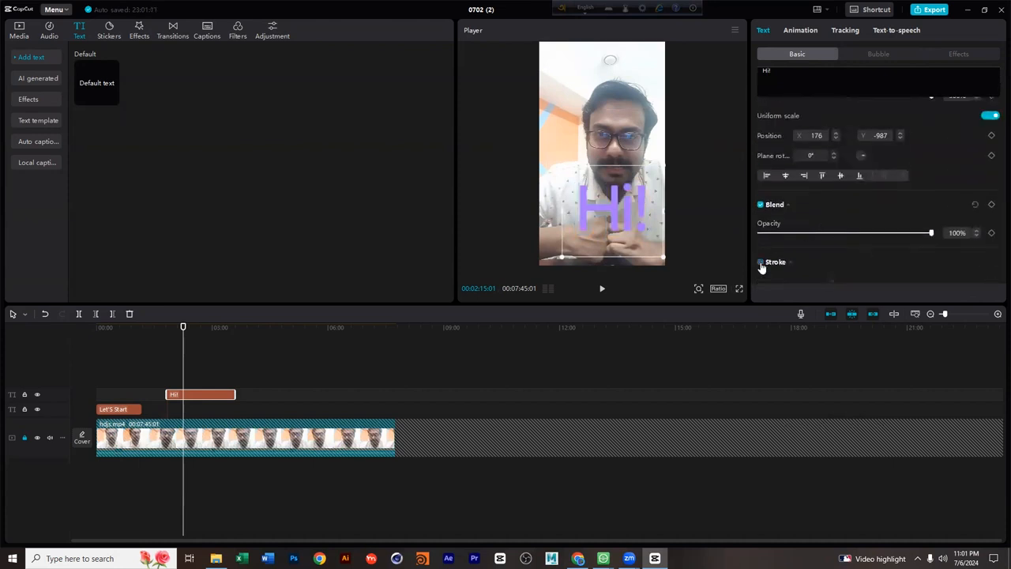
Change the "Hi!" text's colour to a saturated blue-purple.
scroll(794, 226, "up", 6)
left_click(807, 217)
left_click_drag(837, 251, 898, 226)
left_click(907, 198)
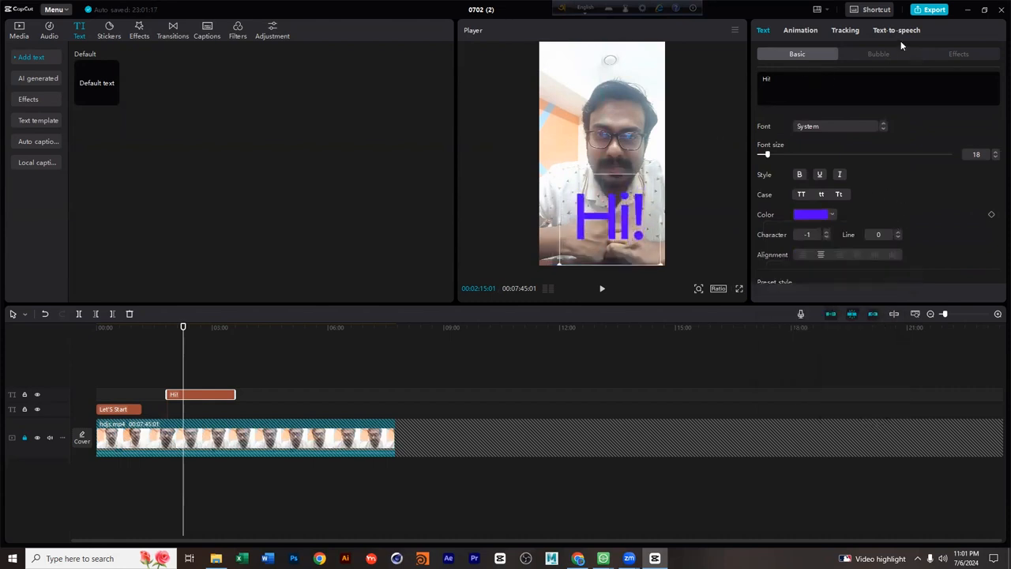
Try the black glitch text effect on "Hi!" and apply the pink-purple gradient effect with white and black outlines.
left_click(886, 55)
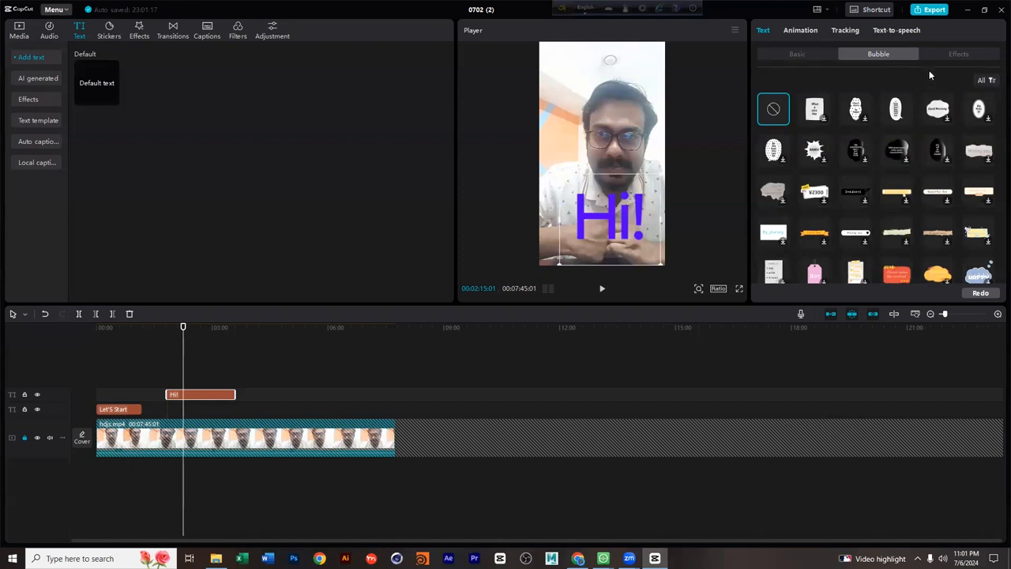
left_click(940, 52)
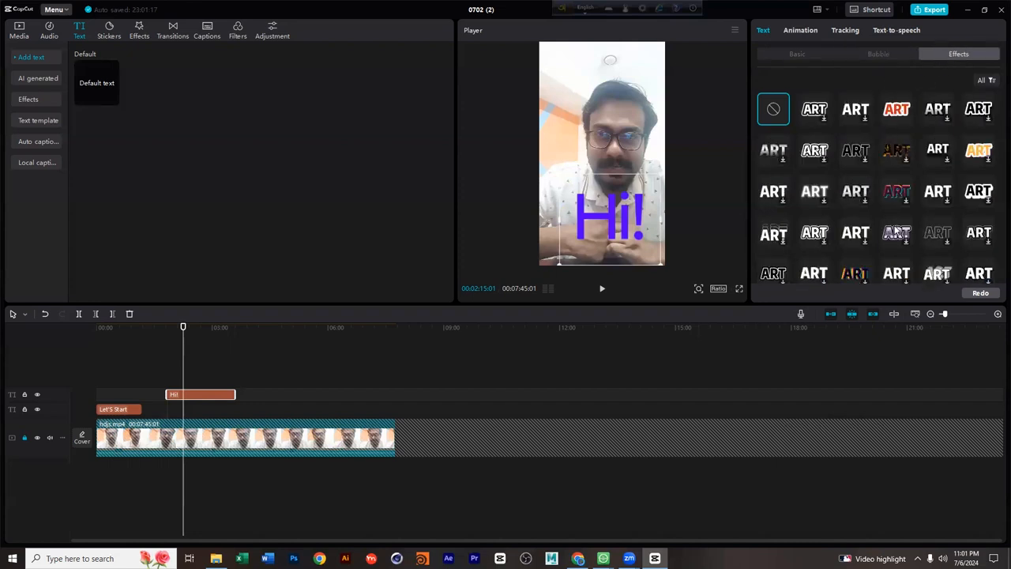
scroll(928, 207, "down", 2)
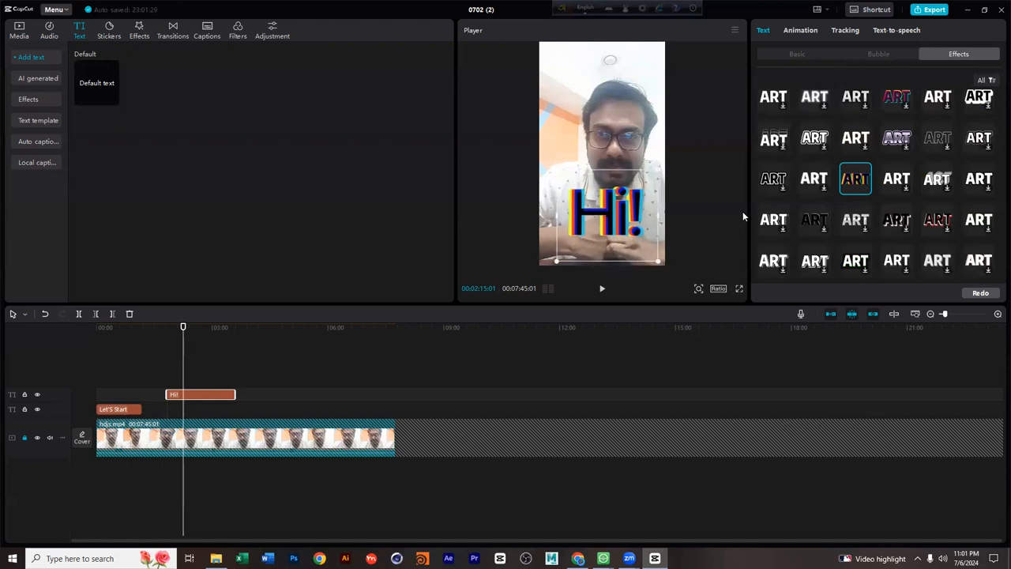
scroll(854, 208, "down", 6)
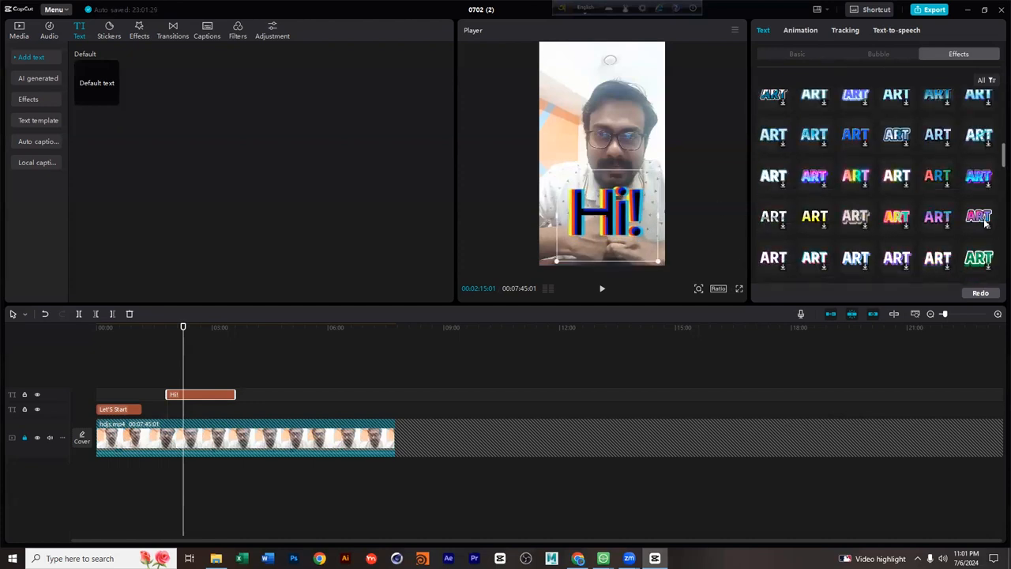
left_click(980, 217)
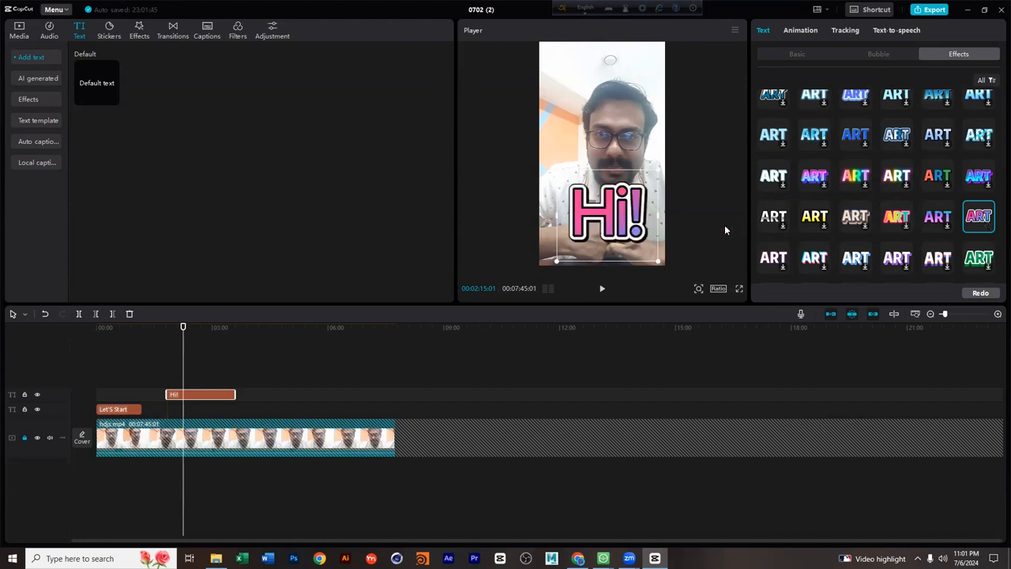
Browse the text effects and try the glowing white effect with teal outlines on the "Hi!" text.
scroll(888, 202, "down", 5)
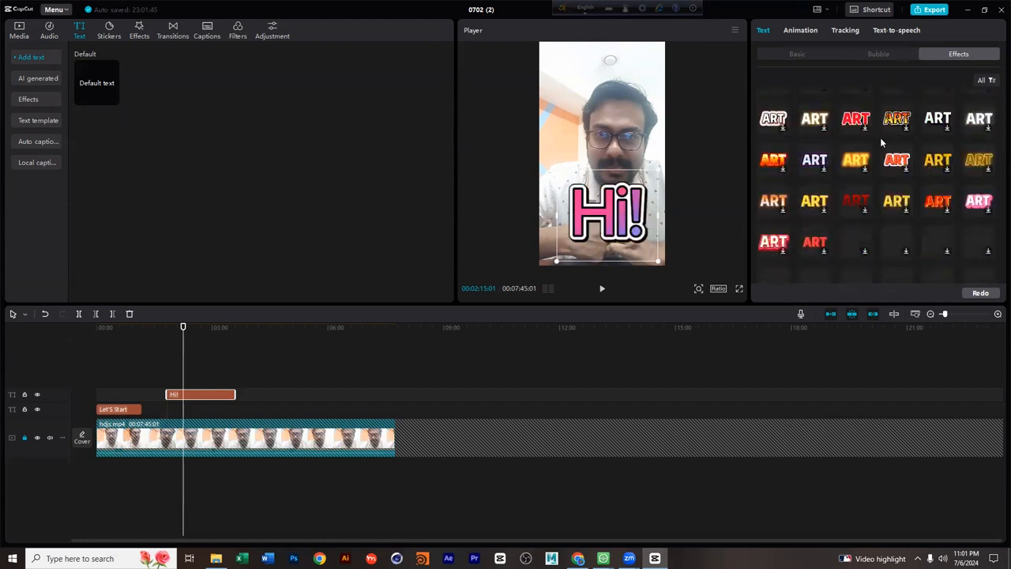
scroll(899, 182, "down", 3)
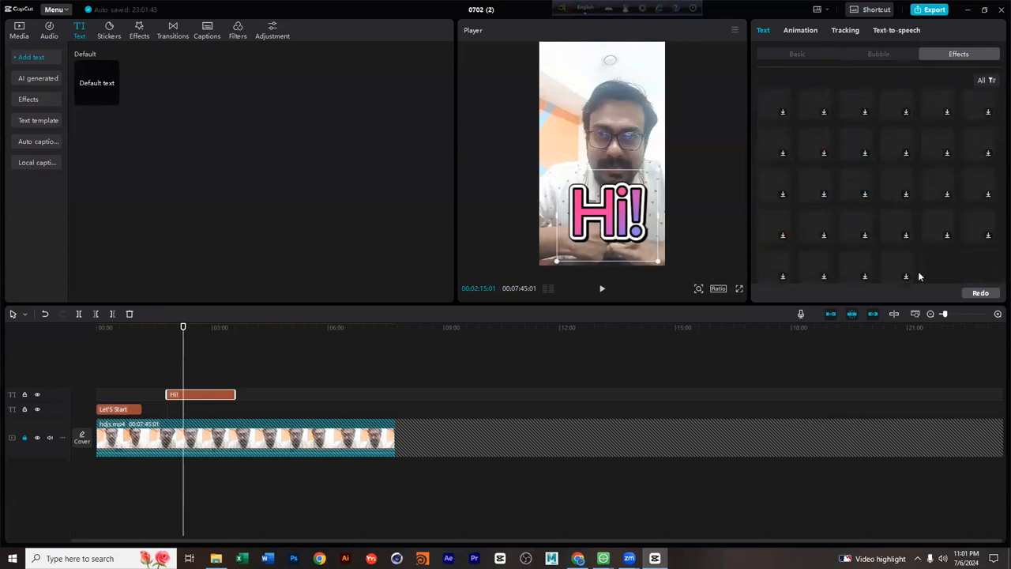
scroll(876, 202, "up", 8)
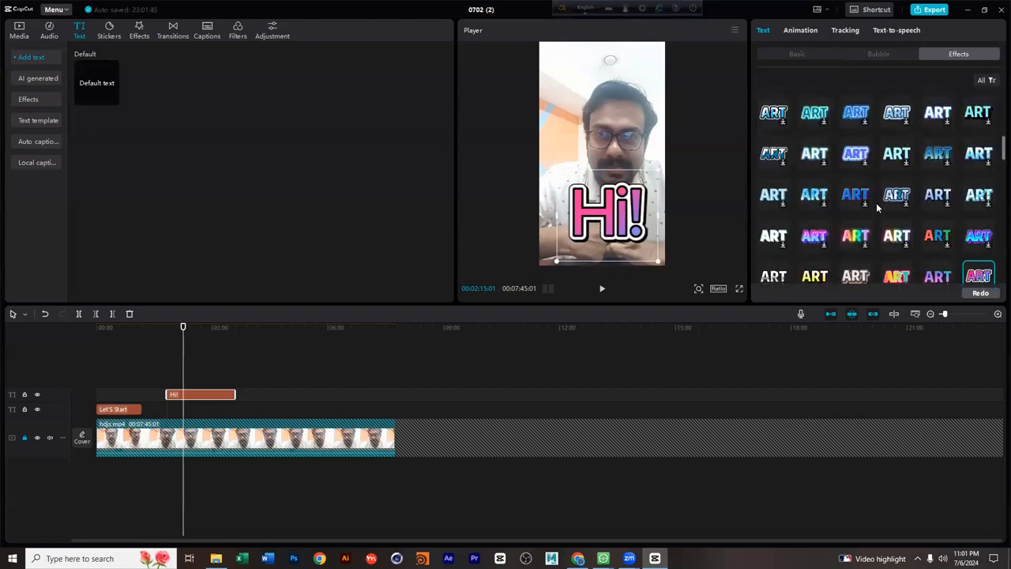
scroll(876, 203, "down", 2)
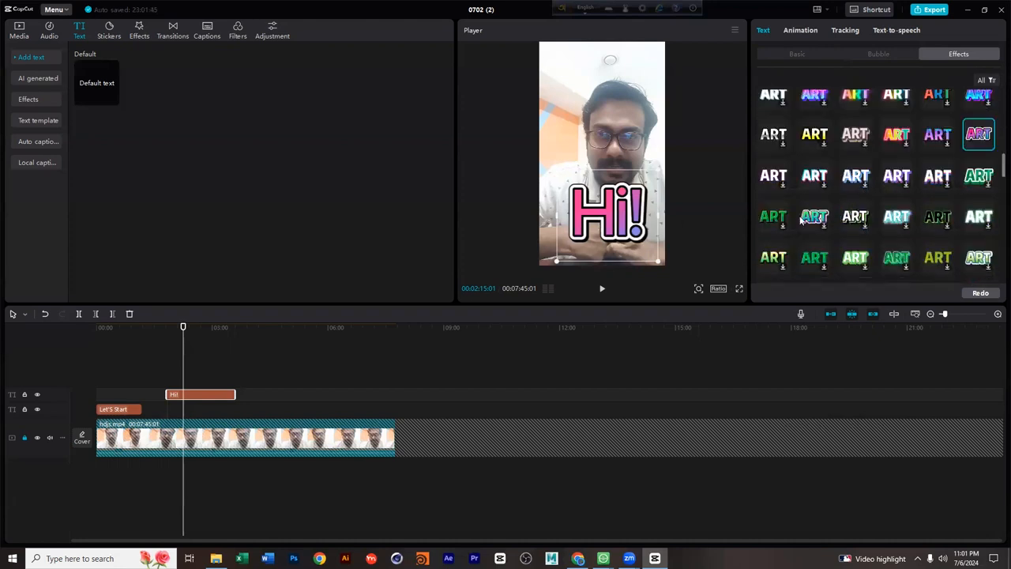
left_click(898, 225)
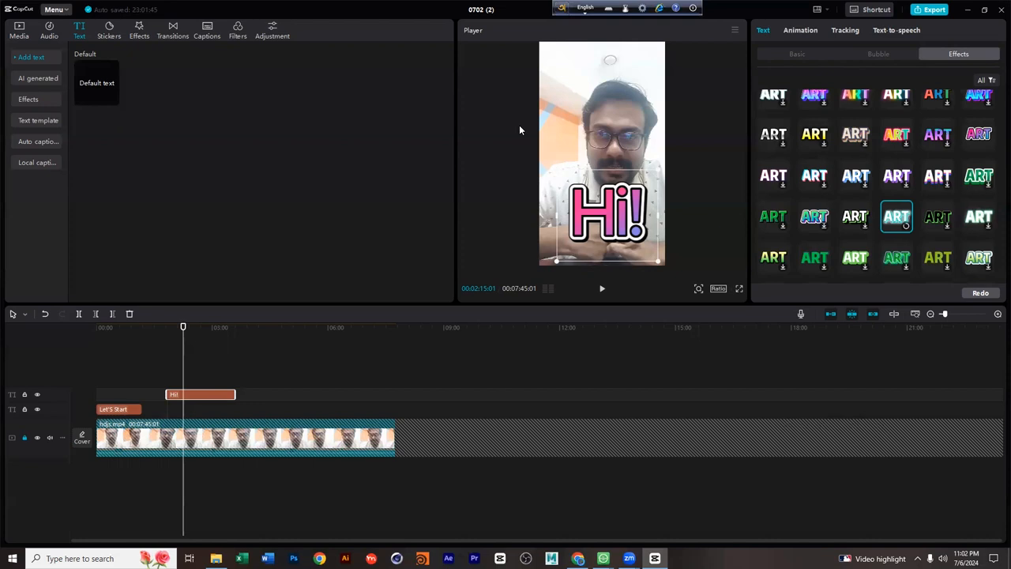
scroll(877, 198, "down", 3)
scroll(881, 207, "up", 3)
scroll(883, 213, "down", 3)
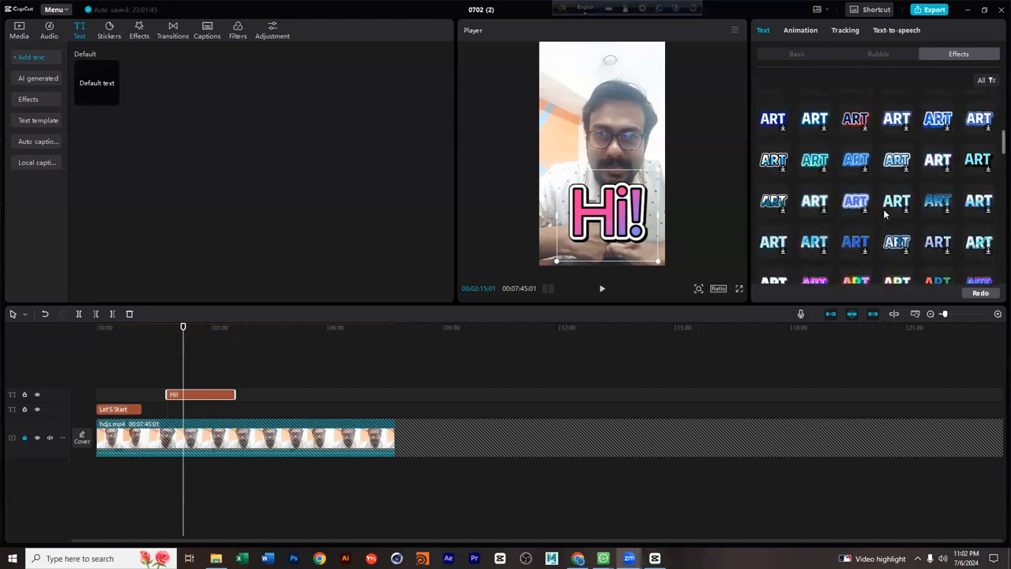
scroll(886, 209, "up", 2)
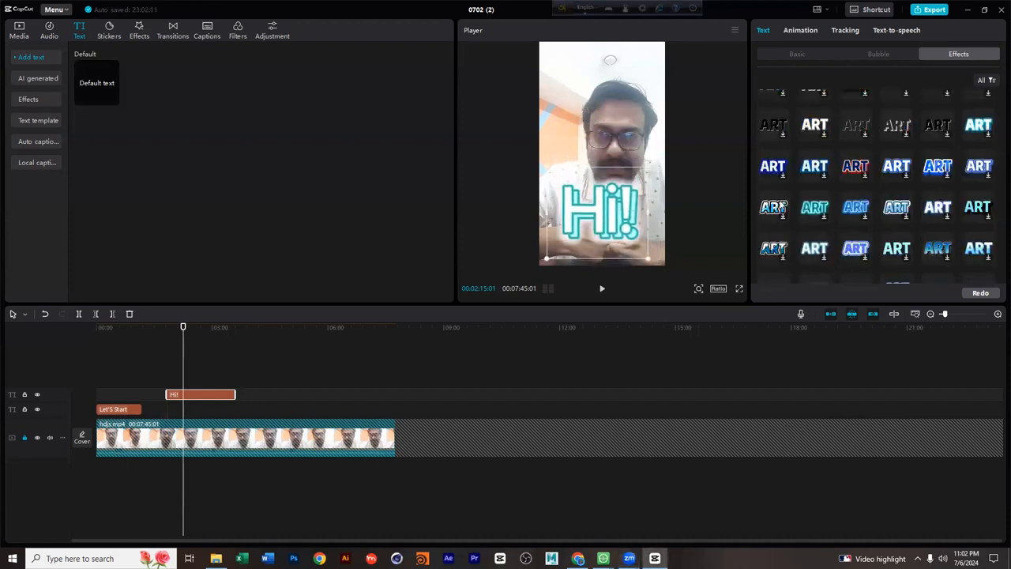
scroll(909, 218, "down", 5)
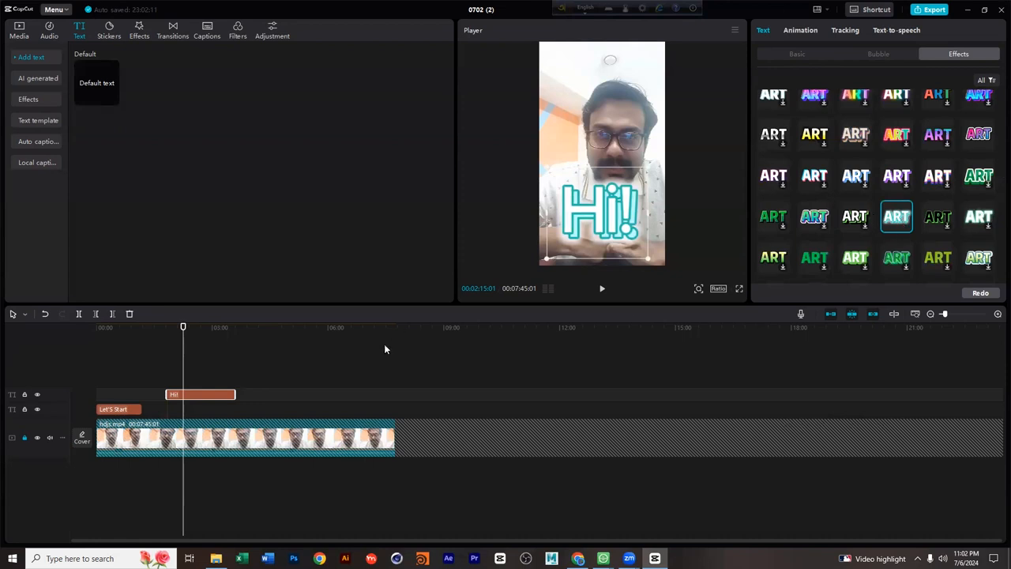
Move the playhead to 00:02:51:01 and remove the text effect from "Hi!".
left_click_drag(184, 338, 206, 339)
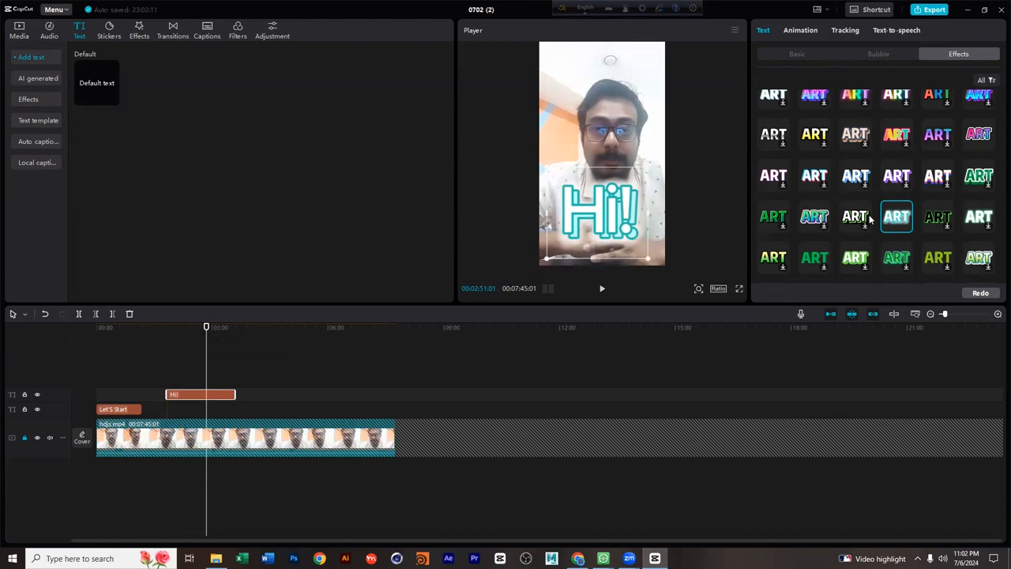
scroll(870, 215, "up", 2)
scroll(871, 214, "up", 3)
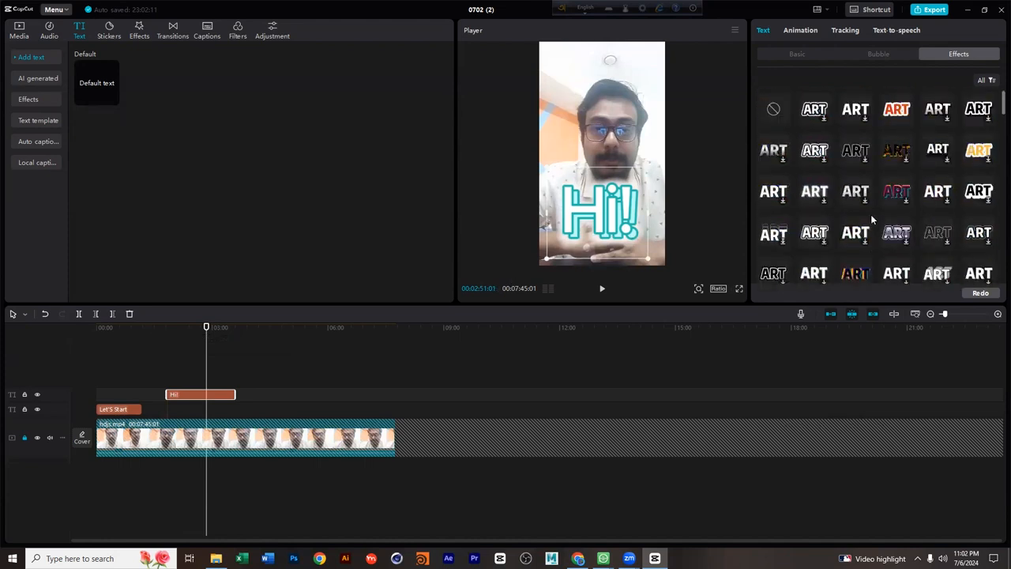
left_click(801, 30)
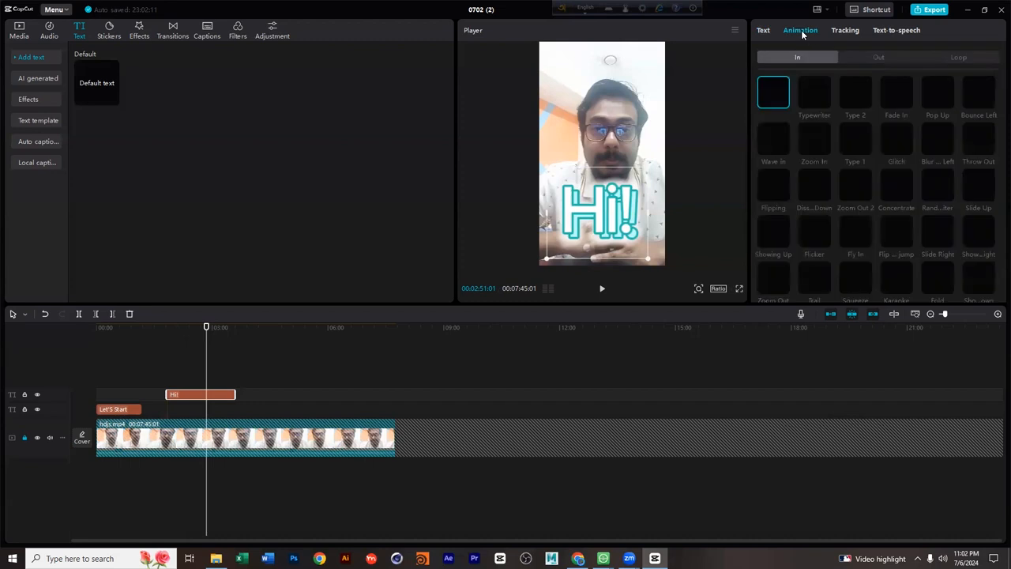
left_click(763, 30)
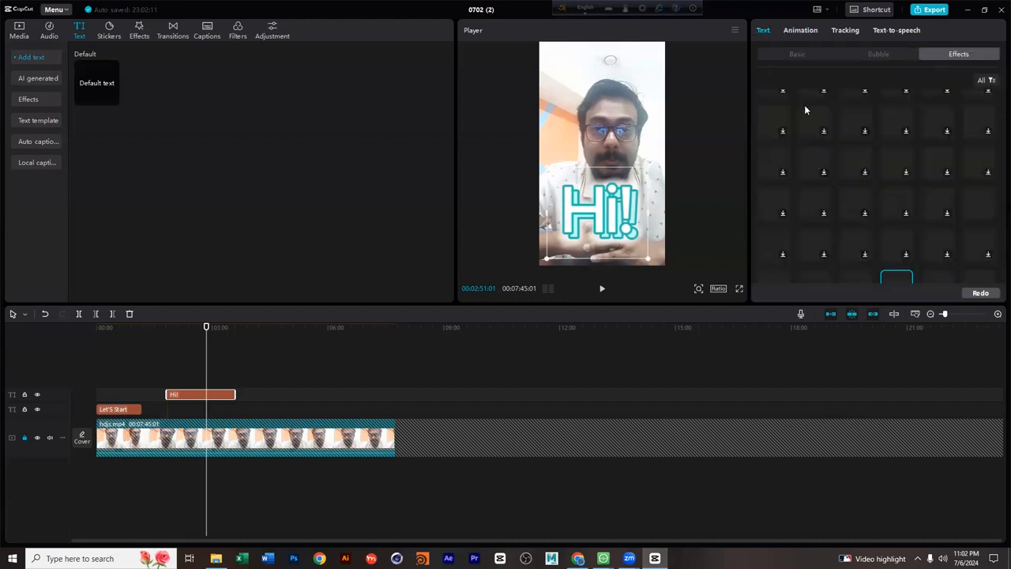
scroll(888, 197, "up", 2)
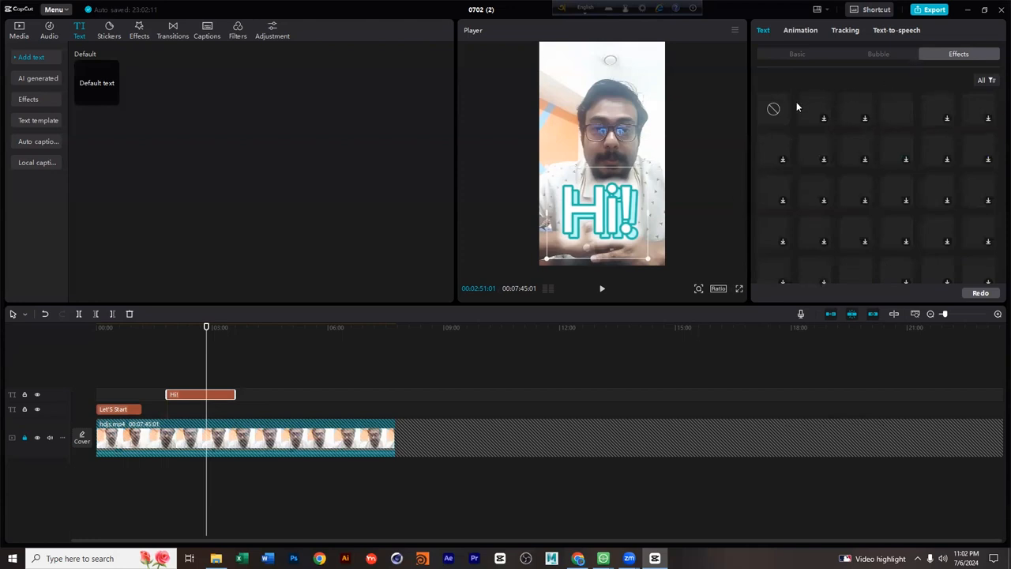
left_click(775, 112)
Try the pink-outlined preset style on "Hi!" and apply the orange preset with a white outline.
left_click(810, 52)
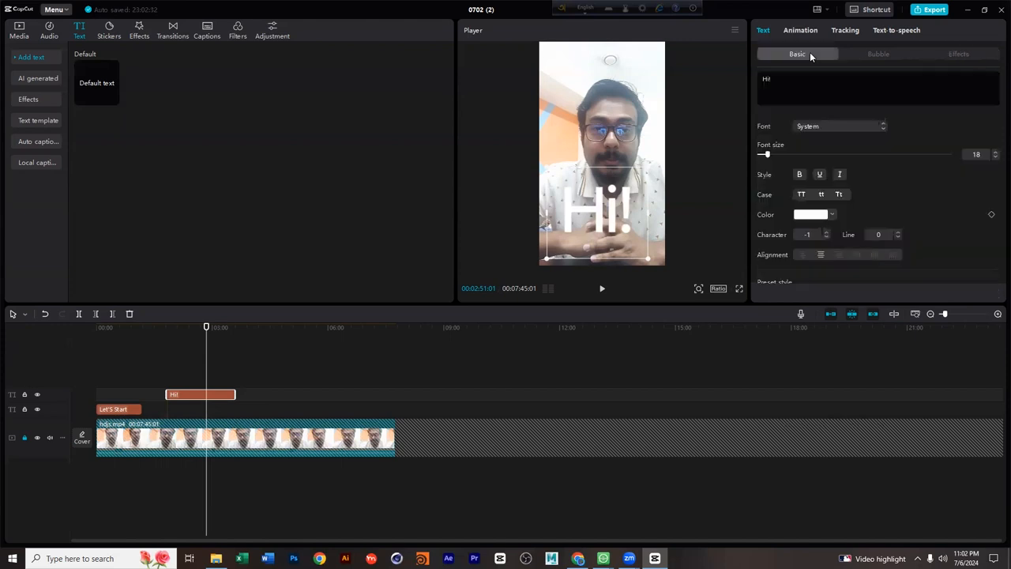
scroll(904, 189, "down", 5)
scroll(895, 218, "down", 3)
scroll(894, 217, "up", 5)
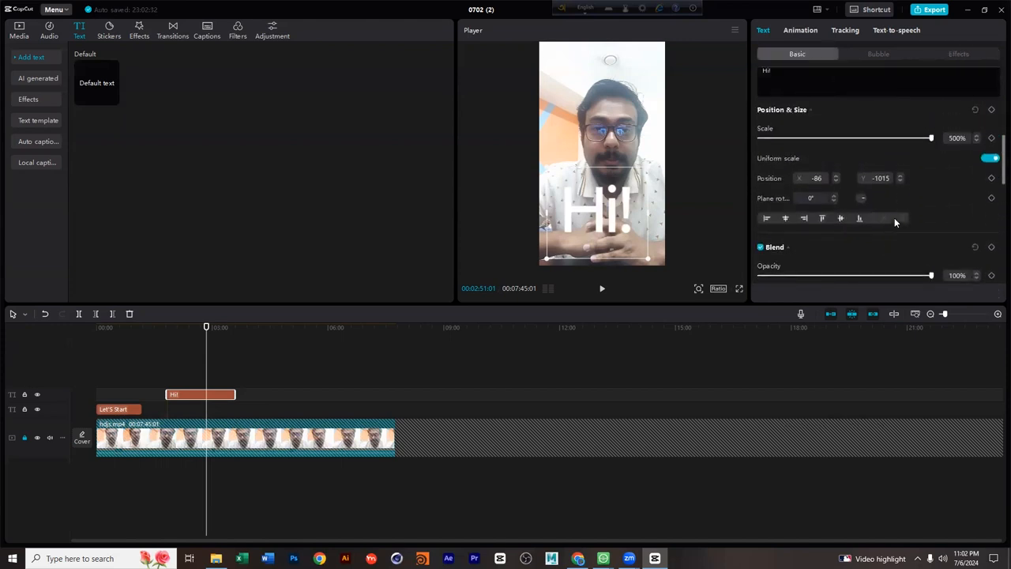
left_click(823, 193)
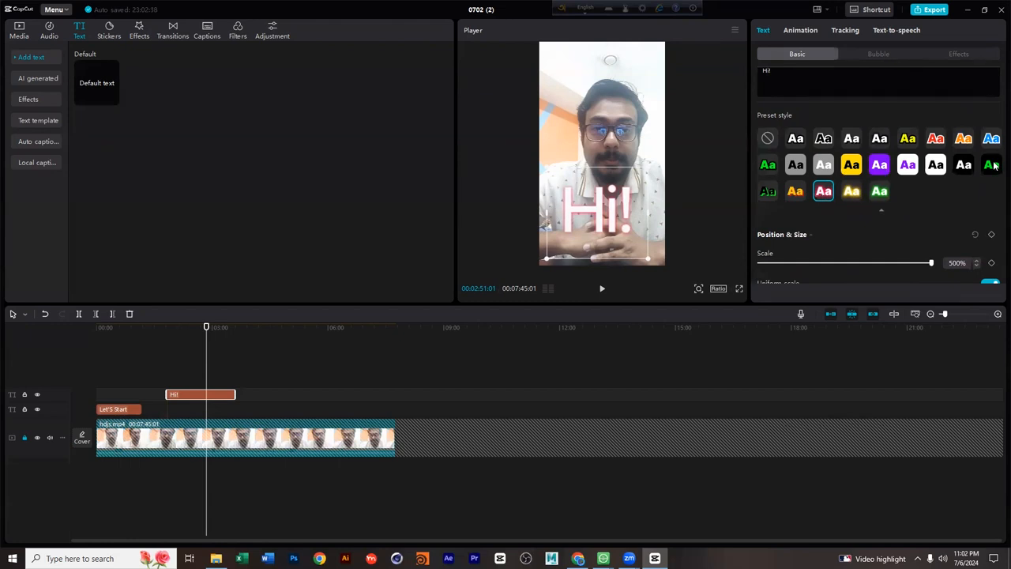
left_click(966, 140)
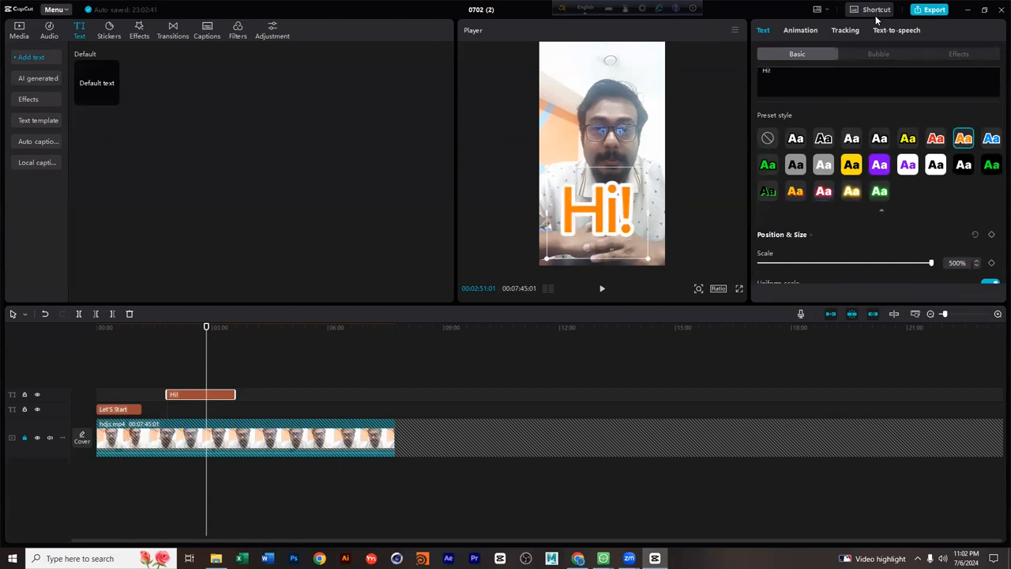
Try the Typewriter, Type 2 and Wave in entrance animations on "Hi!", playing back the Typewriter one from just before the clip.
left_click(798, 30)
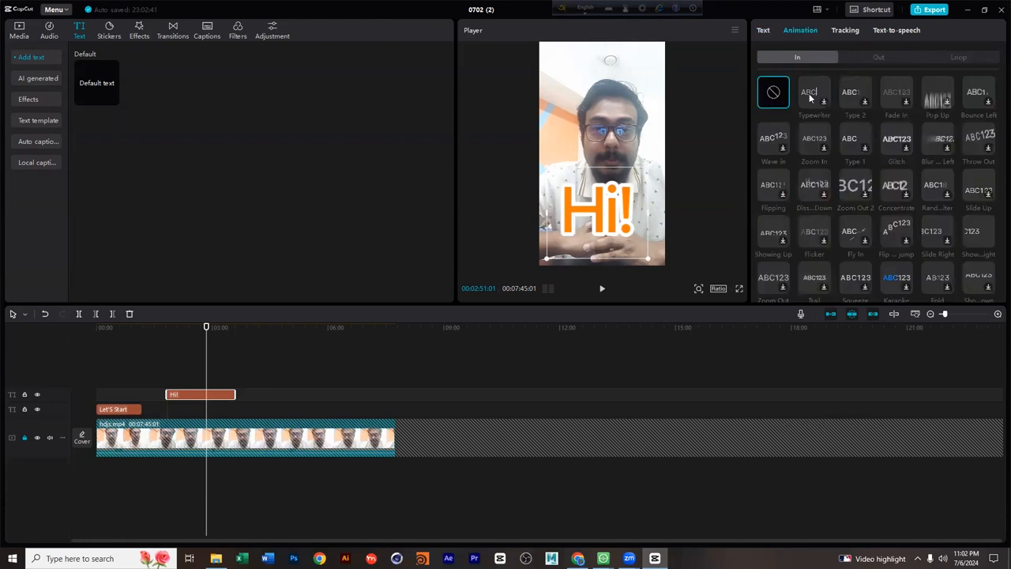
scroll(916, 167, "down", 2)
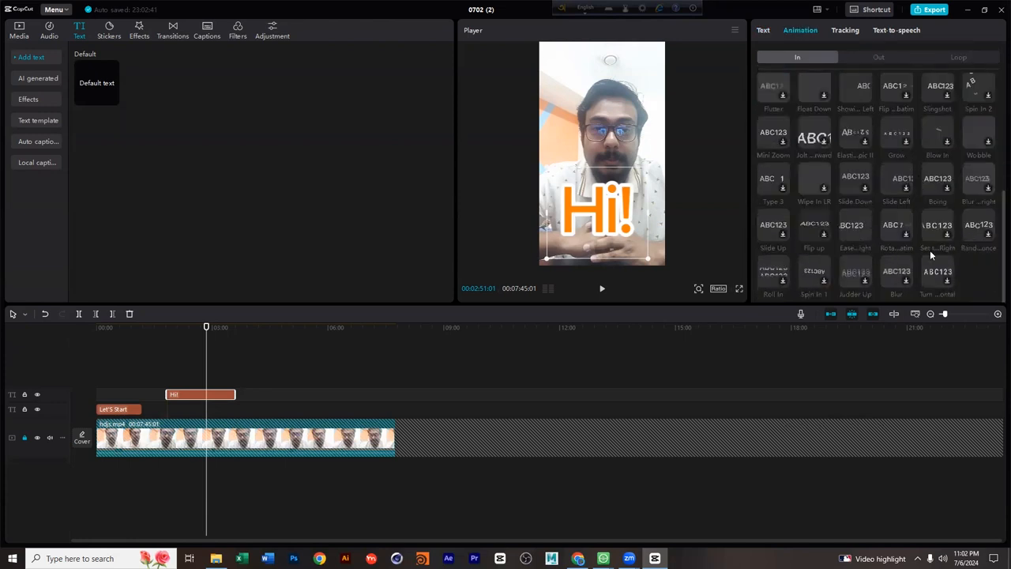
scroll(825, 173, "up", 2)
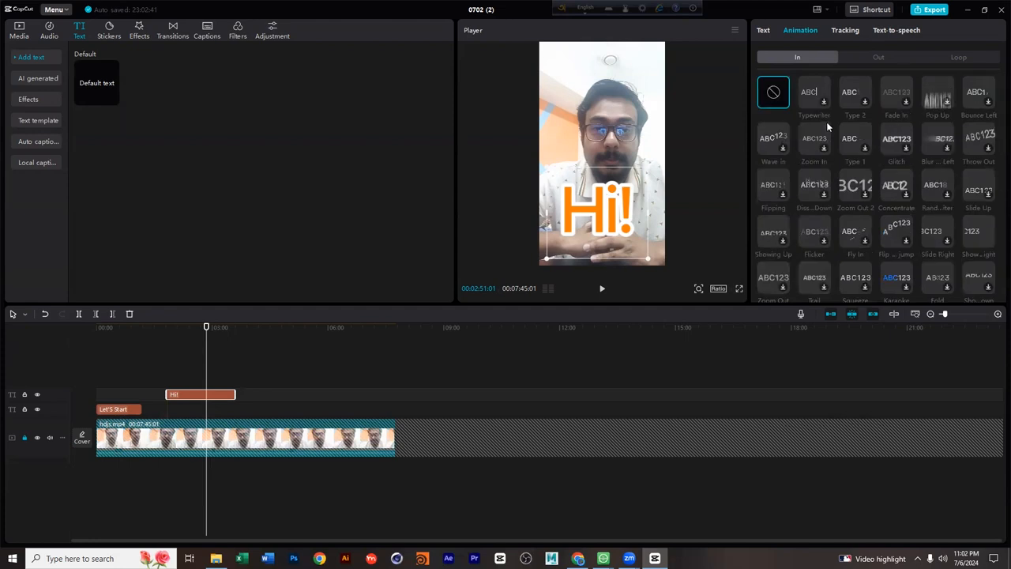
left_click(813, 91)
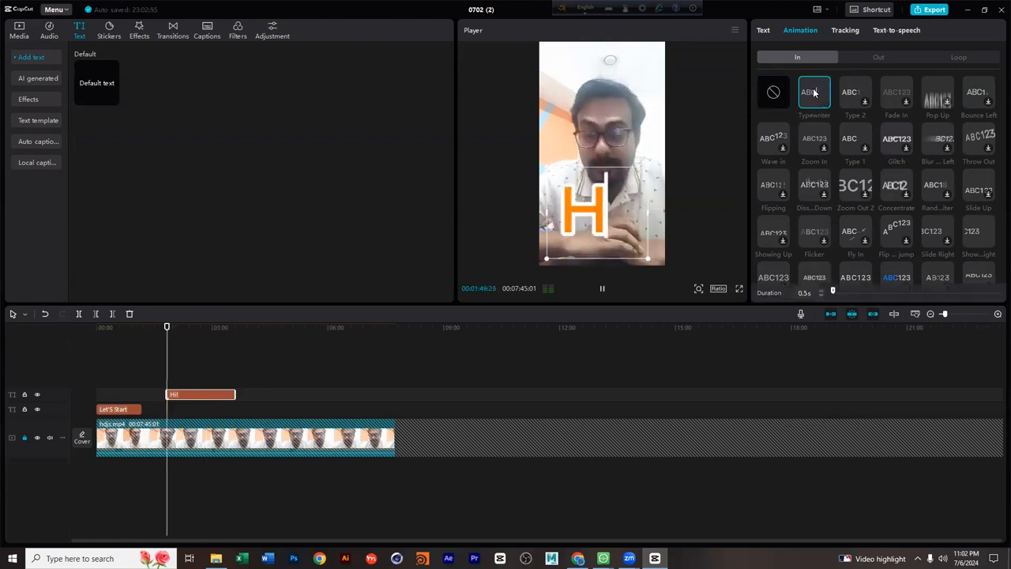
mouse_move(164, 334)
left_mouse_down()
mouse_move(172, 320)
mouse_move(185, 324)
mouse_move(163, 324)
left_mouse_up()
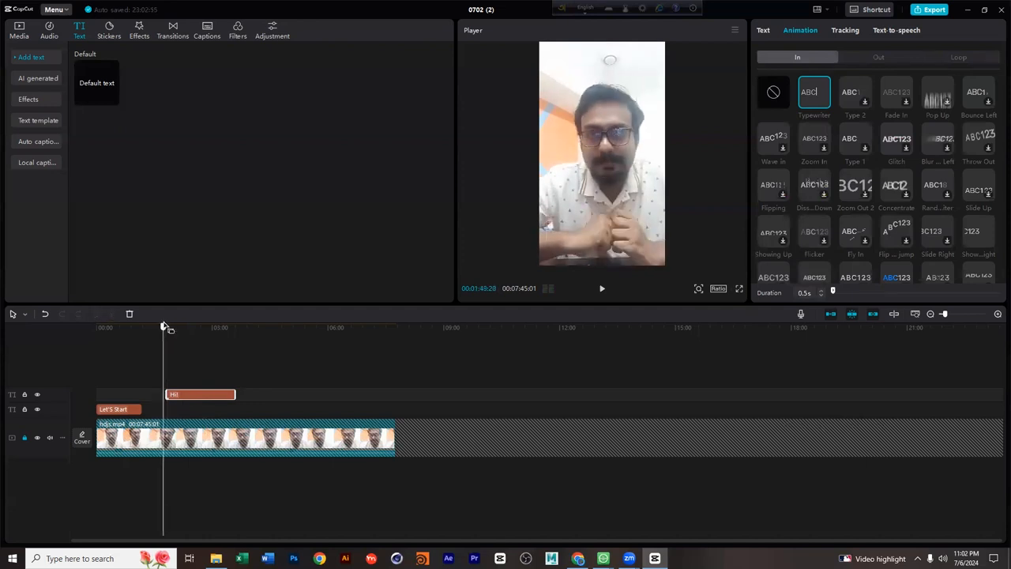
key("space")
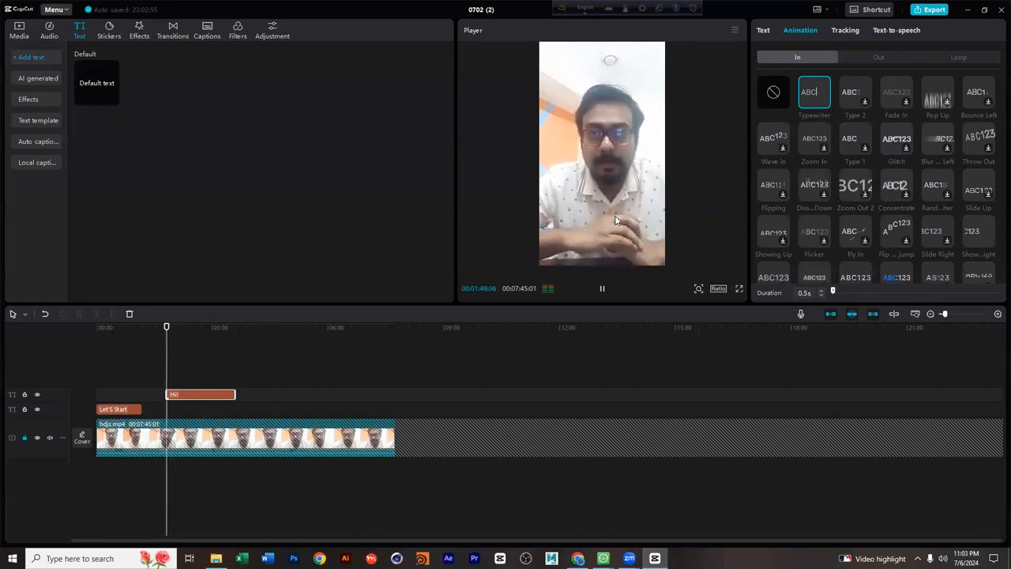
key("space")
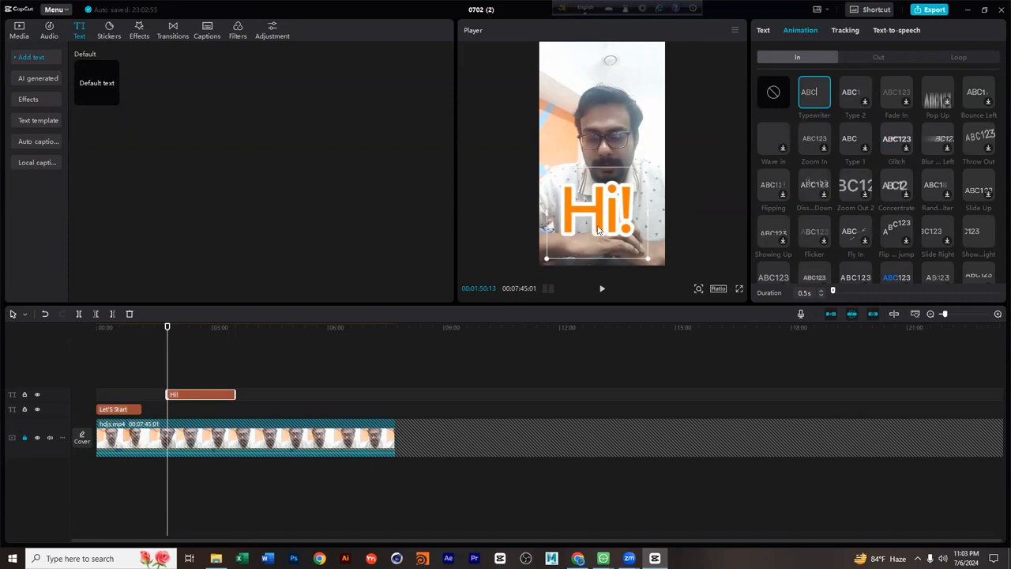
left_click(854, 90)
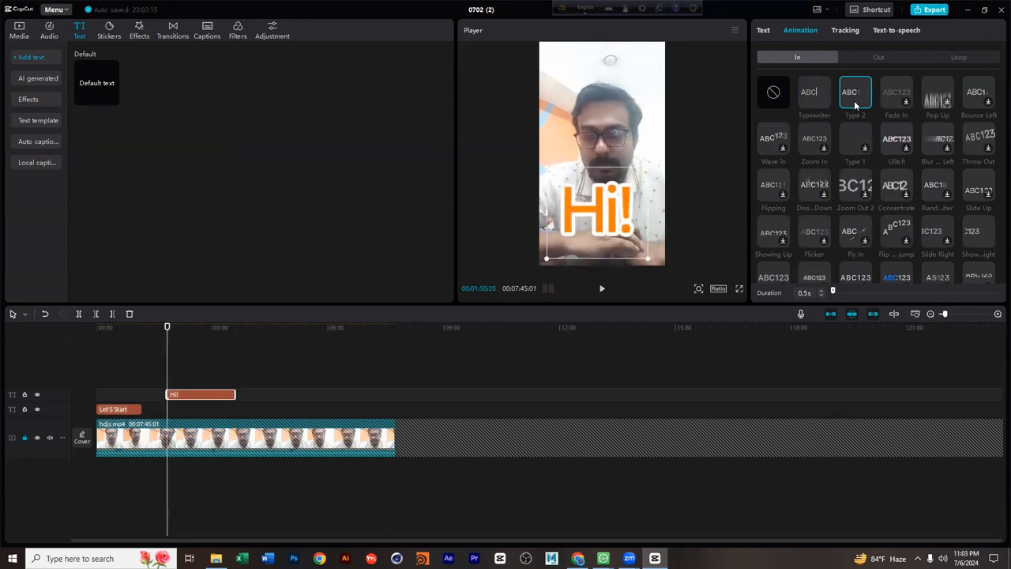
left_click(766, 139)
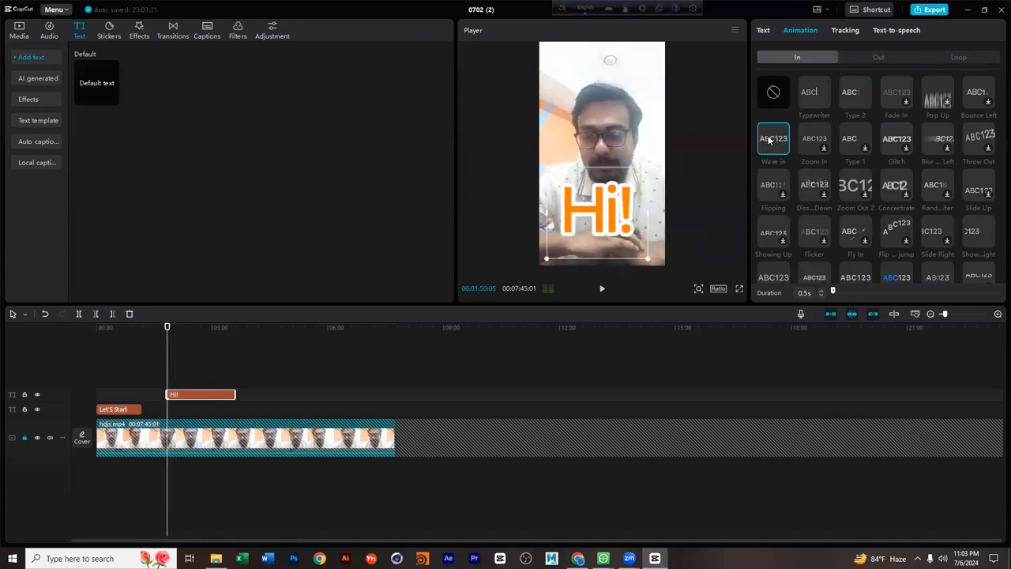
Replace the "Hi!" text with a first name and set its font size to 8.
double_click(607, 213)
type("Ishaan")
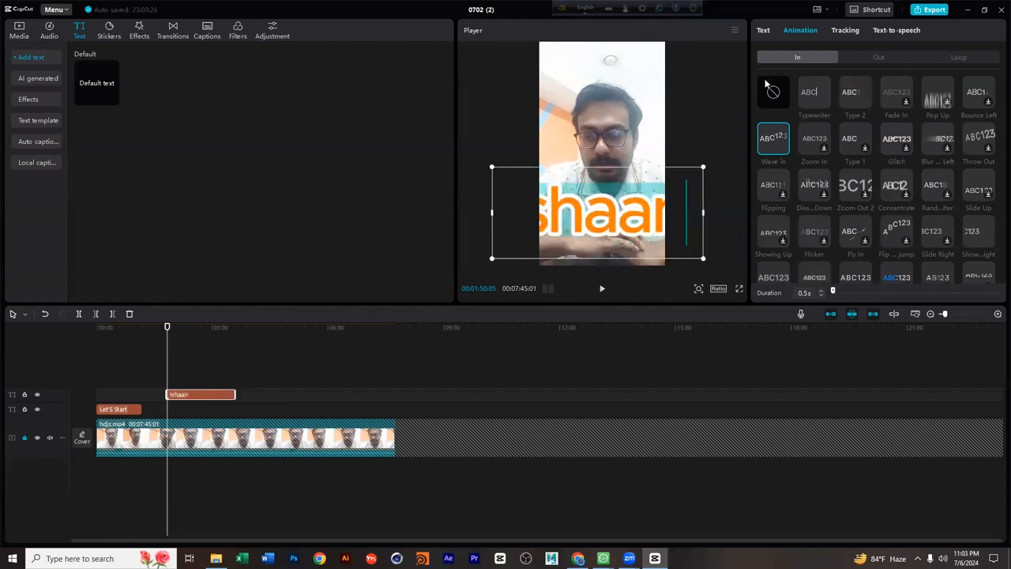
left_click(766, 30)
left_click_drag(773, 155, 762, 154)
left_click_drag(618, 215, 619, 217)
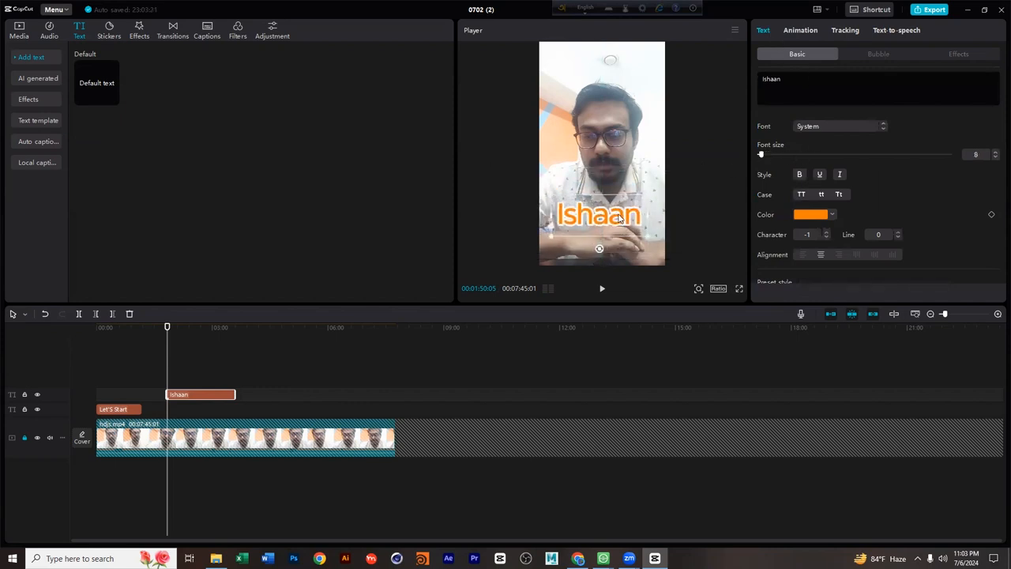
Try the Wave in, Zoom In and Karaoke entrance animations on the name text and apply Pop Up.
left_click(800, 30)
left_click(774, 140)
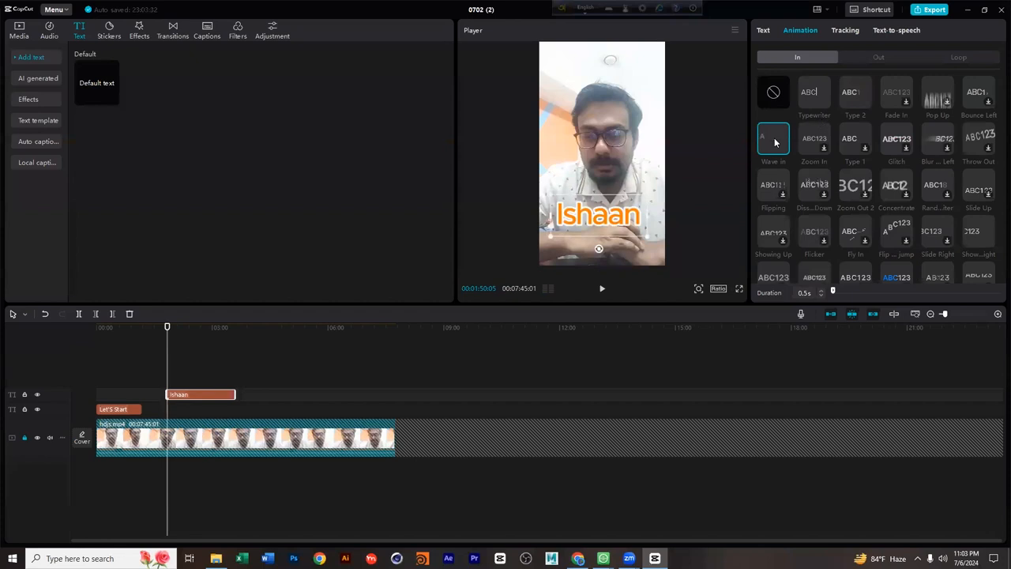
left_click(817, 142)
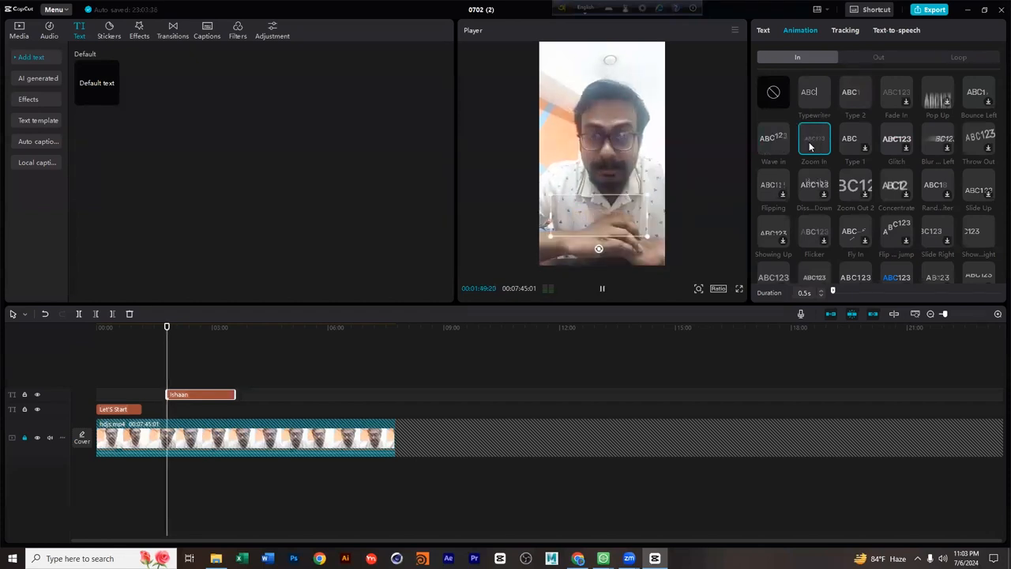
scroll(898, 213, "down", 3)
scroll(897, 182, "up", 3)
scroll(909, 223, "down", 1)
left_click(896, 230)
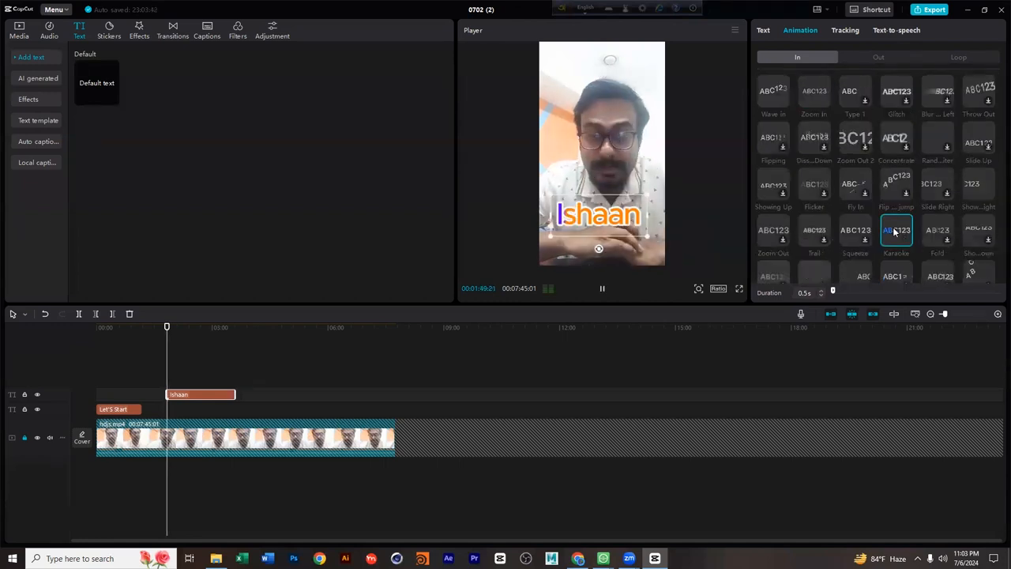
scroll(916, 202, "down", 5)
scroll(914, 208, "up", 5)
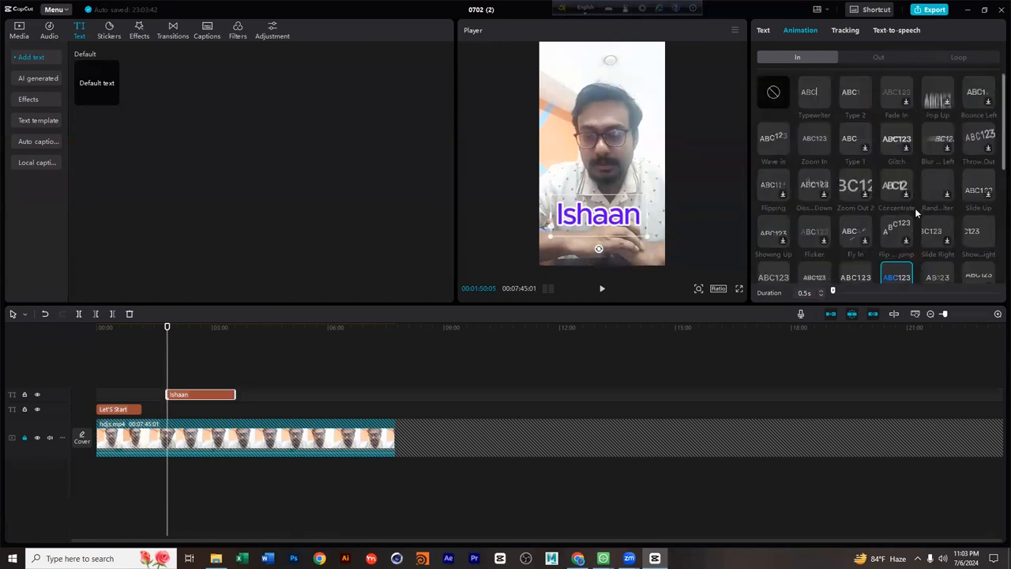
left_click(933, 107)
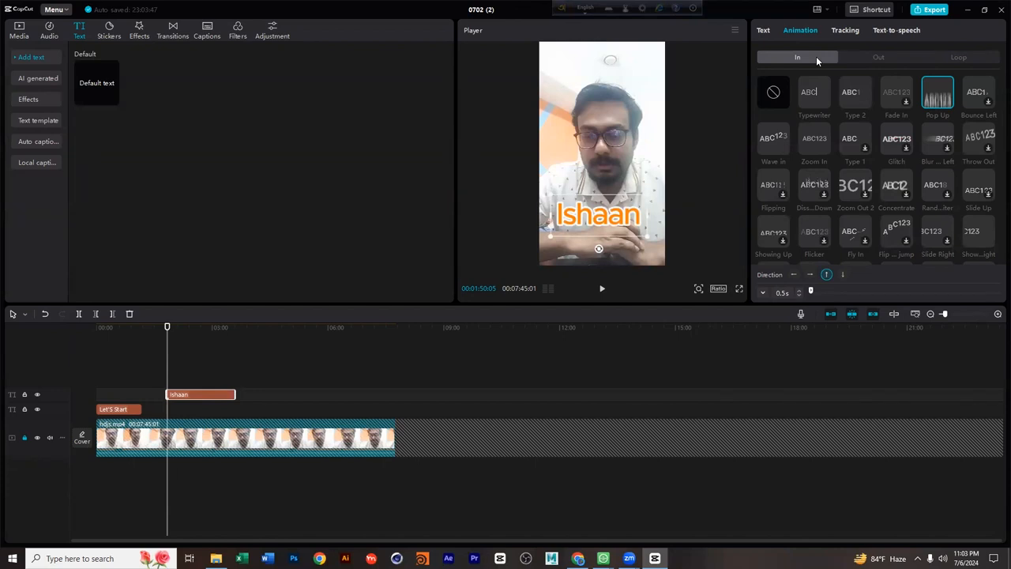
Display the exit animations for the name text and shorten its timeline clip to end just after the playhead.
left_click(867, 55)
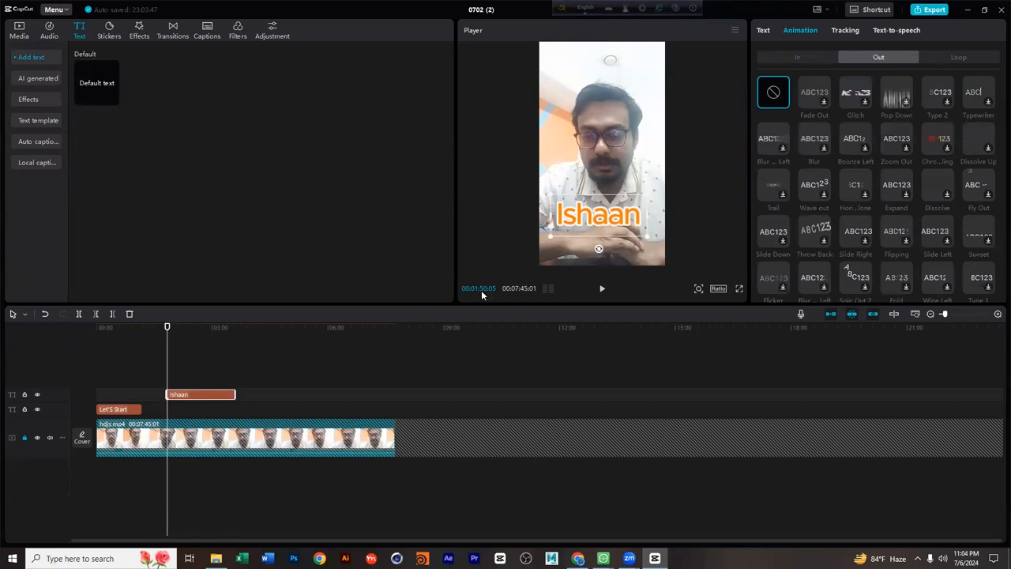
left_click_drag(222, 398, 180, 398)
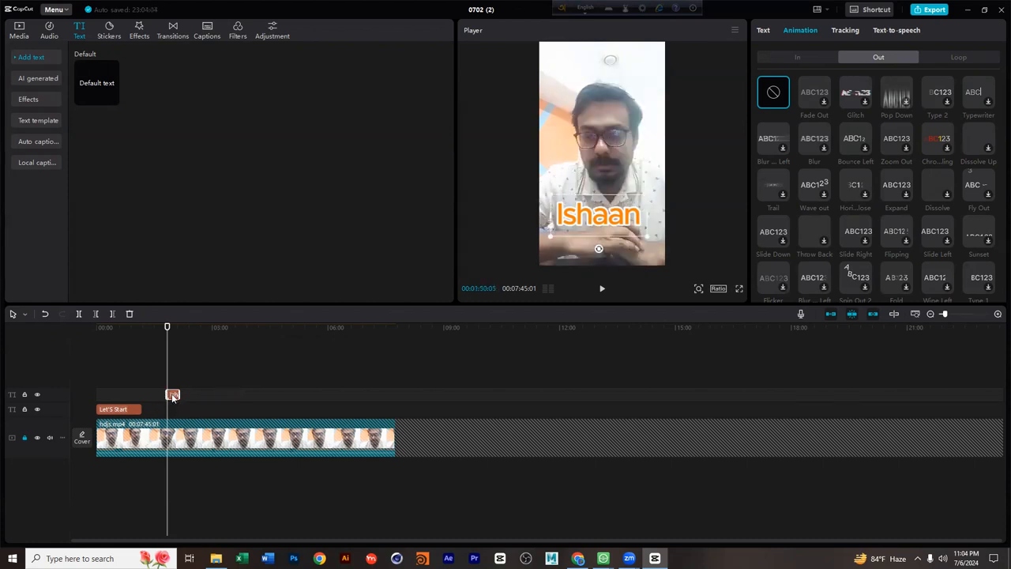
Apply the Wave in entrance and Roll Out exit animations to the name text and play it back from its start.
left_click(818, 57)
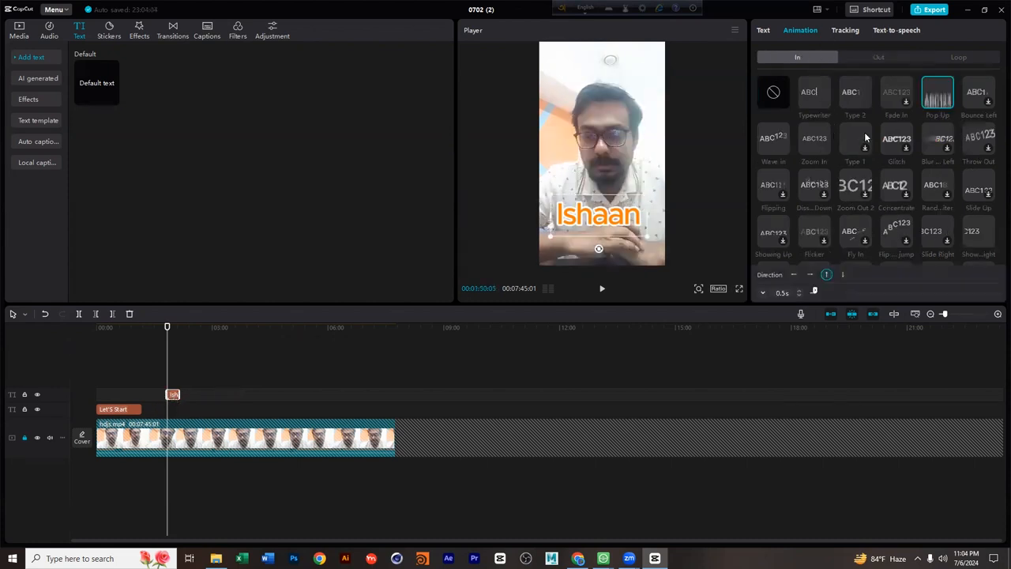
left_click(772, 138)
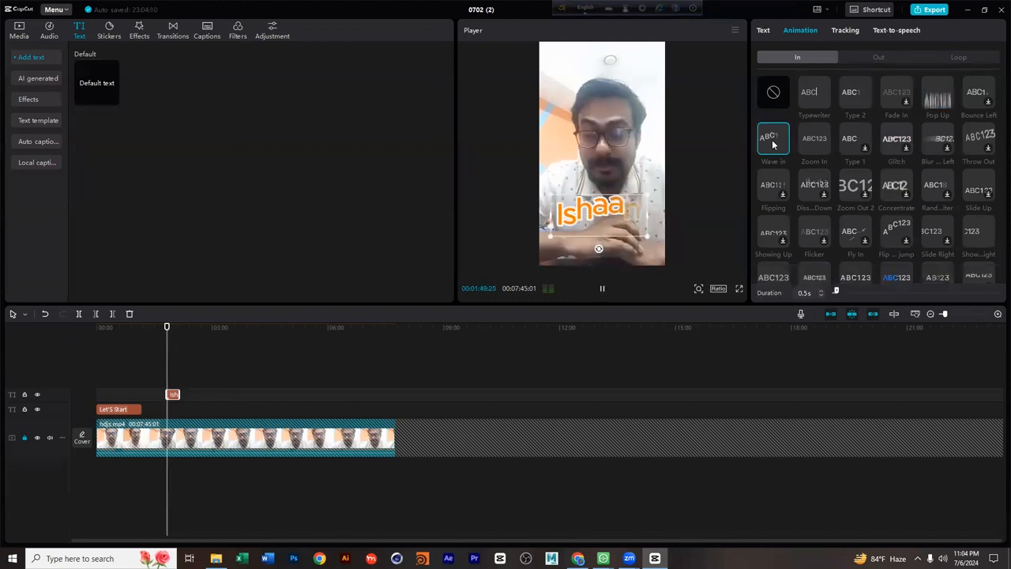
left_click(869, 58)
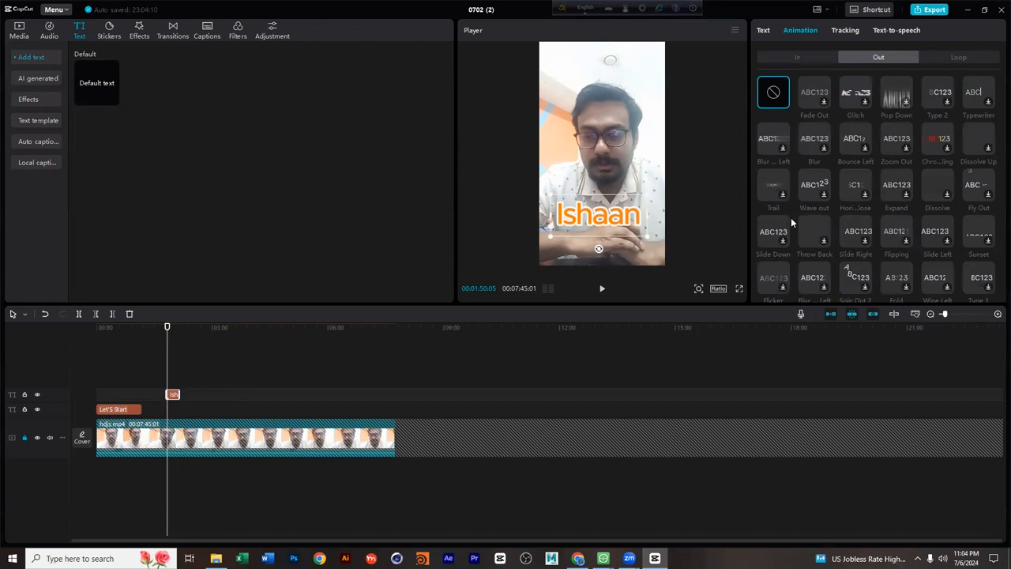
scroll(794, 217, "down", 3)
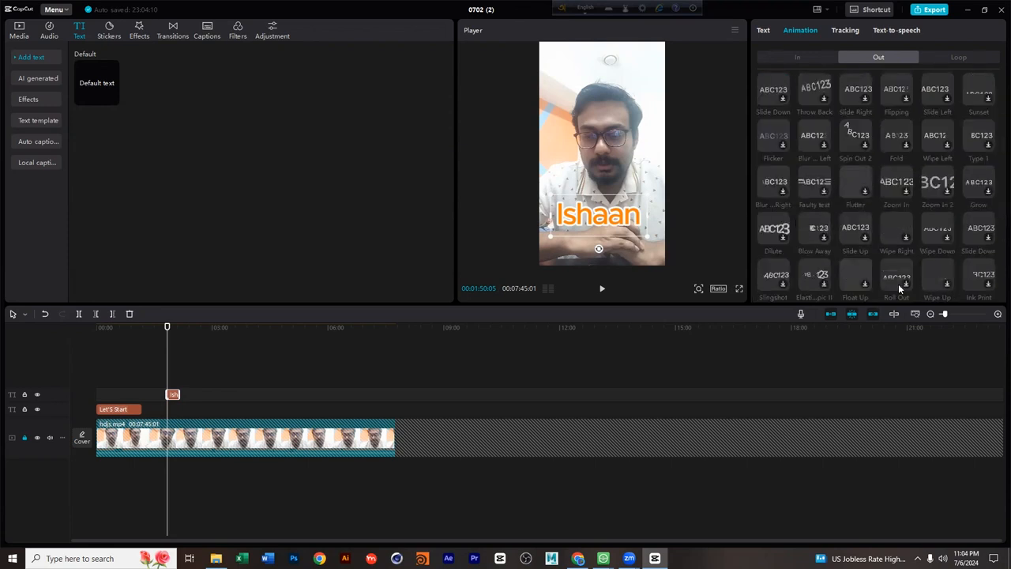
left_click(894, 274)
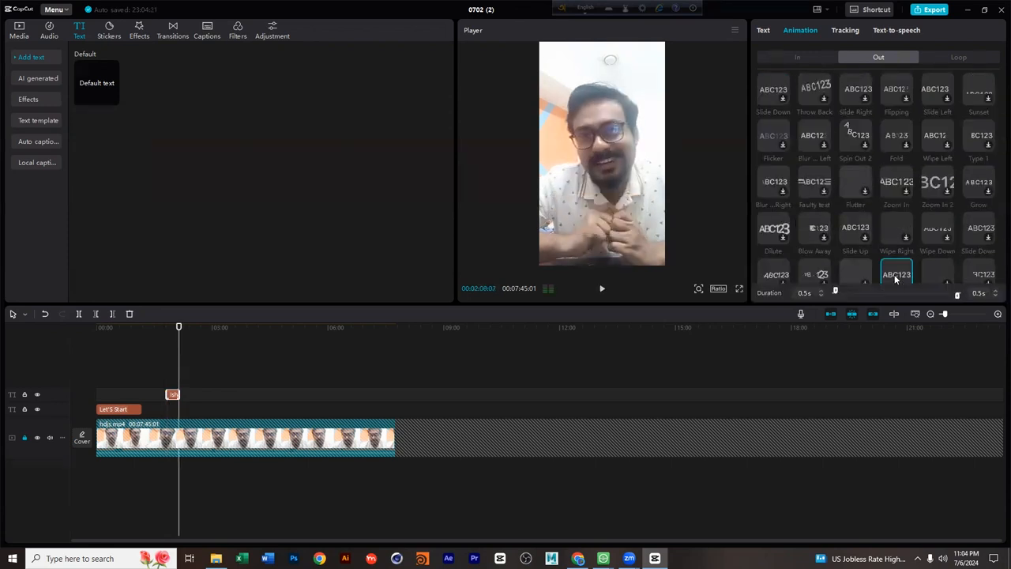
left_click_drag(164, 334, 165, 333)
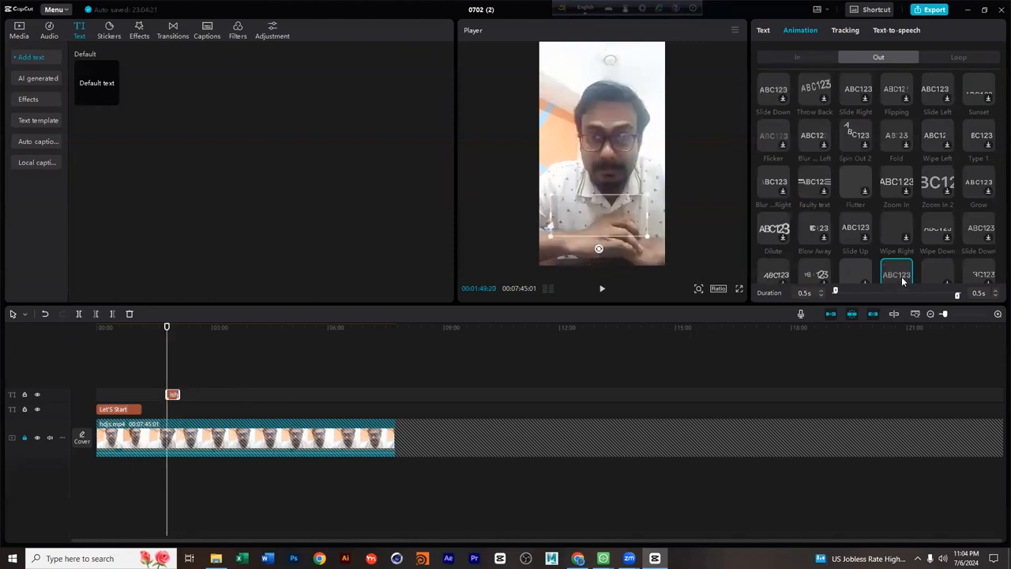
key("space")
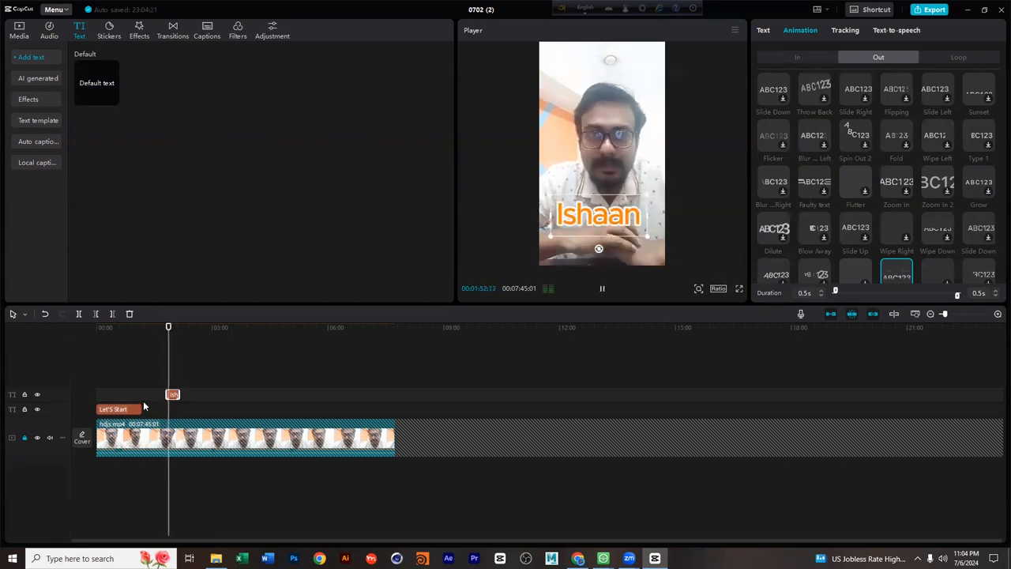
Shorten the name text's clip to end at about 01:56 and play it back from just before its start.
scroll(145, 398, "up", 10)
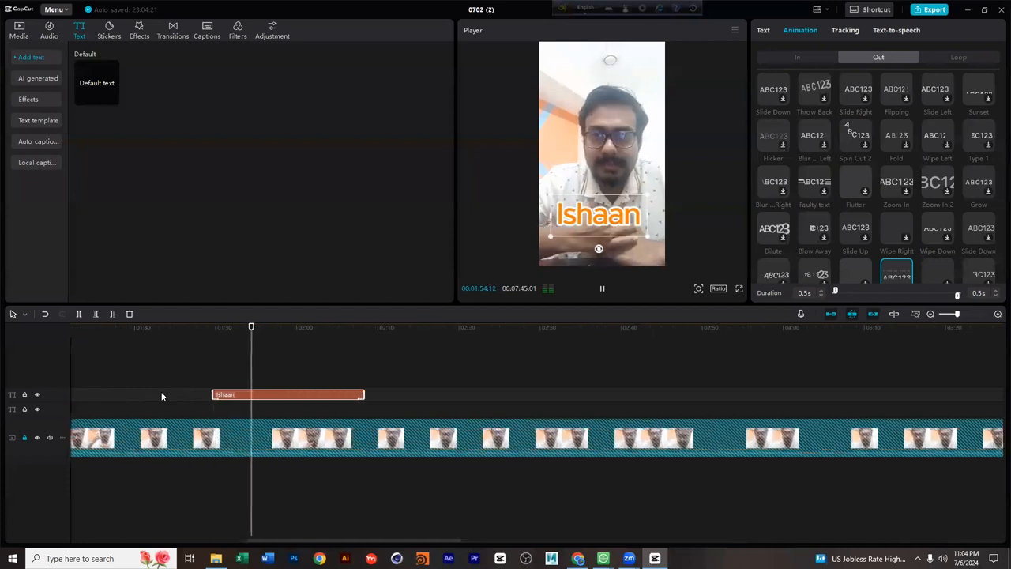
scroll(161, 396, "up", 3)
key("space")
left_click_drag(451, 395, 280, 399)
left_click(196, 327)
key("space")
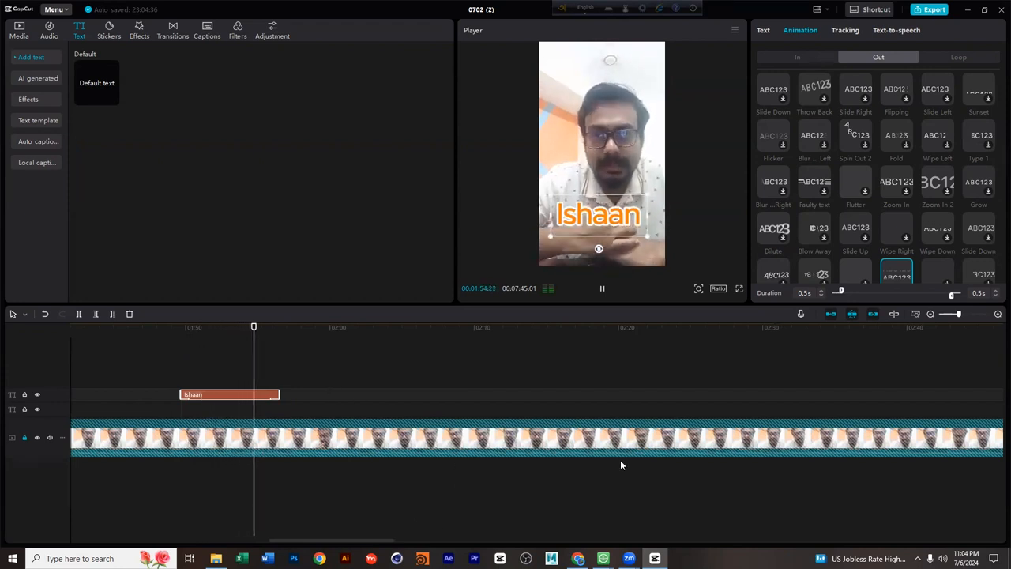
key("space")
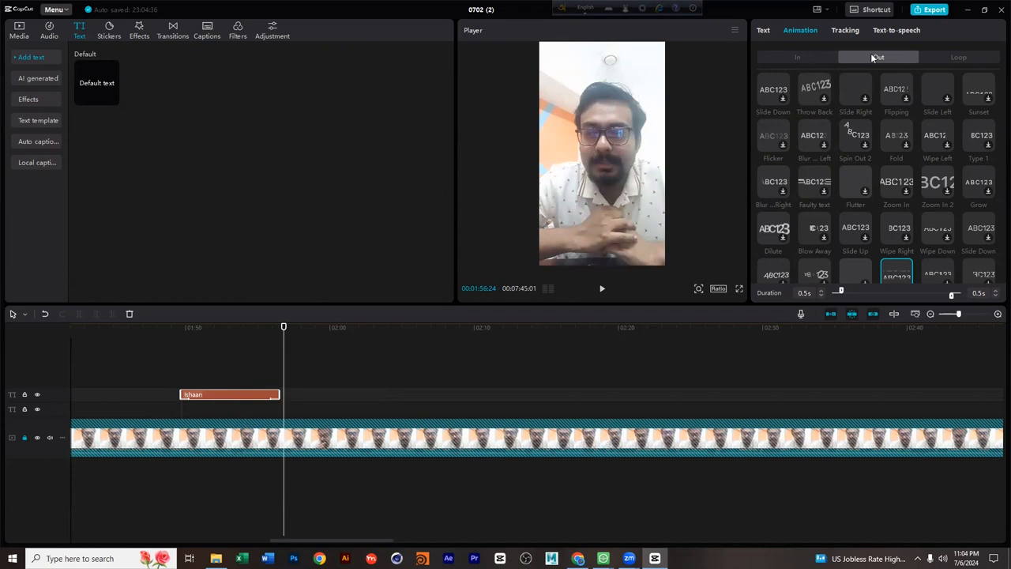
Try the Gushing loop animation on the name text and replace it with the Donut loop animation.
scroll(914, 161, "up", 3)
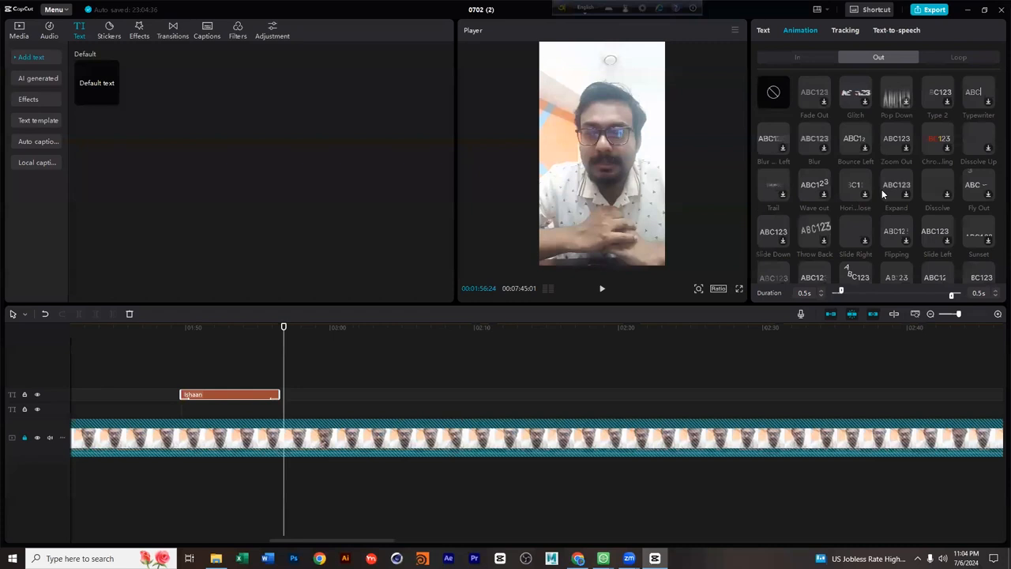
left_click(965, 59)
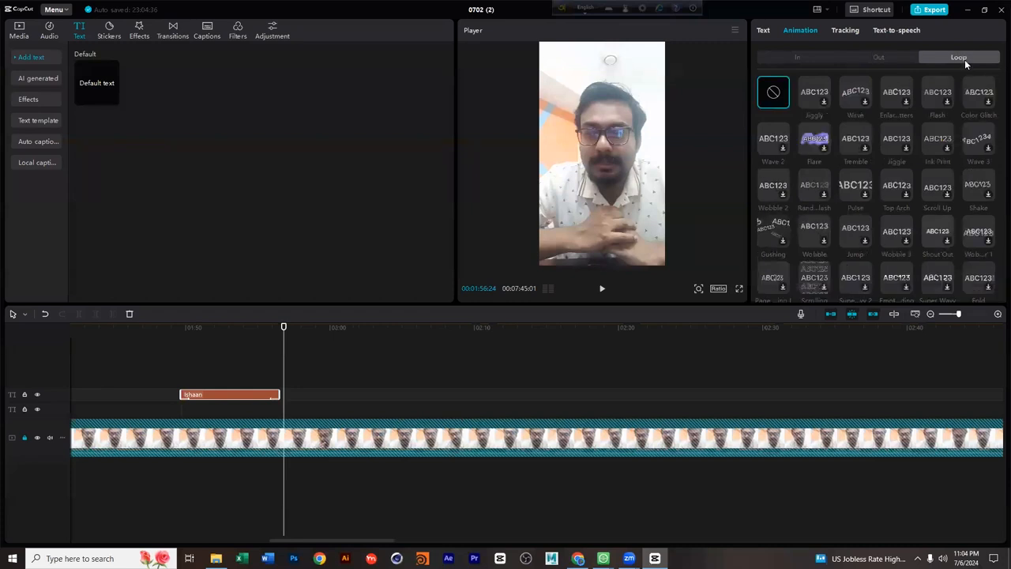
left_click_drag(232, 334, 173, 334)
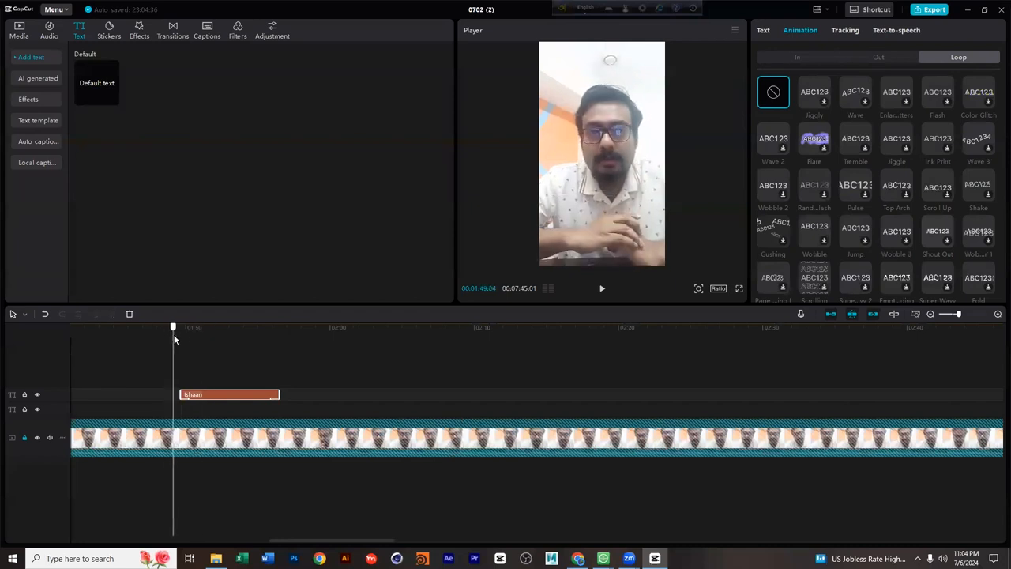
key("space")
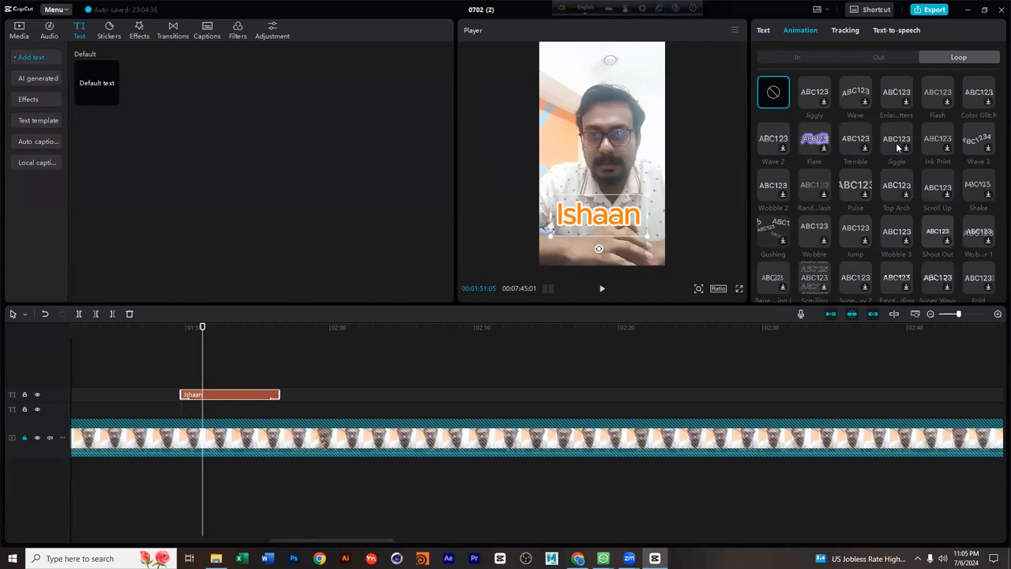
left_click(763, 244)
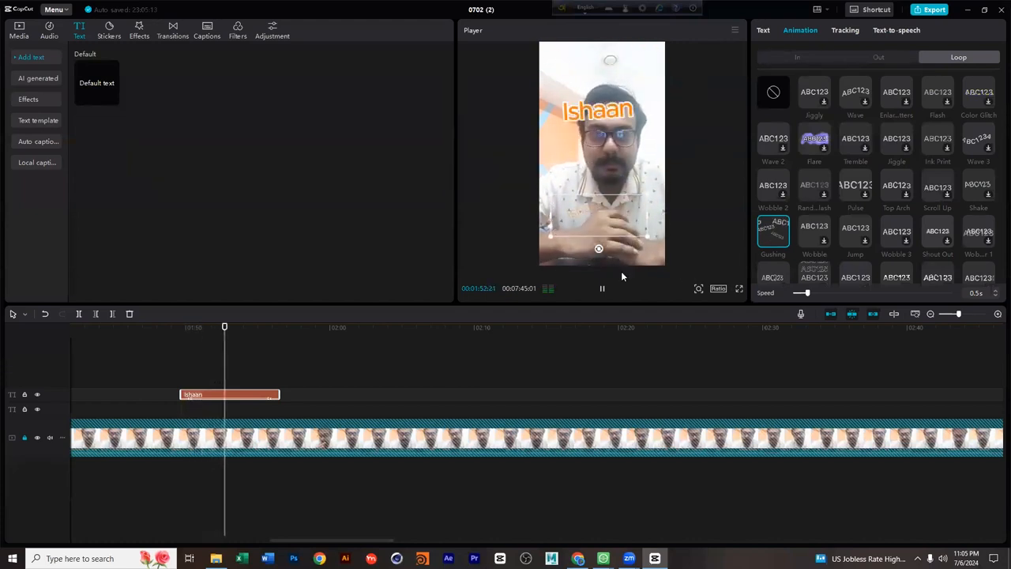
key("space")
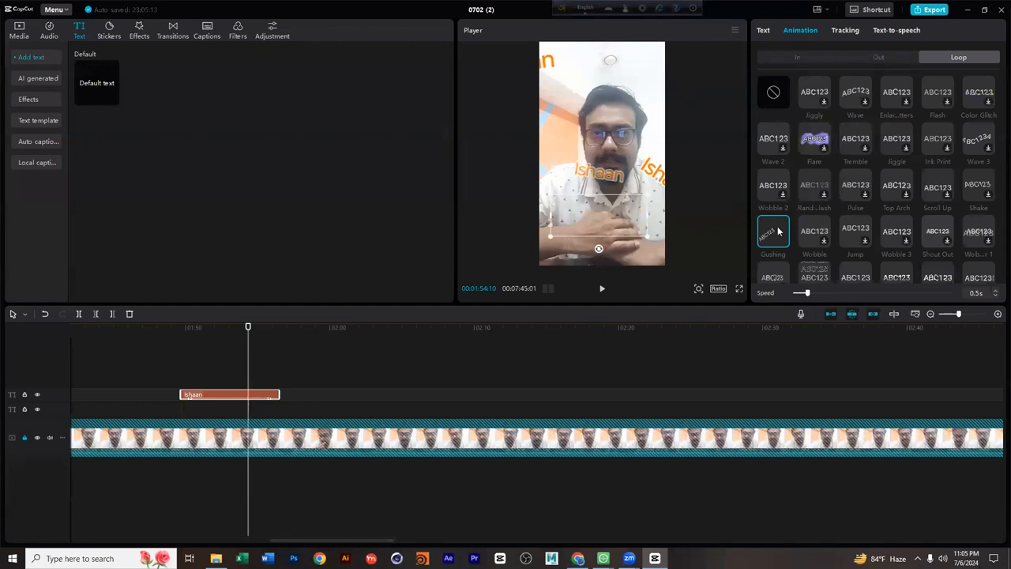
scroll(822, 209, "down", 3)
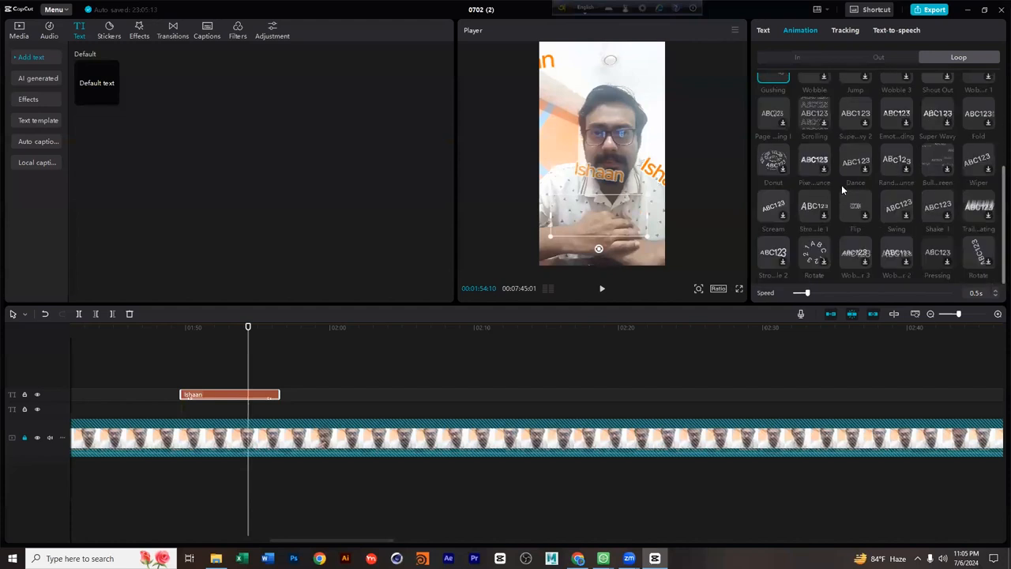
left_click(762, 160)
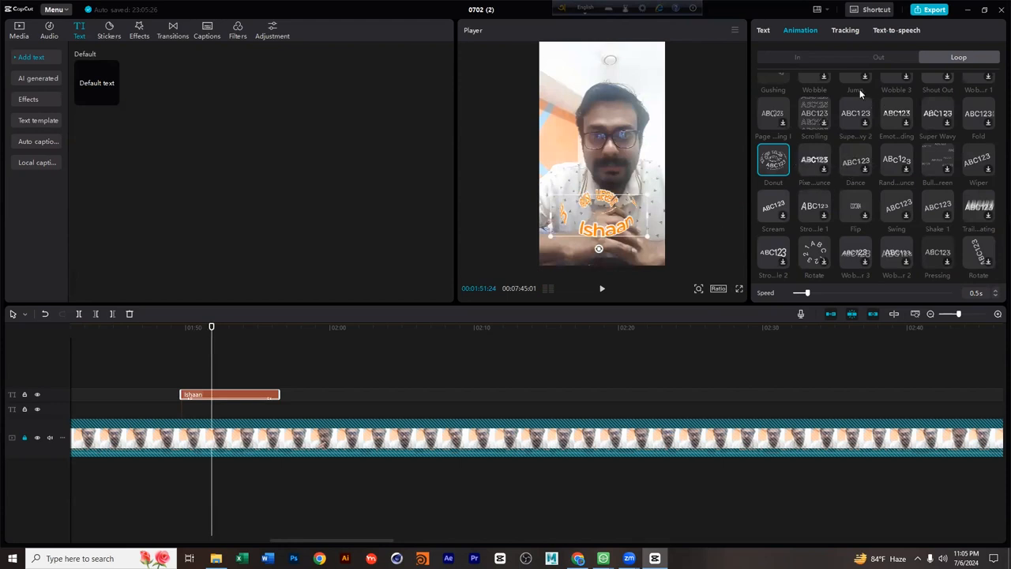
Display the name text's basic settings and its tracking options.
left_click(768, 31)
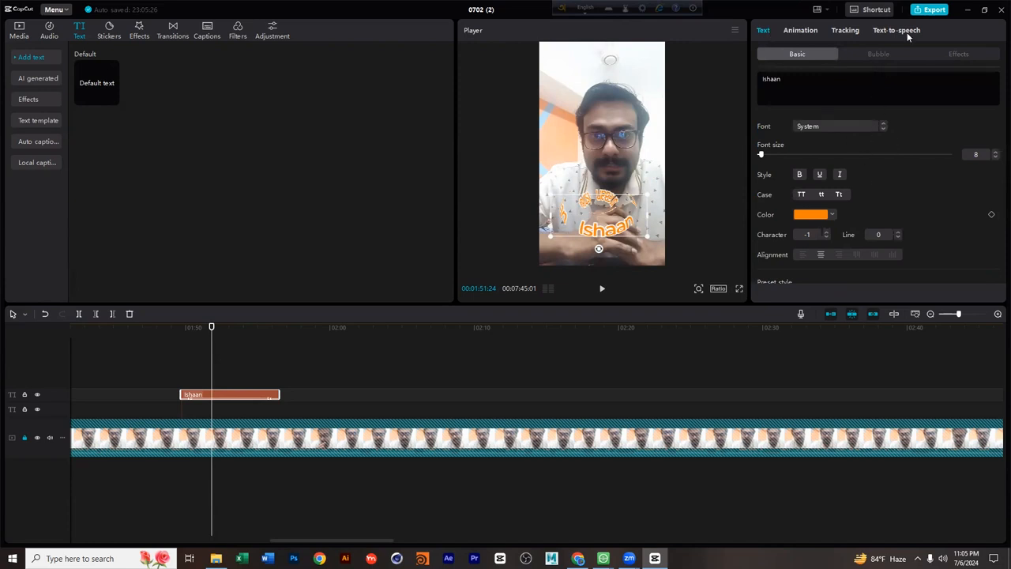
left_click(842, 30)
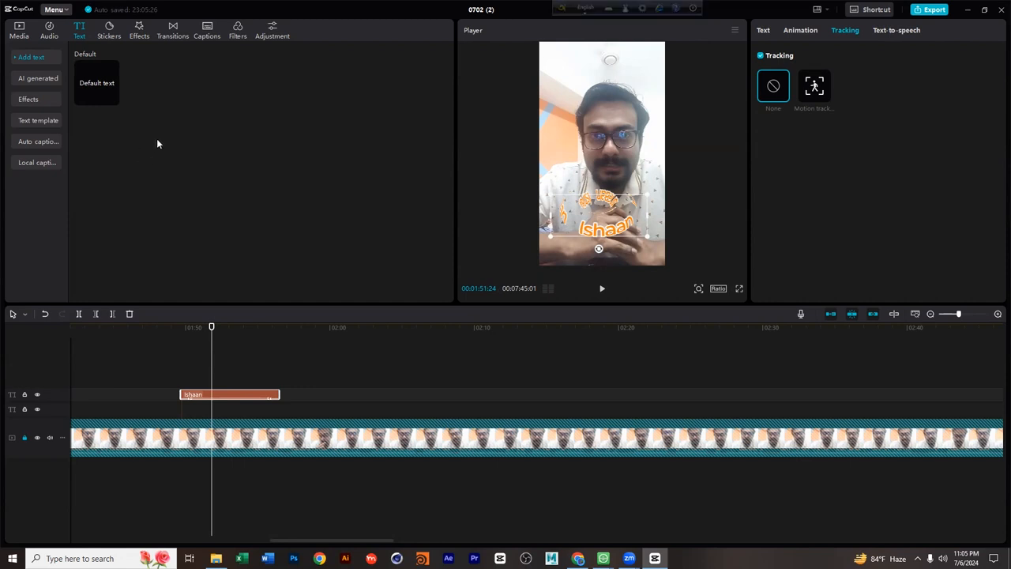
Add the REC sticker at the start of the video and place it over the man's forehead at X 172, Y 642.
left_click(109, 31)
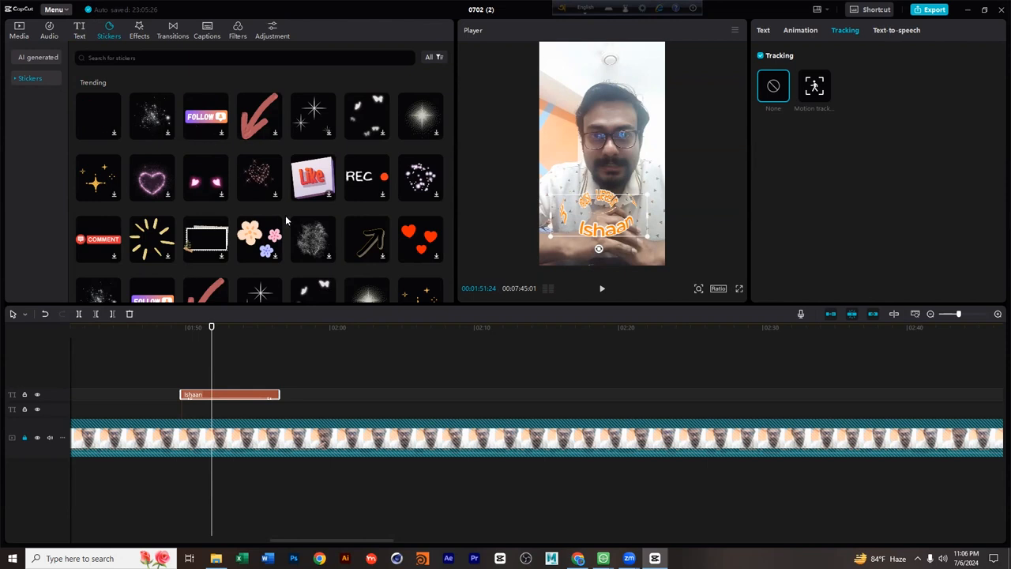
left_click(360, 181)
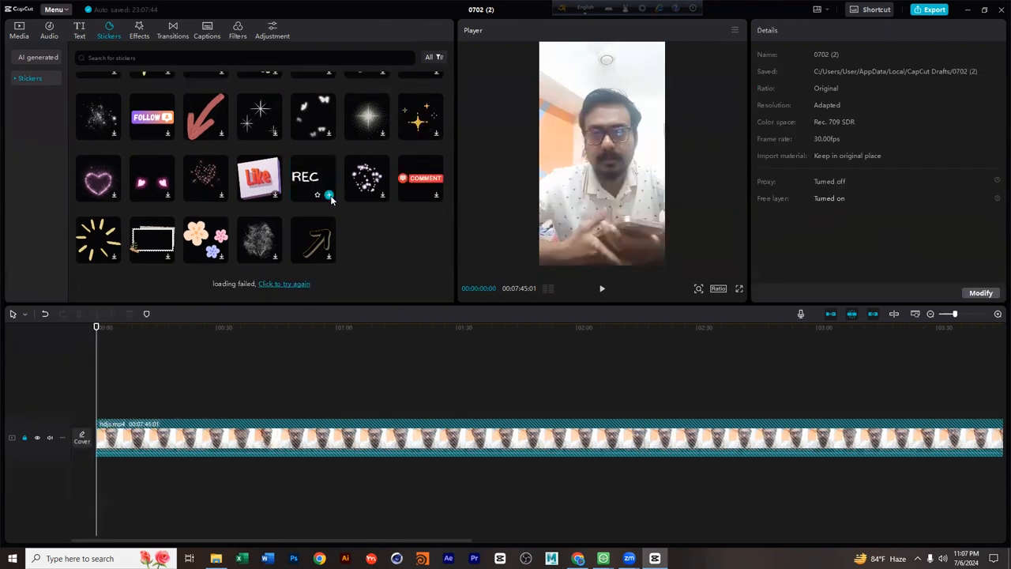
left_click(329, 194)
left_click_drag(601, 156, 569, 60)
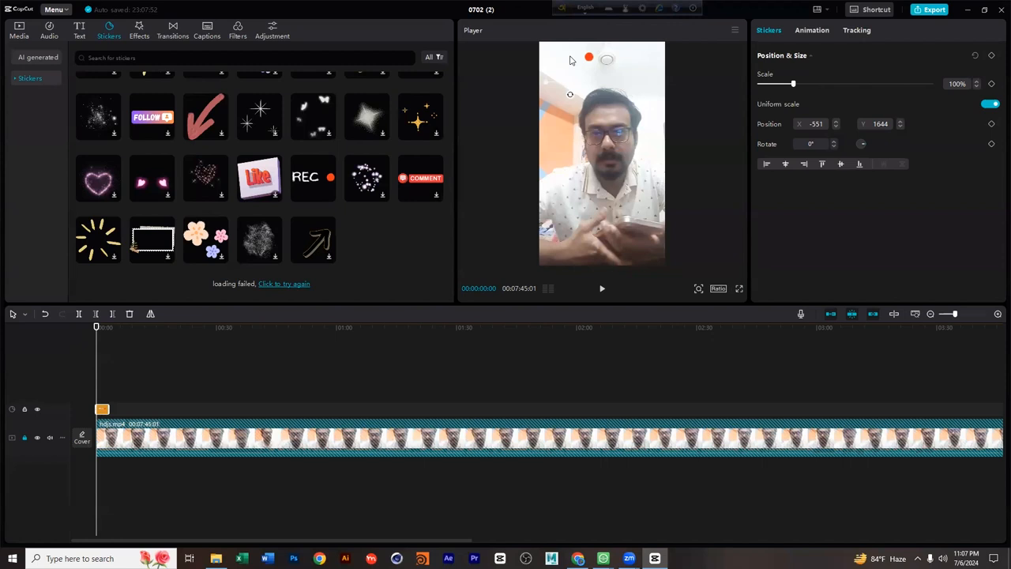
left_click_drag(568, 56, 605, 122)
Extend the REC sticker's clip to the end of the hdjs.mp4 video and scrub through to check it.
left_click_drag(108, 409, 605, 404)
scroll(506, 431, "down", 3)
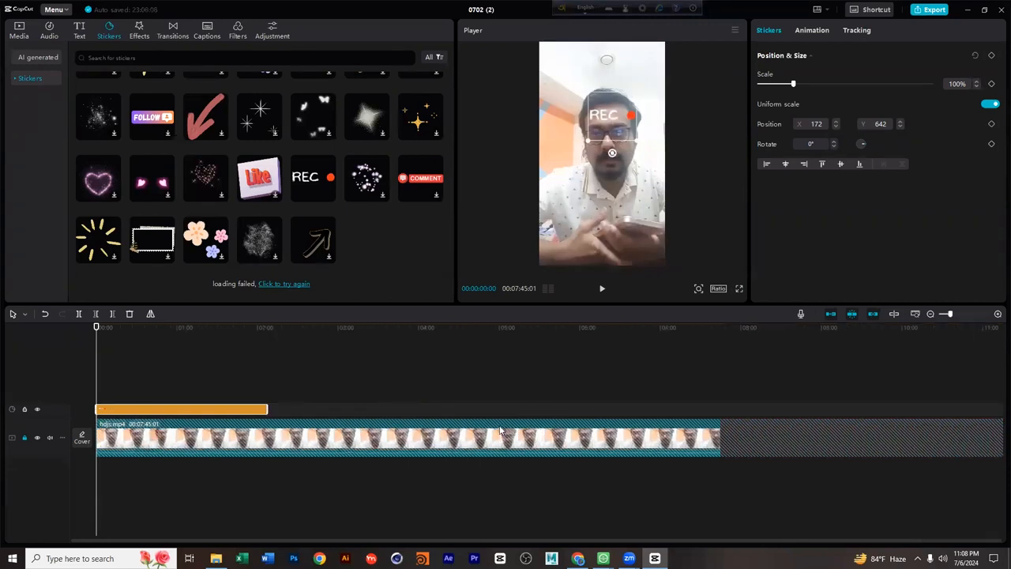
scroll(499, 431, "down", 1)
left_click_drag(258, 408, 680, 409)
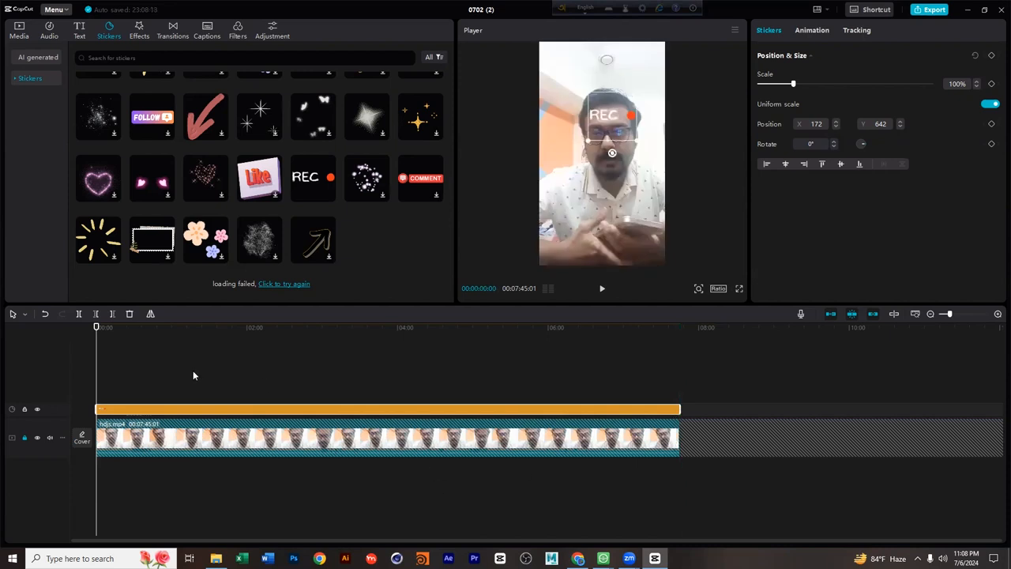
left_click_drag(152, 333, 492, 341)
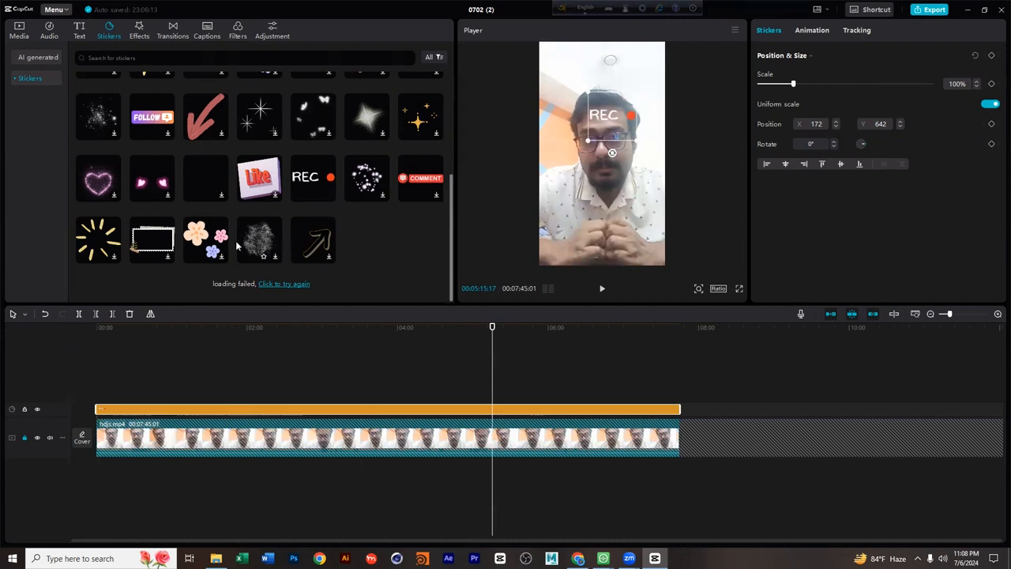
Browse the trending sticker library, retrying the failed load to examine more stickers.
scroll(269, 197, "up", 2)
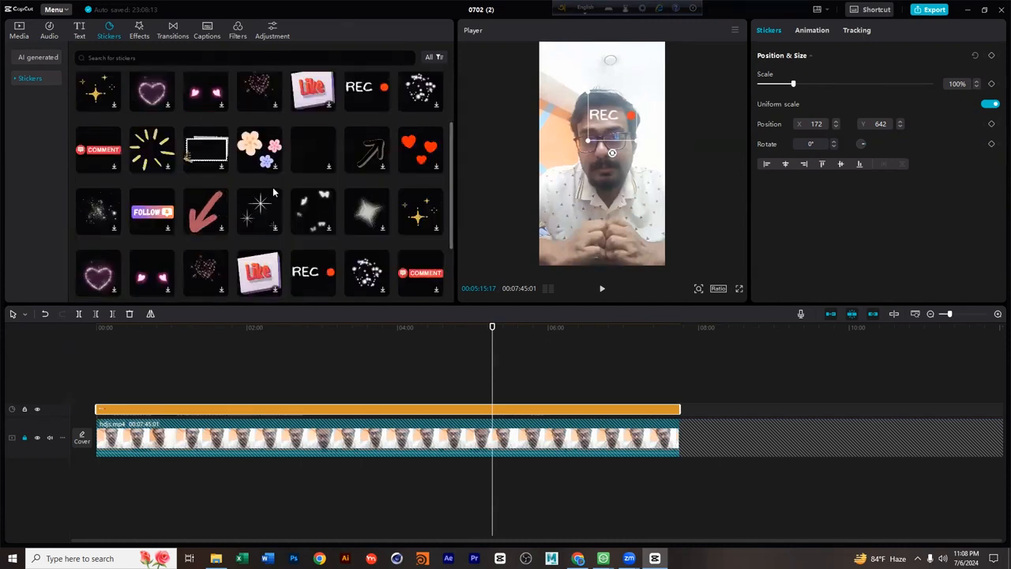
scroll(273, 192, "down", 3)
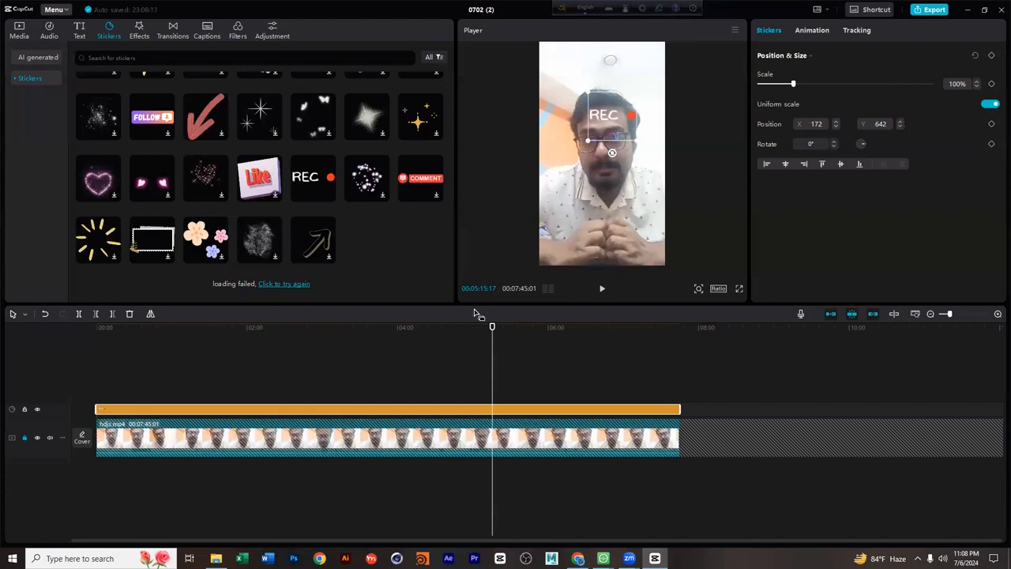
left_click_drag(482, 326, 162, 327)
left_click(304, 284)
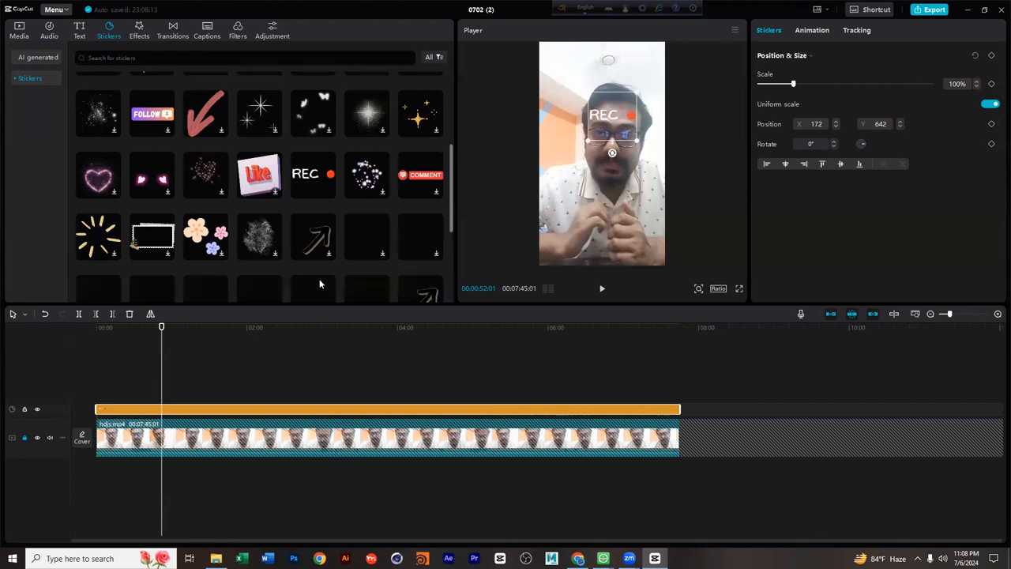
scroll(299, 242, "down", 2)
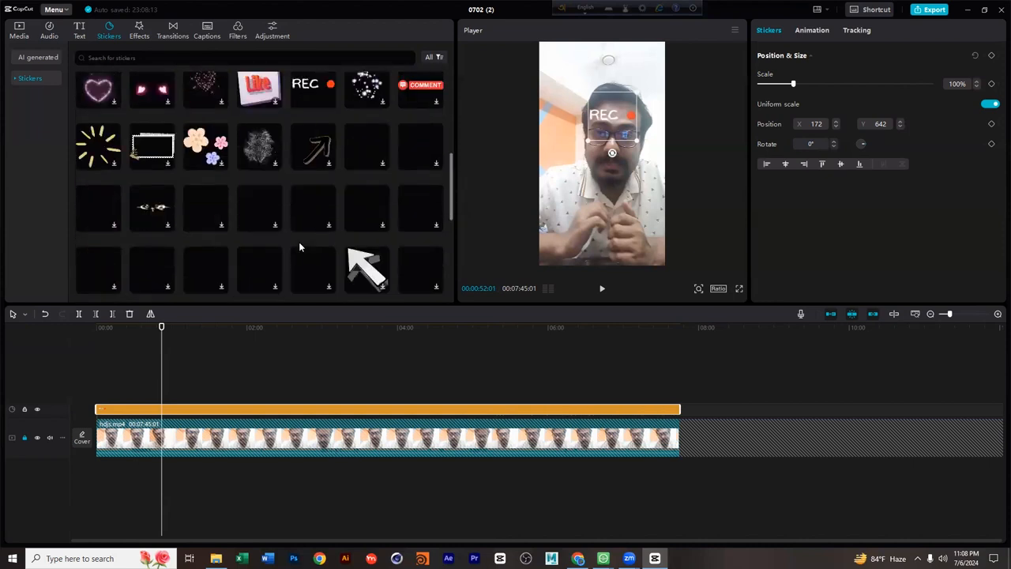
scroll(298, 242, "down", 3)
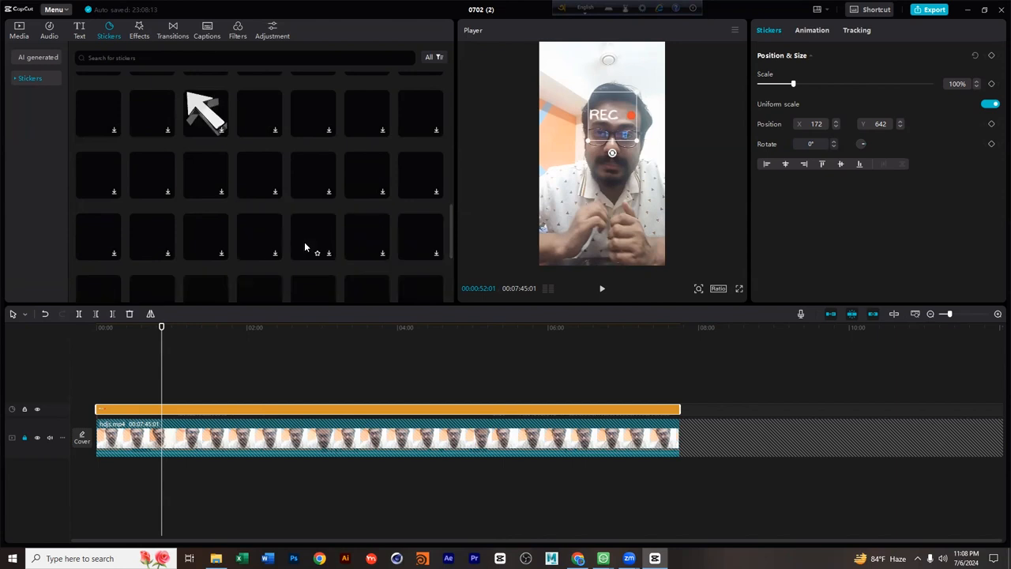
scroll(305, 247, "up", 3)
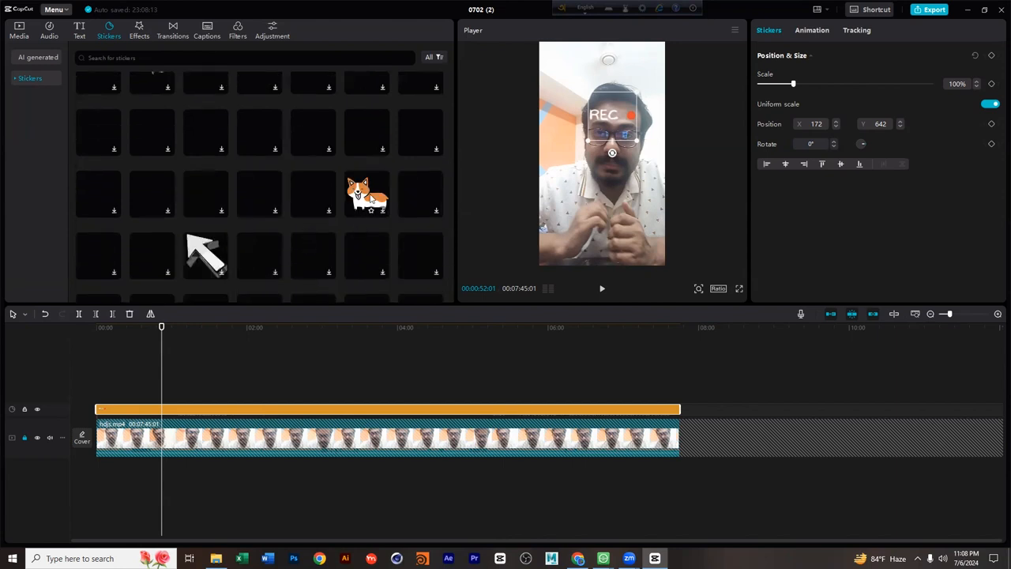
scroll(354, 207, "down", 1)
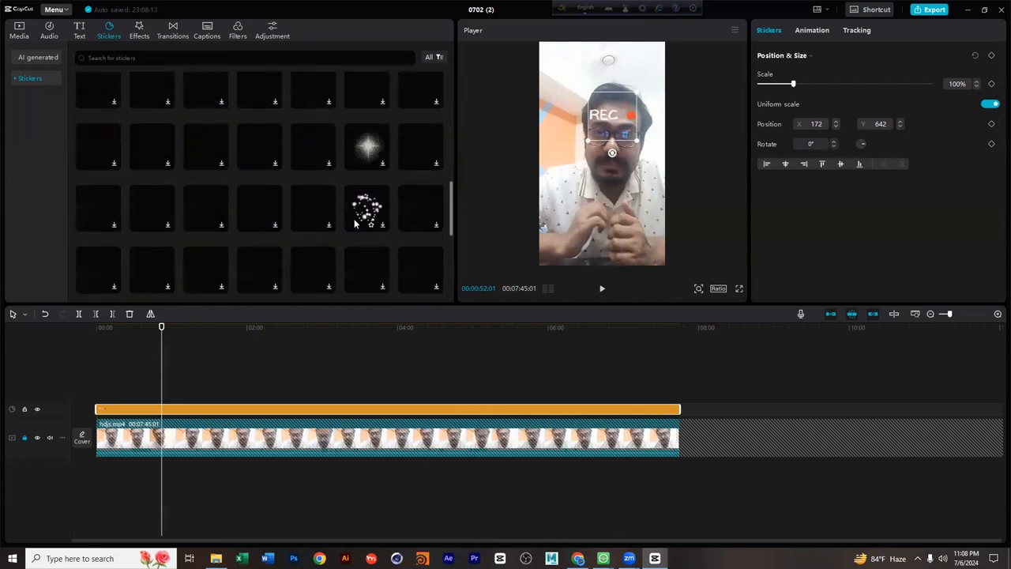
Select the white starburst in the sticker library and enlarge the REC sticker on the video to 144% scale.
scroll(354, 223, "up", 2)
left_click(384, 244)
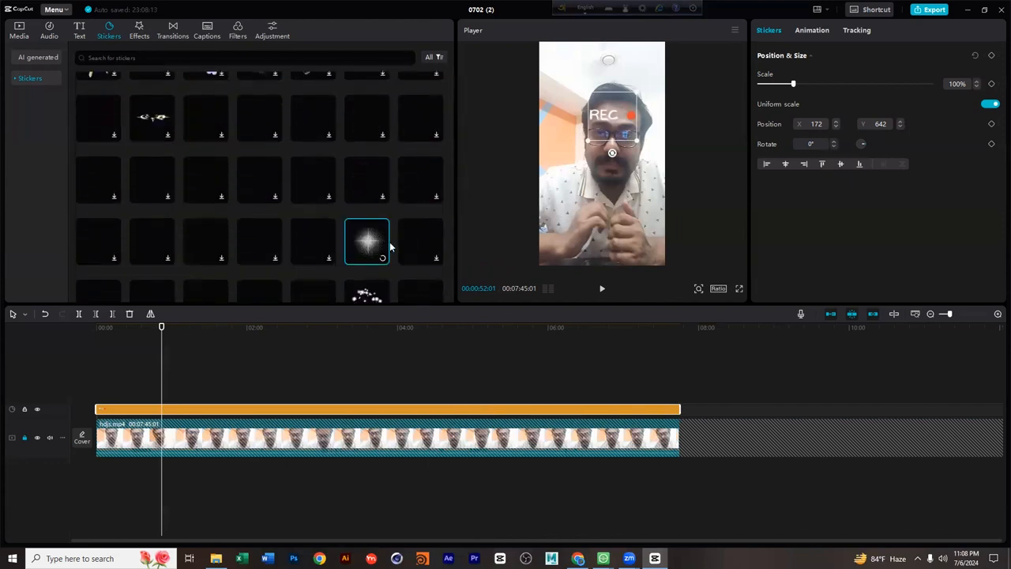
scroll(385, 254, "up", 2)
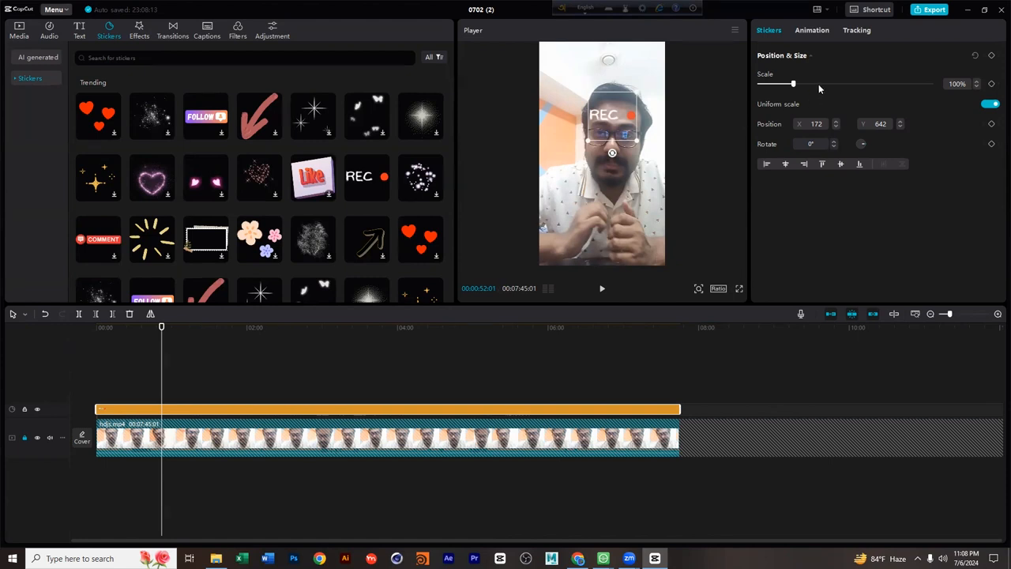
mouse_move(793, 86)
left_mouse_down()
mouse_move(869, 83)
mouse_move(800, 85)
mouse_move(808, 89)
left_mouse_up()
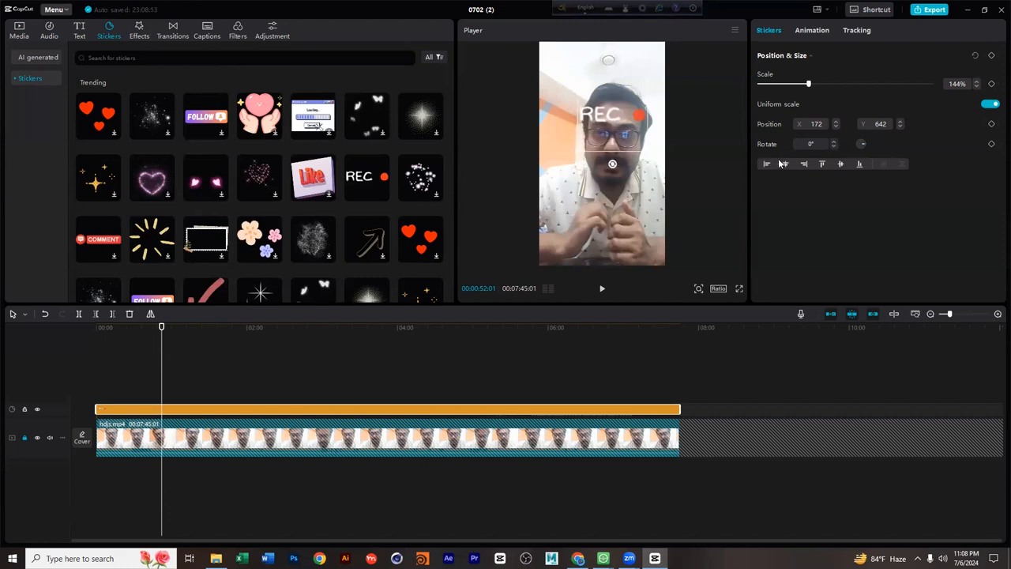
Apply the Mini Zoom entrance animation to the REC sticker and return the playhead to the start of the video.
left_click(815, 32)
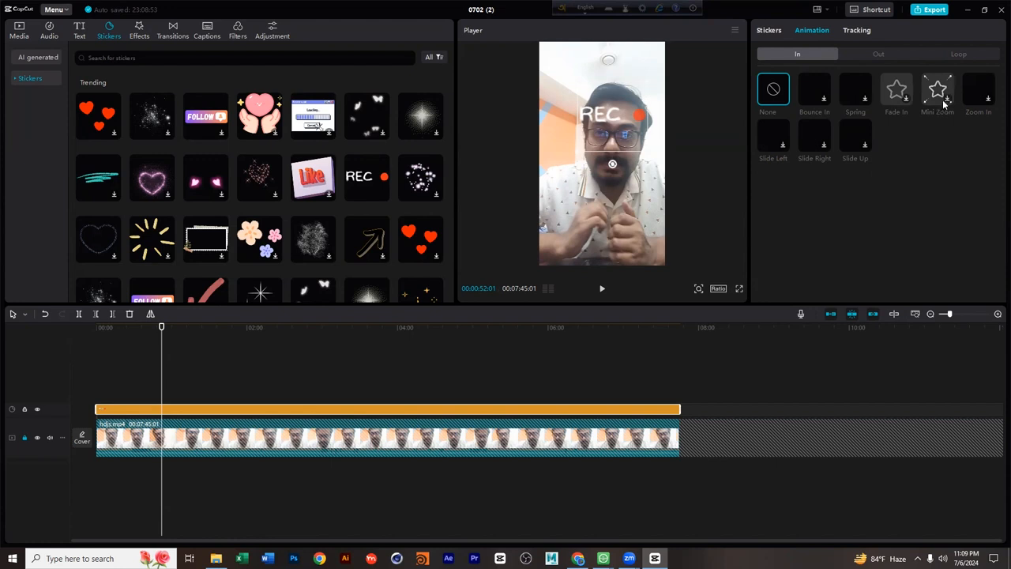
left_click_drag(120, 327, 76, 325)
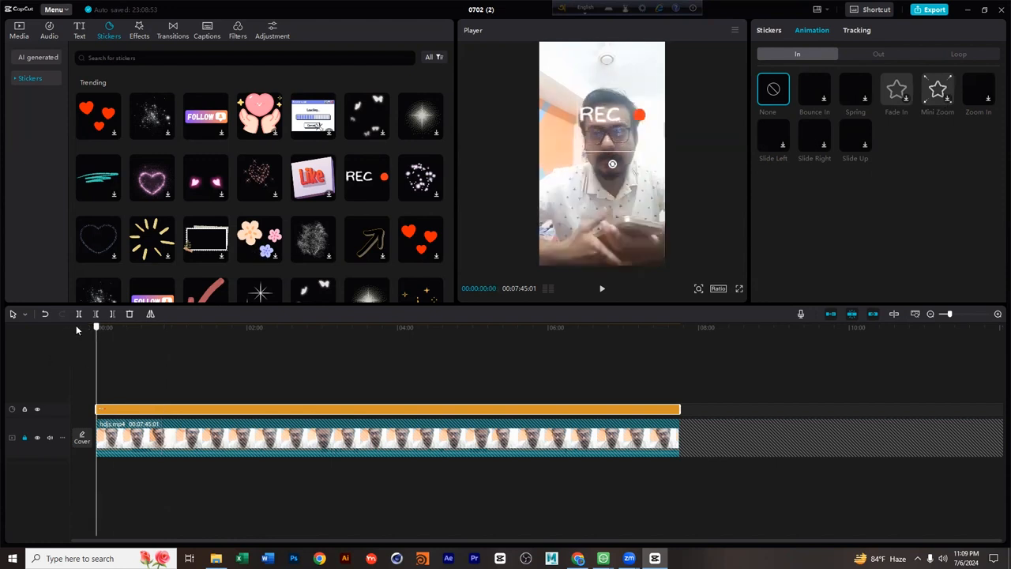
left_click(946, 99)
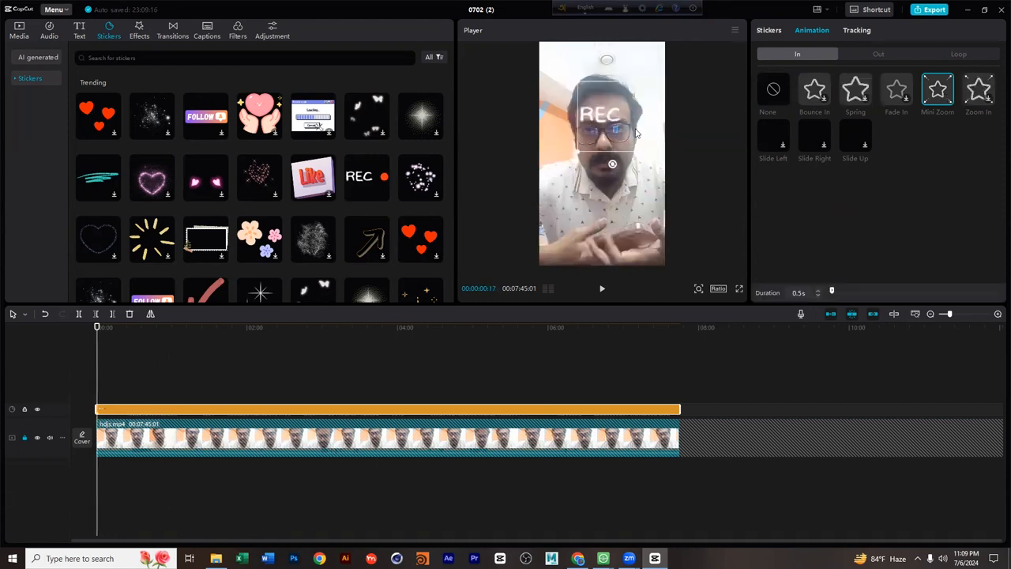
left_click(94, 328)
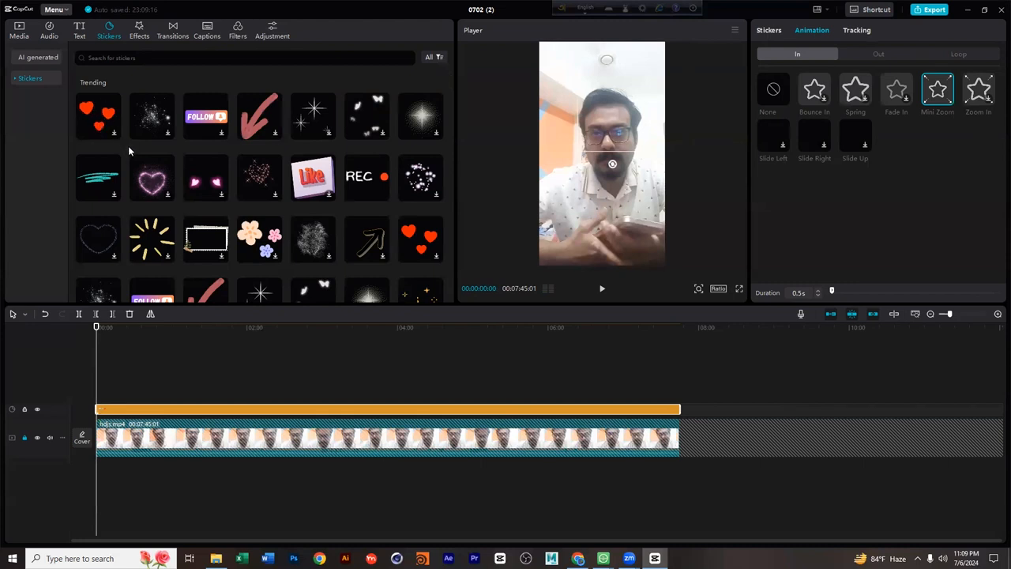
Open the video effects library and delete the REC sticker from the timeline.
left_click(136, 32)
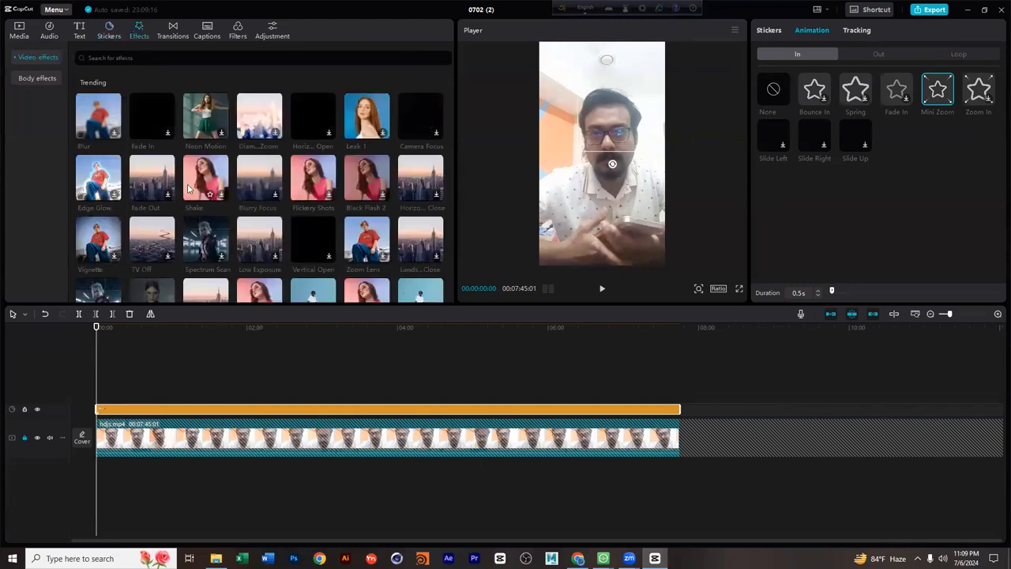
key("Delete")
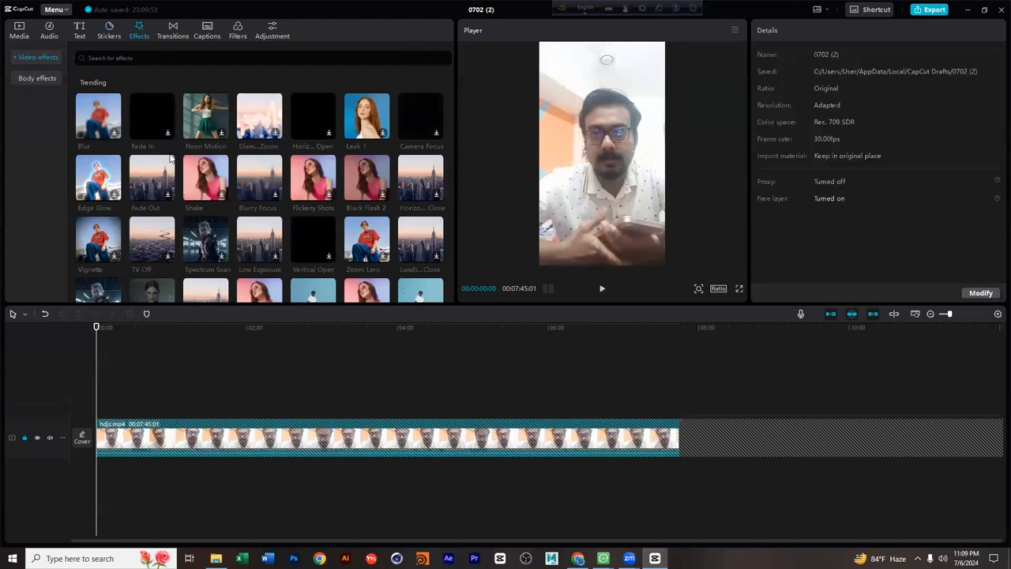
Browse the trending and opening and closing video effects and try to load Neon Motion.
scroll(248, 162, "down", 2)
scroll(248, 162, "down", 10)
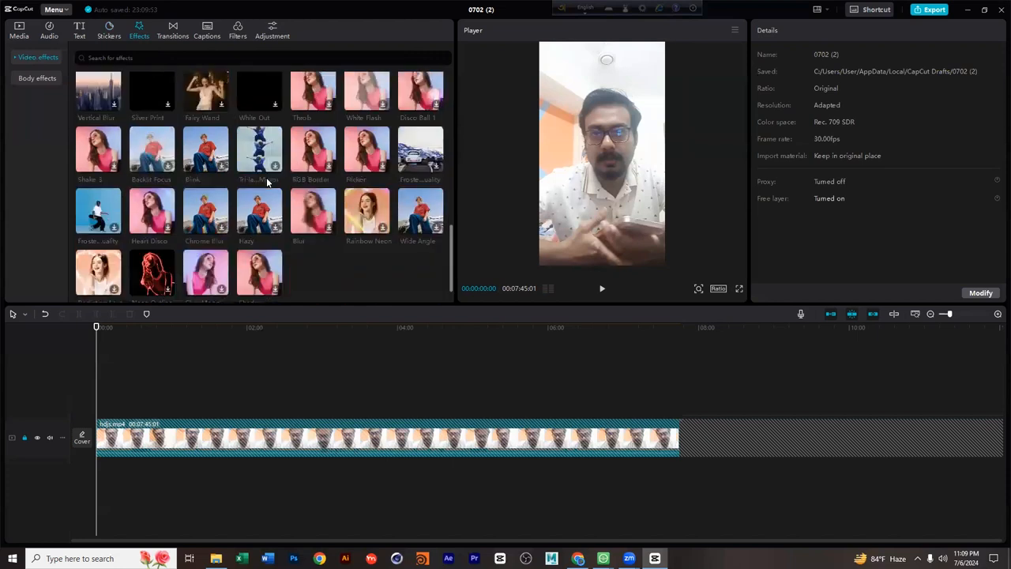
scroll(355, 229, "down", 3)
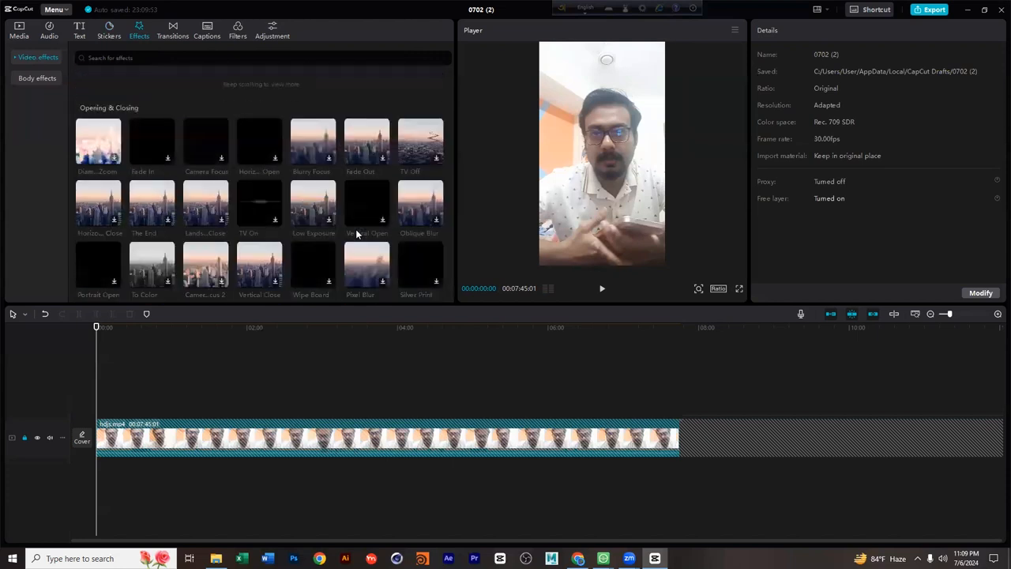
scroll(356, 234, "up", 20)
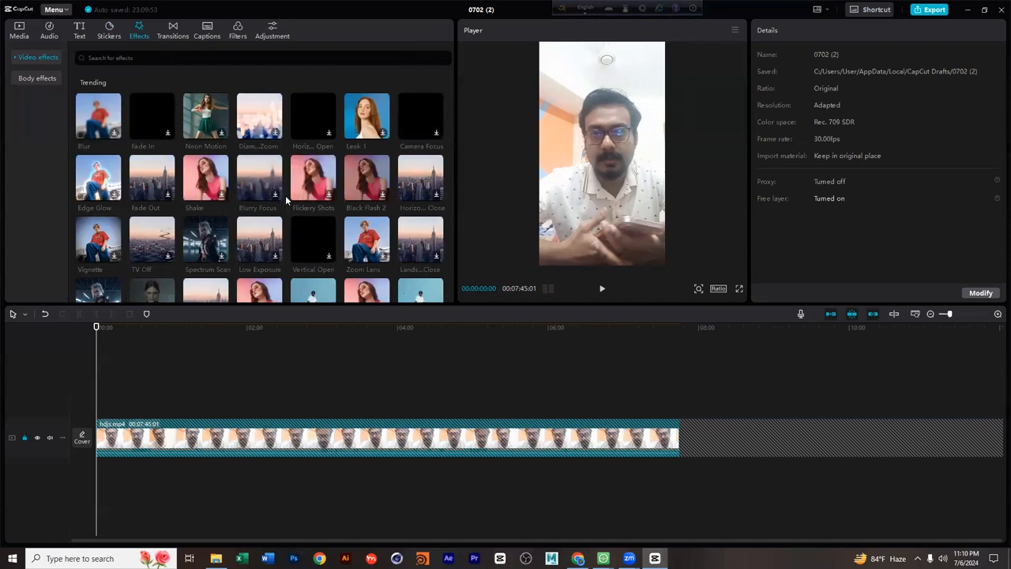
scroll(288, 202, "down", 3)
scroll(289, 205, "up", 4)
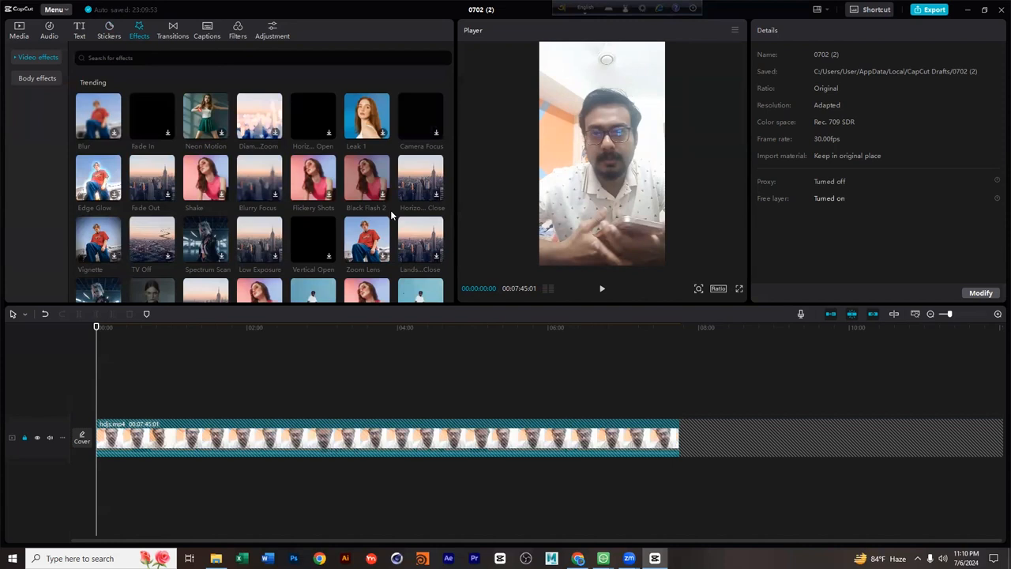
left_click(203, 120)
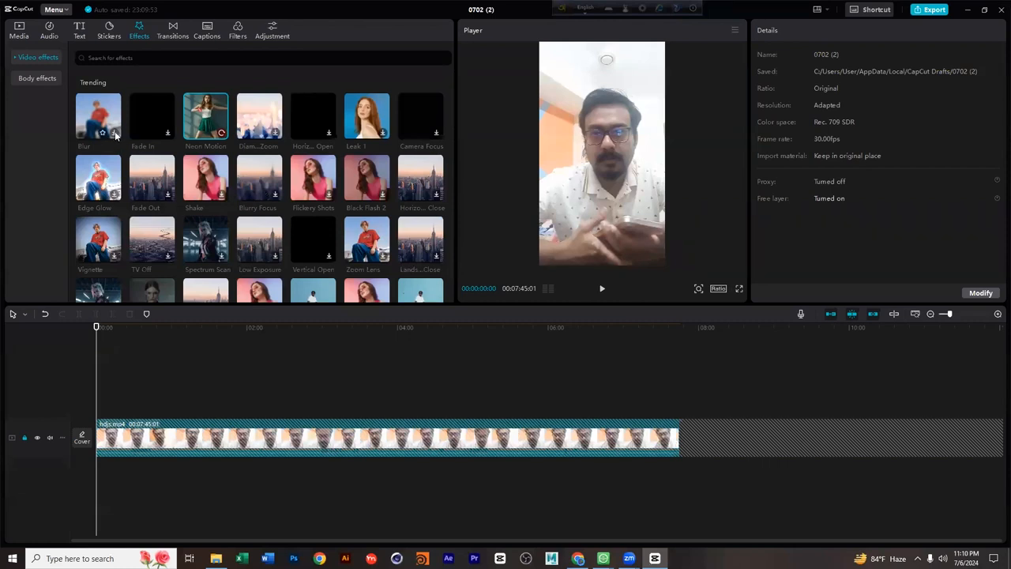
Add the Leak 2 effect at the start of the video, extend it to about 1:08 and preview it.
scroll(407, 226, "down", 3)
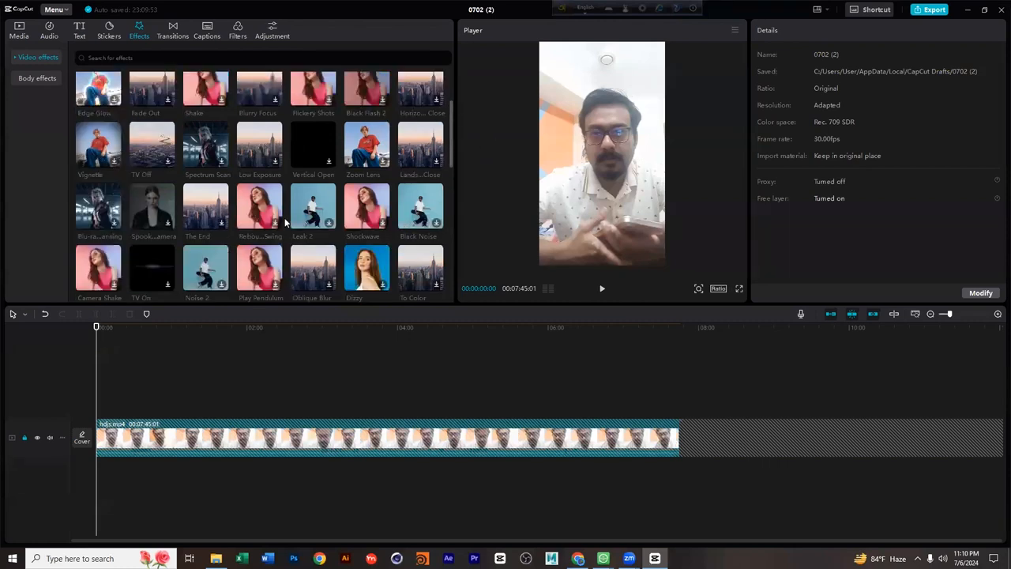
left_click(329, 224)
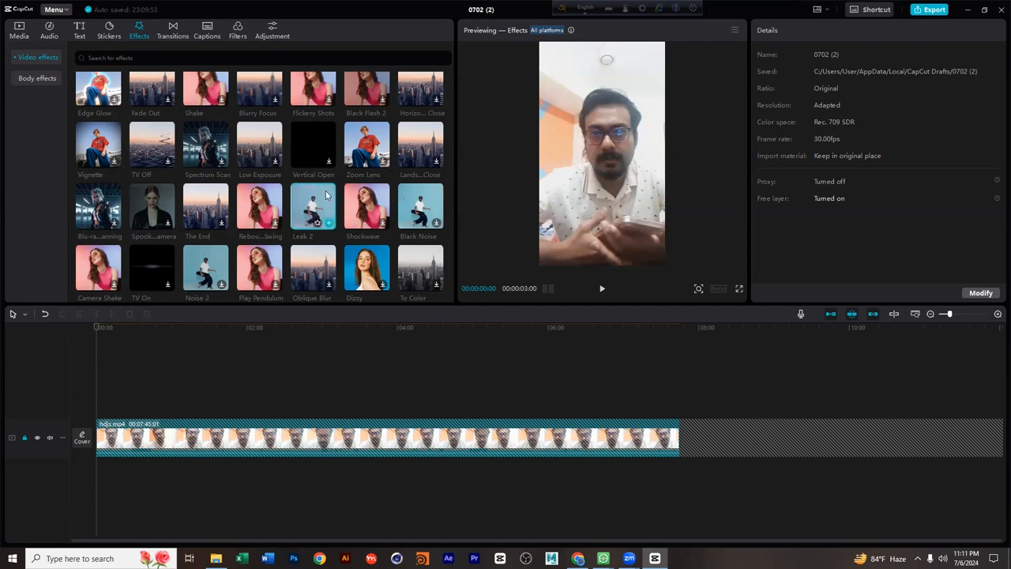
left_click(331, 225)
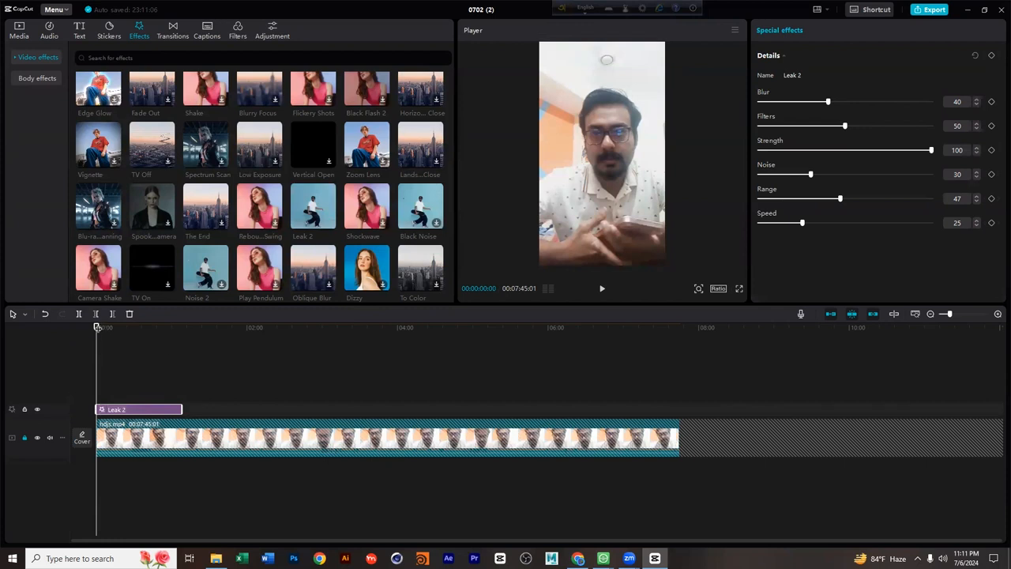
key("space")
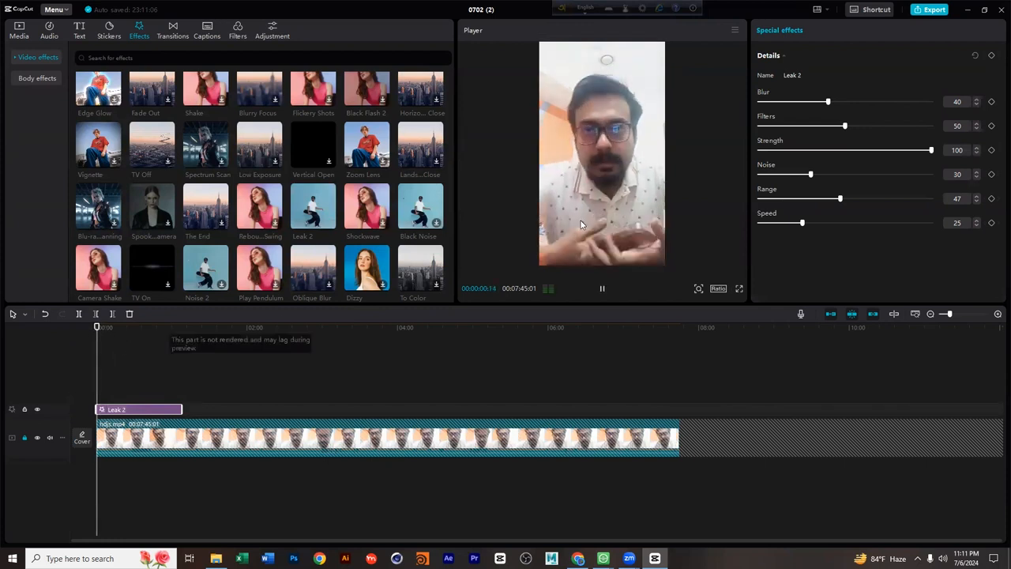
left_click(123, 327)
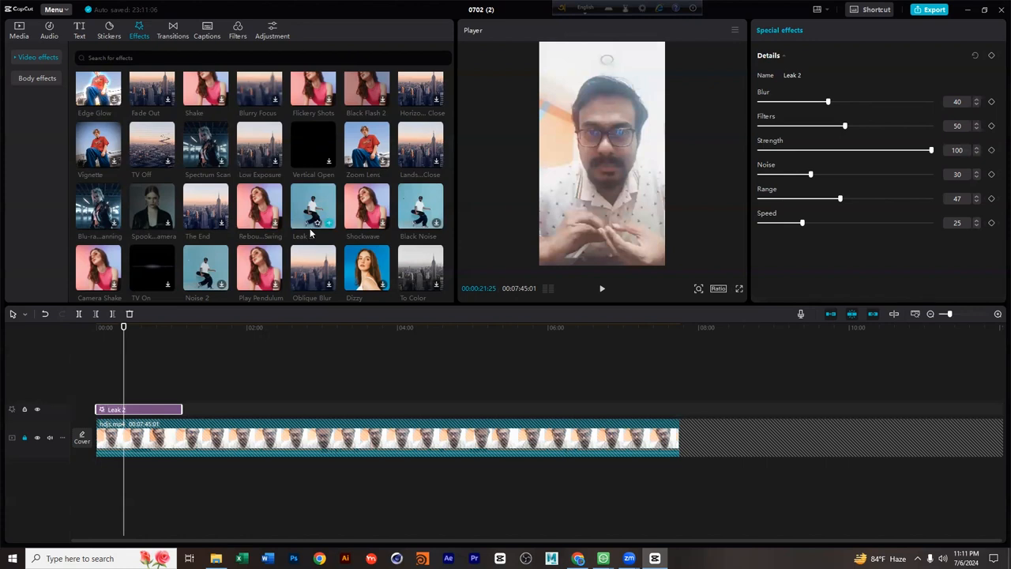
Add the Black Noise effect above the video, spanning about 2:15 to 4:00, and preview it around 2:48.
left_click(427, 206)
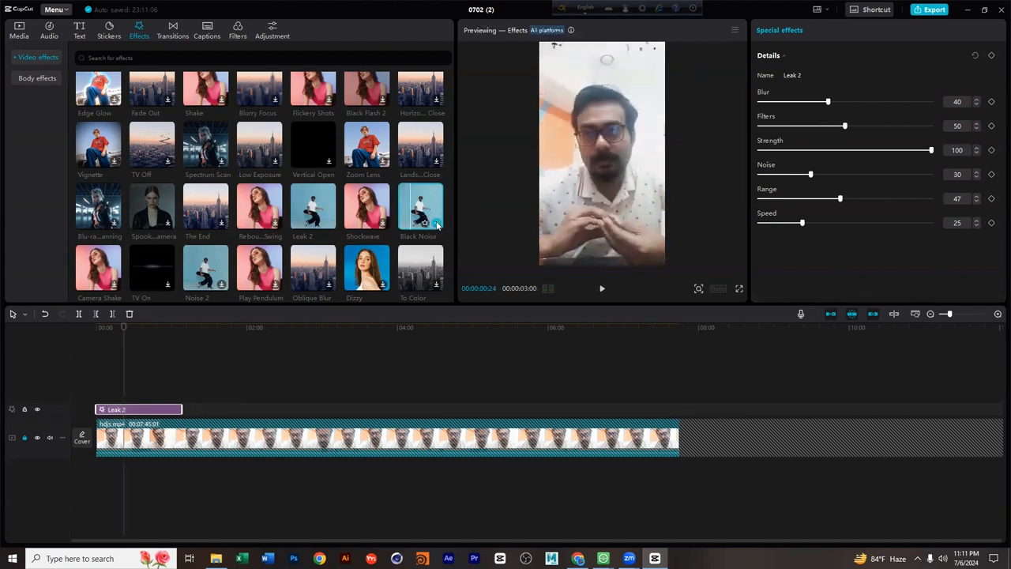
left_click_drag(438, 227, 258, 389)
left_click_drag(167, 396, 309, 394)
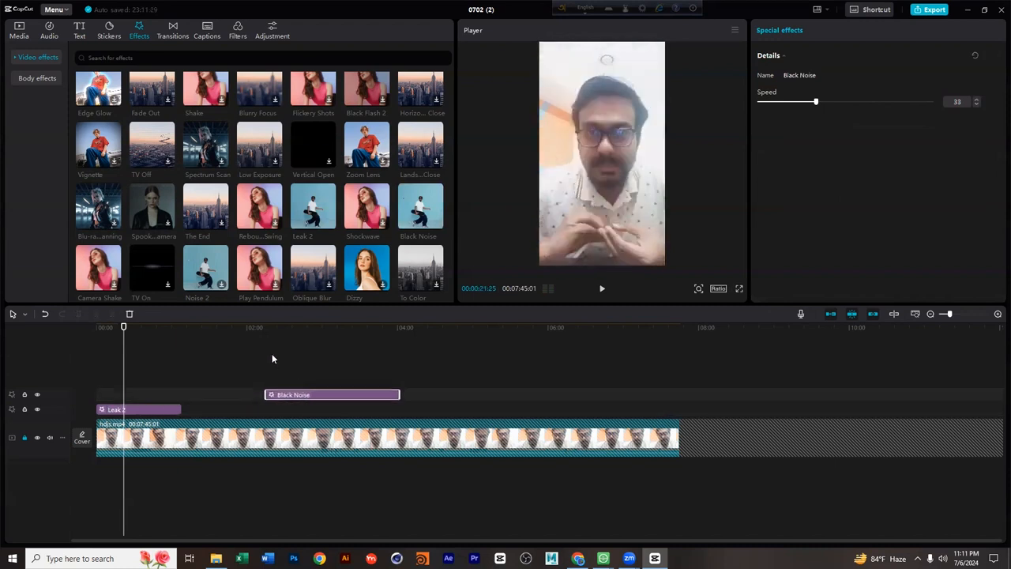
left_click_drag(270, 329, 305, 328)
key("space")
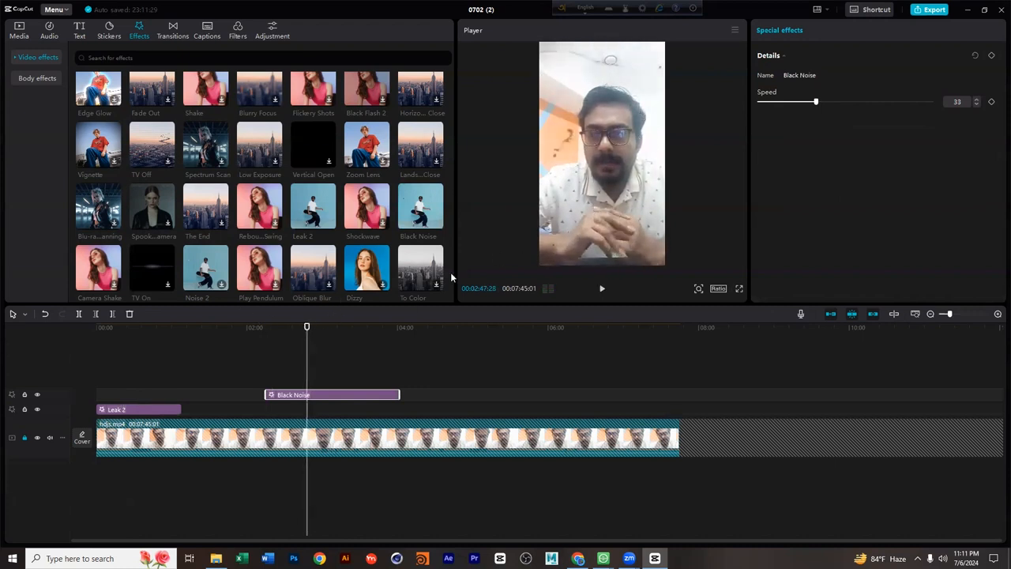
Add the Tri-layer Mirror effect at about 4:35, extend it to about 7:25 and preview it at about 5:35.
left_click_drag(335, 329, 441, 329)
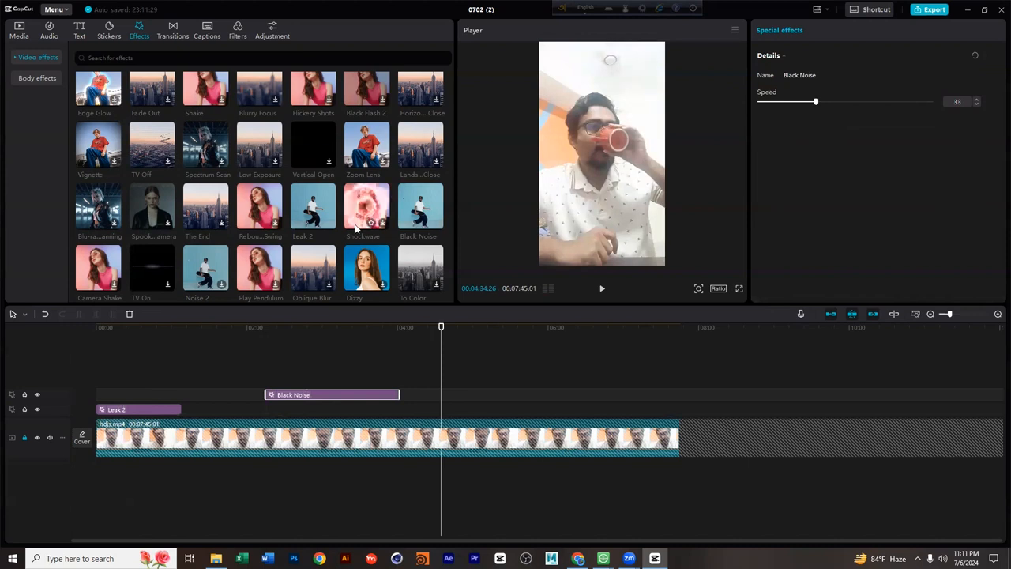
scroll(368, 237, "down", 3)
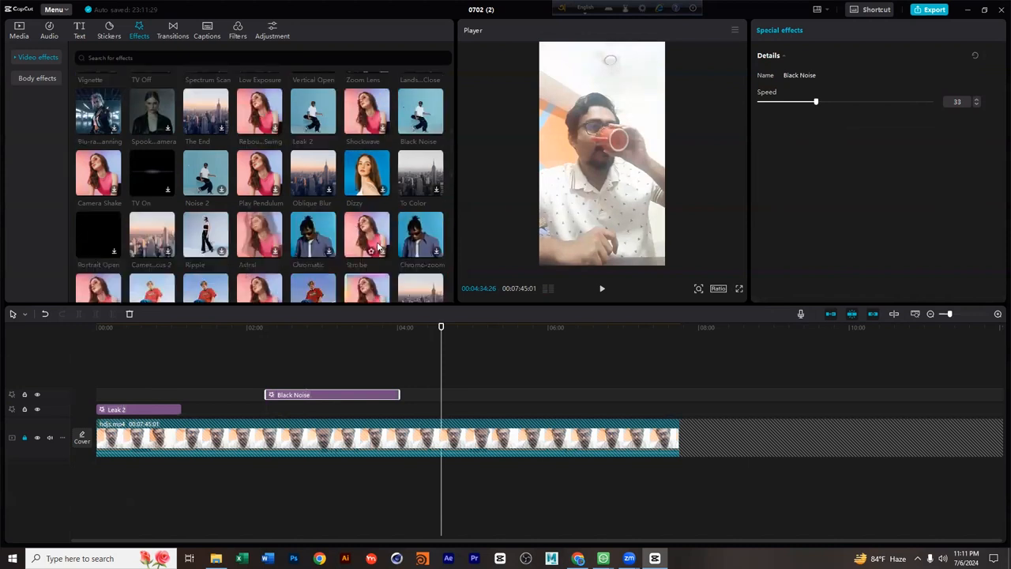
scroll(377, 247, "down", 2)
scroll(377, 247, "down", 2)
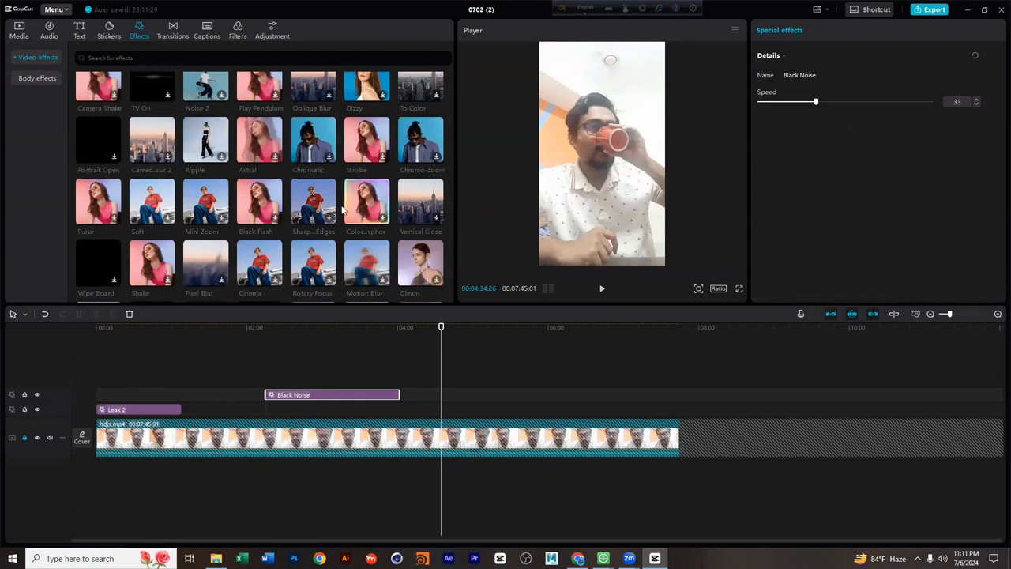
scroll(342, 209, "down", 2)
scroll(320, 210, "down", 2)
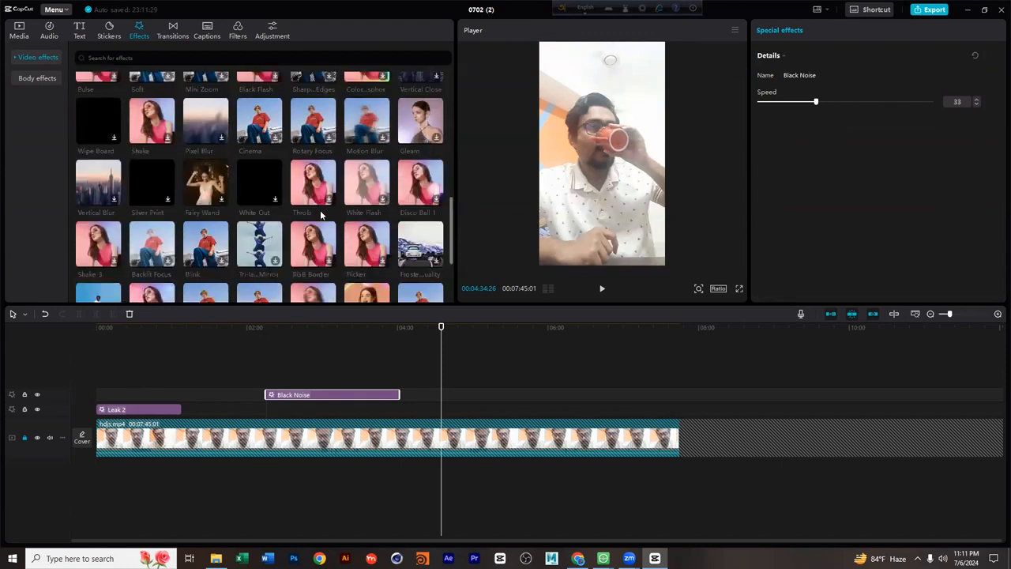
scroll(320, 210, "down", 2)
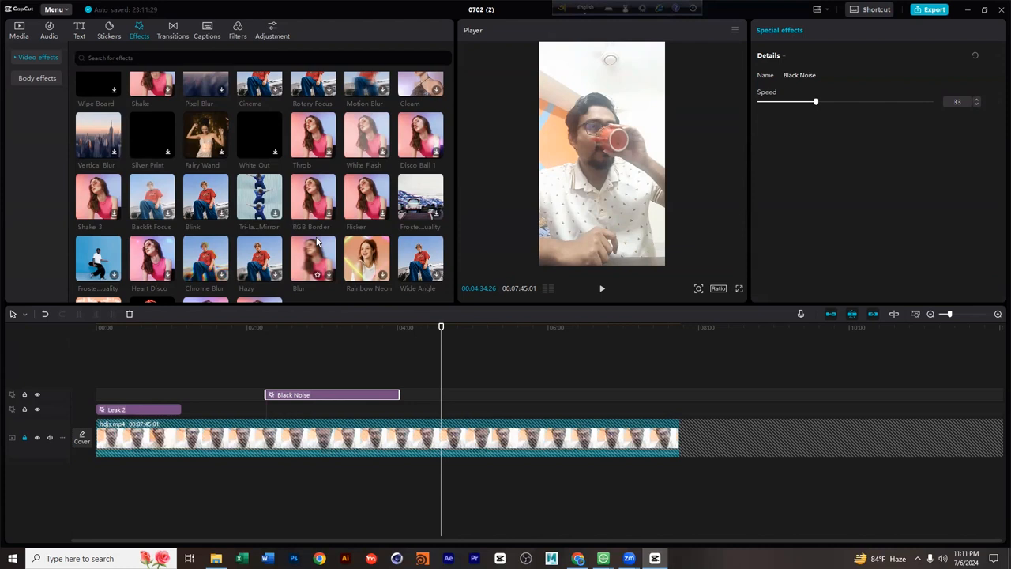
left_click(275, 214)
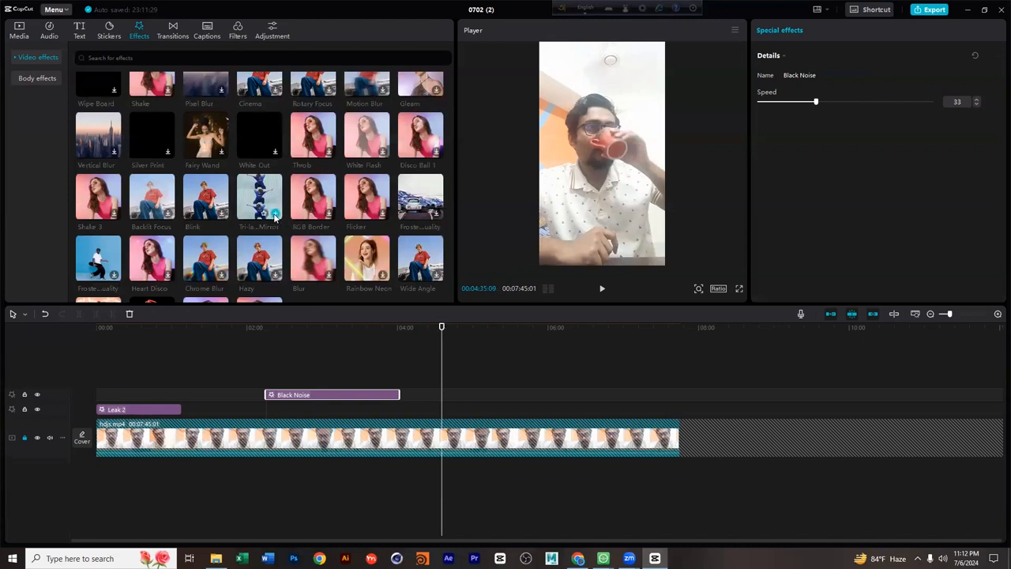
left_click(274, 216)
left_click_drag(446, 409, 656, 405)
left_click_drag(458, 333, 516, 332)
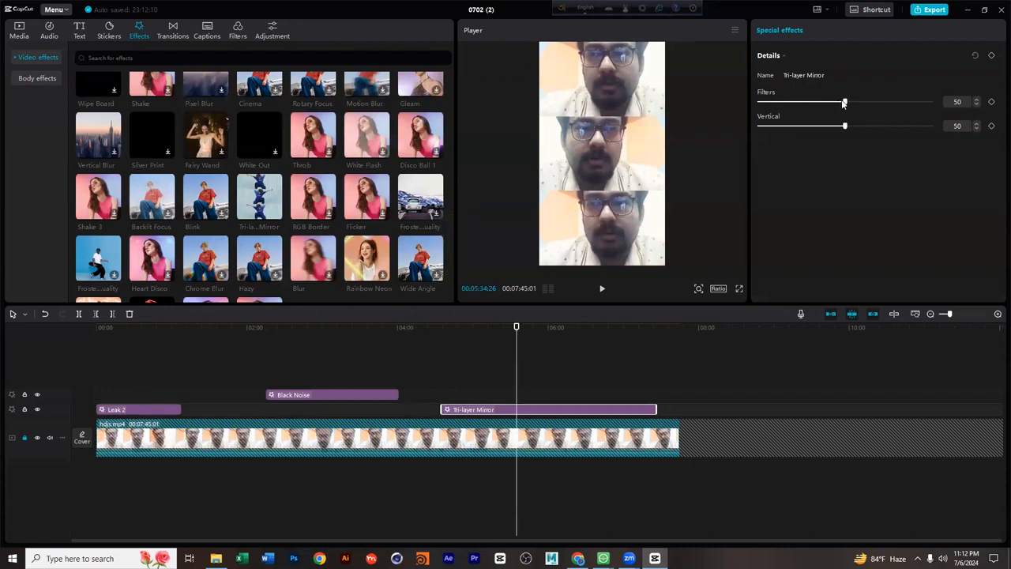
Set the Tri-layer Mirror effect's Filters to 42 and Vertical to 36.
left_click_drag(816, 103, 893, 105)
mouse_move(844, 128)
left_mouse_down()
mouse_move(880, 125)
mouse_move(817, 127)
mouse_move(831, 133)
left_mouse_up()
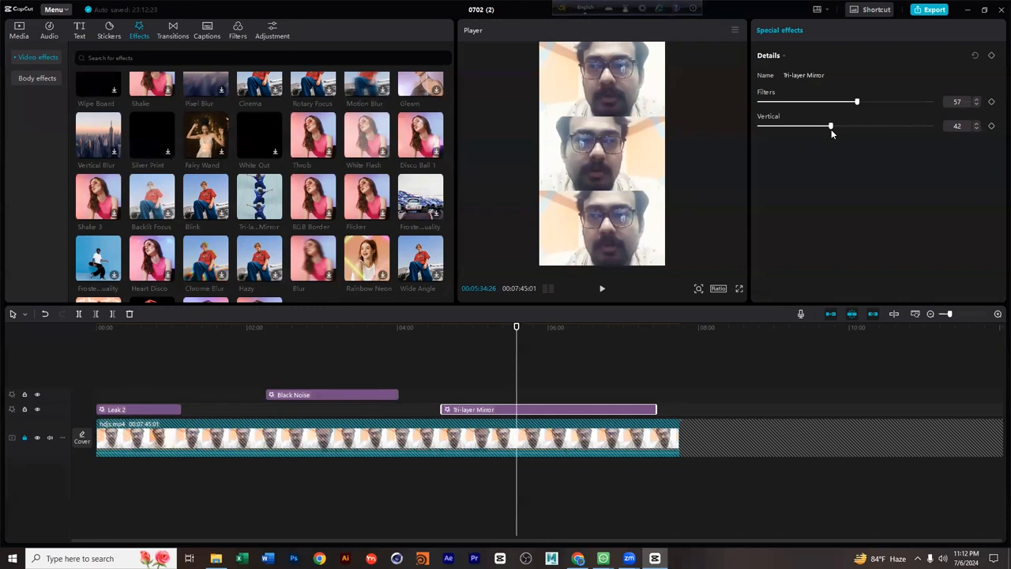
left_click_drag(871, 103, 820, 141)
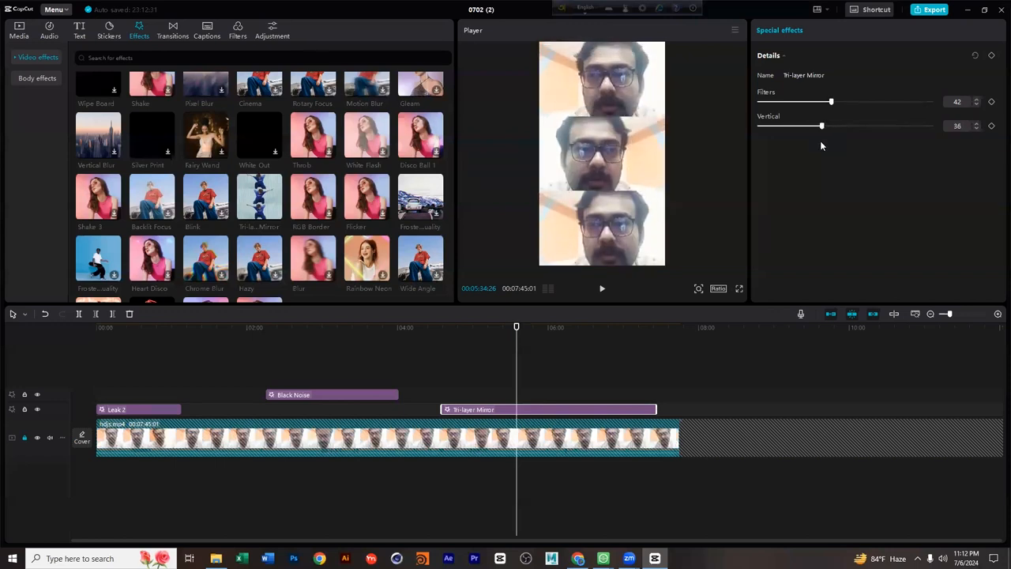
Load and preview the trending Neon Motion effect, and move the playhead to about 5:01.
scroll(357, 195, "down", 2)
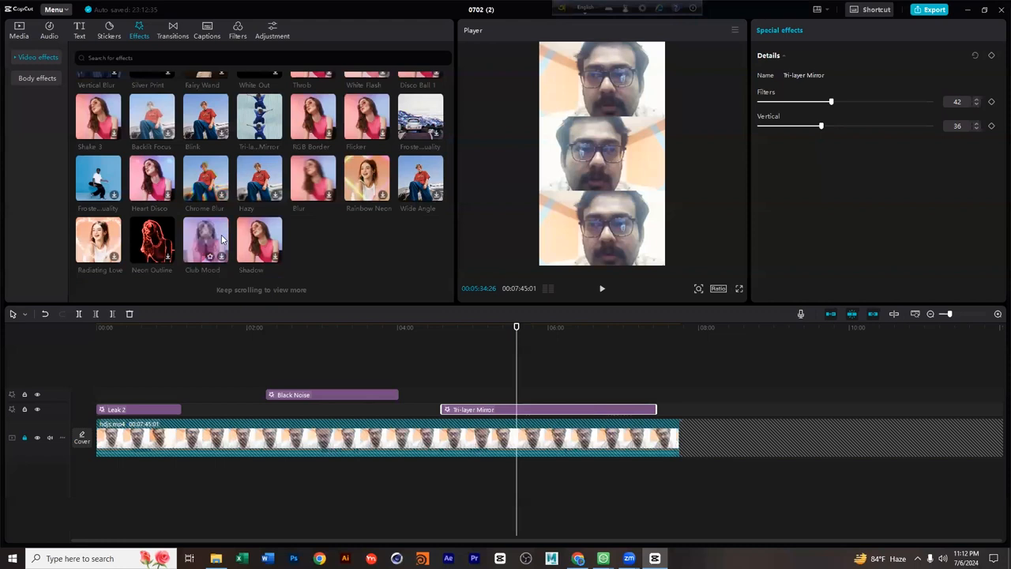
scroll(389, 261, "up", 2)
scroll(435, 264, "down", 2)
left_click_drag(451, 271, 447, 109)
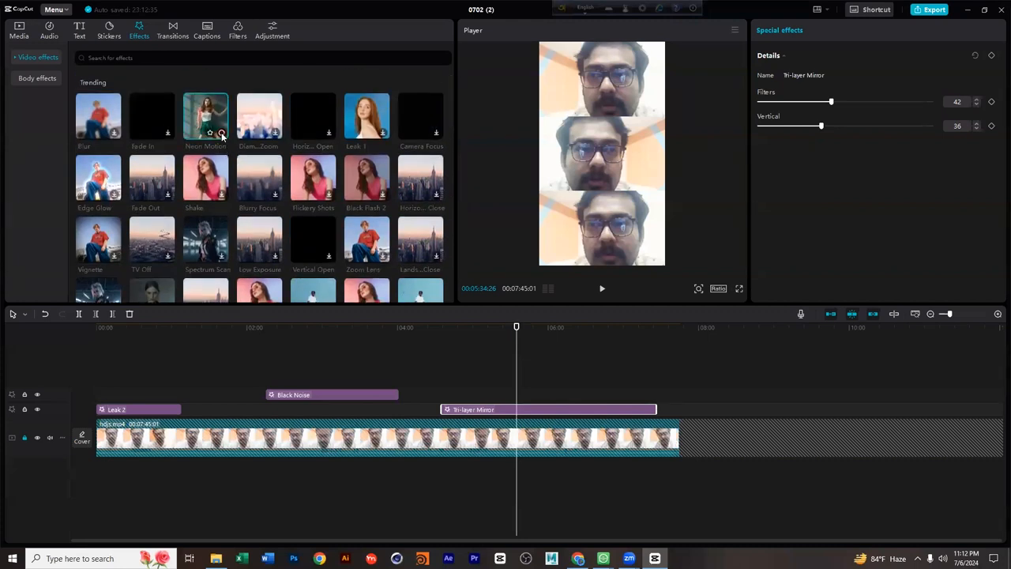
left_click(221, 133)
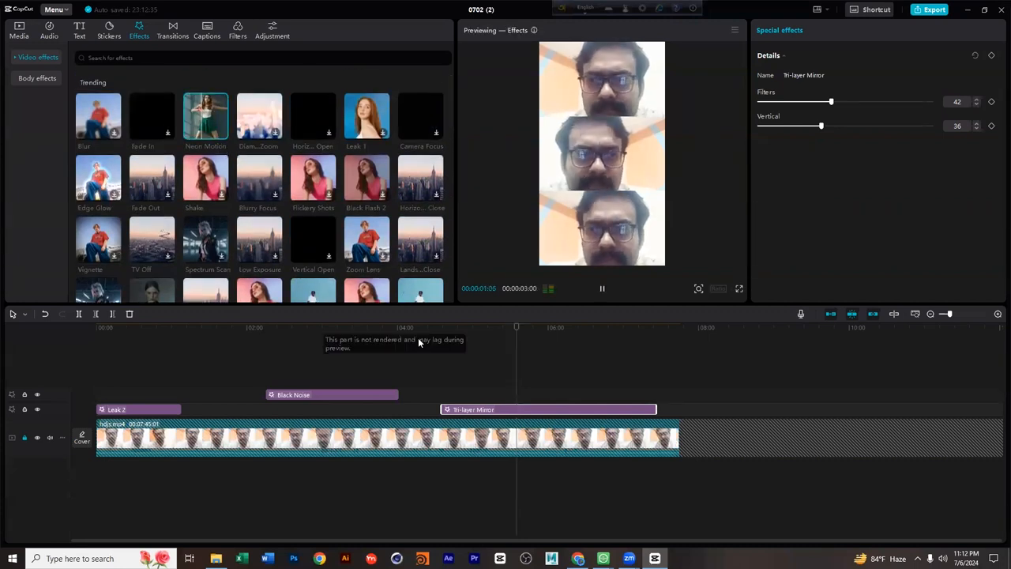
left_click(474, 367)
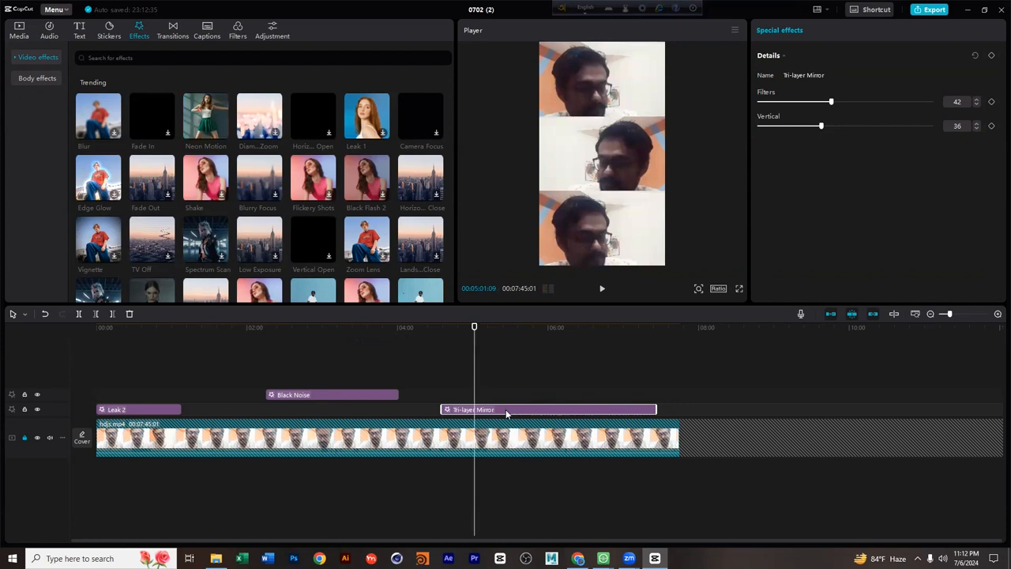
Replace the Tri-layer Mirror effect with Neon Motion, spanning about 5:01 to 6:19, and preview it from about 5:48.
key("Delete")
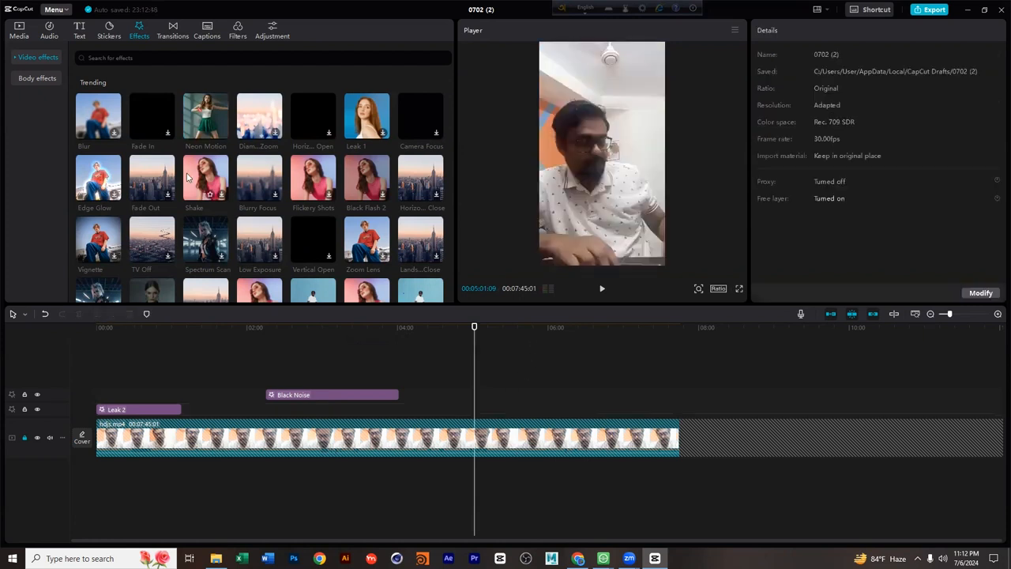
left_click(222, 134)
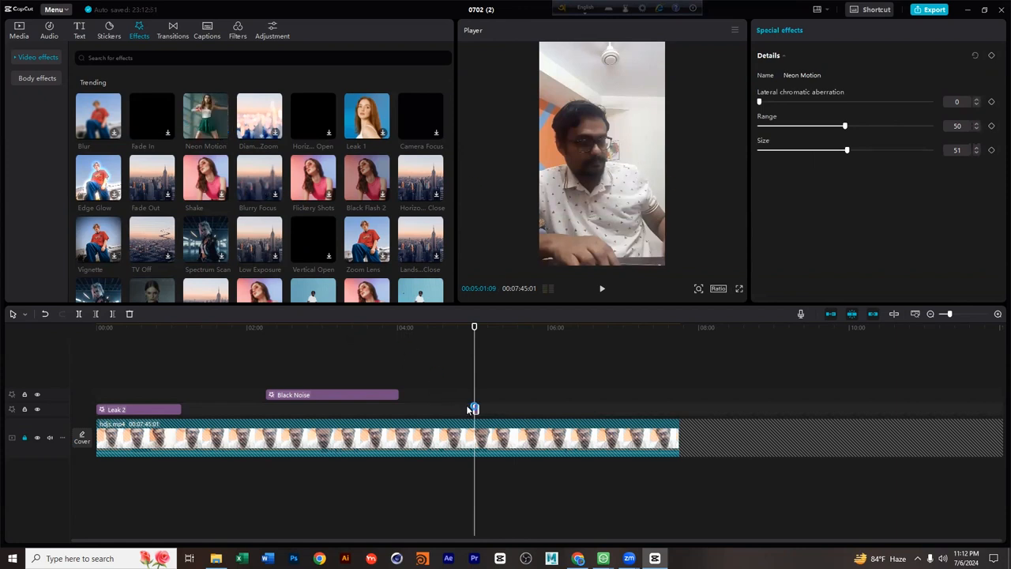
left_click_drag(480, 327, 533, 327)
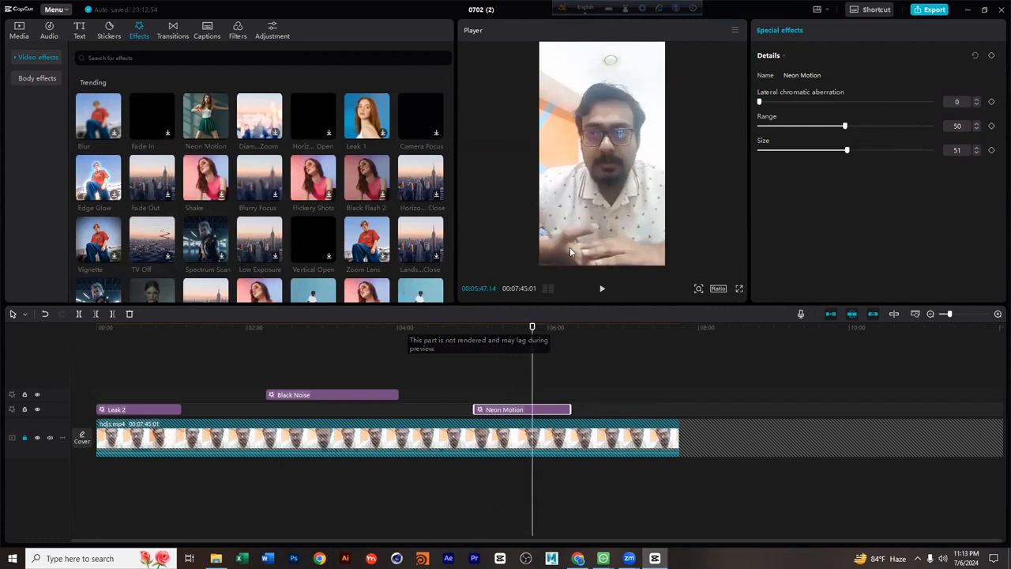
key("space")
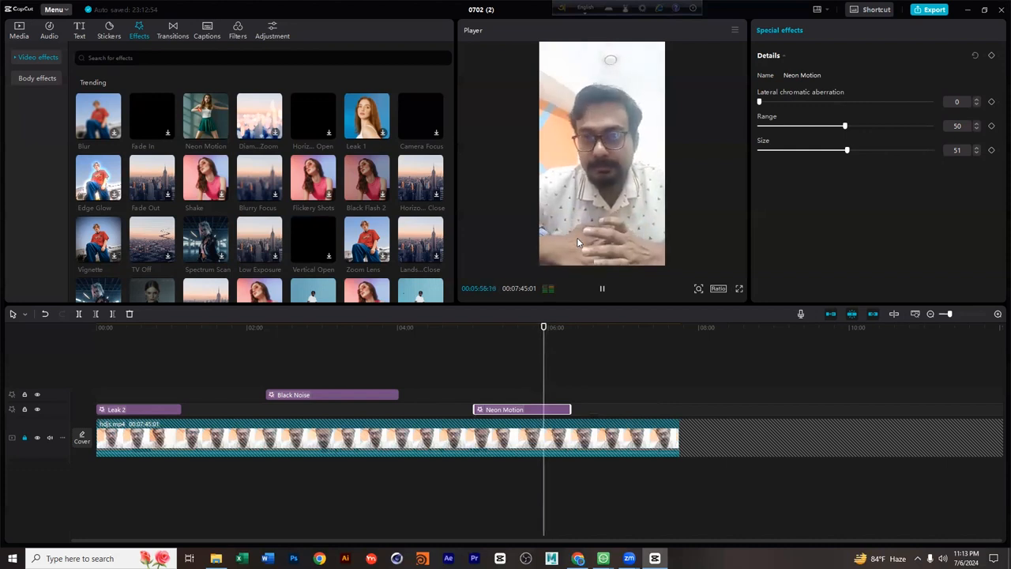
left_click(540, 327)
left_click_drag(540, 327, 534, 326)
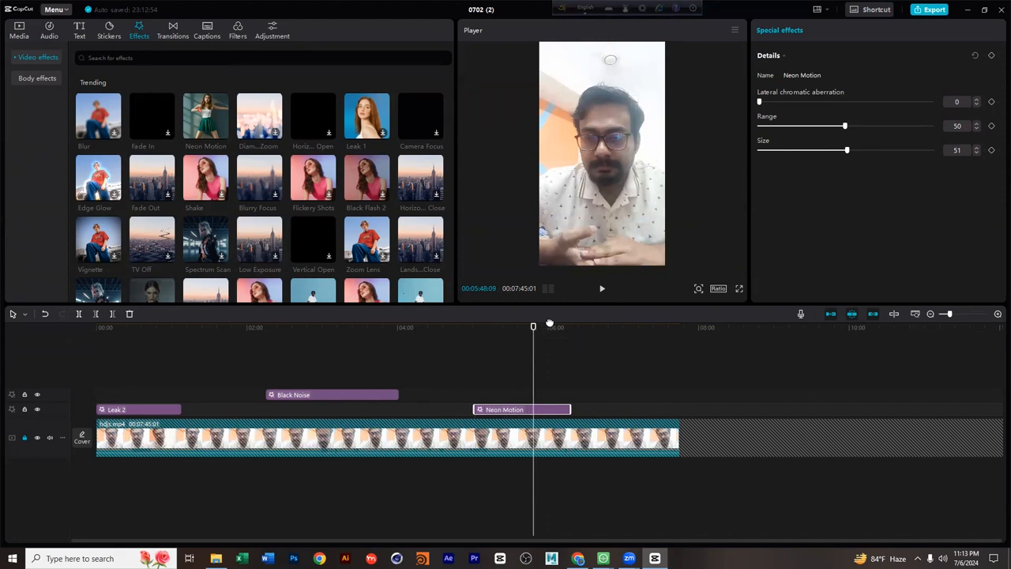
Raise the Neon Motion effect's Lateral chromatic aberration and Size, check the look up to about 6:00, and delete the effect.
left_click_drag(760, 102, 932, 150)
mouse_move(533, 328)
left_mouse_down()
mouse_move(508, 330)
mouse_move(567, 336)
mouse_move(474, 340)
mouse_move(558, 339)
mouse_move(548, 340)
left_mouse_up()
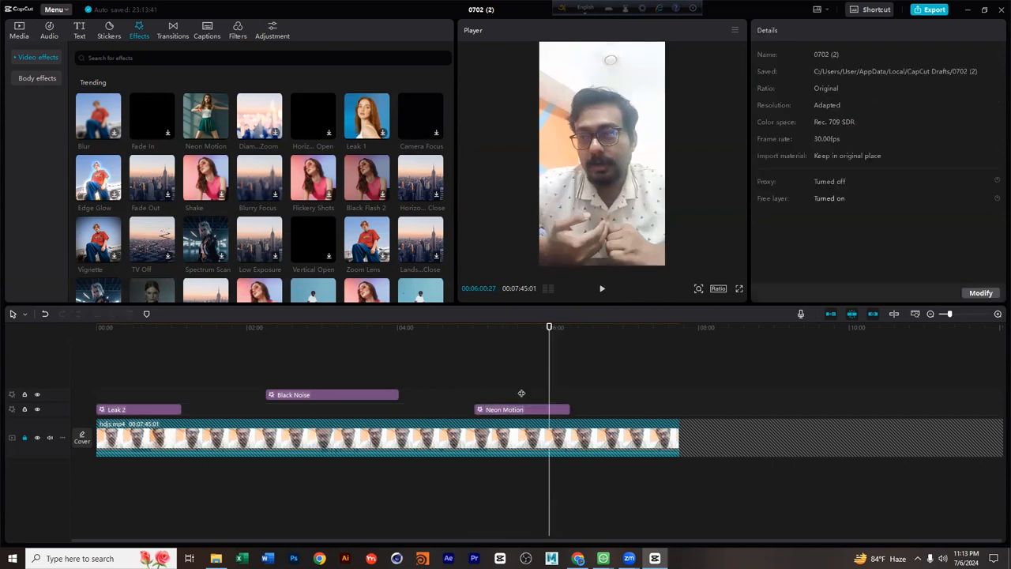
left_click(524, 410)
key("Delete")
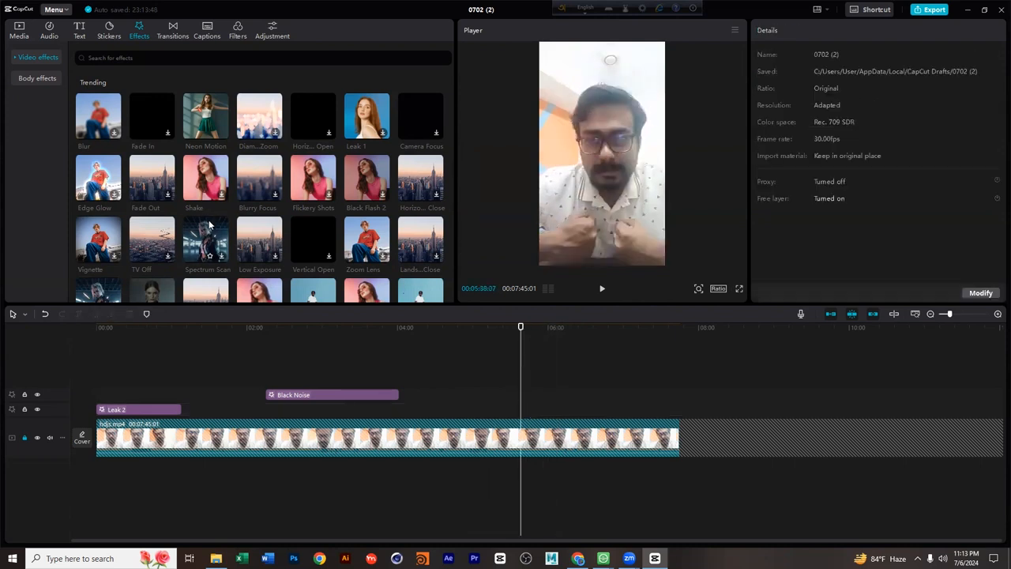
Add the Spectrum Scan effect at about 5:34, extend it to about 6:58 and play its beginning.
left_click(222, 255)
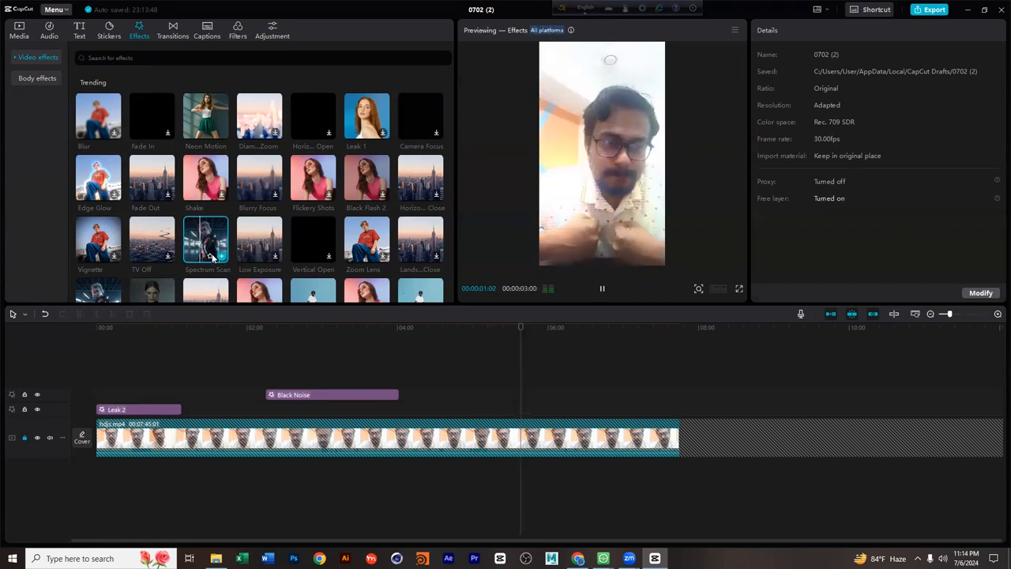
left_click(516, 327)
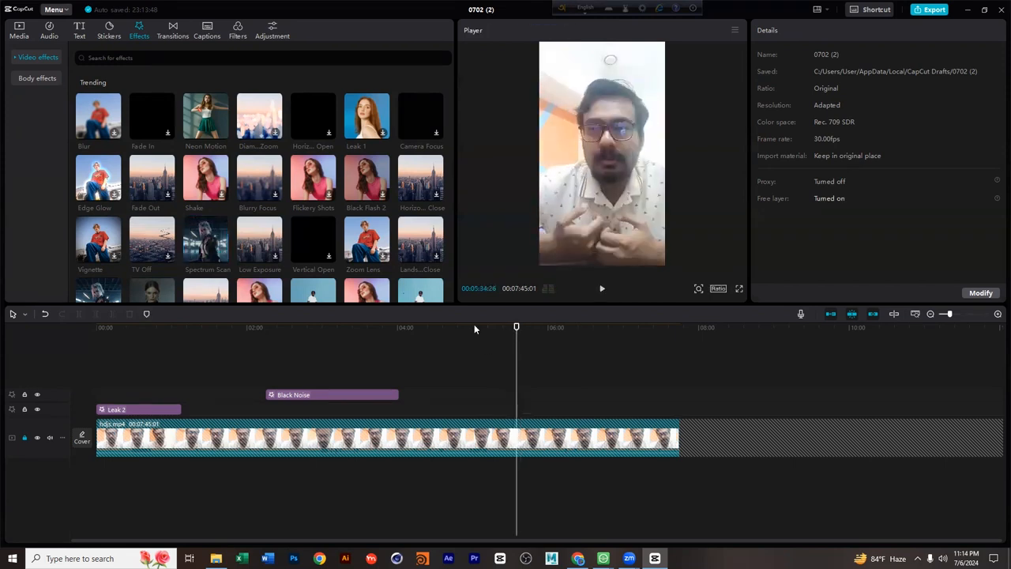
left_click(220, 260)
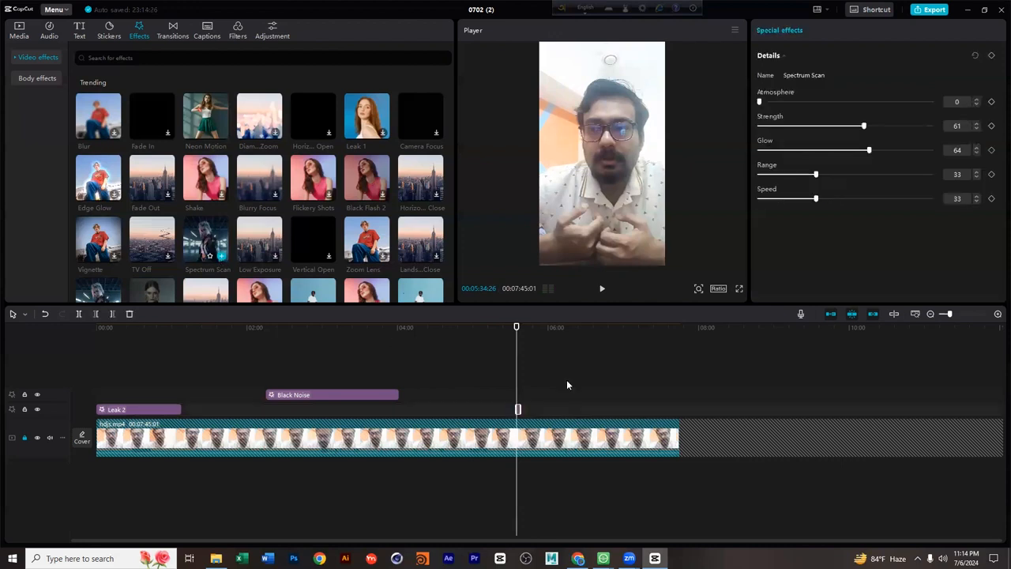
left_click_drag(524, 409, 623, 409)
left_click(513, 327)
key("space")
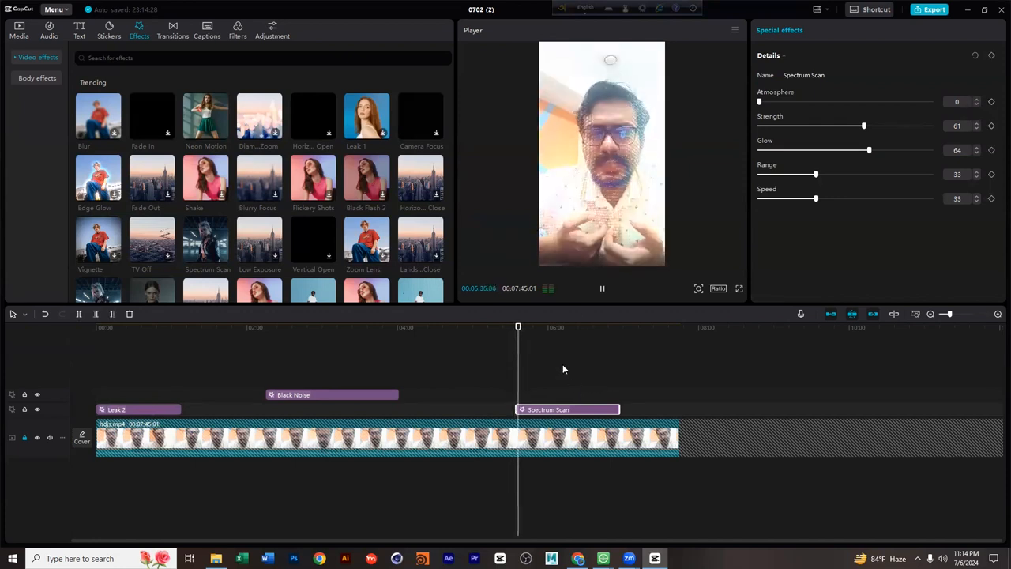
key("space")
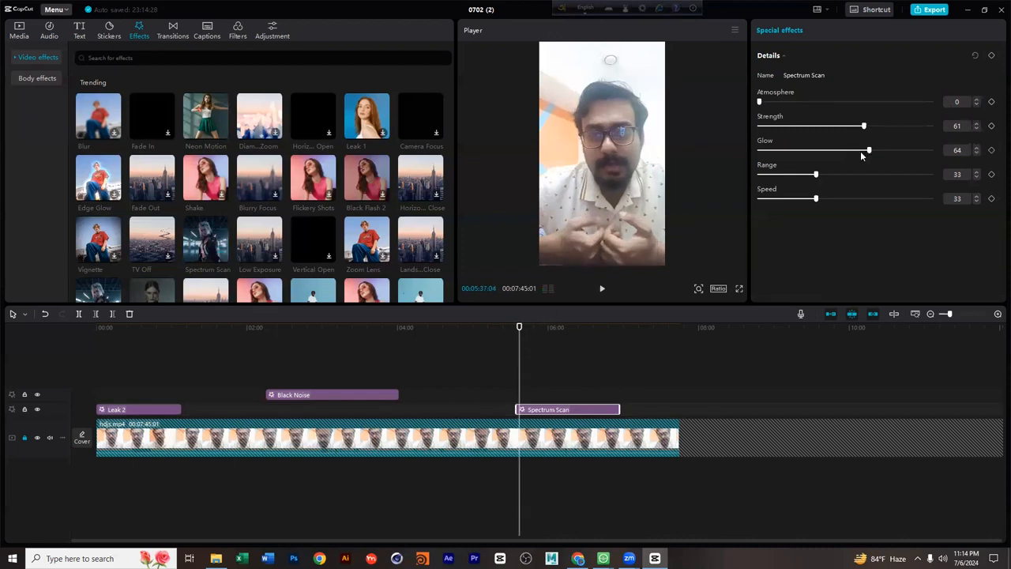
Set Spectrum Scan's Atmosphere to 5, Strength to 93, Glow to 98, Range to 61 and Speed to 31, and preview it around 5:55.
left_click_drag(870, 150, 912, 150)
left_click_drag(868, 126, 920, 126)
left_click_drag(829, 173, 863, 173)
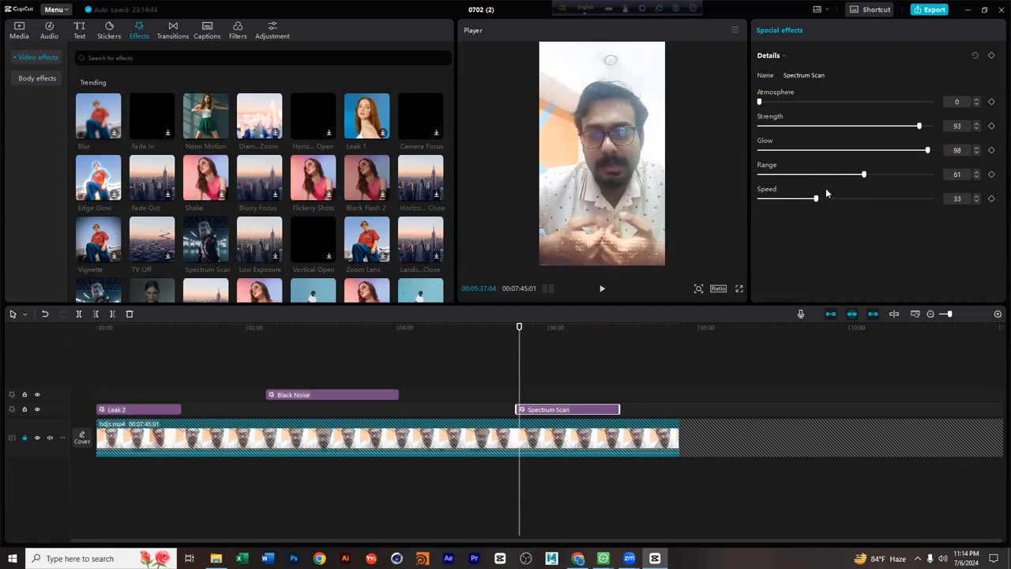
mouse_move(820, 198)
left_mouse_down()
mouse_move(851, 198)
mouse_move(815, 197)
left_mouse_up()
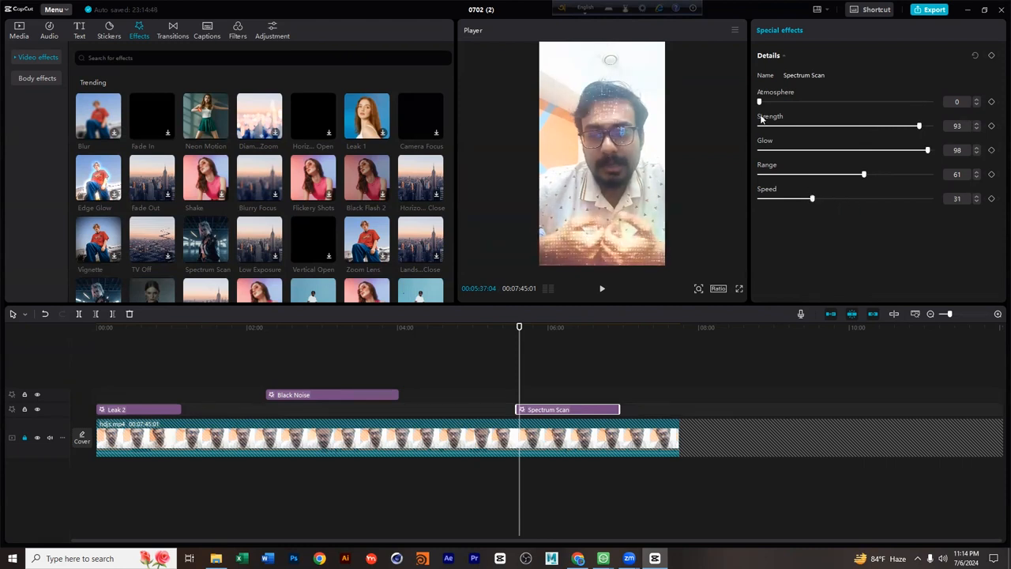
mouse_move(759, 102)
left_mouse_down()
mouse_move(826, 101)
mouse_move(771, 102)
left_mouse_up()
left_click(552, 327)
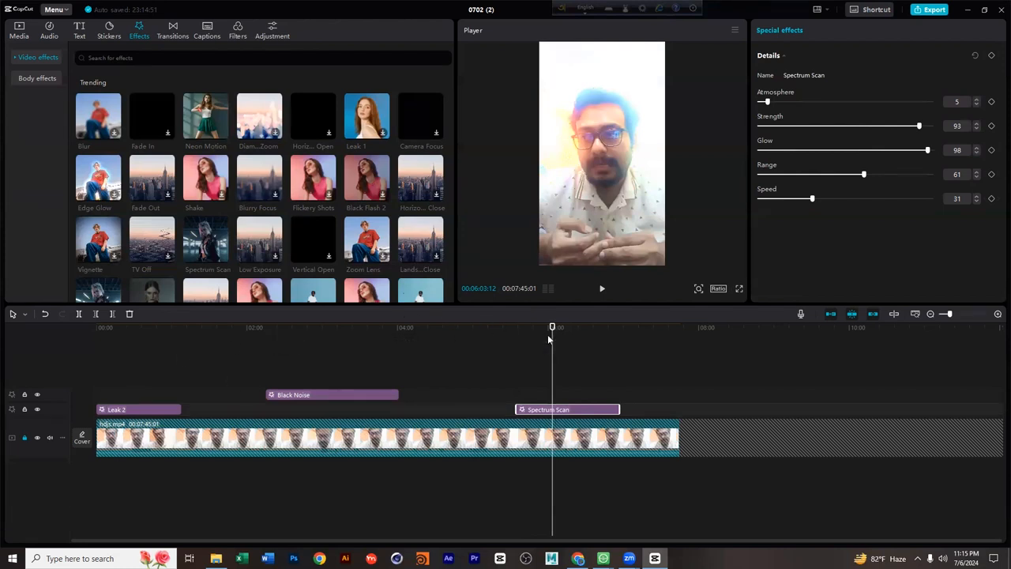
left_click_drag(553, 328, 542, 330)
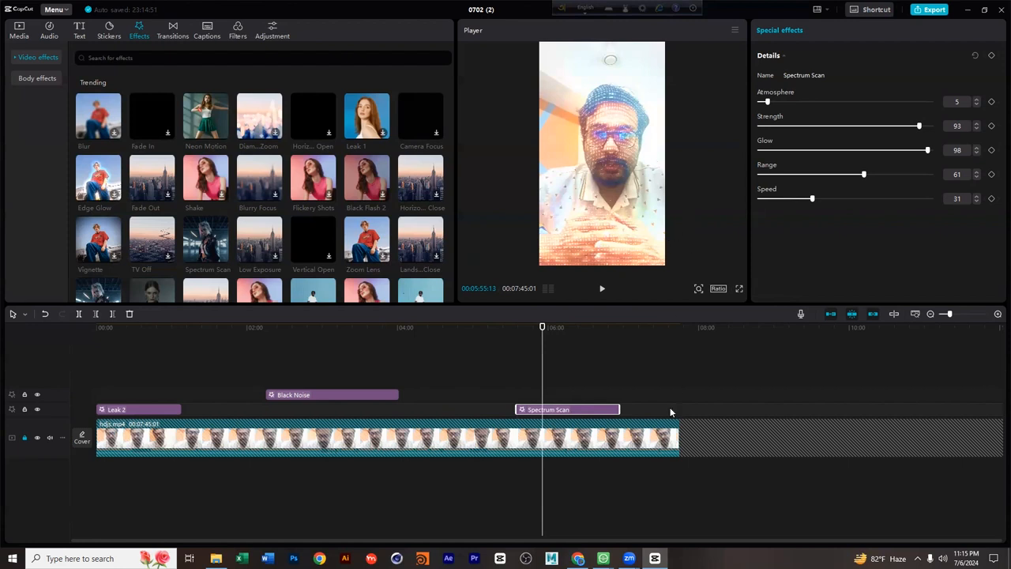
Open the body effects library and delete the Spectrum Scan, Black Noise and Leak 2 effects from the timeline.
scroll(387, 292, "down", 4)
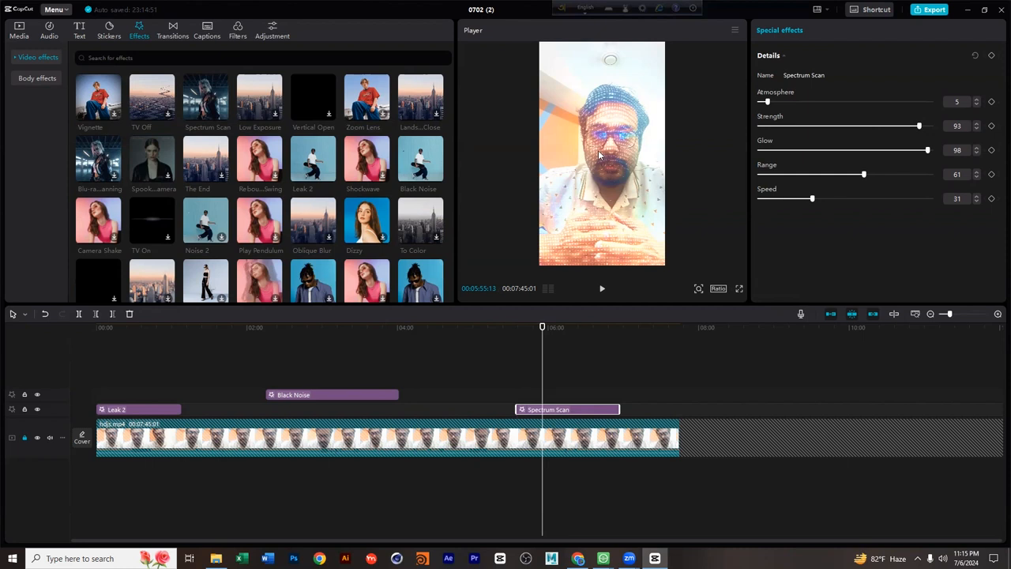
left_click(37, 79)
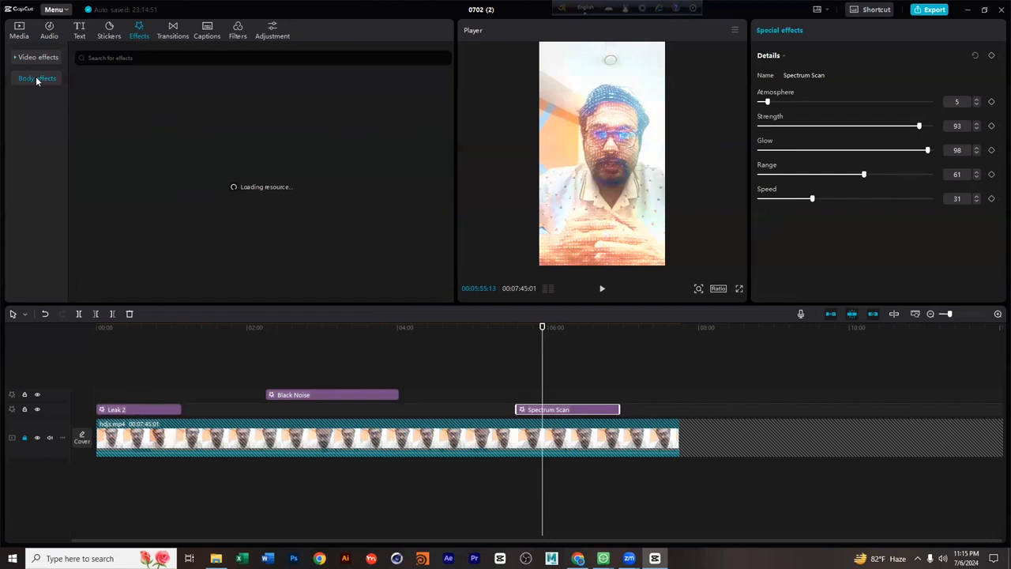
left_click(579, 388)
left_click(579, 409)
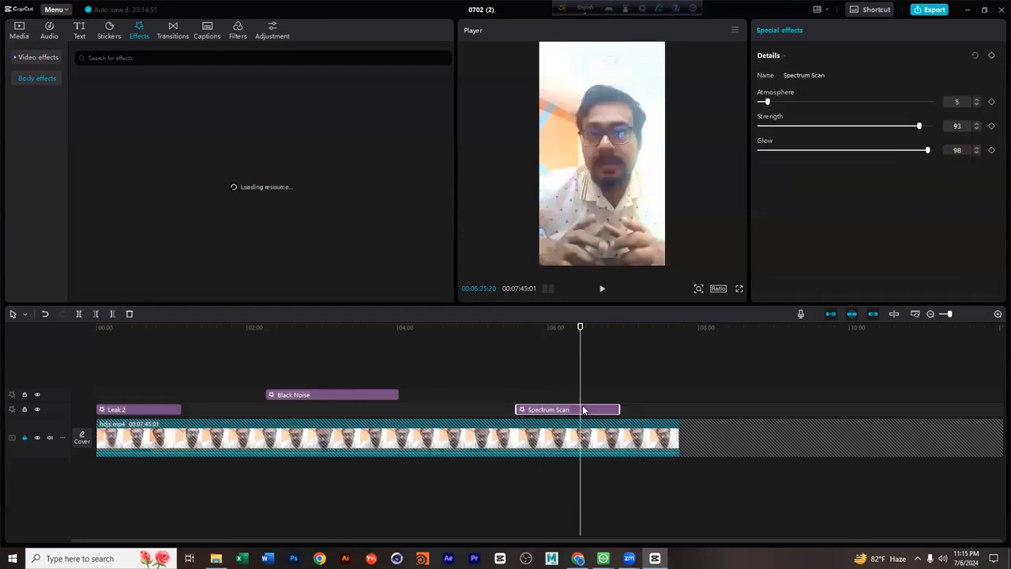
key("Delete")
left_click(379, 394)
key("Delete")
left_click_drag(285, 339, 132, 408)
left_click(132, 409)
key("Delete")
Try the Electric Storm body effect from about 0:23 to 0:47, preview it up to about 0:33, and delete it.
left_click_drag(133, 327, 124, 327)
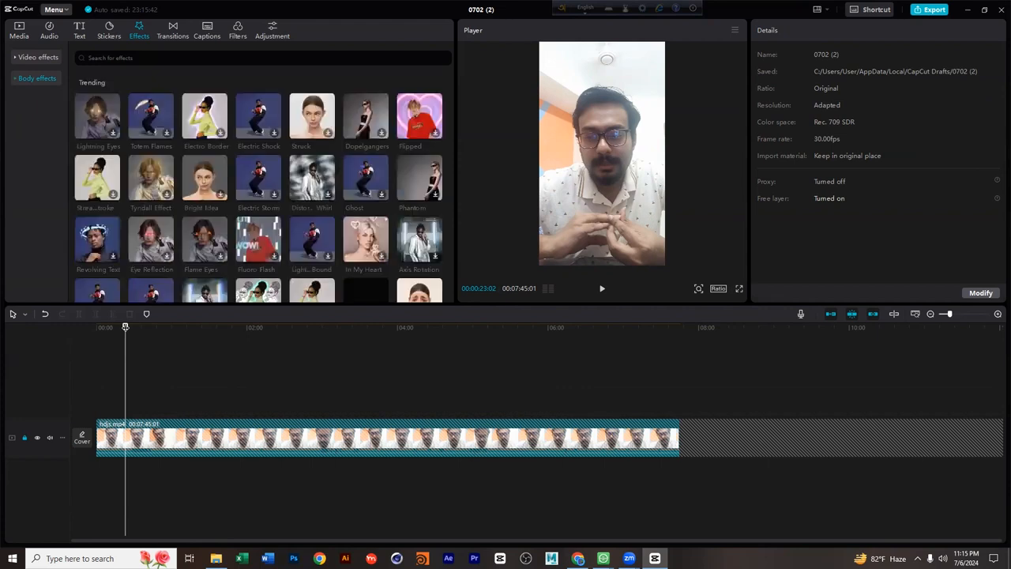
left_click(274, 175)
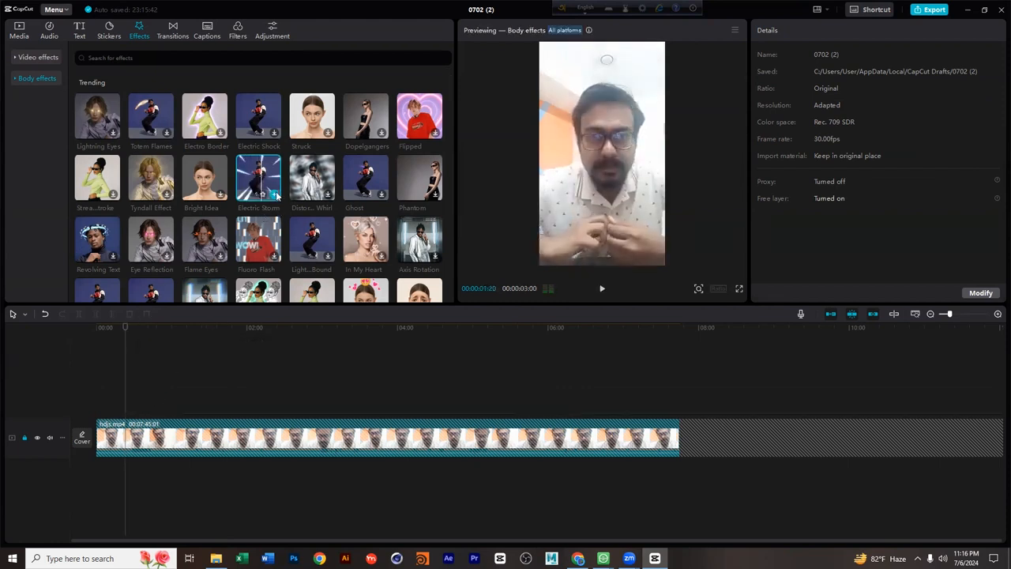
left_click_drag(261, 180, 156, 406)
left_click_drag(123, 332, 137, 413)
key("space")
key("space")
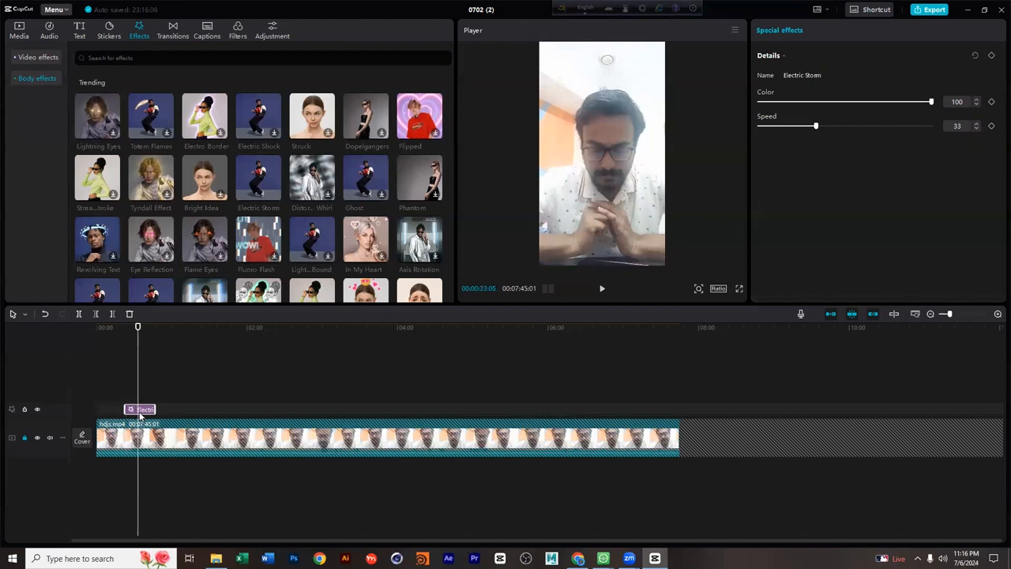
key("Delete")
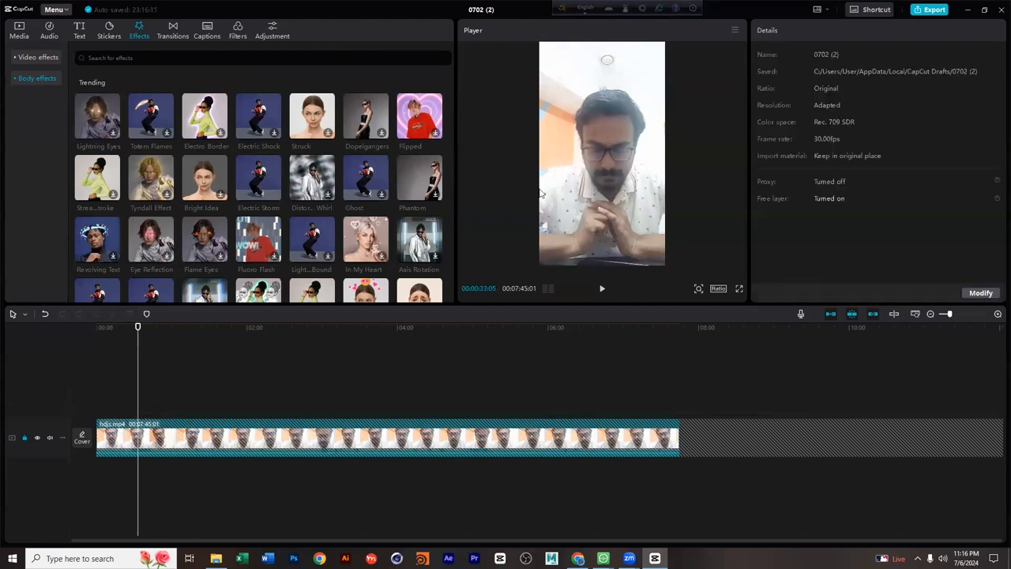
Add the Lightning Eyes body effect at about 0:27, extend it to about 1:02 and preview it at about 0:36.
mouse_move(257, 195)
left_click(114, 134)
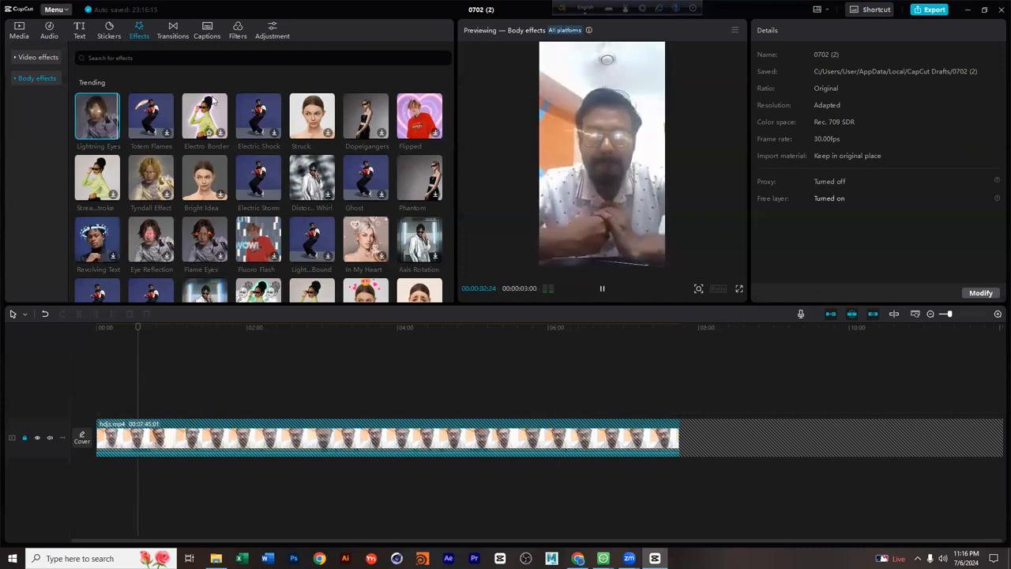
mouse_move(141, 325)
left_mouse_down()
mouse_move(121, 330)
mouse_move(130, 329)
left_mouse_up()
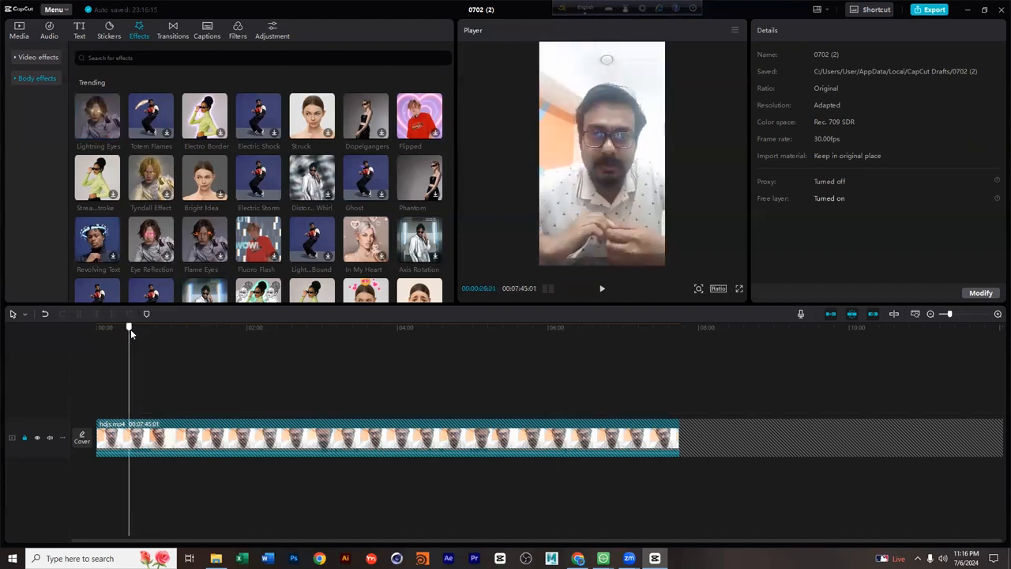
left_click(113, 133)
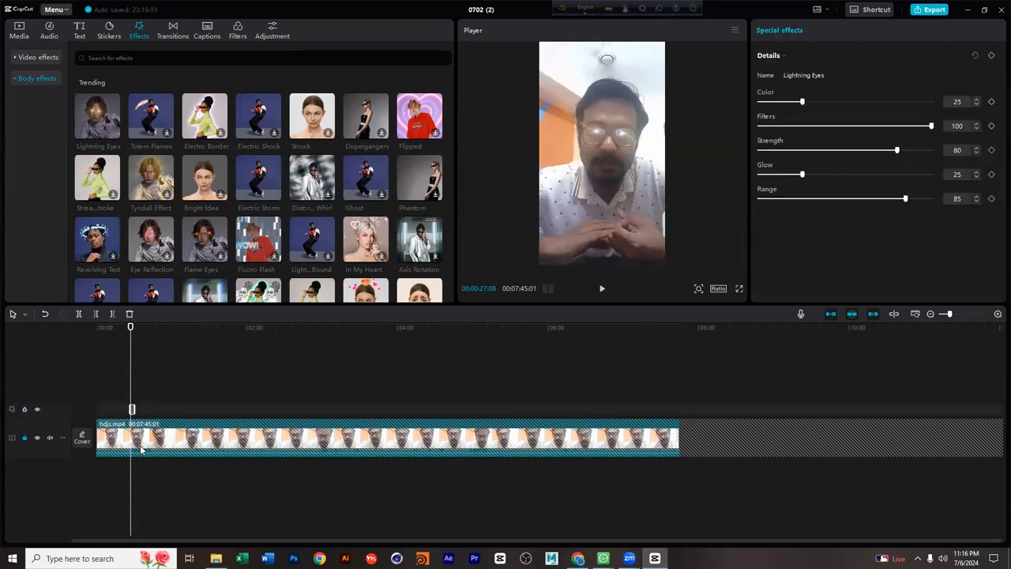
left_click_drag(134, 410, 175, 409)
left_click(137, 327)
left_click(130, 327)
key("space")
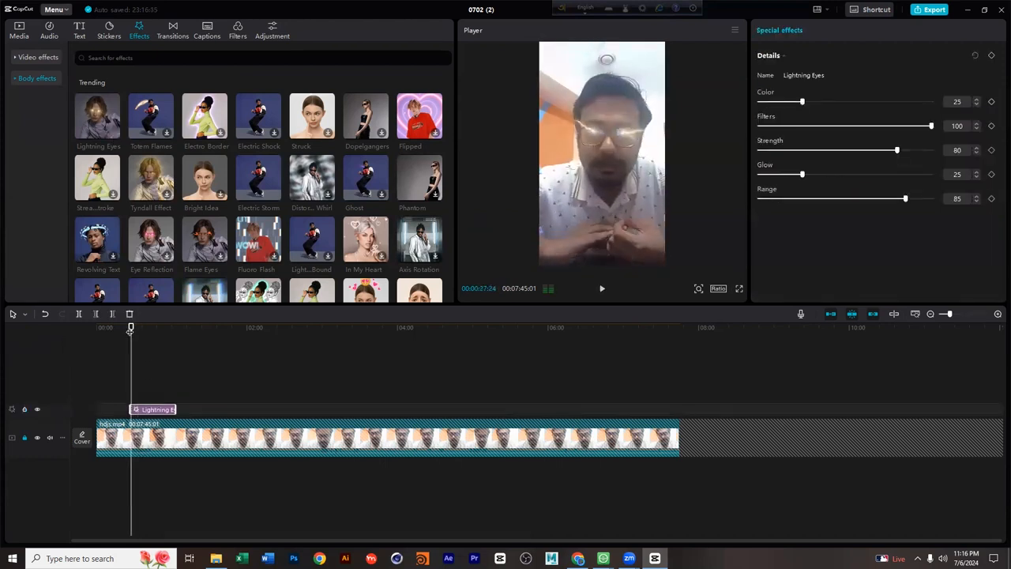
left_click(139, 327)
left_click_drag(139, 327, 141, 327)
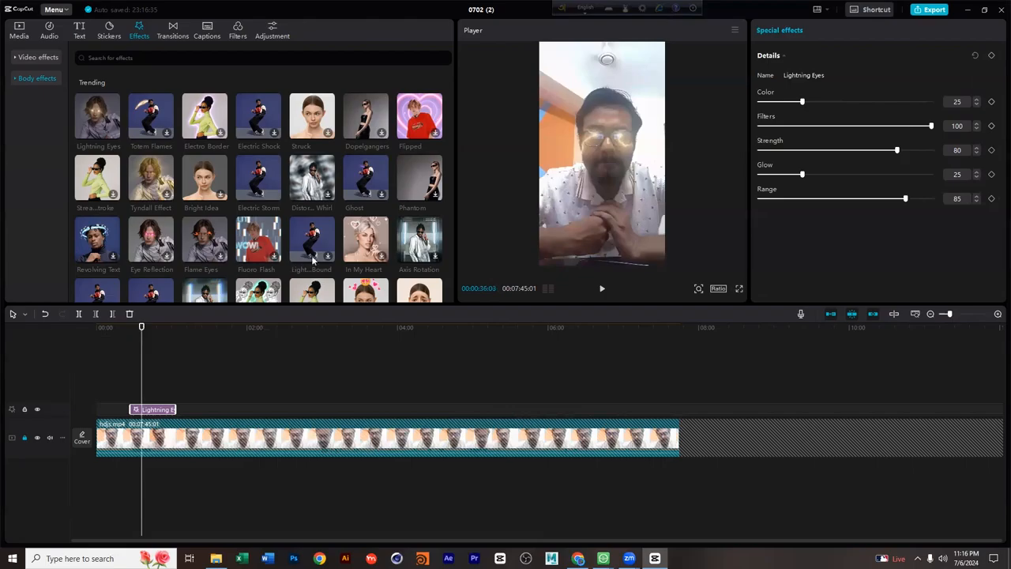
Capture a screenshot of the video frame in the player and copy it to the clipboard.
key("Print")
left_click_drag(540, 41, 666, 263)
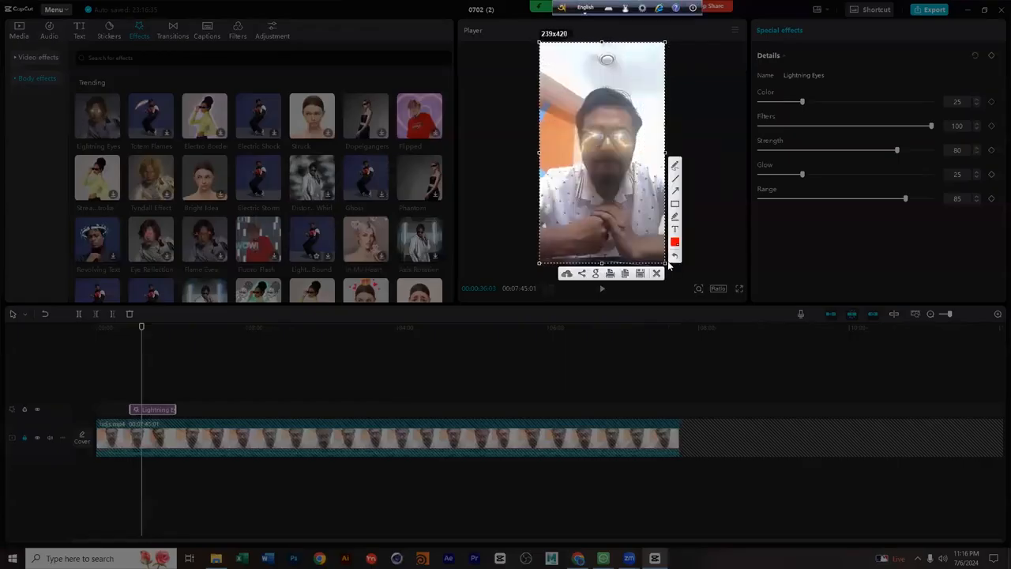
key("ctrl+c")
Delete the Lightning Eyes effect from the timeline.
left_click(161, 387)
left_click(167, 410)
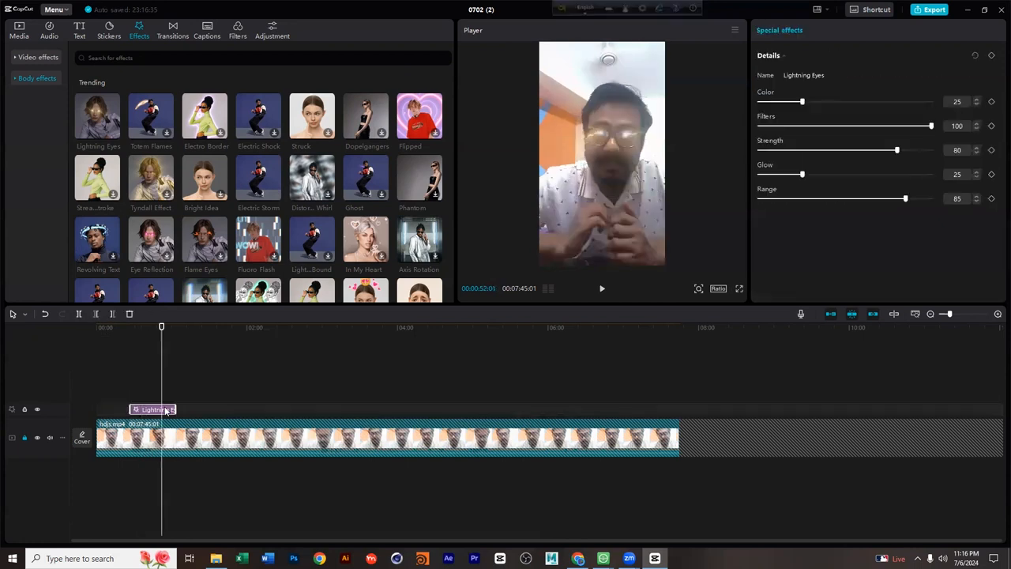
key("Delete")
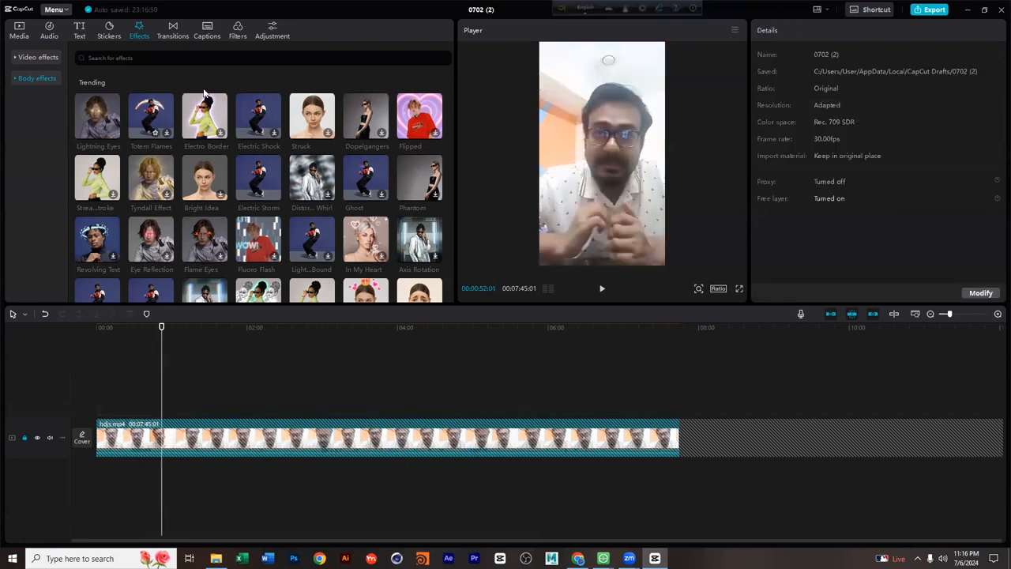
Load and preview the Man 2 body effect, and browse further through the trending body effects.
scroll(324, 172, "down", 2)
scroll(324, 172, "down", 2)
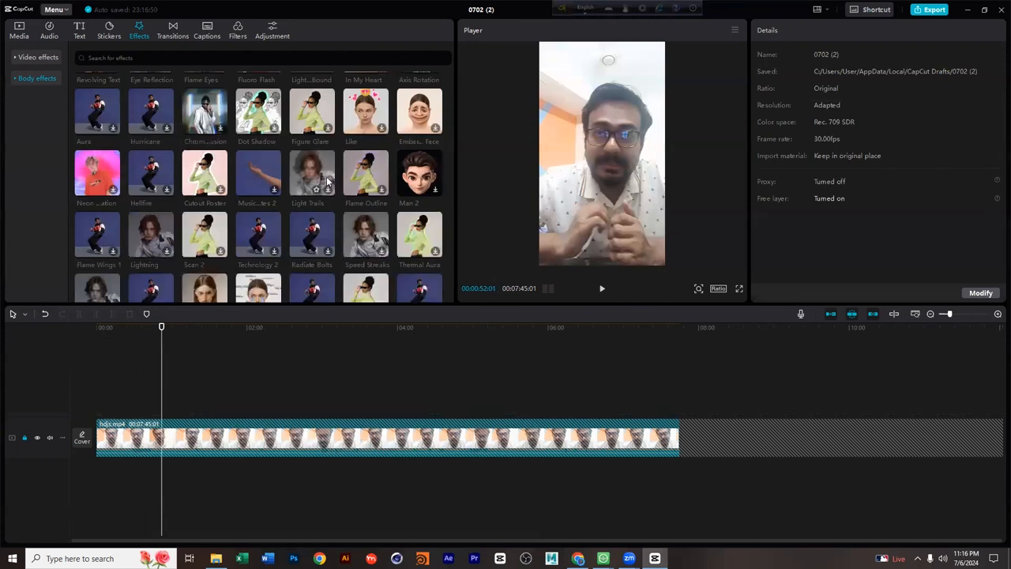
left_click(434, 191)
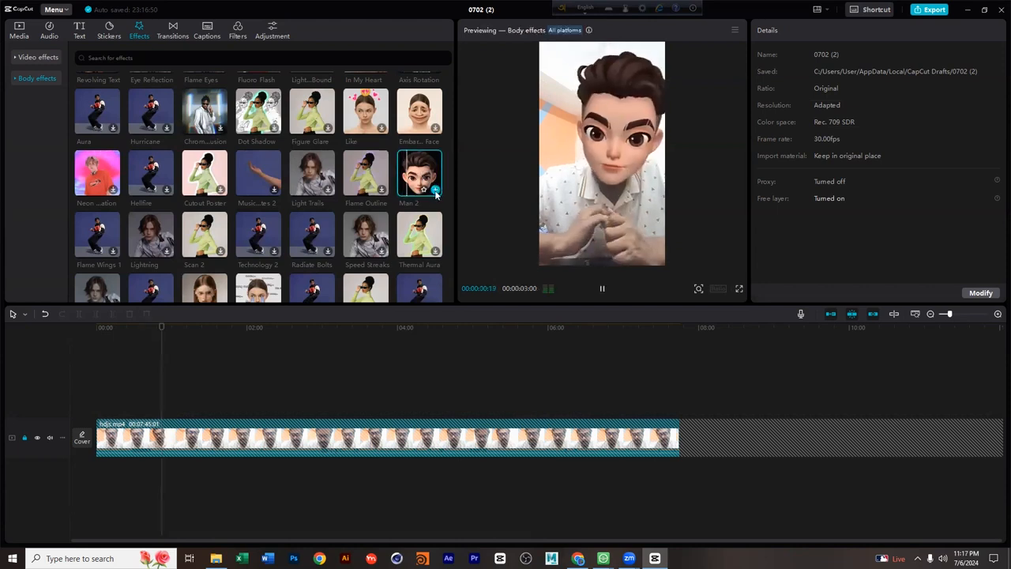
key("space")
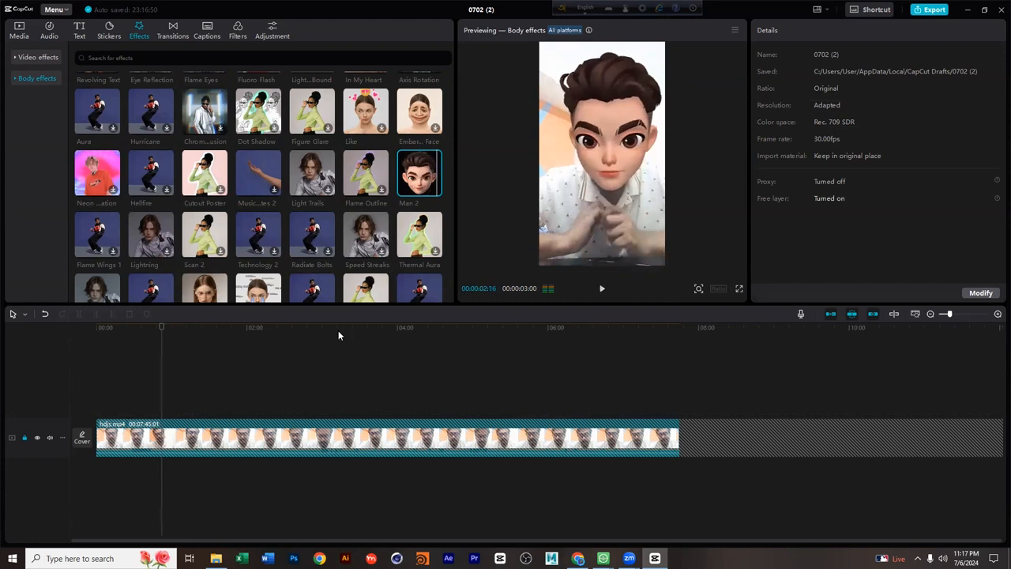
scroll(290, 224, "down", 10)
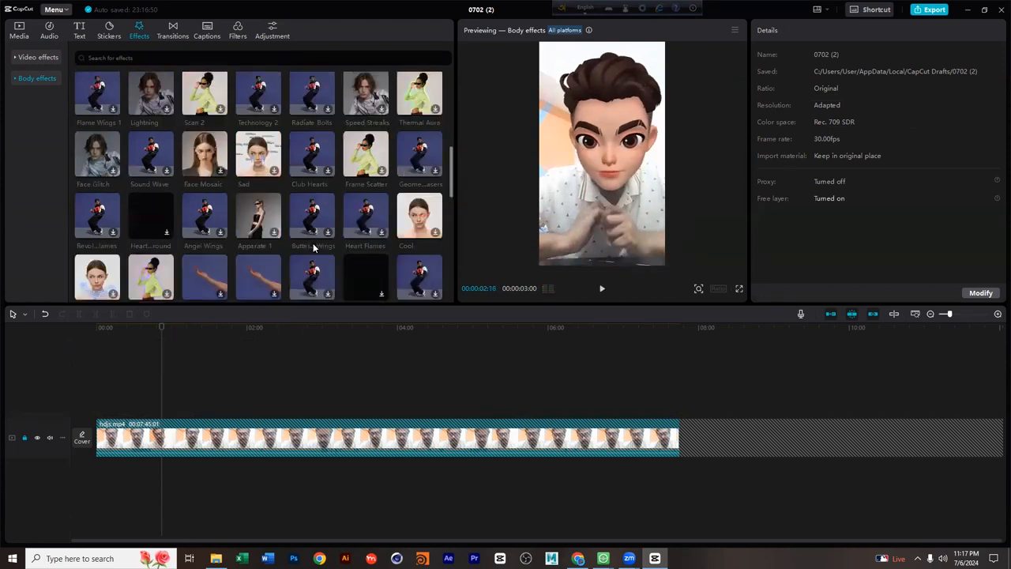
Browse the remaining body effects through the trending and Clone categories and beyond.
scroll(289, 220, "down", 5)
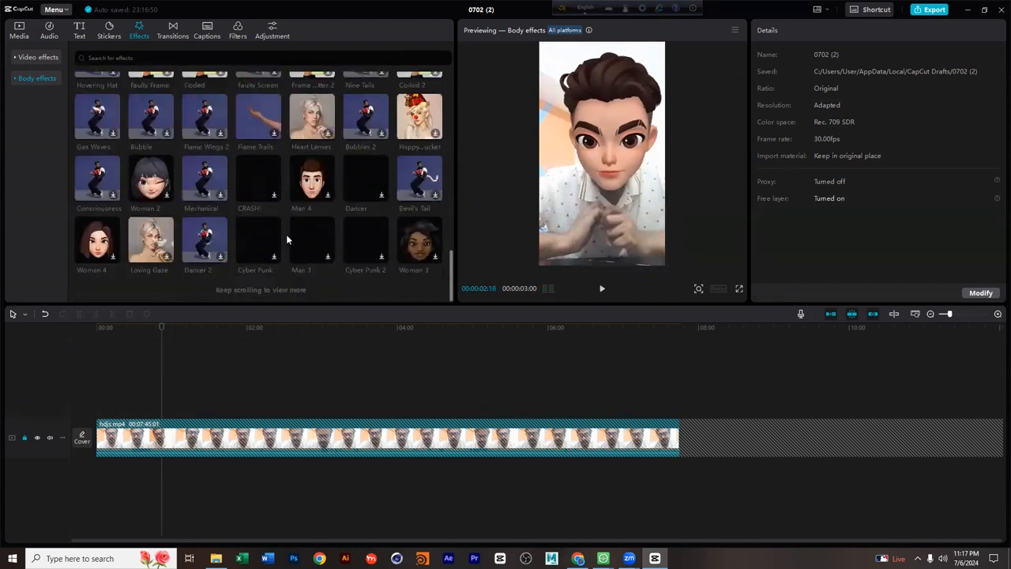
scroll(292, 289, "down", 10)
scroll(291, 291, "down", 3)
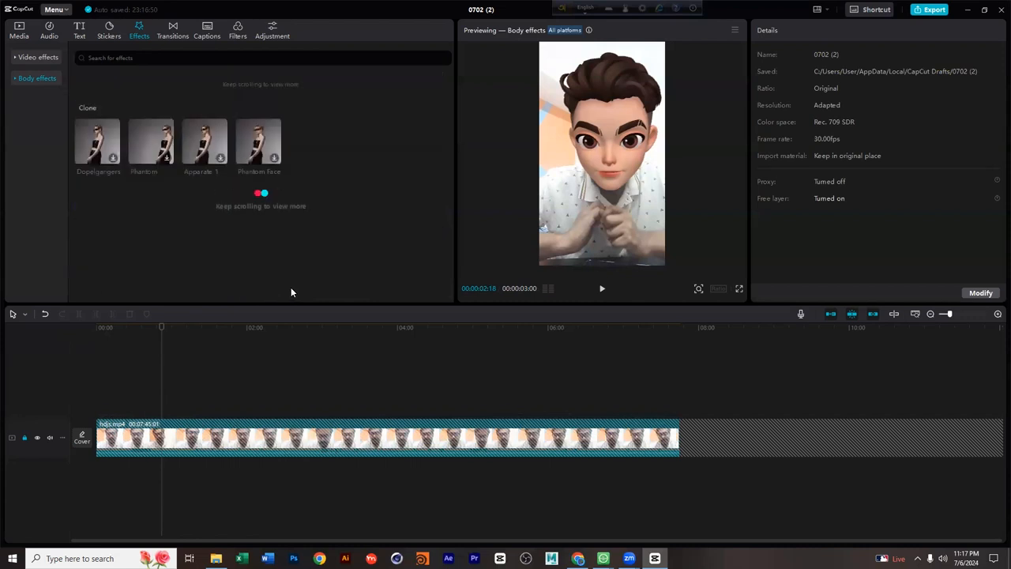
scroll(291, 290, "down", 10)
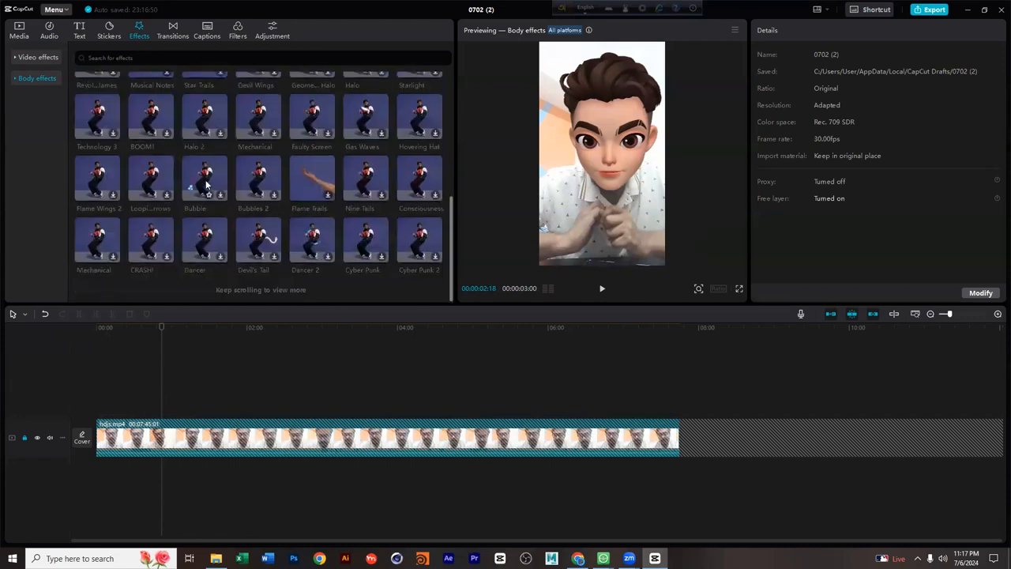
Show the available transitions, unlock the video track, and split the hdjs.mp4 clip at about 1:12.
left_click(173, 29)
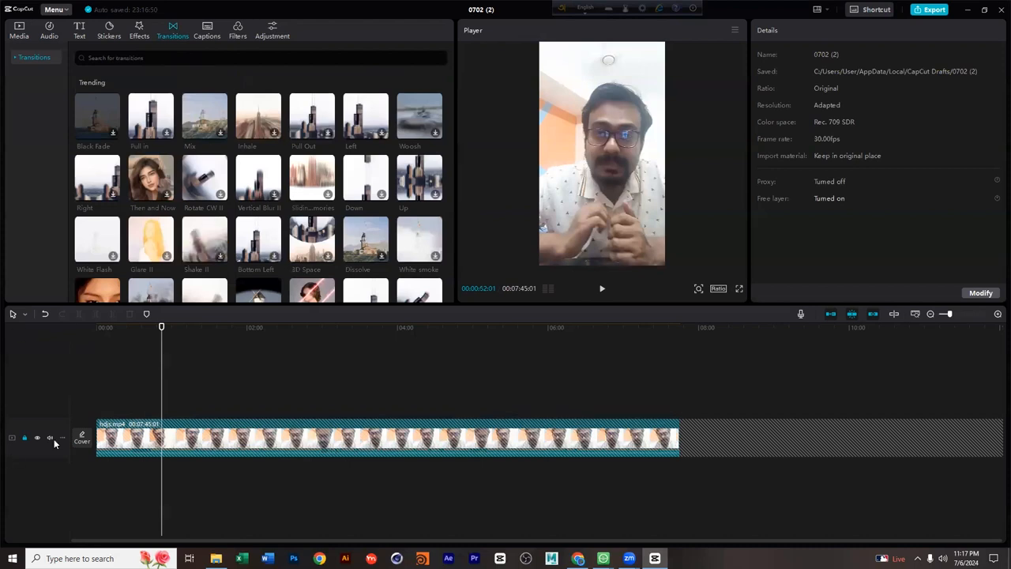
left_click(26, 439)
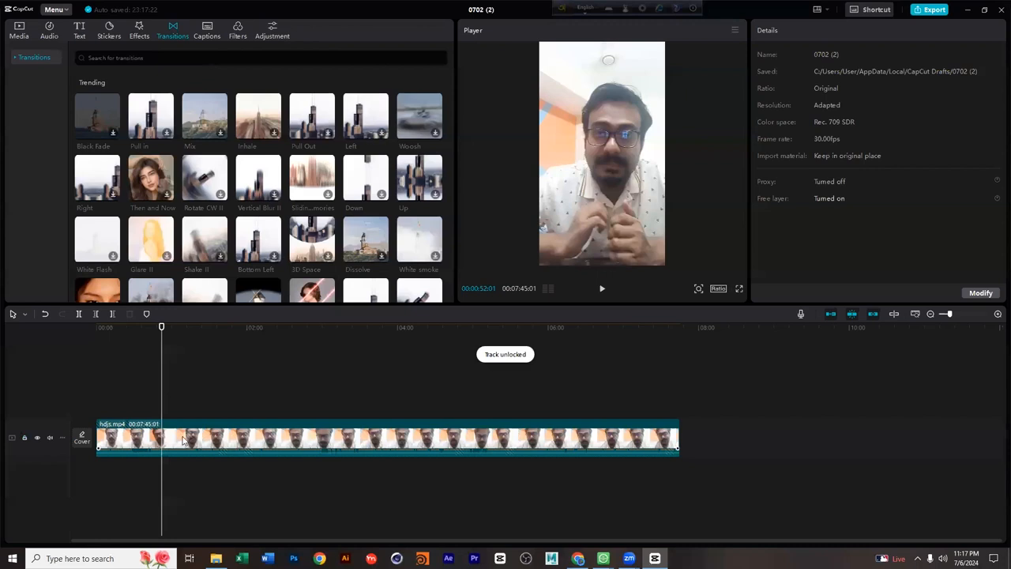
left_click(187, 399)
left_click(188, 444)
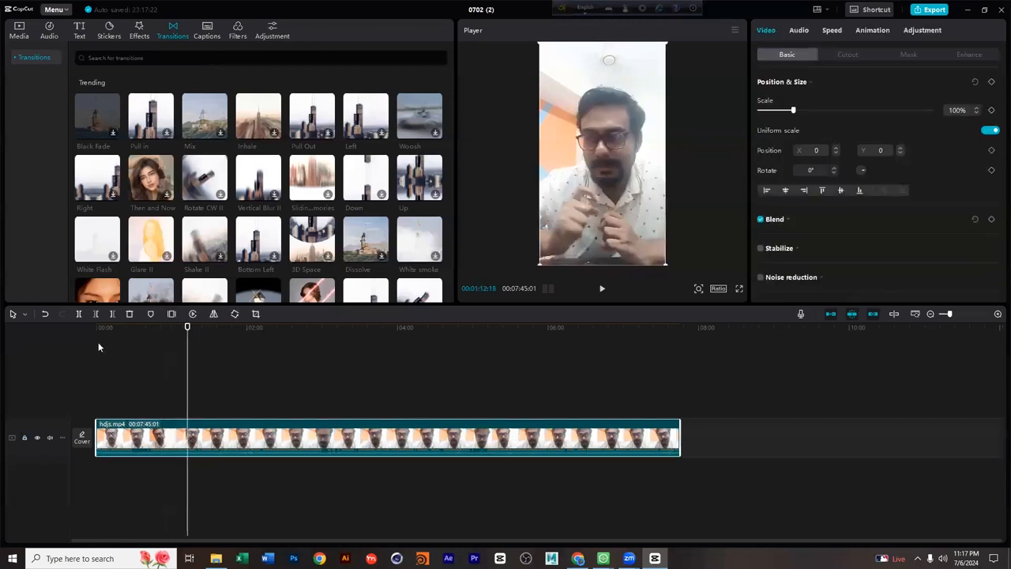
left_click(79, 314)
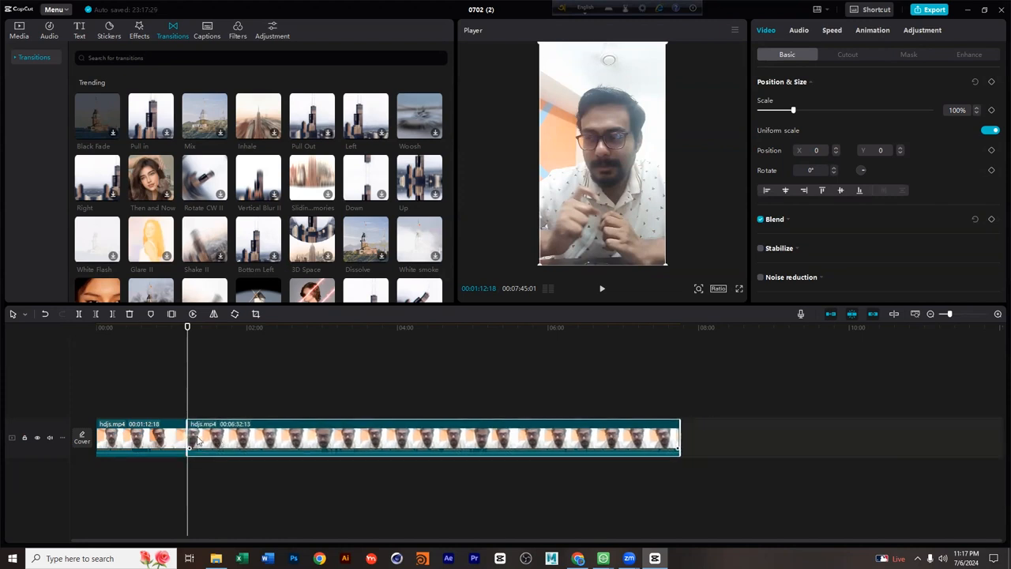
Trim the second clip's start to leave about 4:36, and remove its portion before a split at about 4:29.
left_click_drag(190, 439, 334, 439)
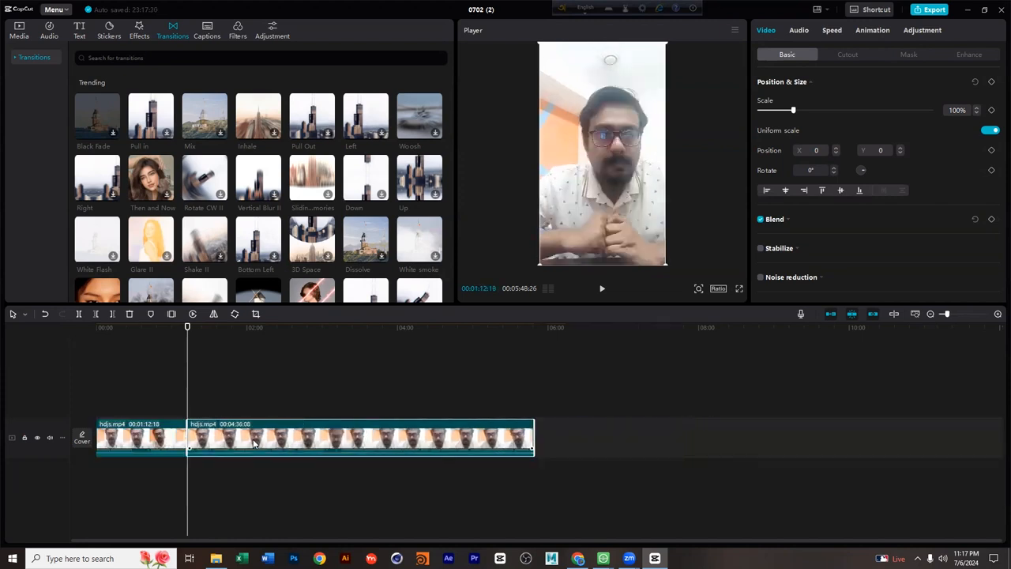
left_click_drag(272, 341, 441, 411)
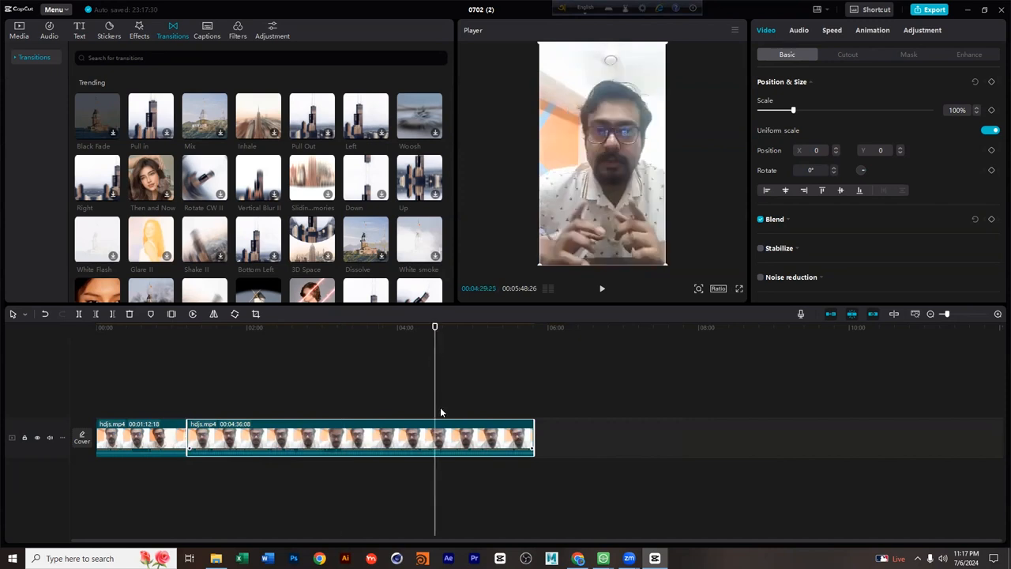
left_click(79, 314)
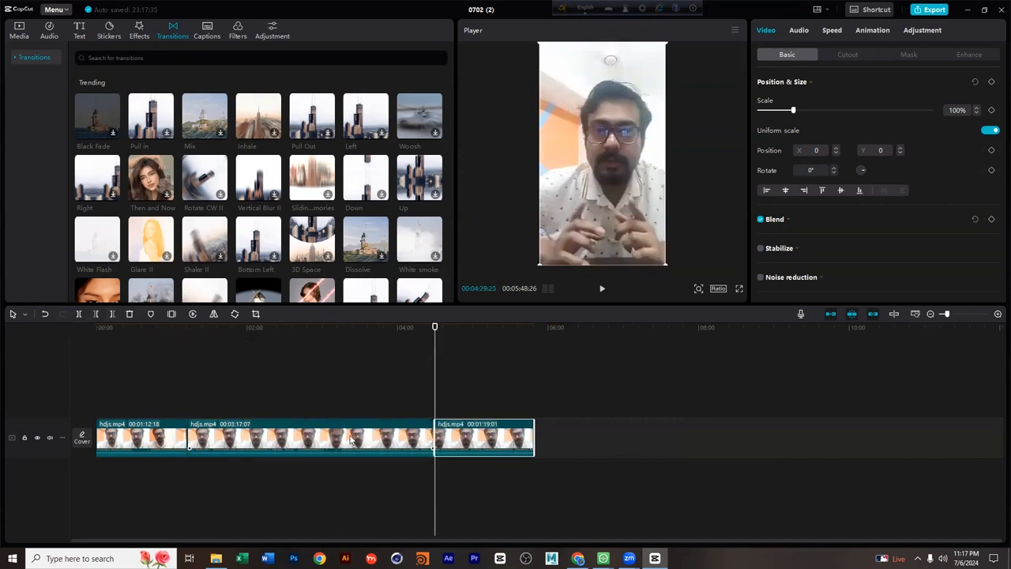
key("Delete")
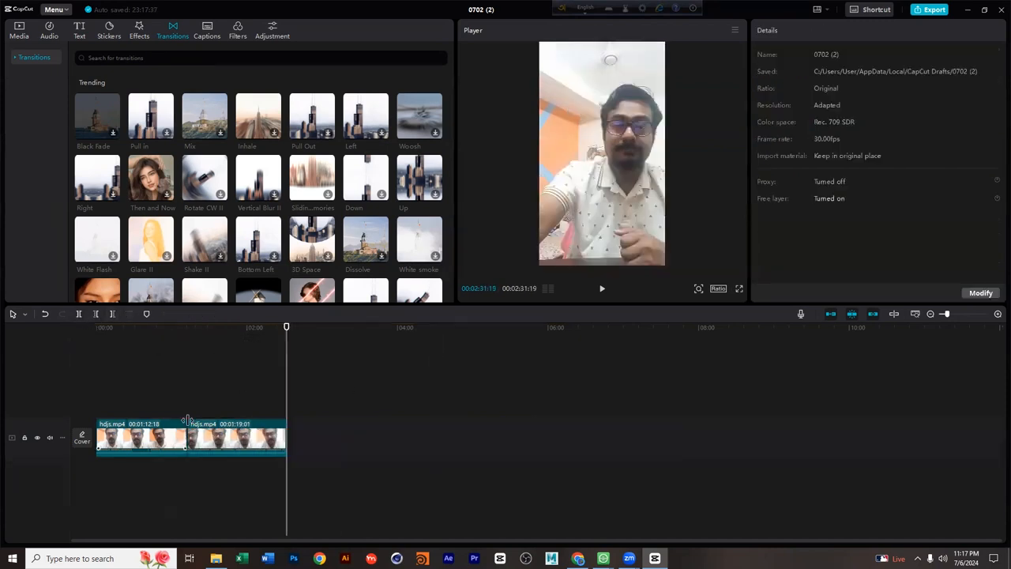
Download the Inhale transition and add it at the cut between the two clips at about 1:12.
left_click_drag(178, 325, 189, 333)
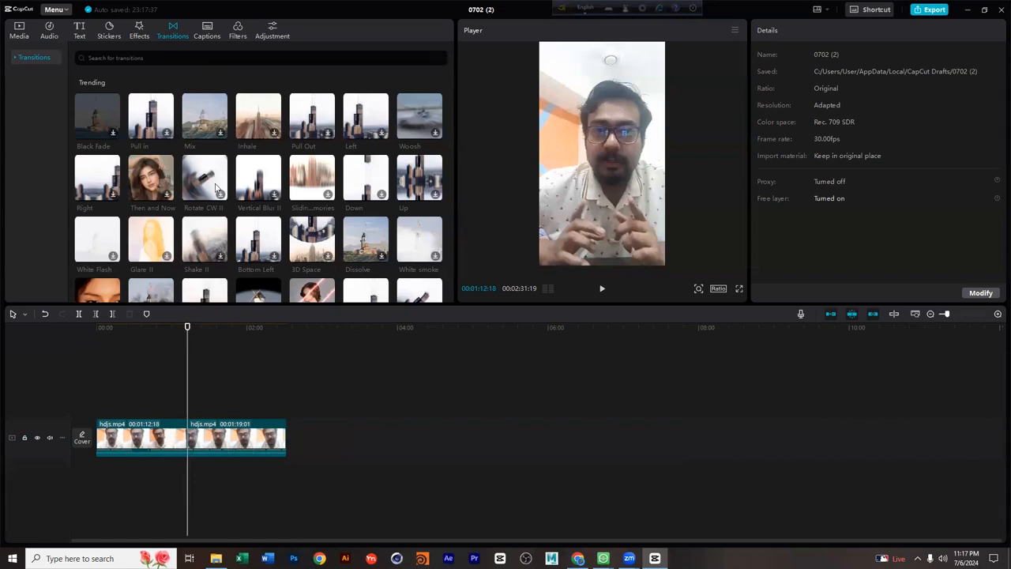
left_click(276, 133)
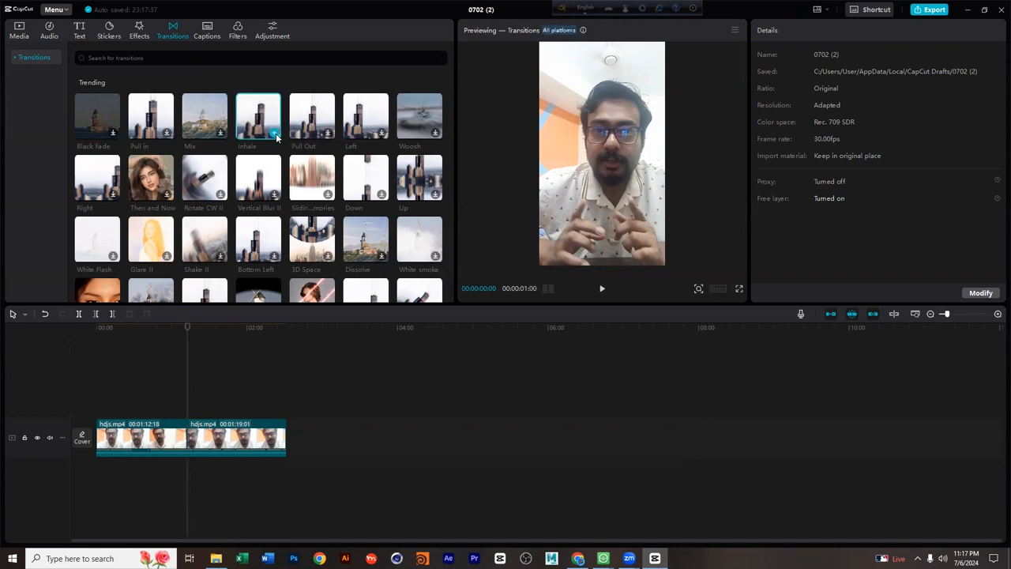
left_click(276, 133)
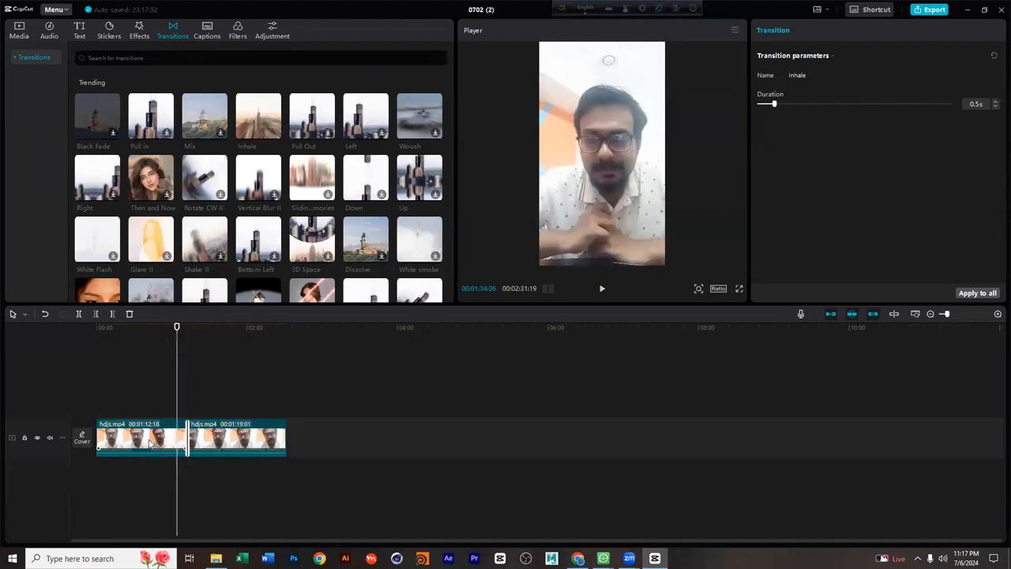
Play the Inhale transition from about 1:11 and scrub across the cut to examine it.
scroll(325, 456, "up", 3)
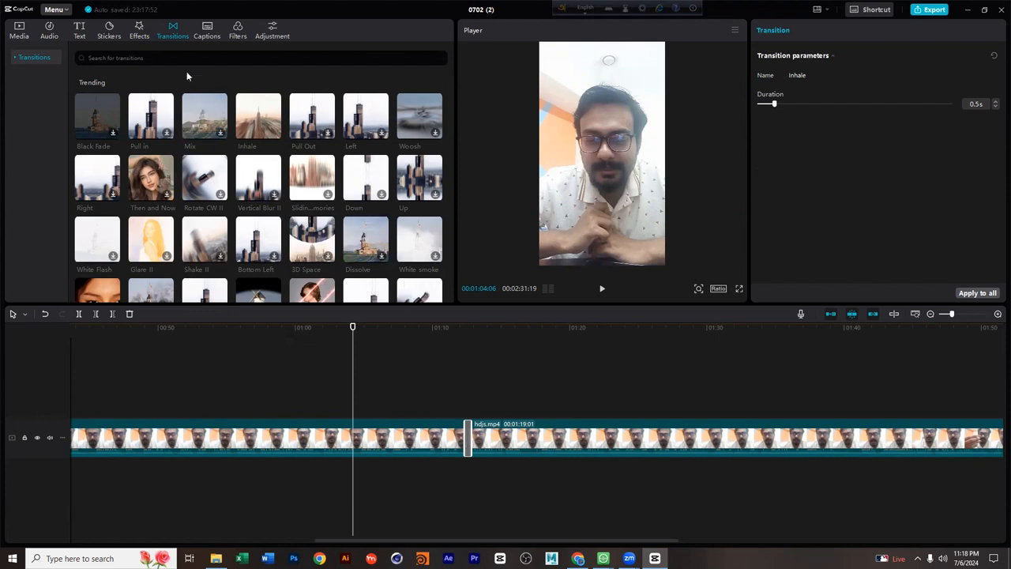
left_click(450, 328)
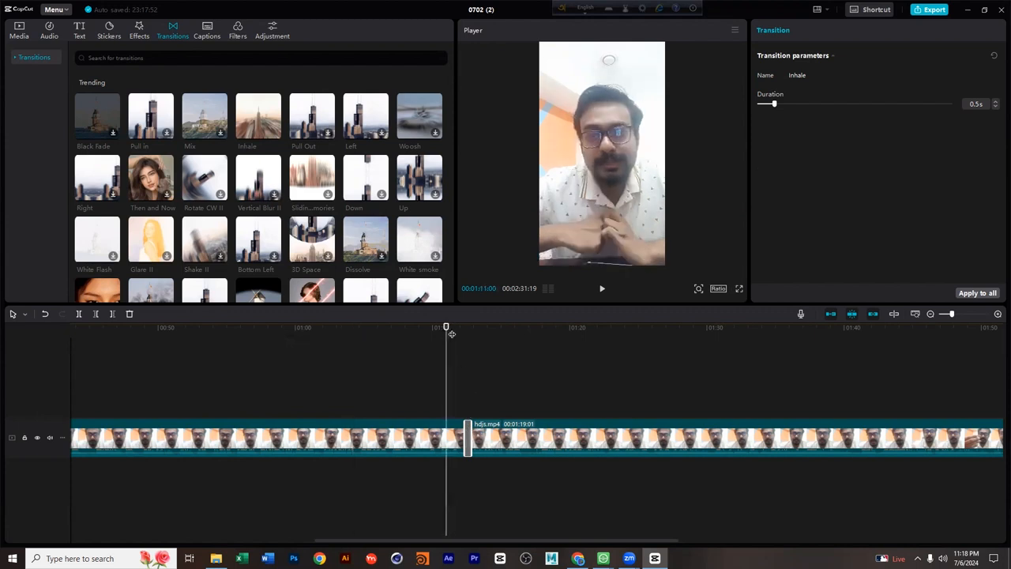
left_click(447, 332)
left_click_drag(446, 335, 448, 335)
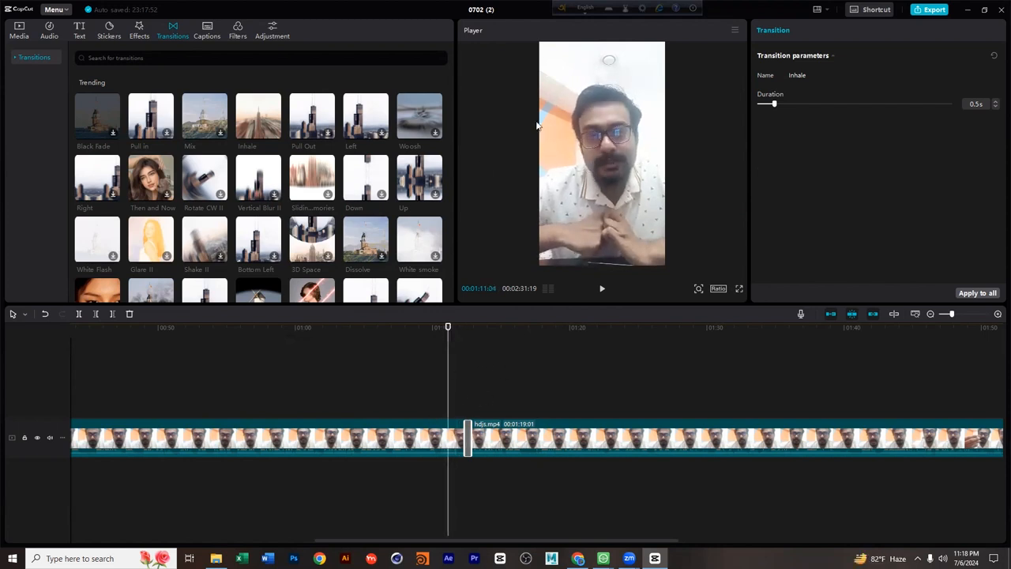
key("space")
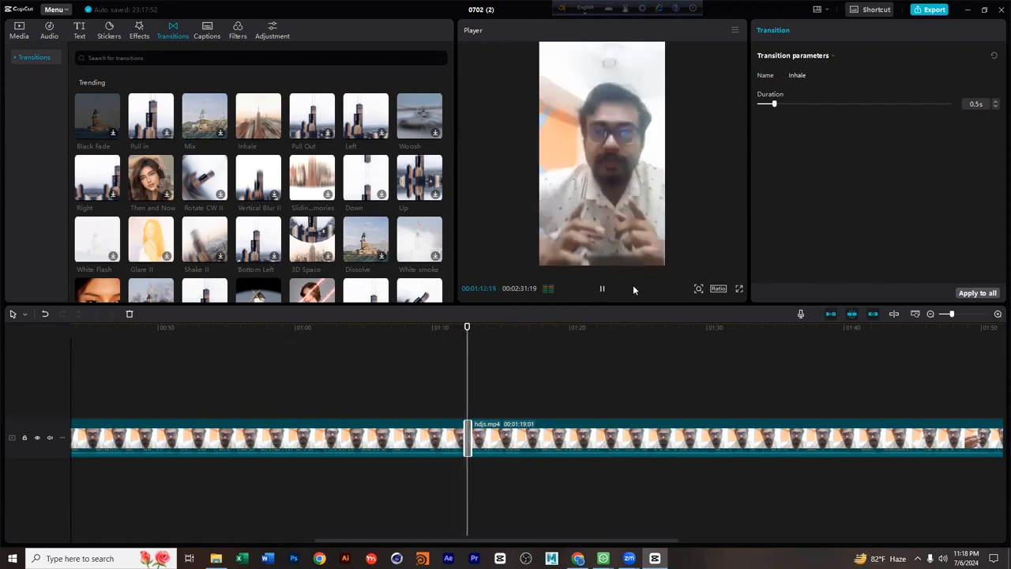
key("space")
left_click(468, 333)
left_click_drag(470, 333, 462, 333)
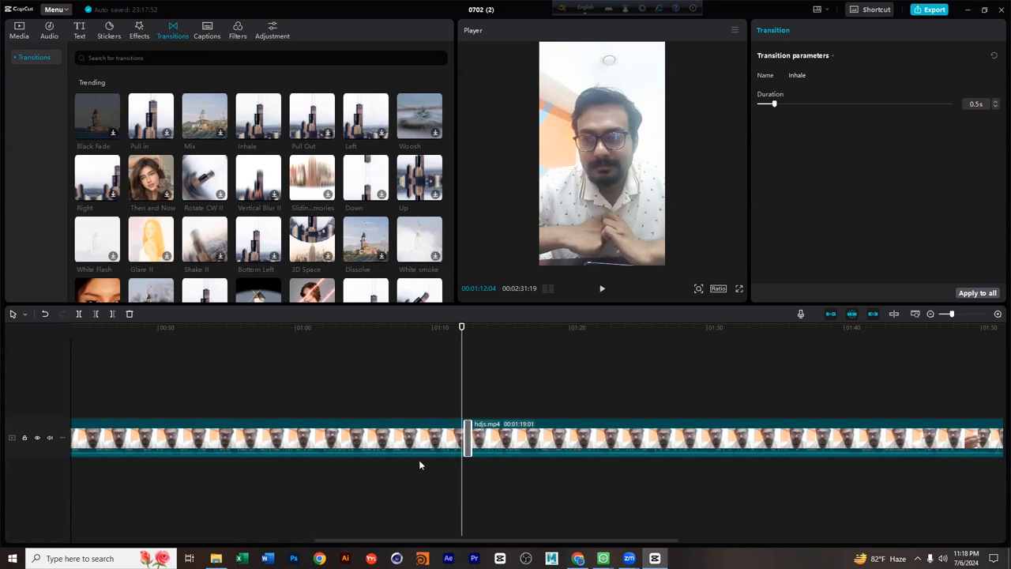
Replace the transition at the cut with Blink and preview it across the two clips.
mouse_move(267, 137)
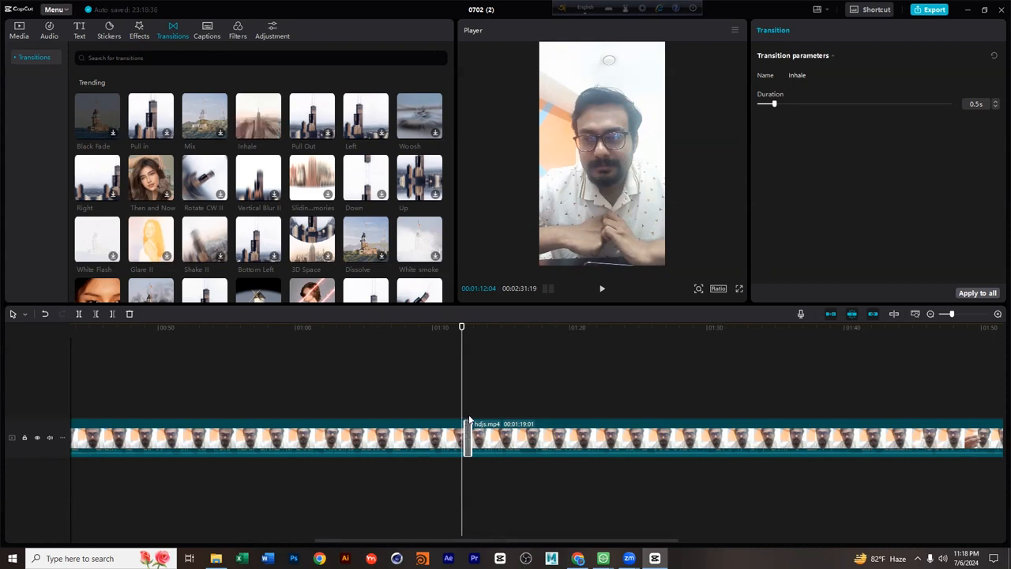
scroll(285, 194, "down", 3)
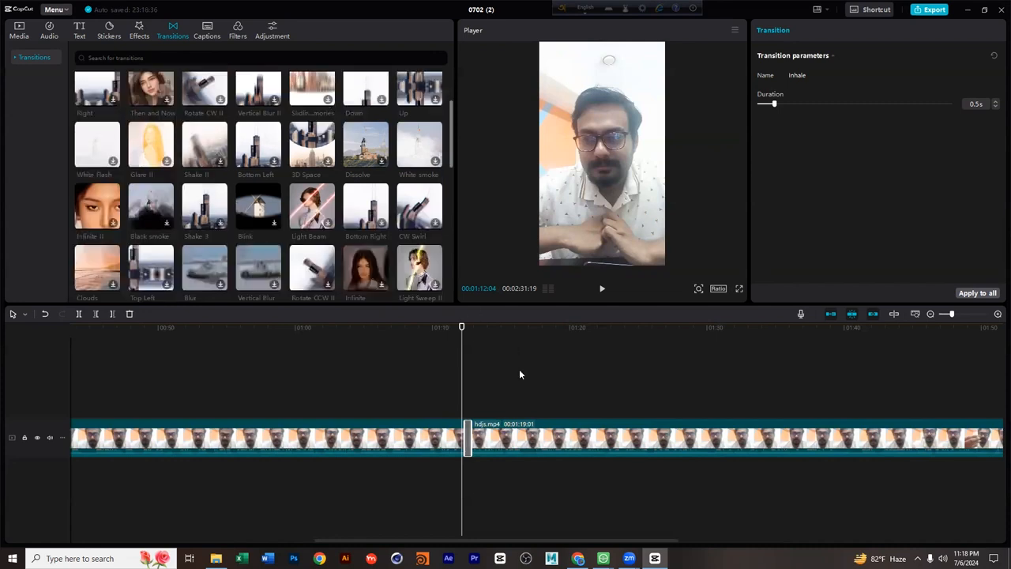
left_click_drag(461, 328, 468, 330)
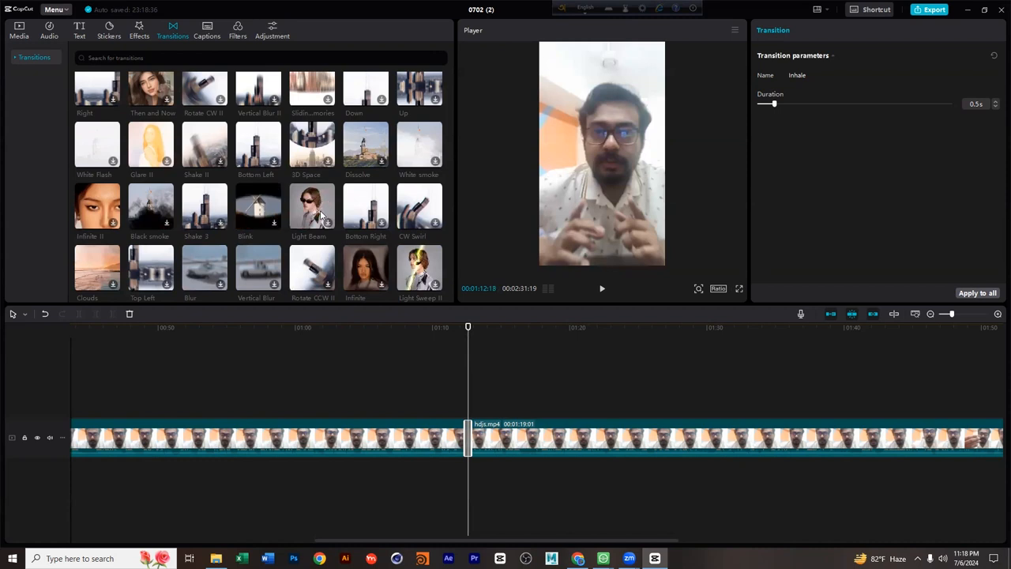
left_click(272, 213)
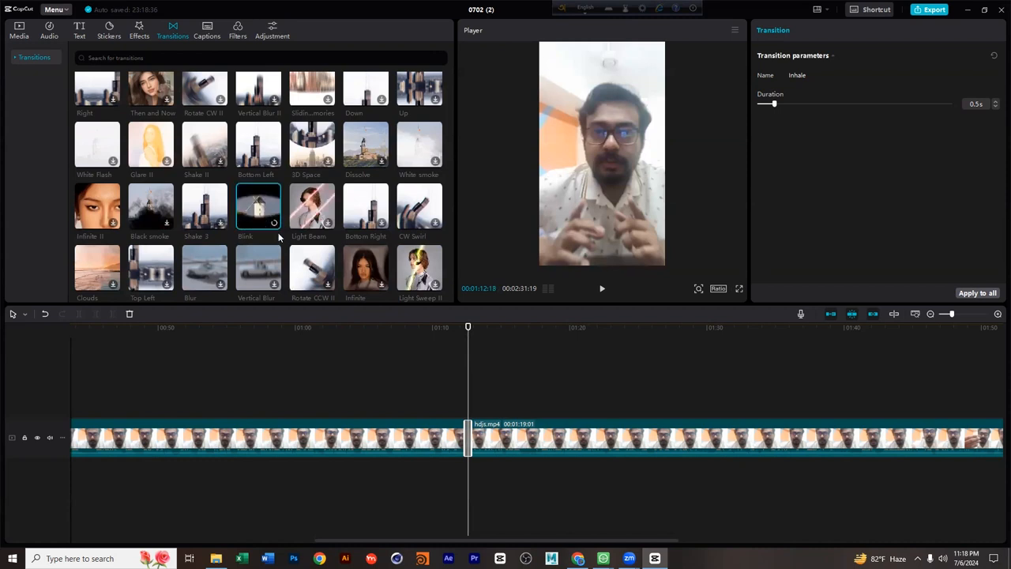
left_click(457, 329)
key("space")
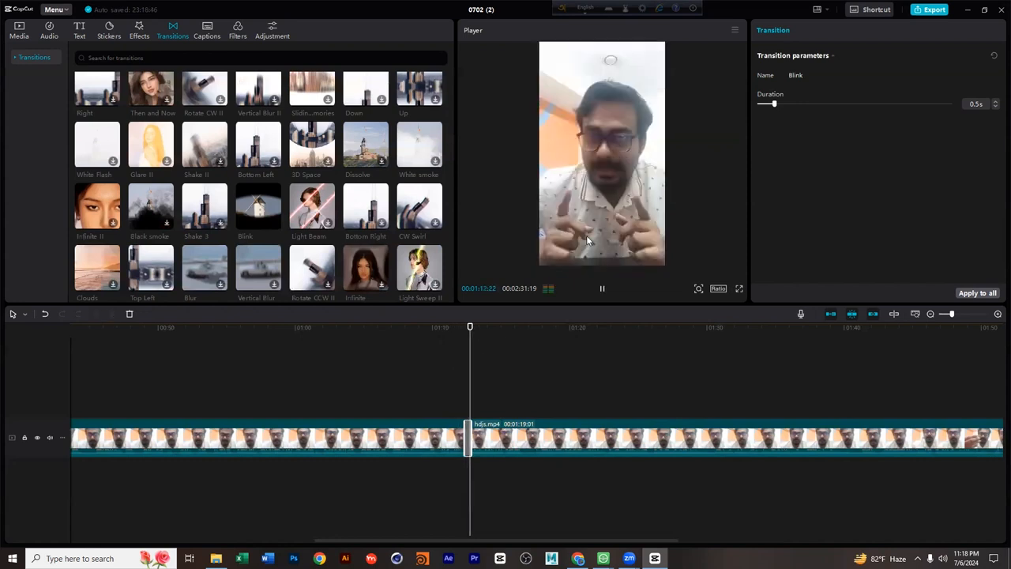
left_click(462, 327)
left_click(492, 398)
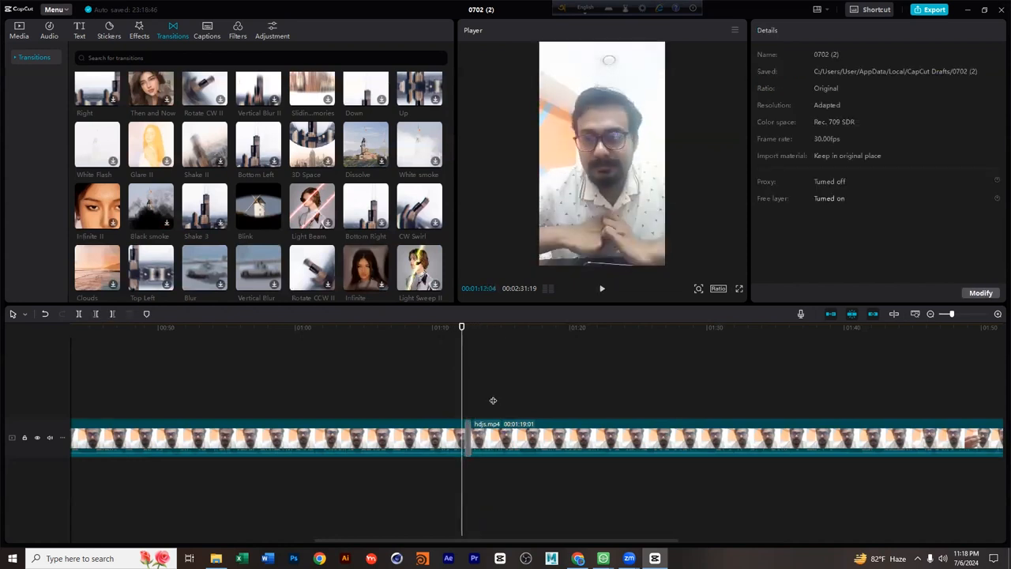
Extend the Blink transition's duration to 4.1 s on the timeline and preview the longer blink.
left_click(471, 439)
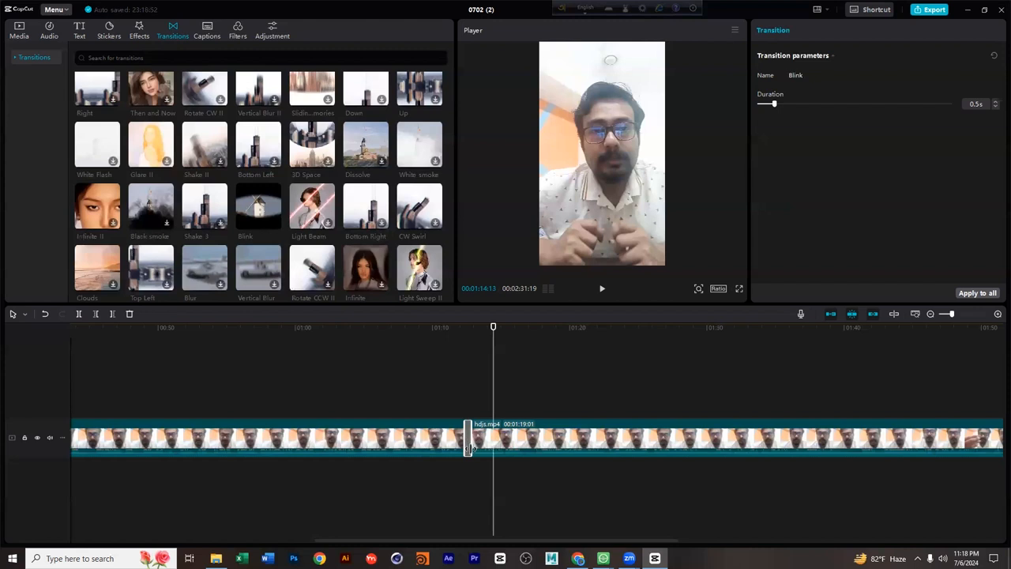
left_click_drag(468, 440, 440, 439)
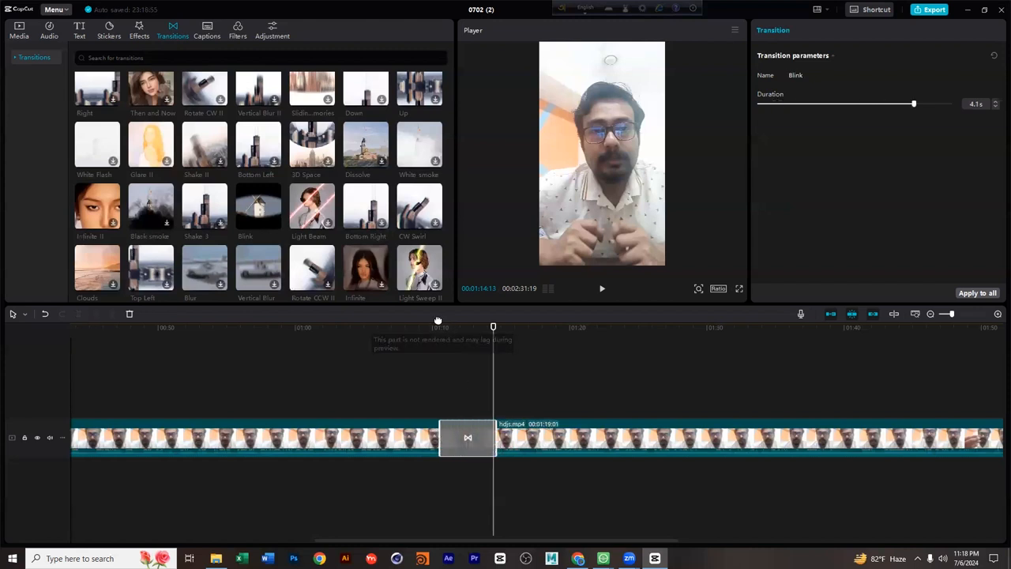
left_click(432, 332)
key("space")
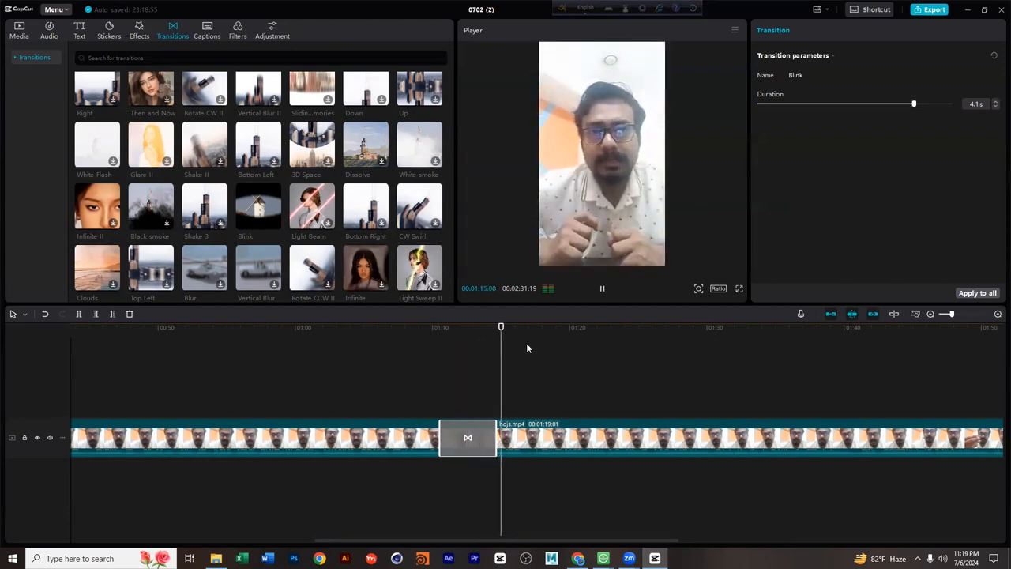
key("space")
left_click_drag(491, 327, 477, 365)
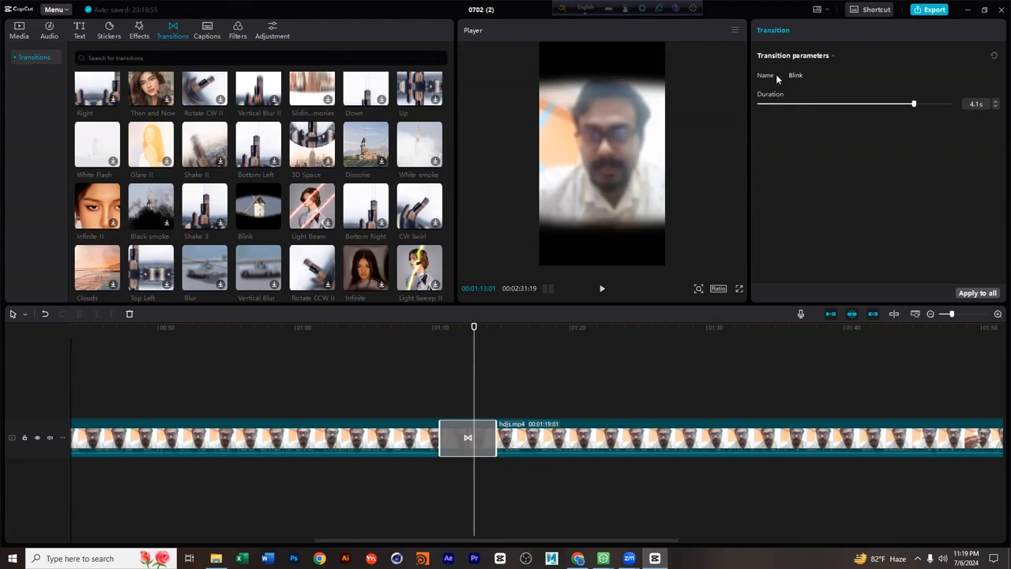
Shorten the Blink transition's duration to about 2.4 s.
left_click_drag(893, 105, 840, 111)
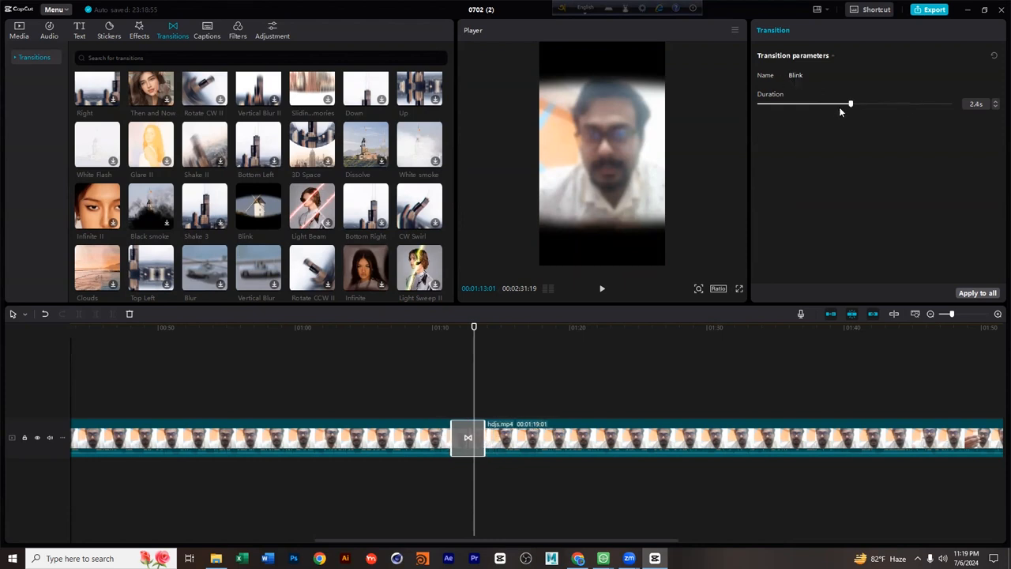
left_click(578, 374)
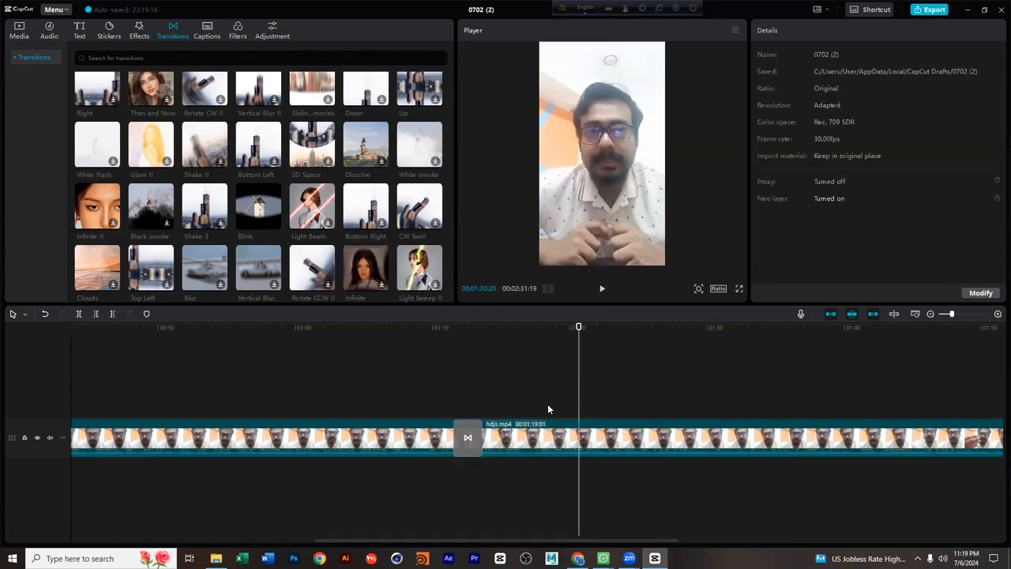
Browse through the trending transitions to the end of the category and return to the first ones.
scroll(547, 410, "down", 1)
scroll(271, 150, "up", 2)
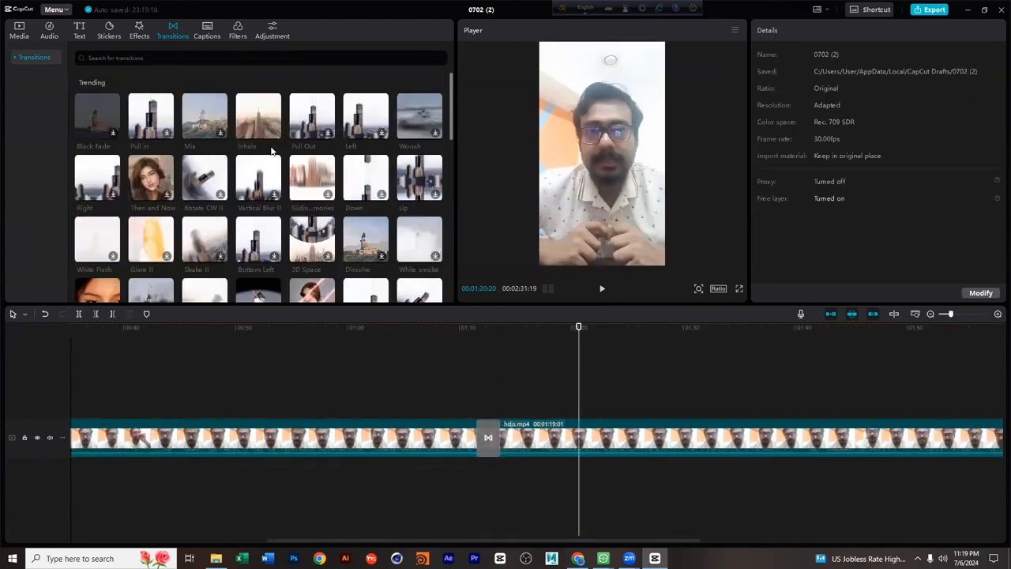
scroll(300, 186, "down", 5)
scroll(301, 187, "down", 5)
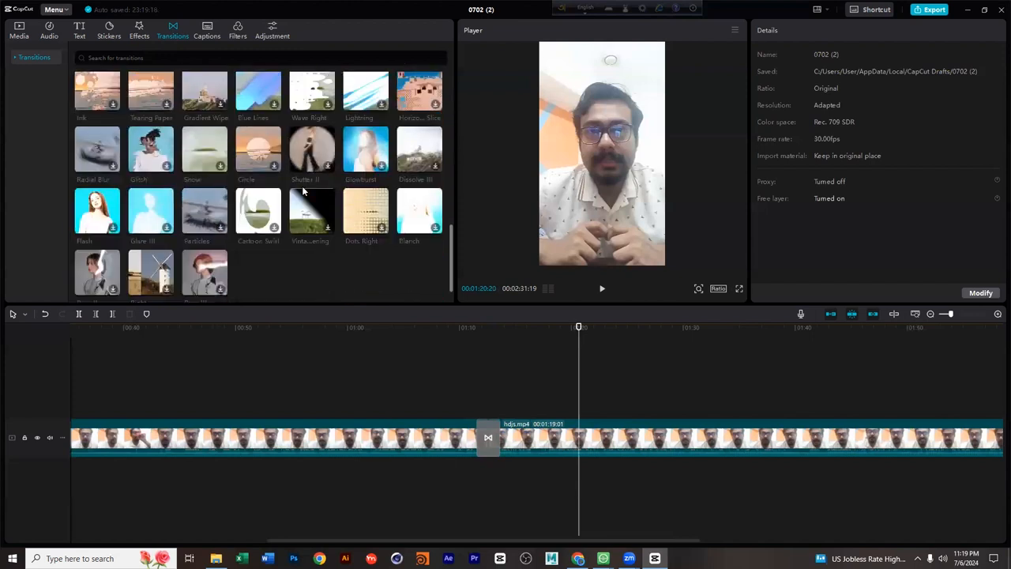
scroll(303, 191, "down", 1)
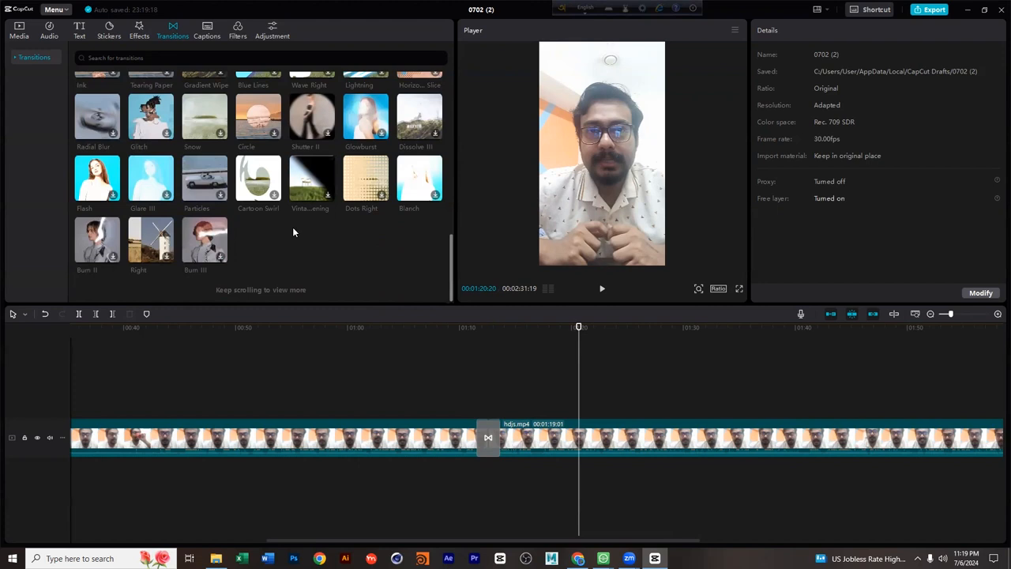
scroll(294, 230, "up", 8)
scroll(294, 230, "up", 3)
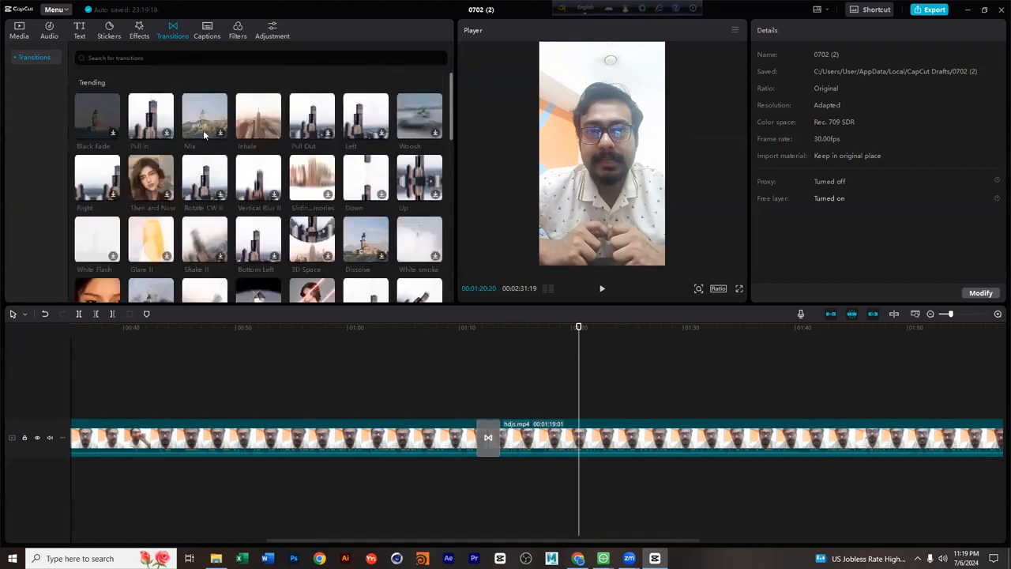
Move the playhead back to about 13 s in the first clip and open the option for adding captions from a file.
left_click(203, 32)
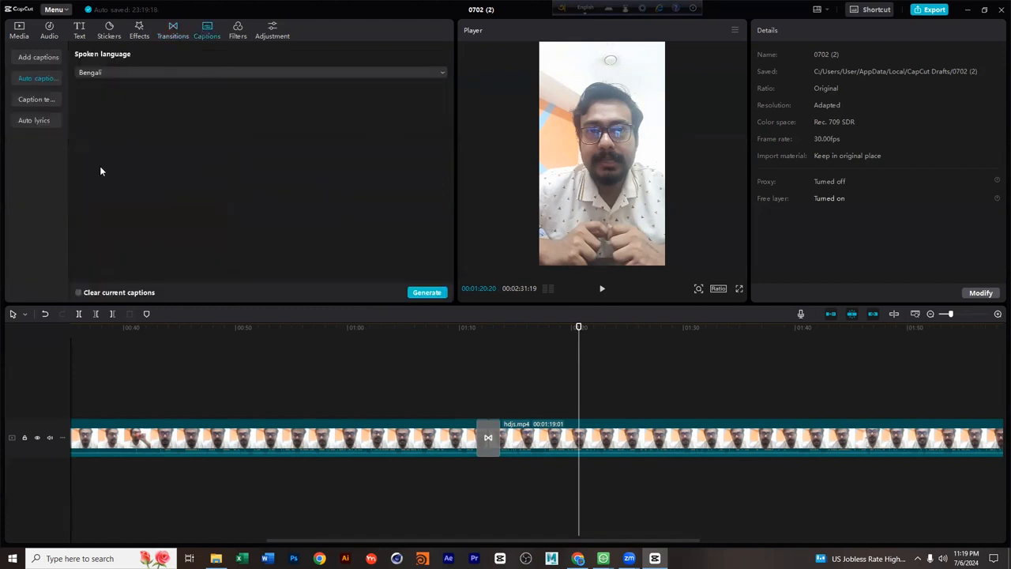
left_click_drag(508, 331, 250, 327)
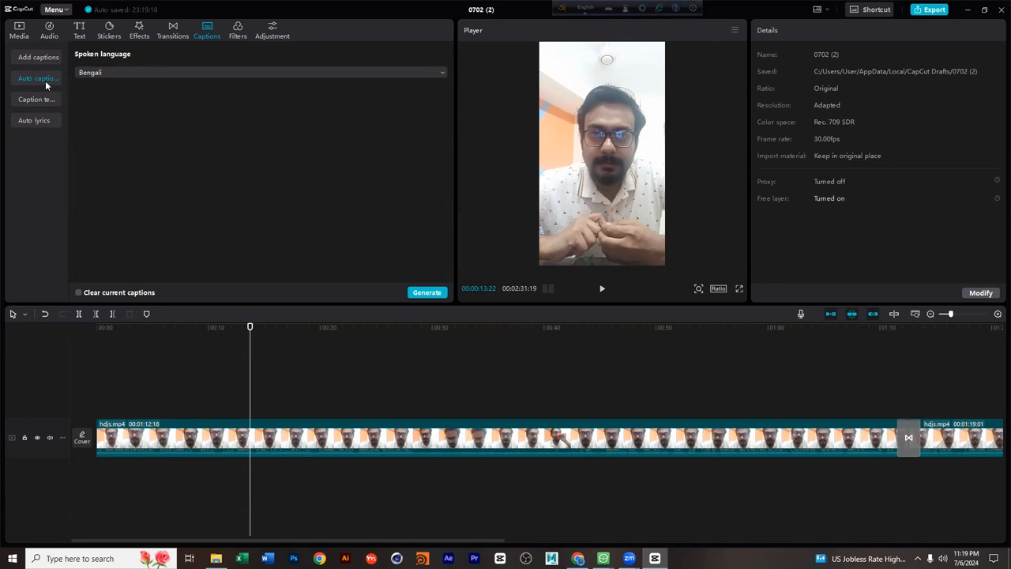
left_click(39, 58)
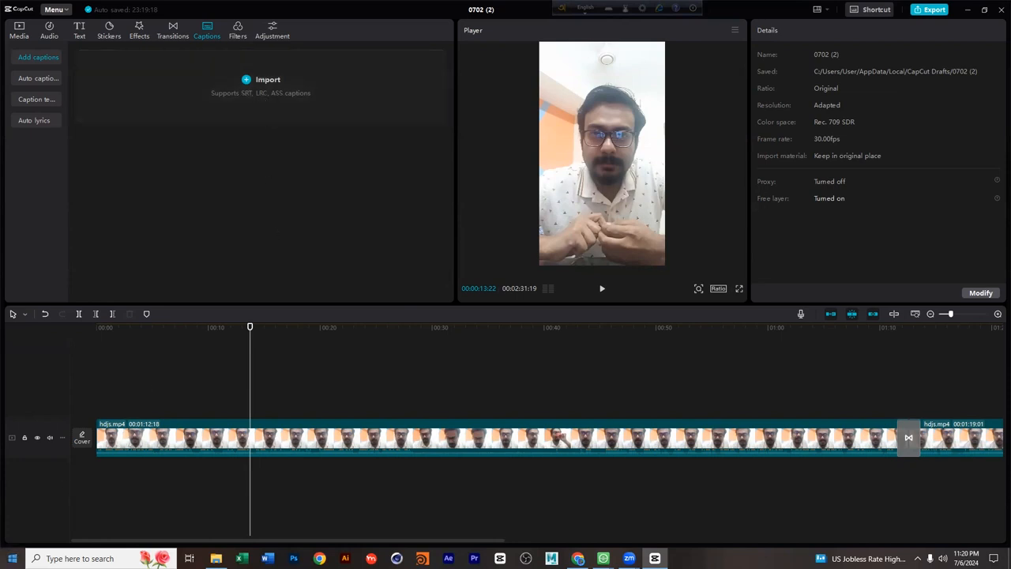
Find Notepad through the Windows search and switch to a new blank note.
left_click(17, 550)
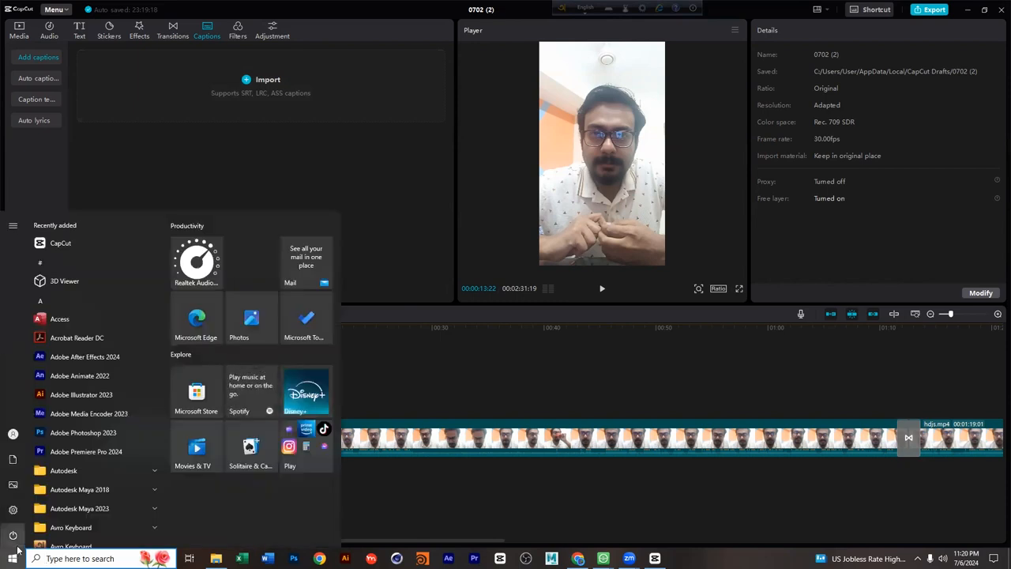
type("w")
key("BackSpace")
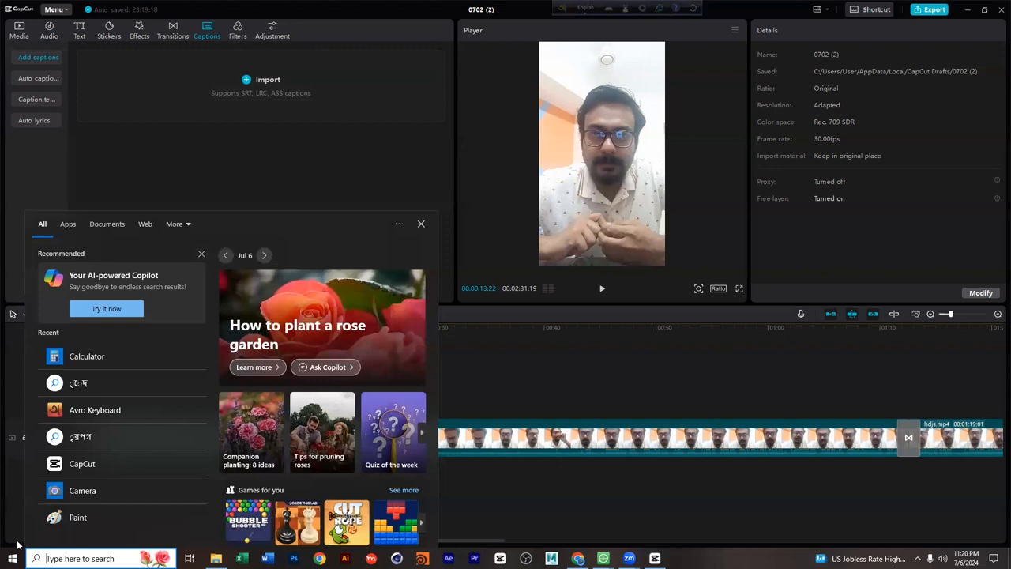
type("notepad")
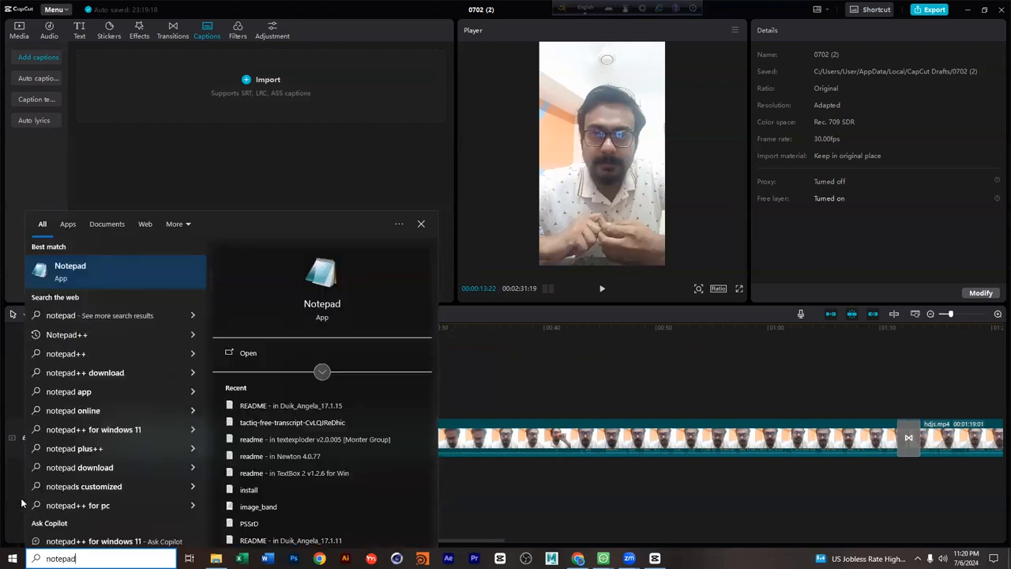
key("Return")
Write sample caption lines in the note: "dfgdfg", "dzsfgh", "0:00-0:03: apdfh" and "0450 amop".
type("dfg")
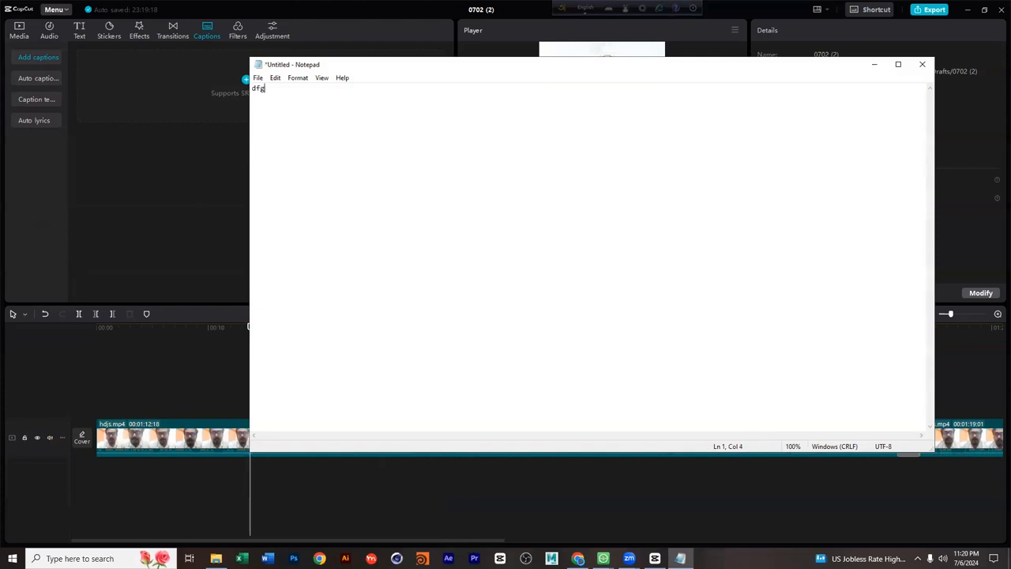
type("dfg dzsfgh")
key("Return")
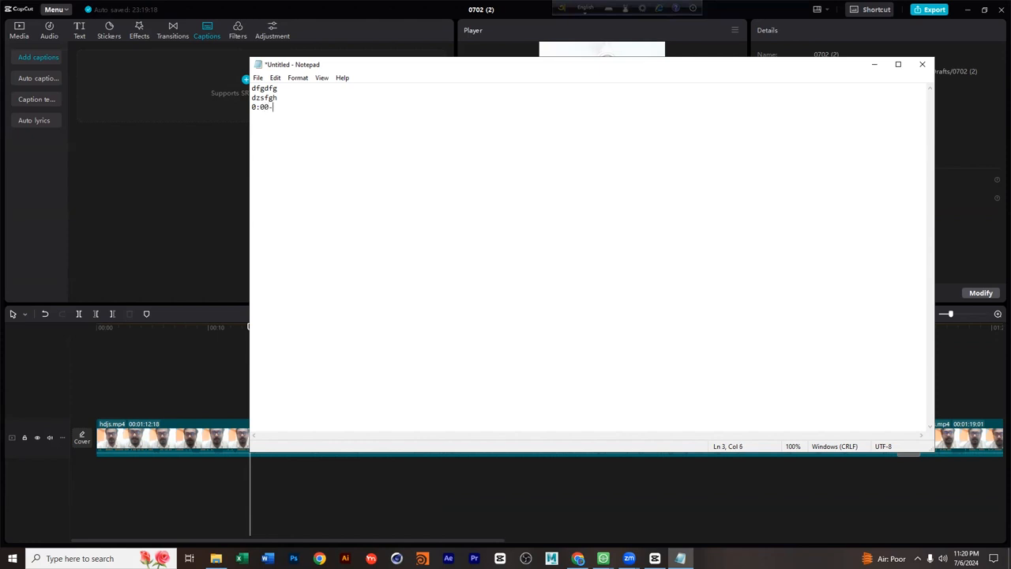
type("03")
type(": apdfh ")
type("045")
type("0 amop")
Check the Save As options for a text document on the Desktop, then cancel and close the note without saving.
left_click(257, 78)
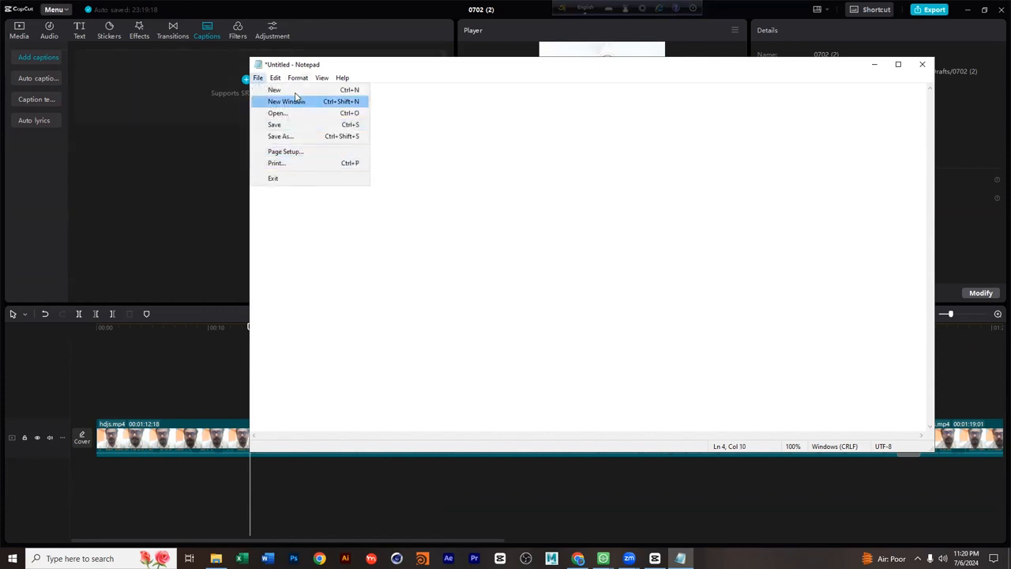
left_click(298, 137)
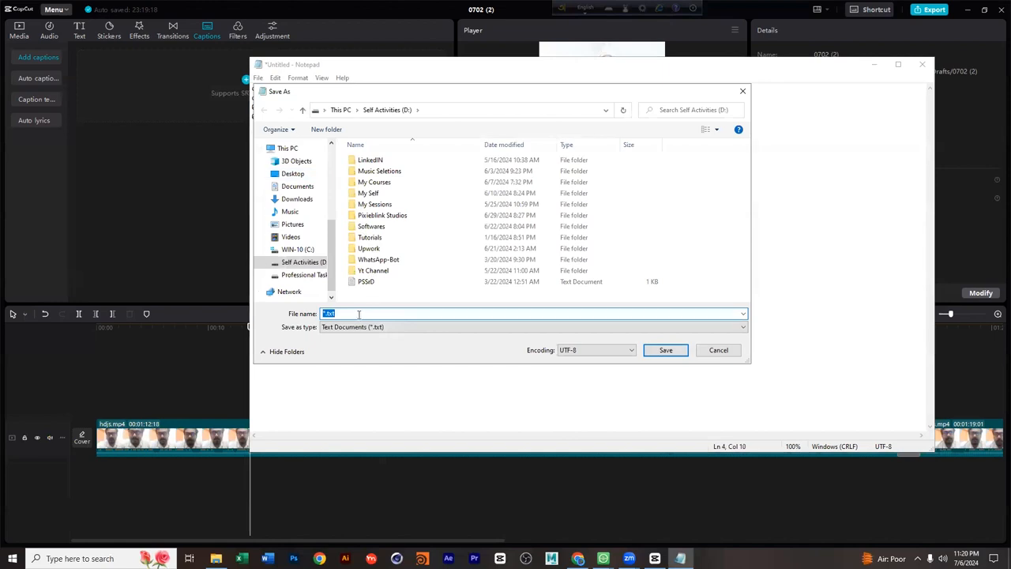
left_click(369, 327)
left_click(369, 327)
left_click(369, 313)
left_click(351, 313)
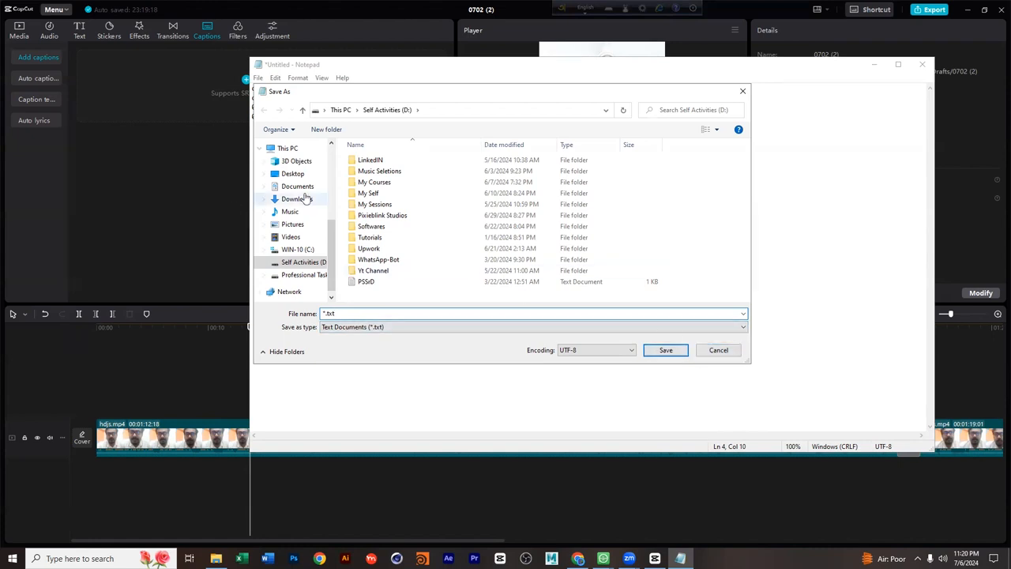
left_click(292, 174)
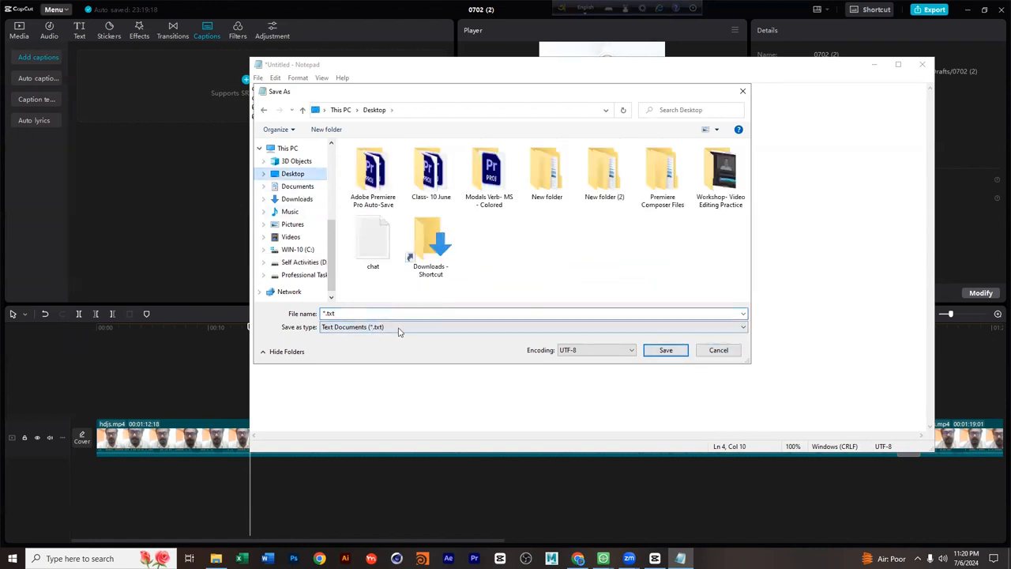
left_click(722, 352)
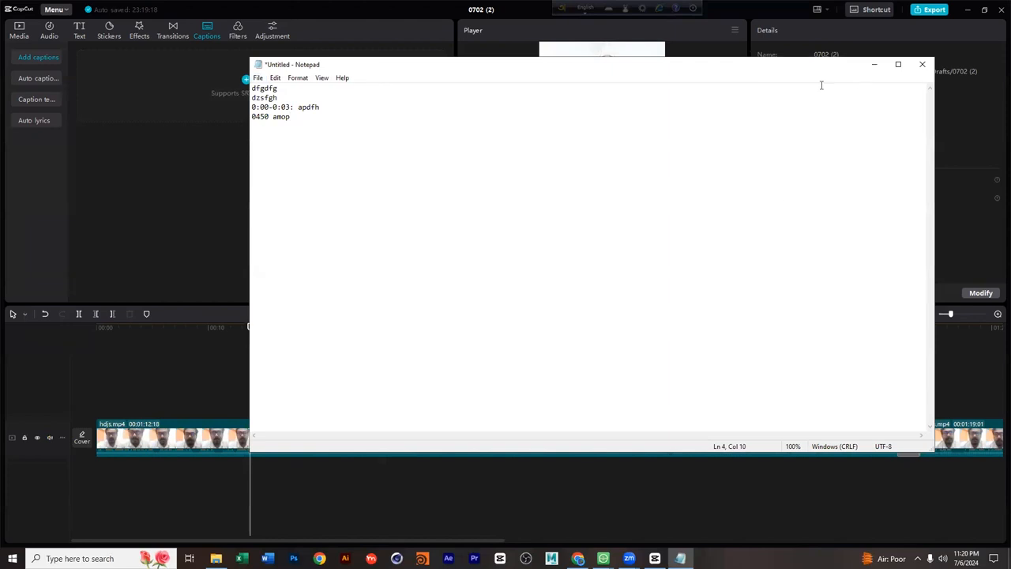
left_click(922, 64)
left_click(537, 281)
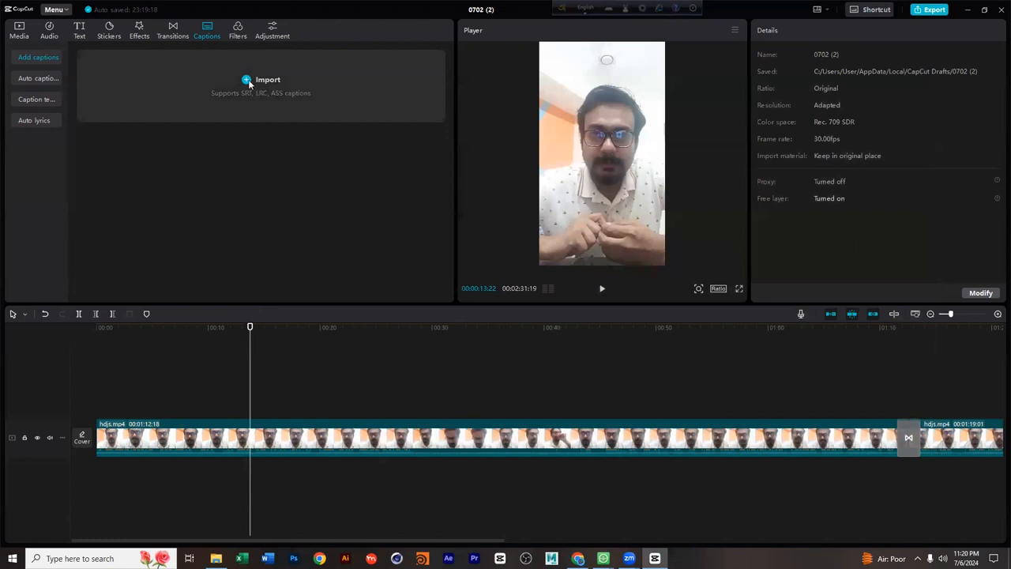
Return the playhead to the start of the timeline and generate auto captions with Bengali as the spoken language.
left_click_drag(207, 335, 86, 336)
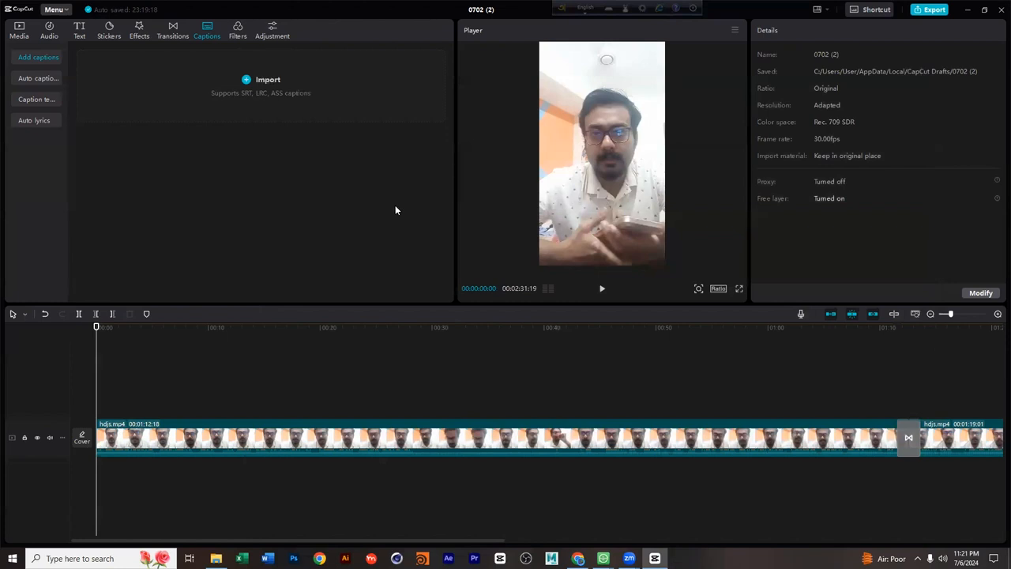
left_click(40, 78)
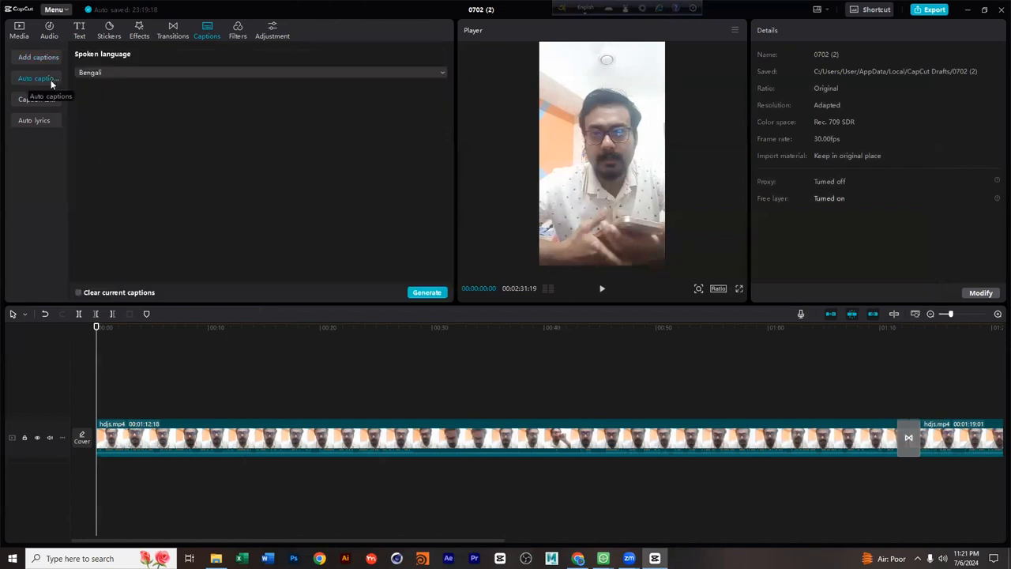
left_click(122, 71)
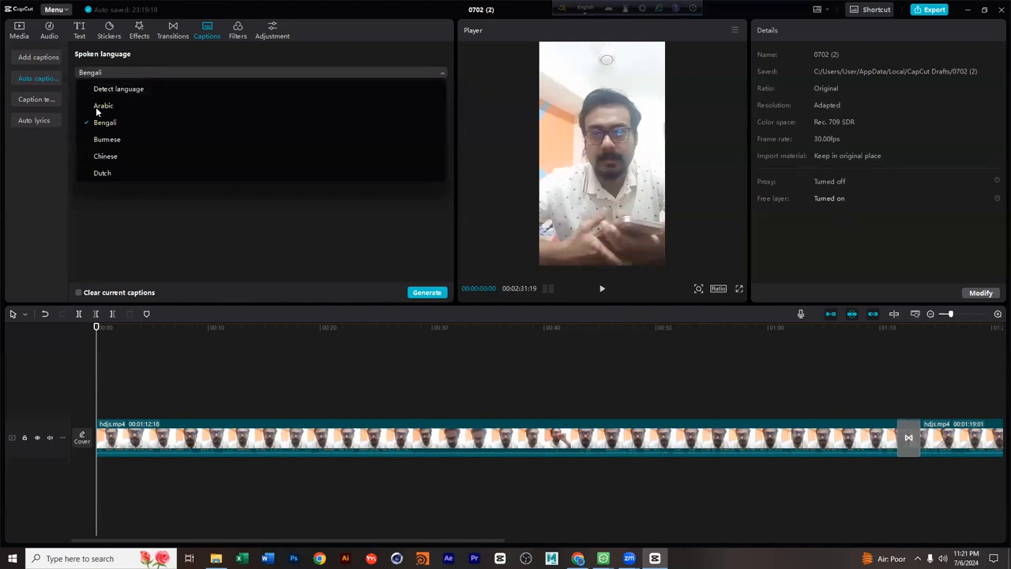
left_click(123, 125)
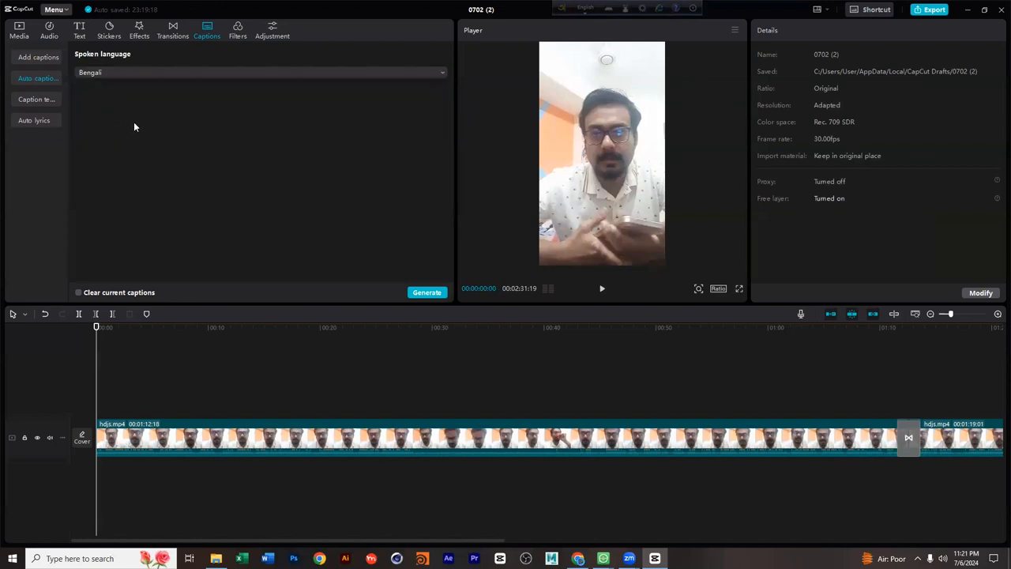
left_click(426, 293)
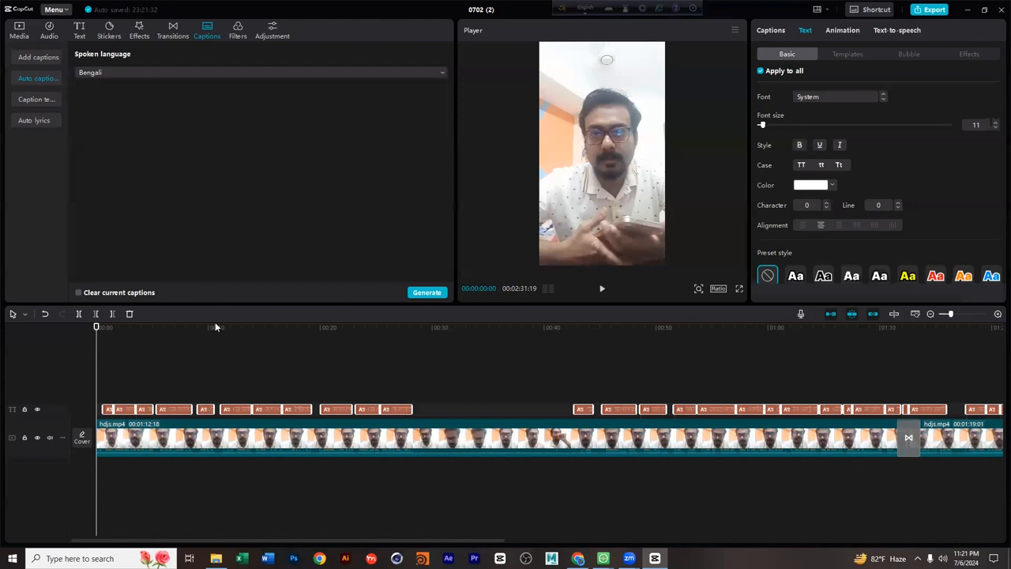
Select the caption at about 1.5 s and set the font size of all captions to 13.
left_click_drag(96, 327, 113, 329)
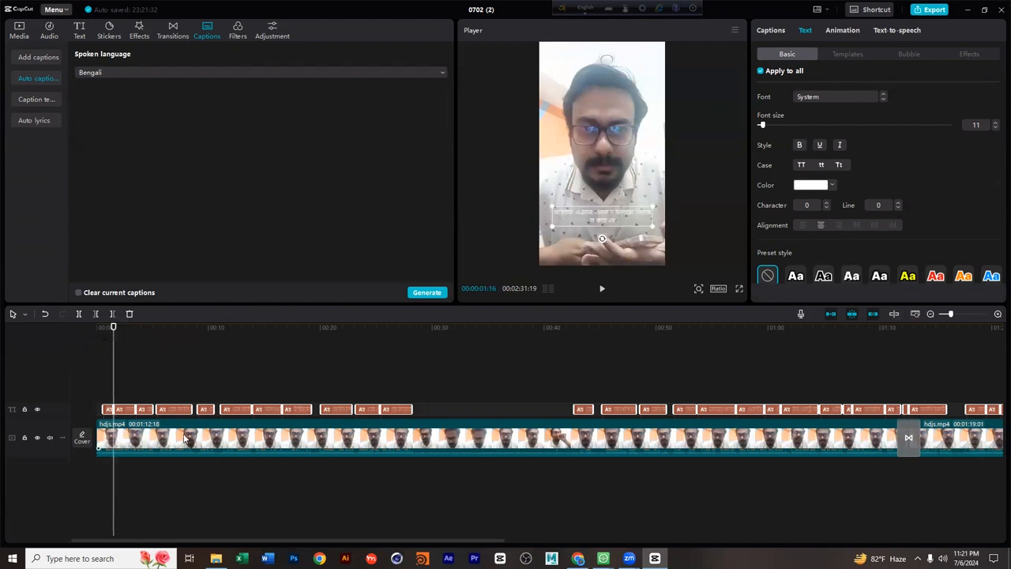
left_click(124, 408)
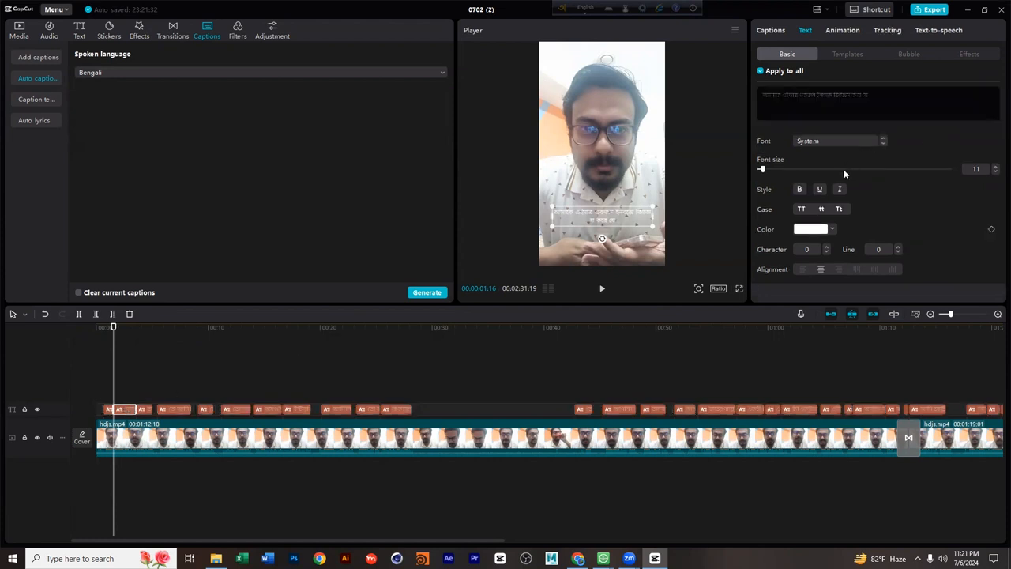
left_click_drag(763, 171, 765, 169)
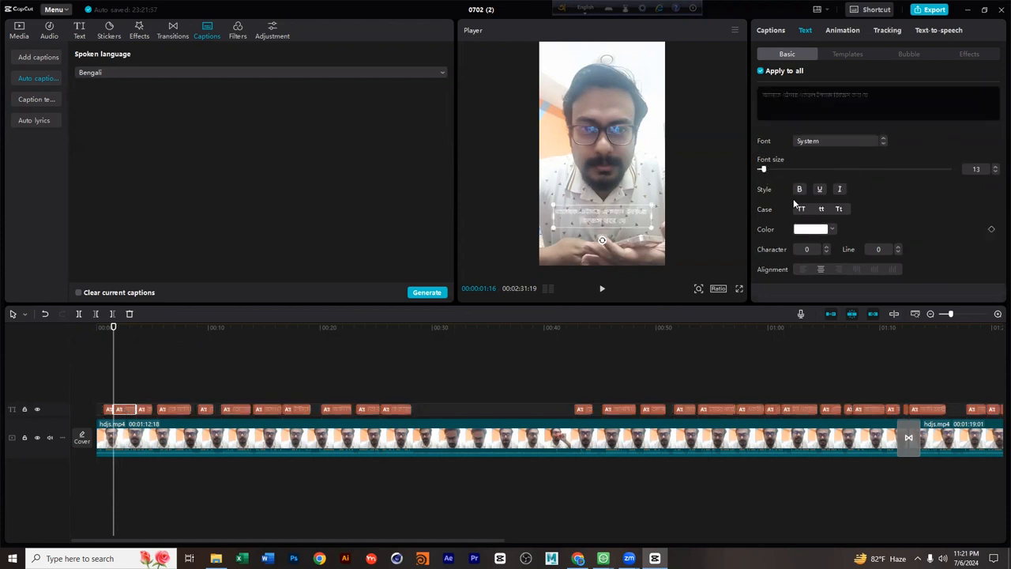
Change the text colour of the captions to blue with the colour picker.
left_click(812, 229)
left_click_drag(831, 263, 895, 225)
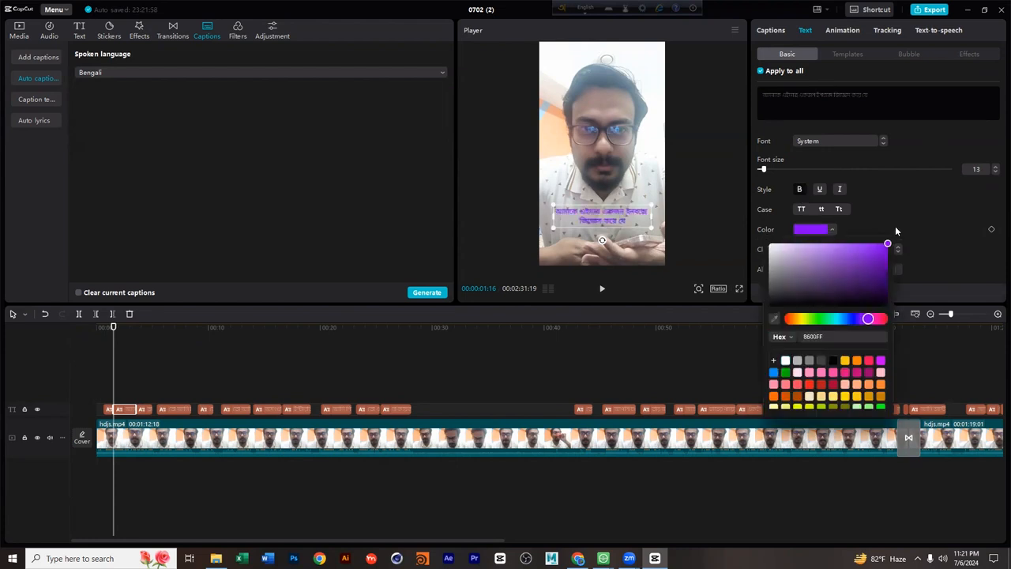
left_click_drag(871, 324, 851, 319)
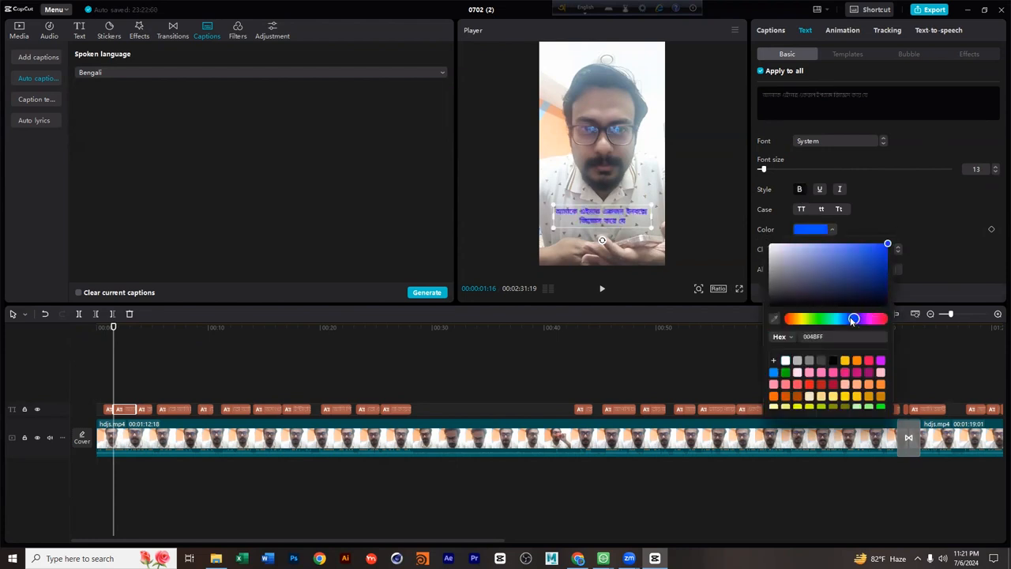
left_click(898, 202)
Apply the preset style with white text on a purple background to all captions.
scroll(901, 204, "down", 5)
scroll(910, 207, "up", 4)
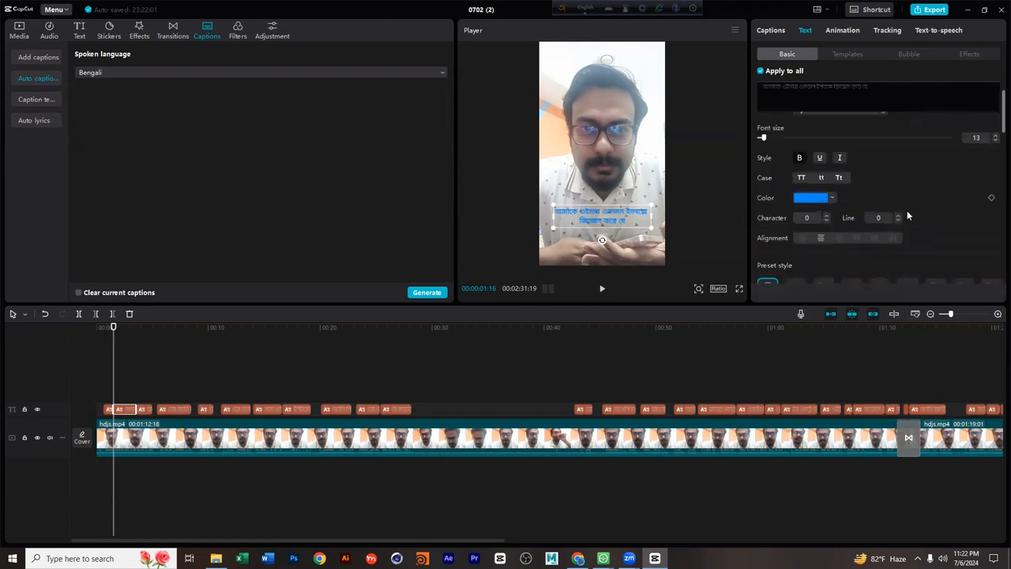
scroll(906, 210, "down", 3)
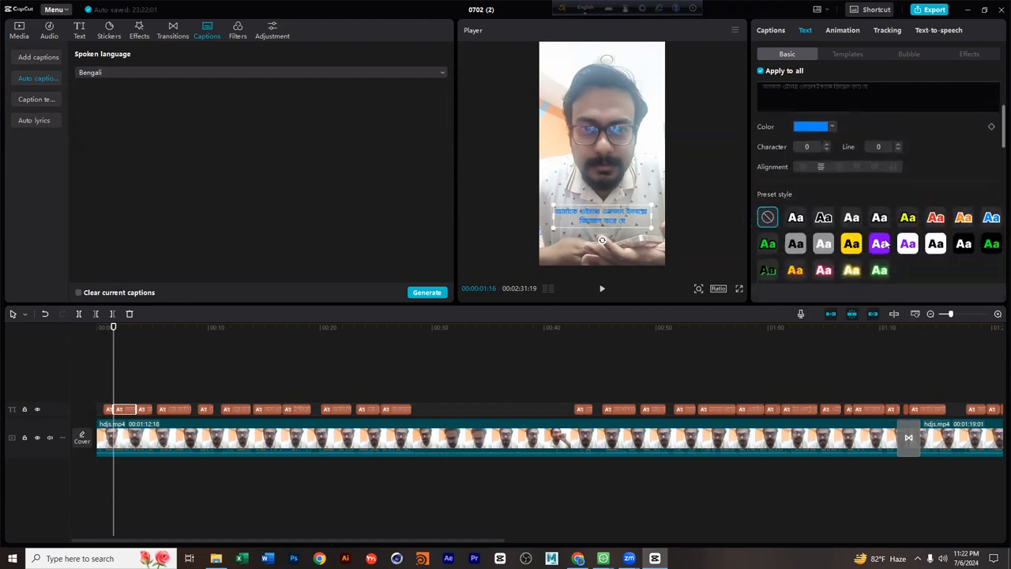
left_click(880, 243)
Open the caption font list and search the commercial fonts for "hind".
scroll(936, 175, "up", 3)
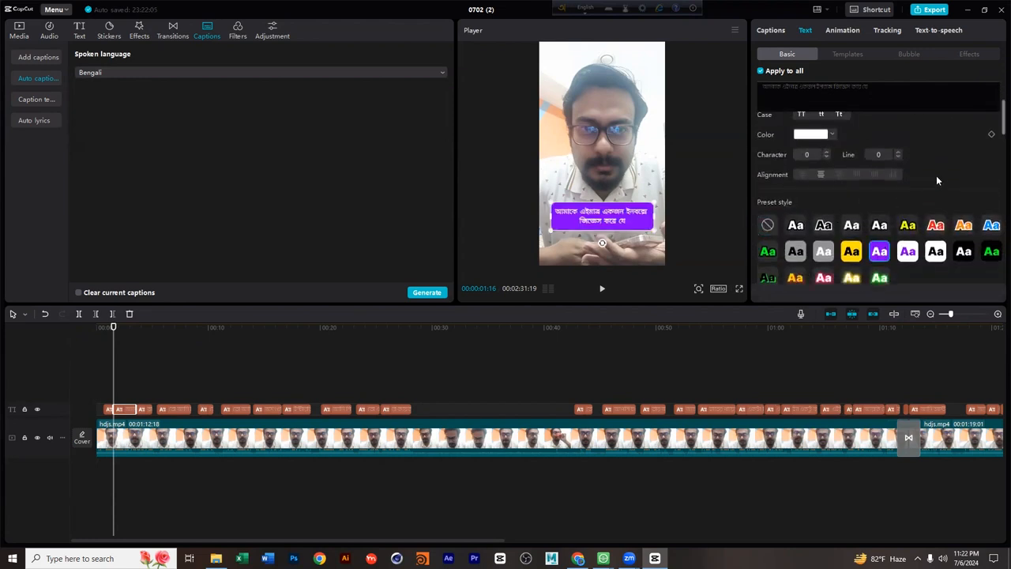
left_click(864, 141)
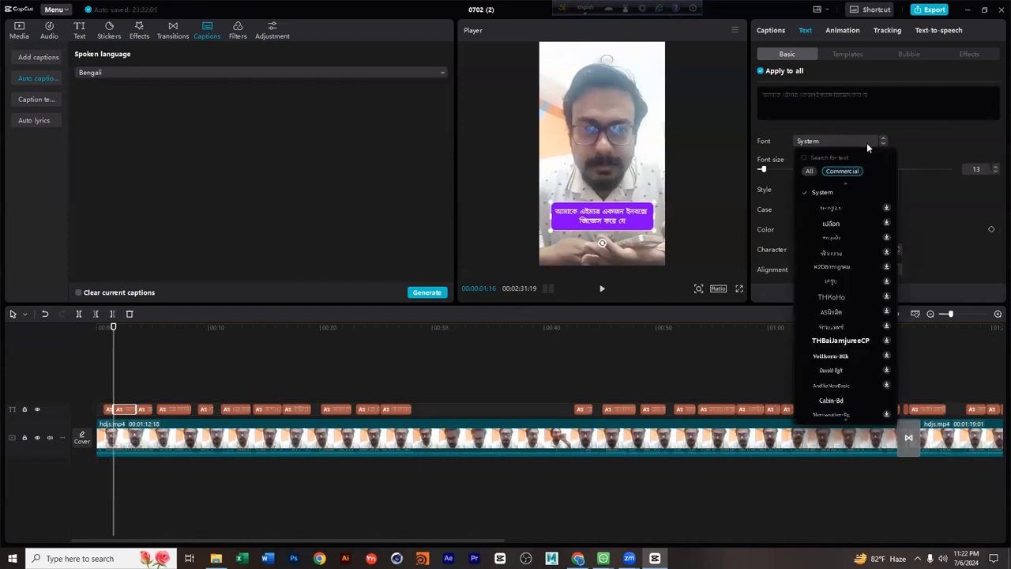
left_click(862, 156)
type("N")
double_click(863, 156)
Browse the commercial fonts and apply ComicSans to the captions.
scroll(851, 240, "down", 8)
scroll(844, 284, "down", 10)
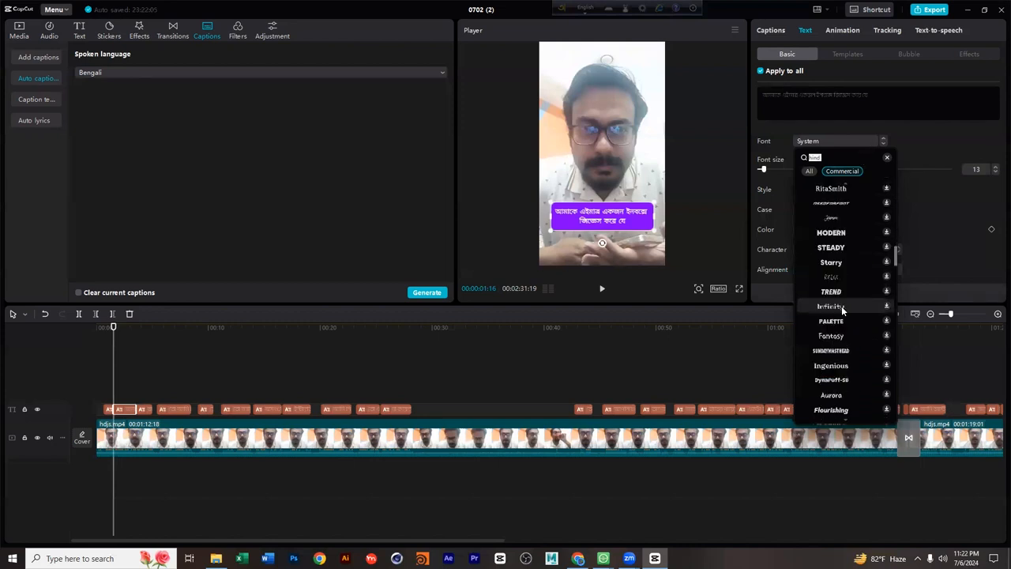
scroll(842, 335, "down", 8)
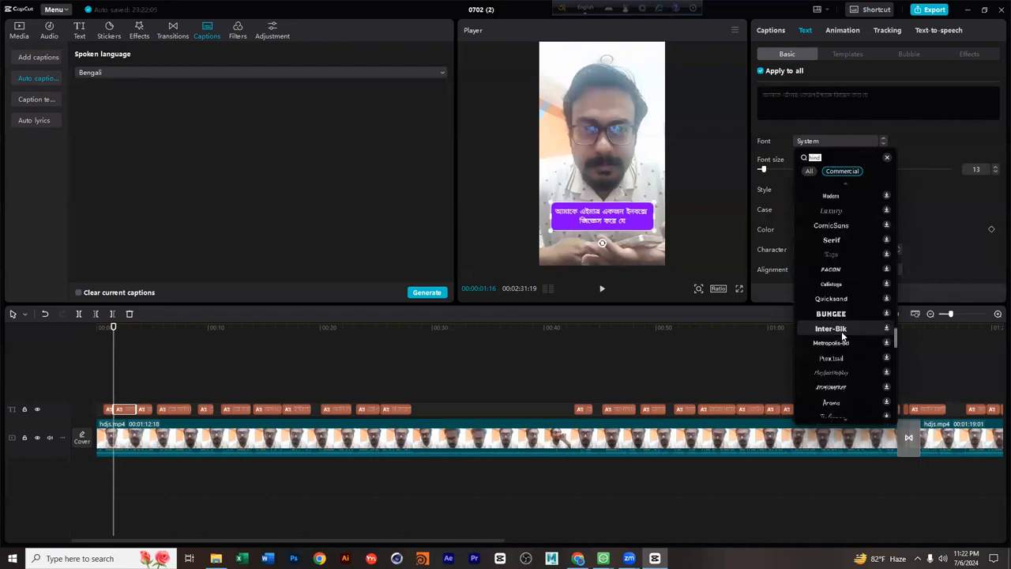
scroll(843, 330, "down", 10)
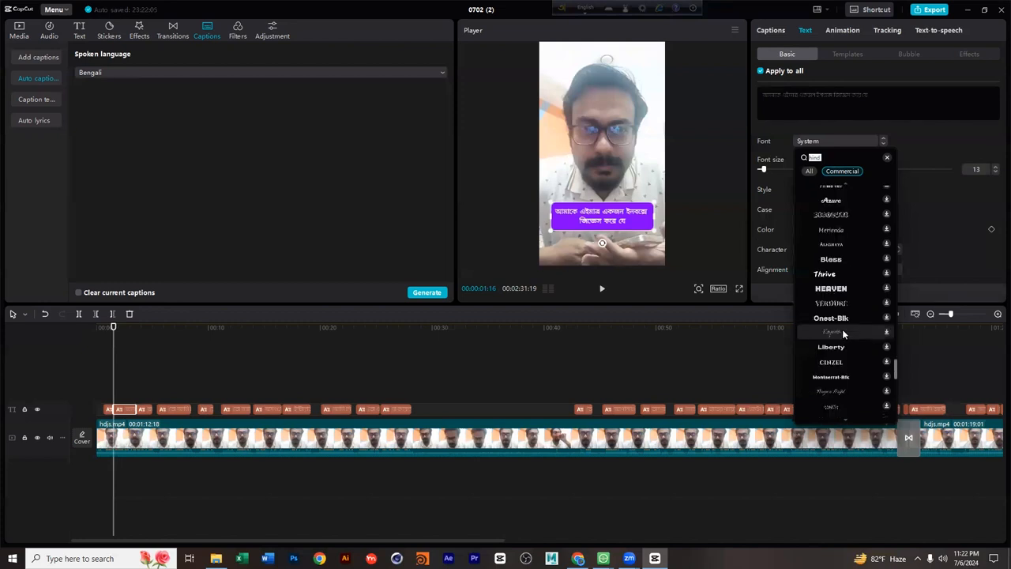
scroll(841, 320, "down", 4)
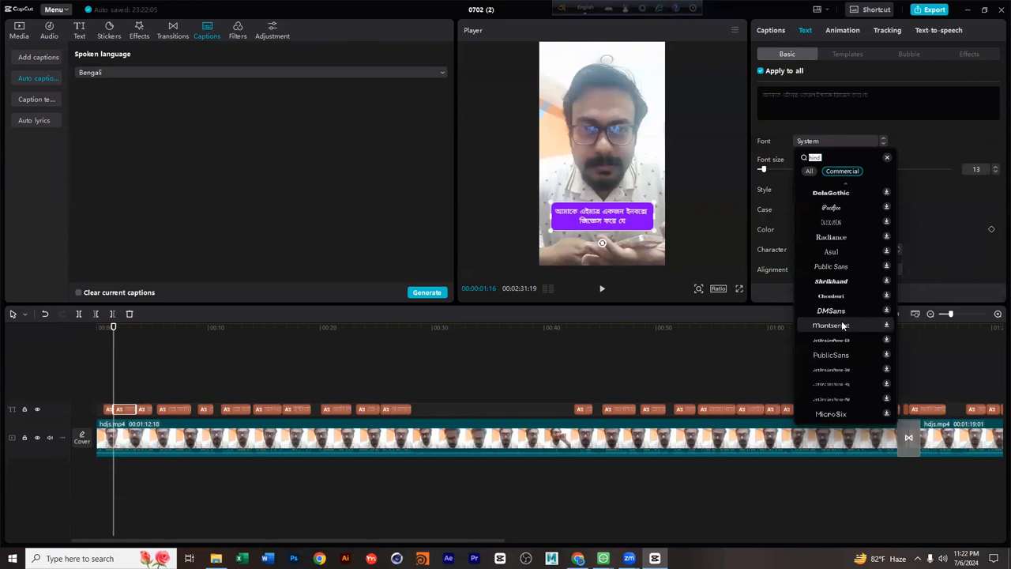
scroll(841, 316, "down", 5)
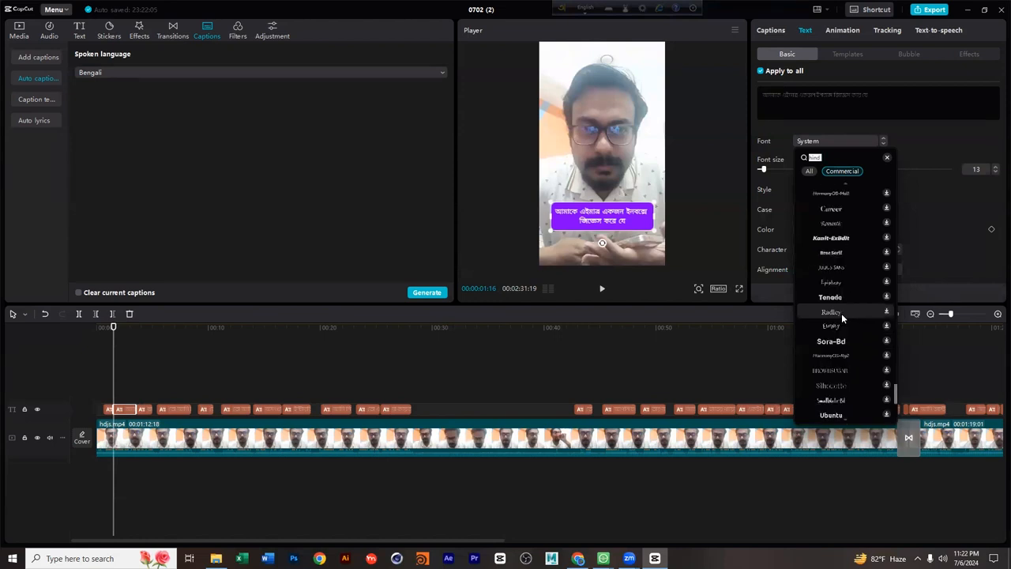
scroll(843, 312, "up", 5)
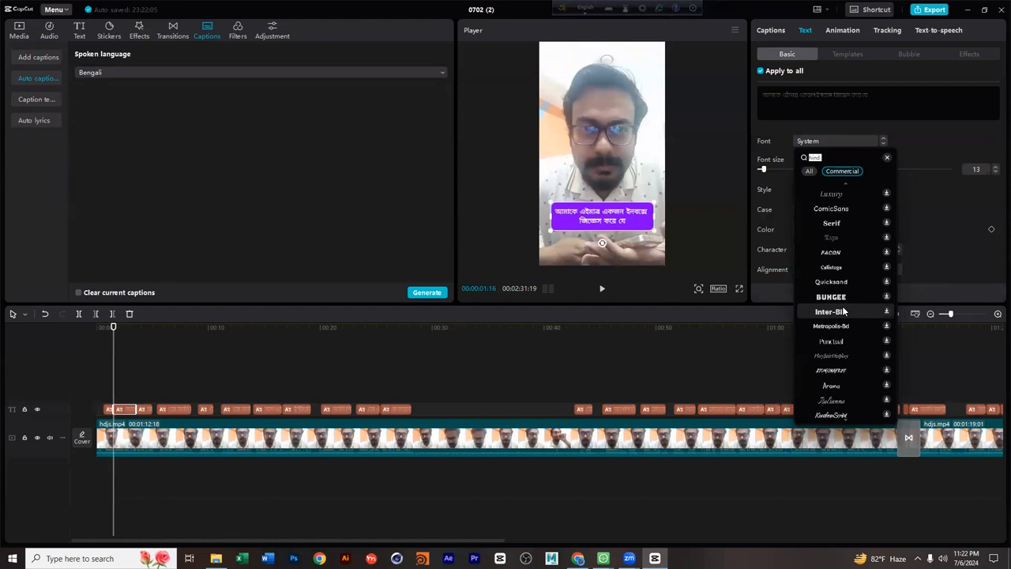
scroll(844, 312, "up", 2)
left_click(842, 303)
scroll(842, 305, "up", 5)
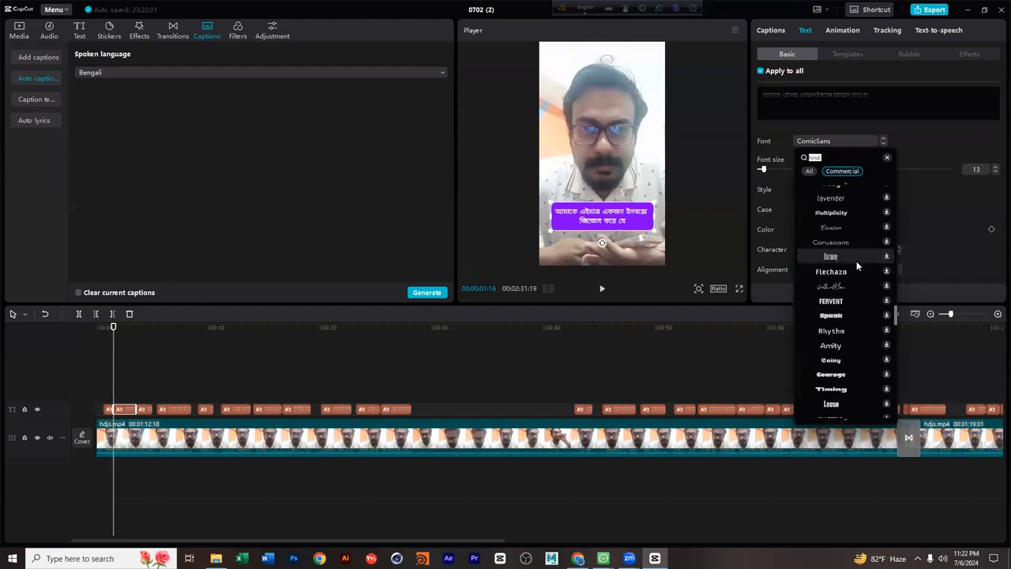
Set the font of all captions to ZY Coruscant after trying Coiny, and switch their purple background to the shape fitted to each line.
left_click(844, 356)
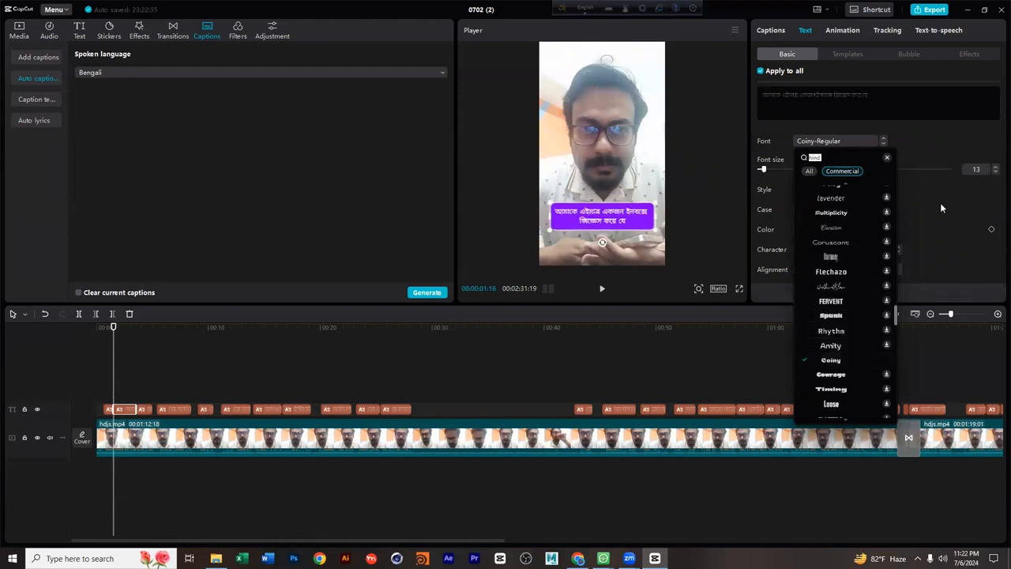
left_click(839, 243)
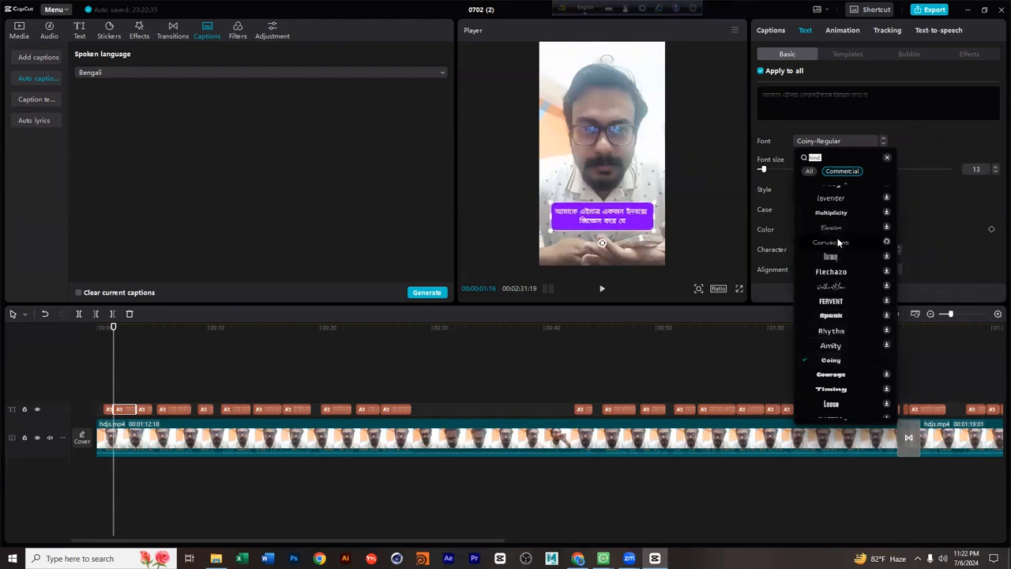
left_click(961, 218)
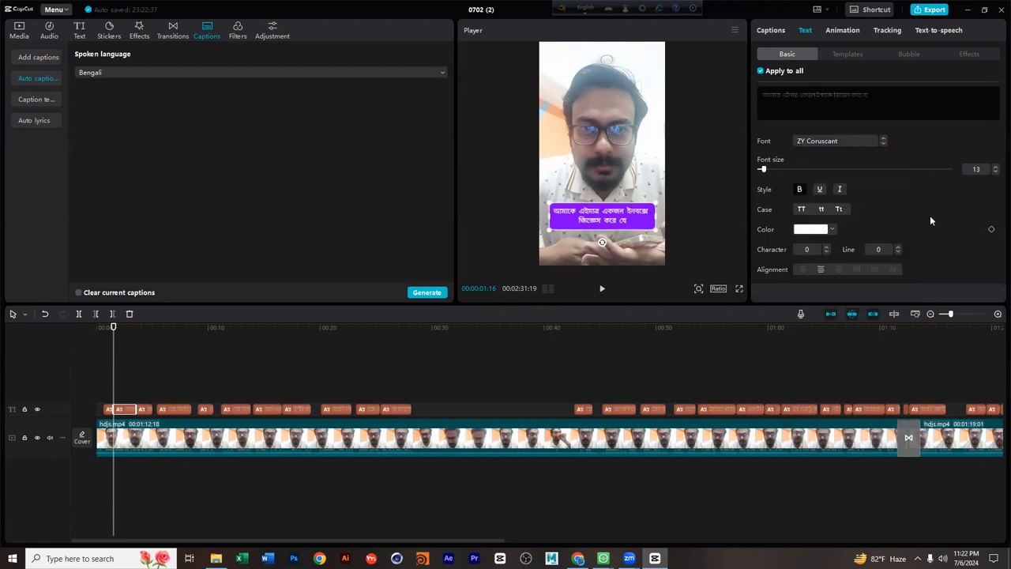
scroll(924, 214, "down", 10)
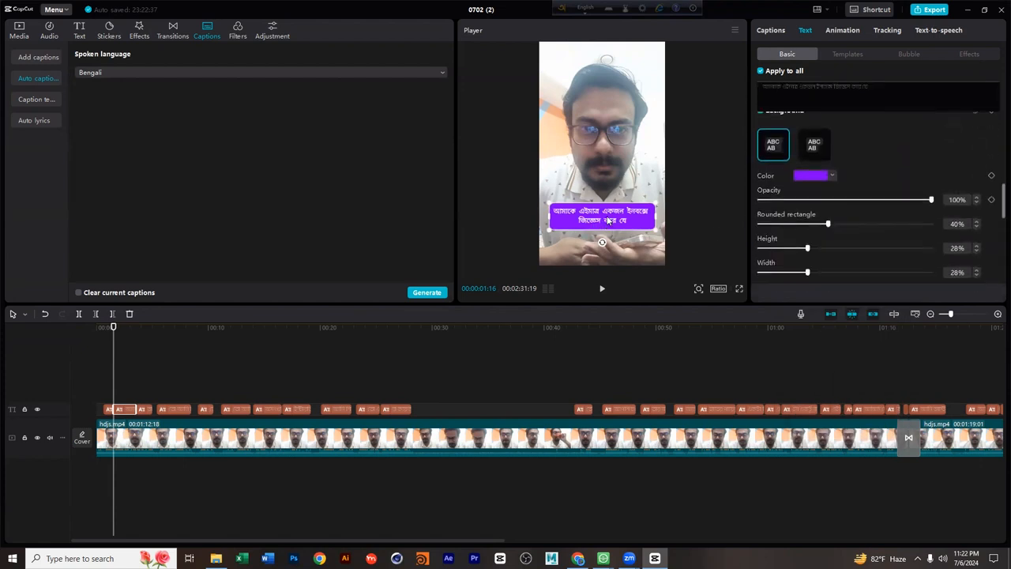
left_click(810, 136)
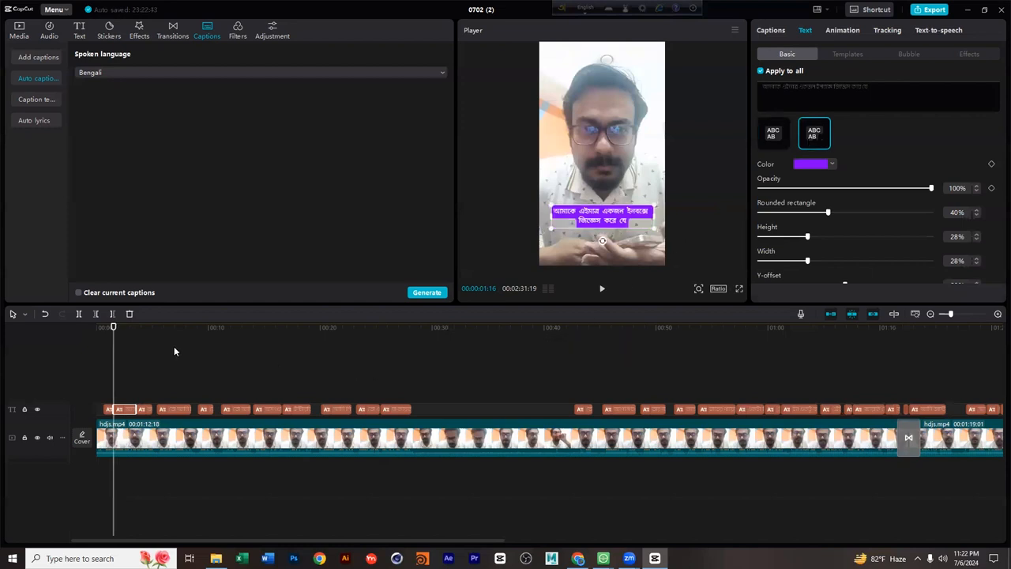
Play and scrub through the video from the start to about 00:01:05 to review the restyled captions.
left_click_drag(103, 327, 108, 328)
key("space")
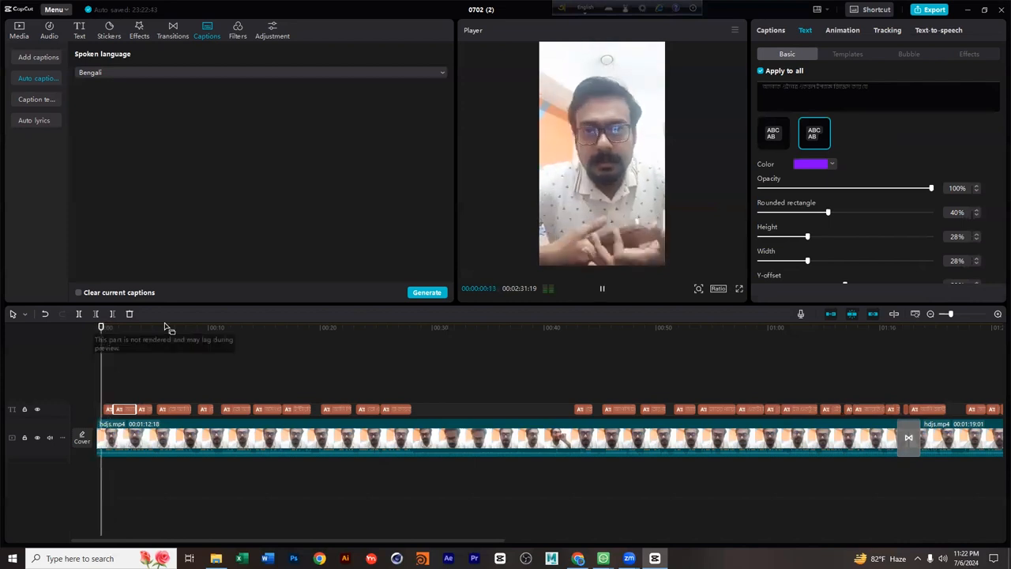
left_click(615, 227)
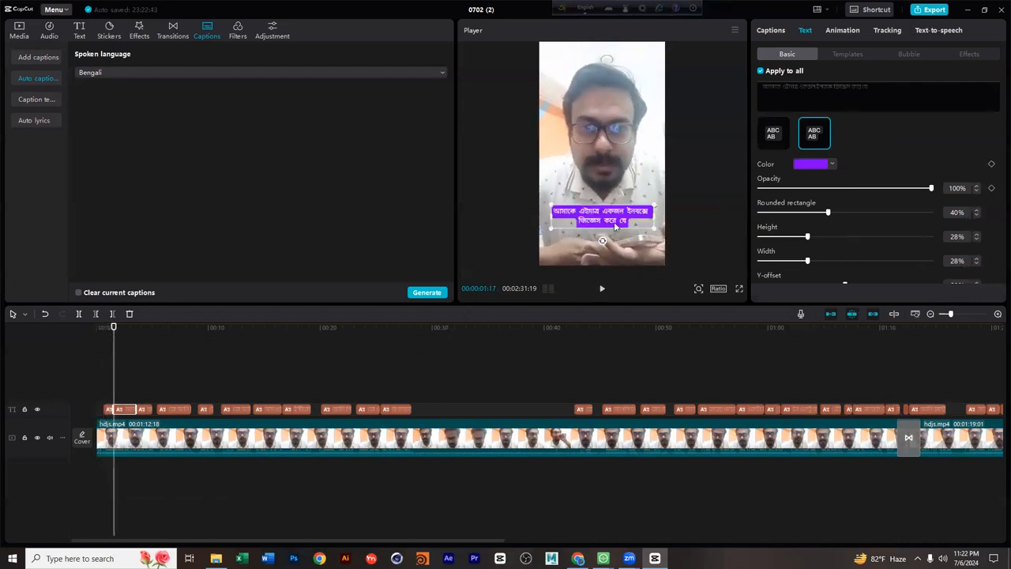
scroll(662, 424, "down", 3)
key("space")
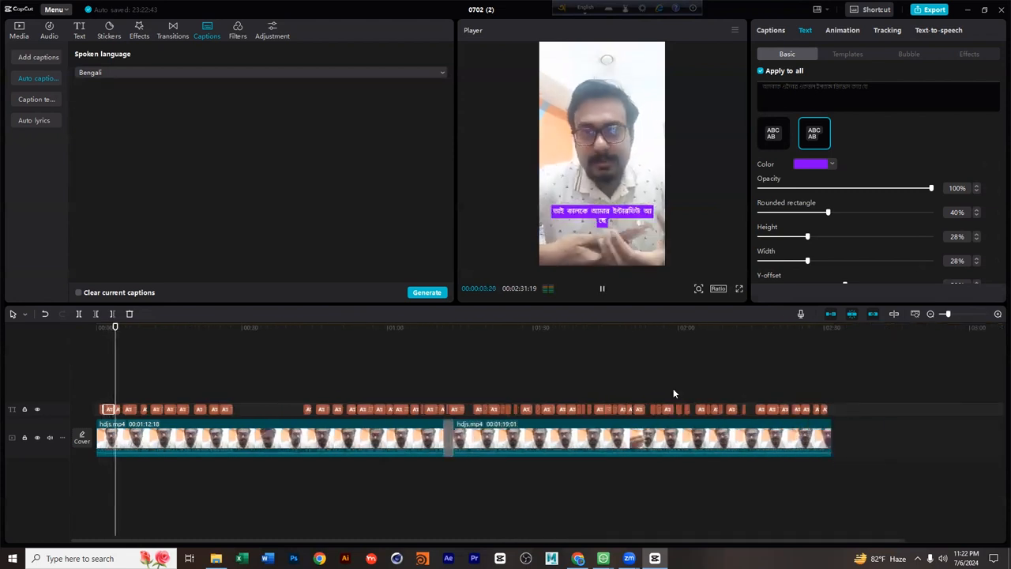
key("space")
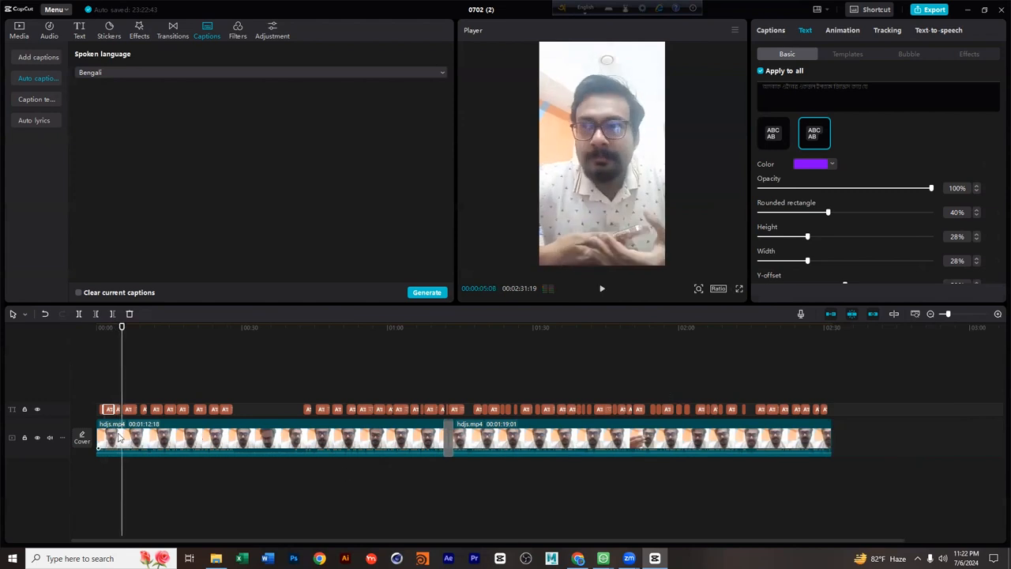
scroll(119, 437, "up", 3)
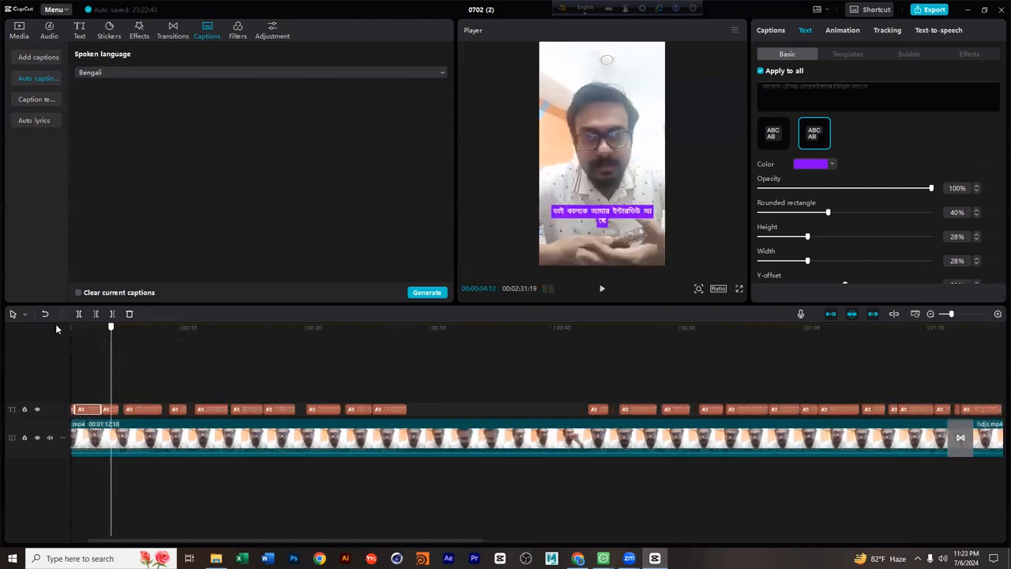
left_click(152, 348)
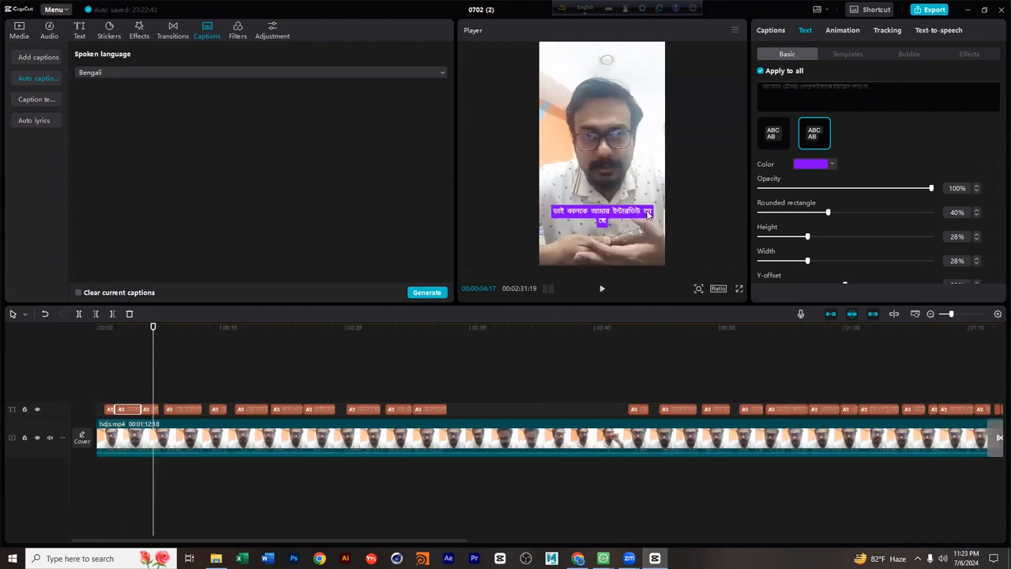
left_click_drag(174, 336, 182, 332)
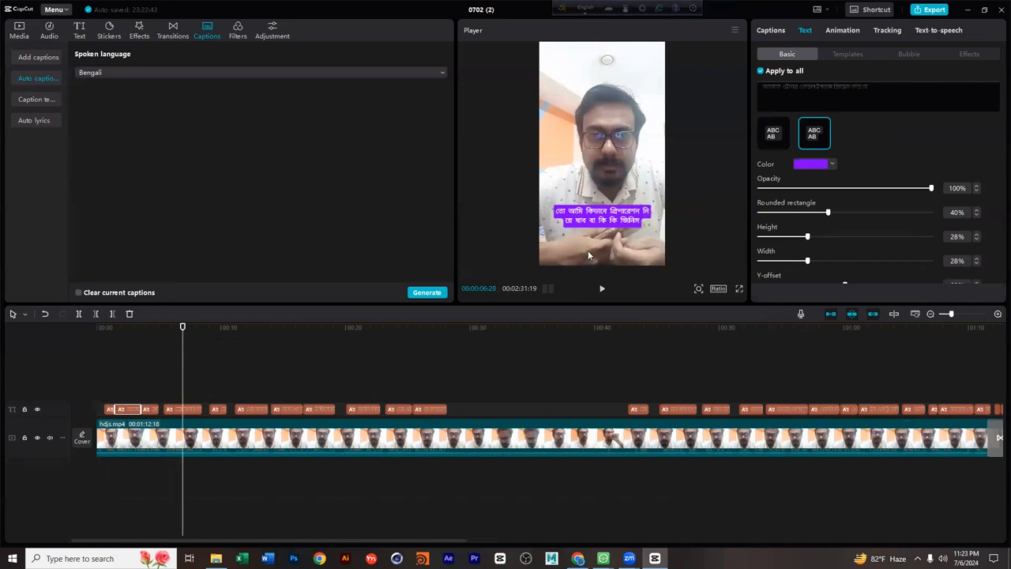
scroll(491, 350, "down", 2)
left_click_drag(491, 350, 585, 363)
scroll(591, 367, "down", 2)
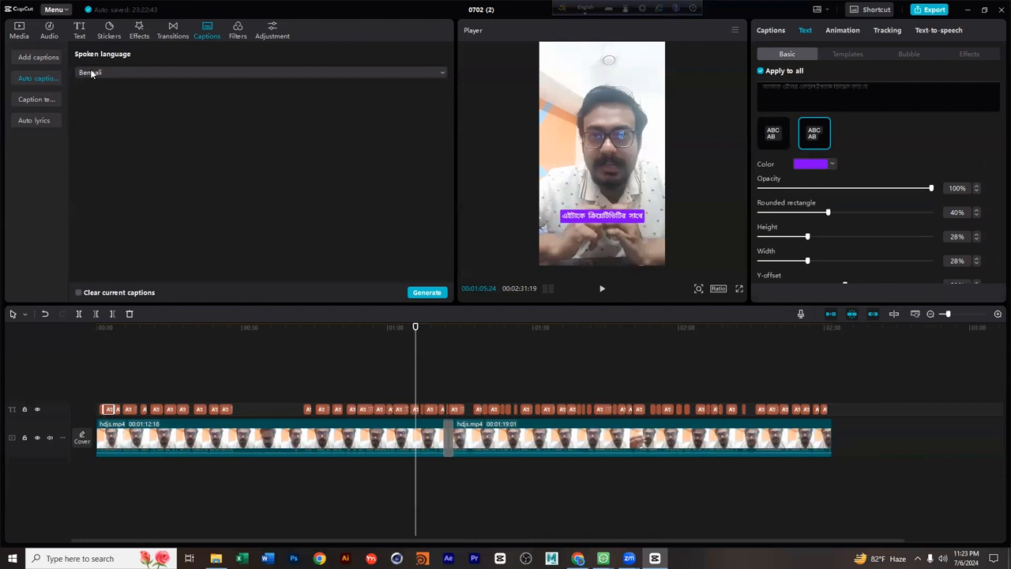
Preview the trending DENY caption template and add it to the timeline at 00:01:05:24.
left_click(51, 99)
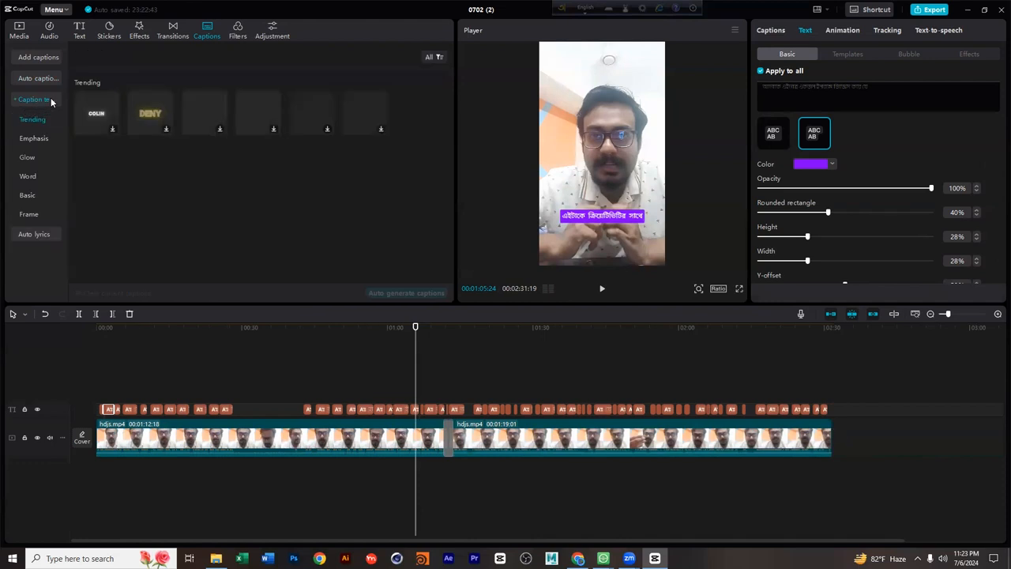
left_click(162, 105)
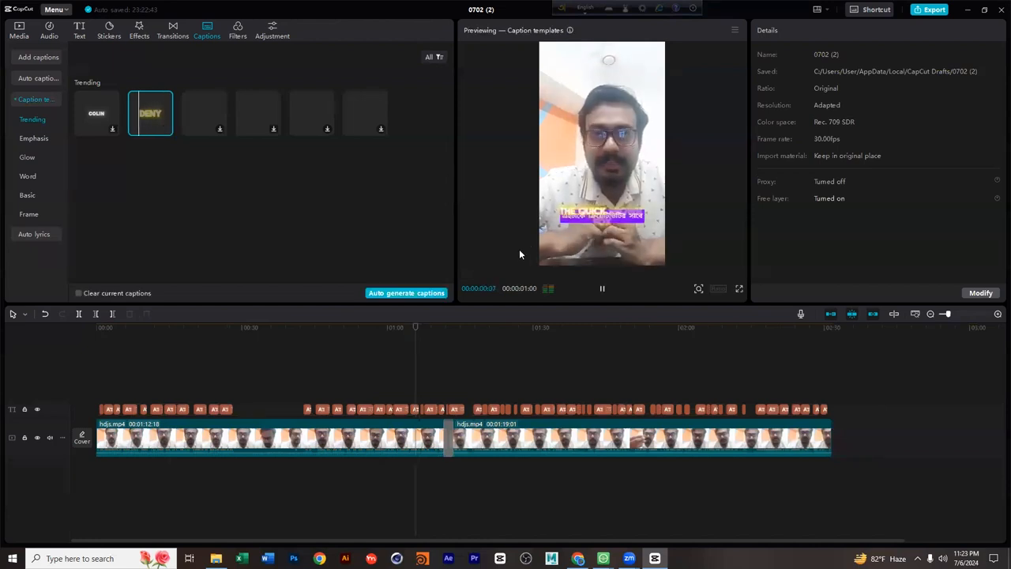
left_click(165, 128)
Lengthen the template caption clip past the cut between the two video clips and move its text up to the speaker's collar.
left_click_drag(421, 394, 500, 394)
left_click_drag(439, 334, 457, 335)
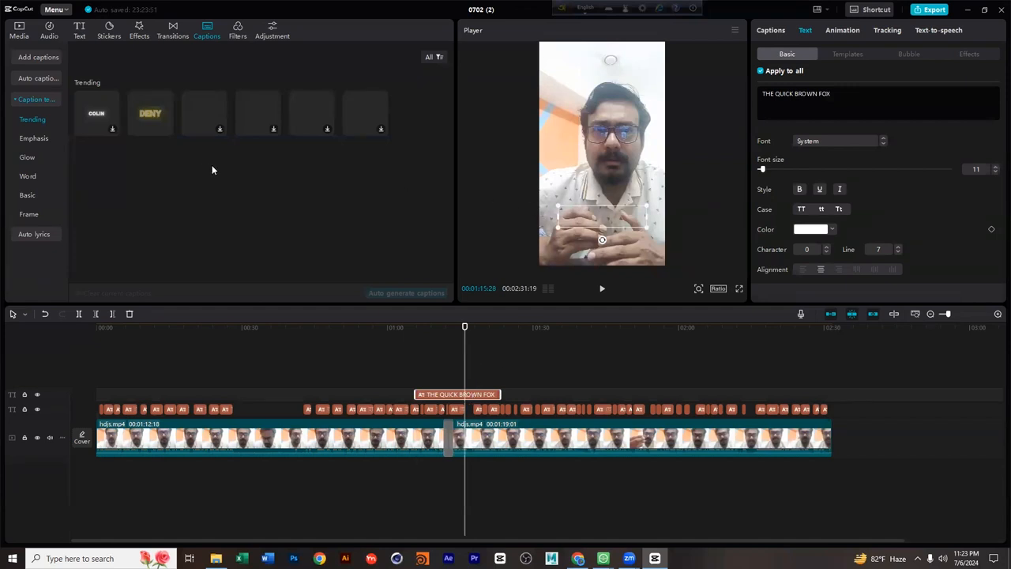
left_click_drag(604, 218, 608, 182)
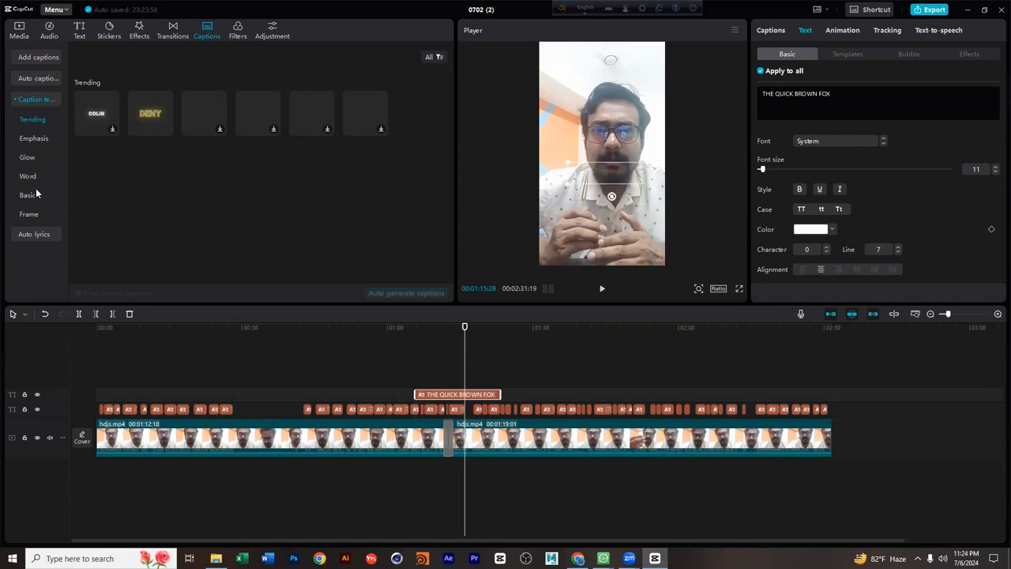
left_click(16, 102)
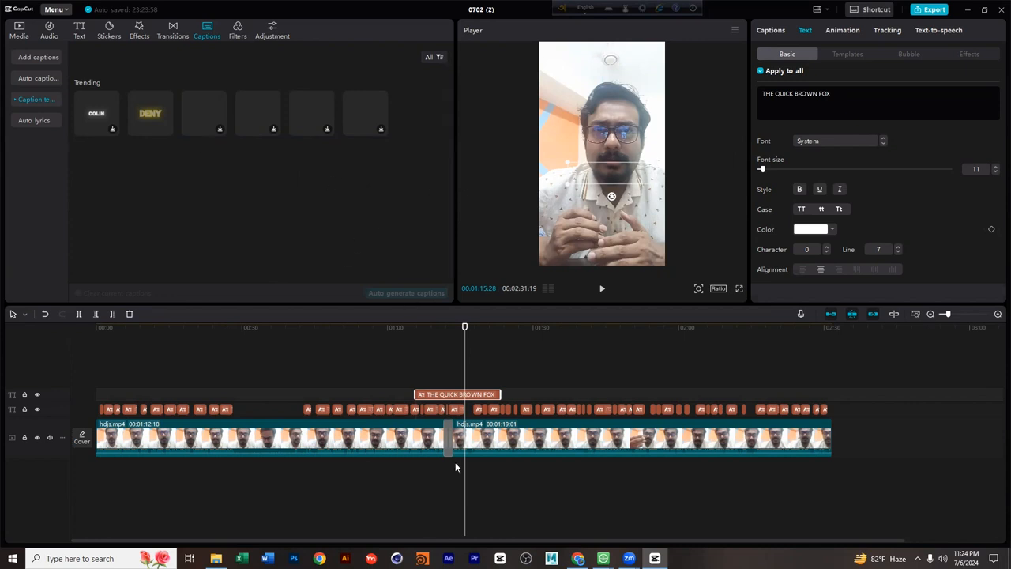
Delete all caption clips and the transition between the two video clips, and move the playhead to 00:01:06:00.
left_click_drag(864, 373, 42, 407)
key("Delete")
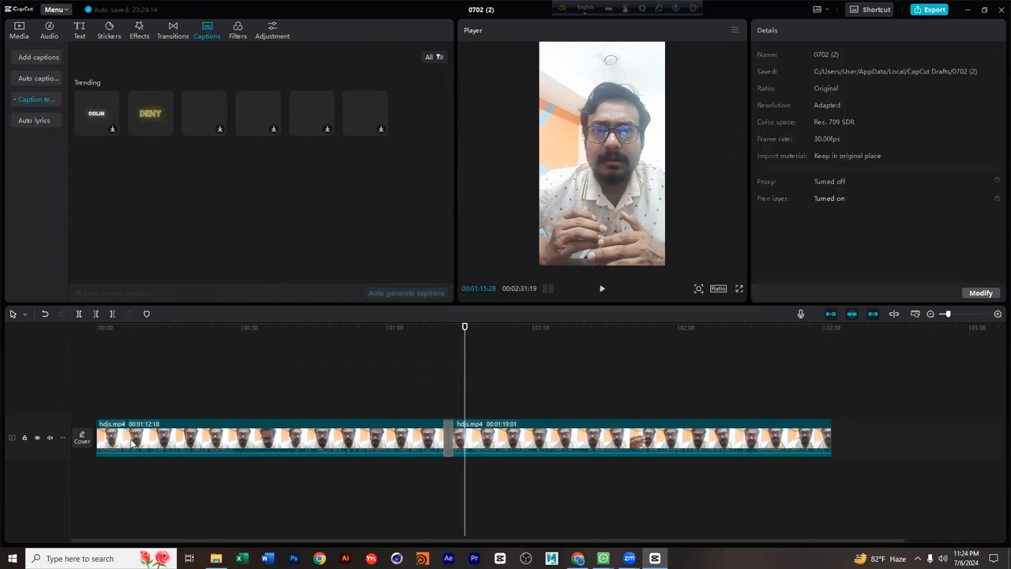
left_click(450, 433)
key("Delete")
left_click_drag(463, 345, 416, 344)
left_click(416, 344)
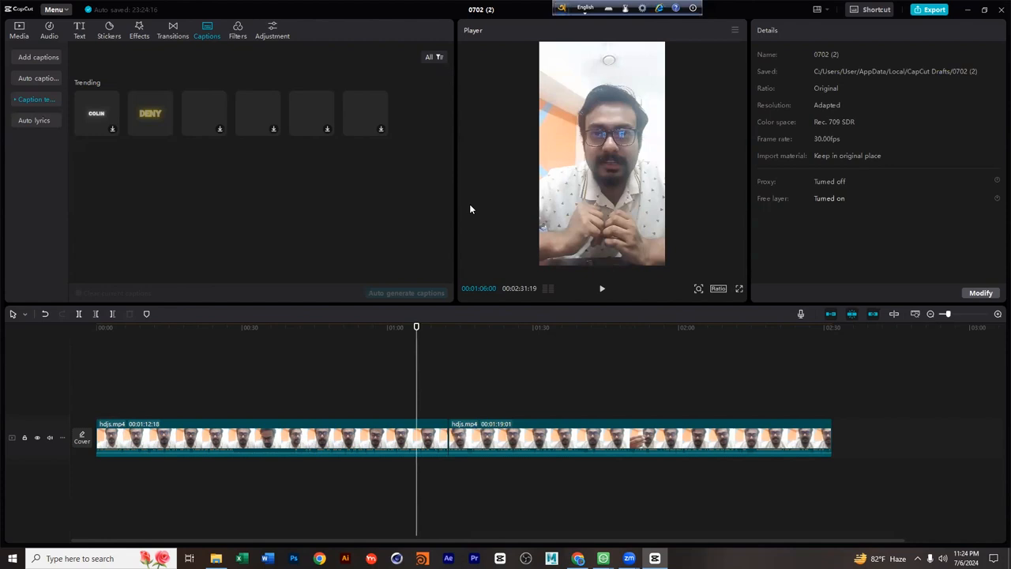
Preview the featured Pumpkin filter on the video and move the playhead to 00:01:07:28.
left_click(235, 33)
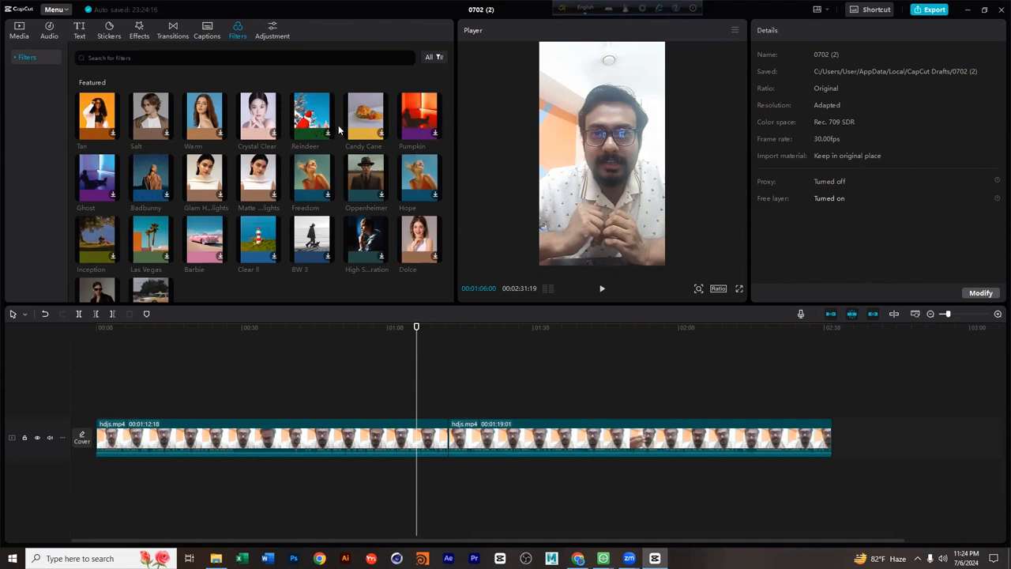
left_click(433, 134)
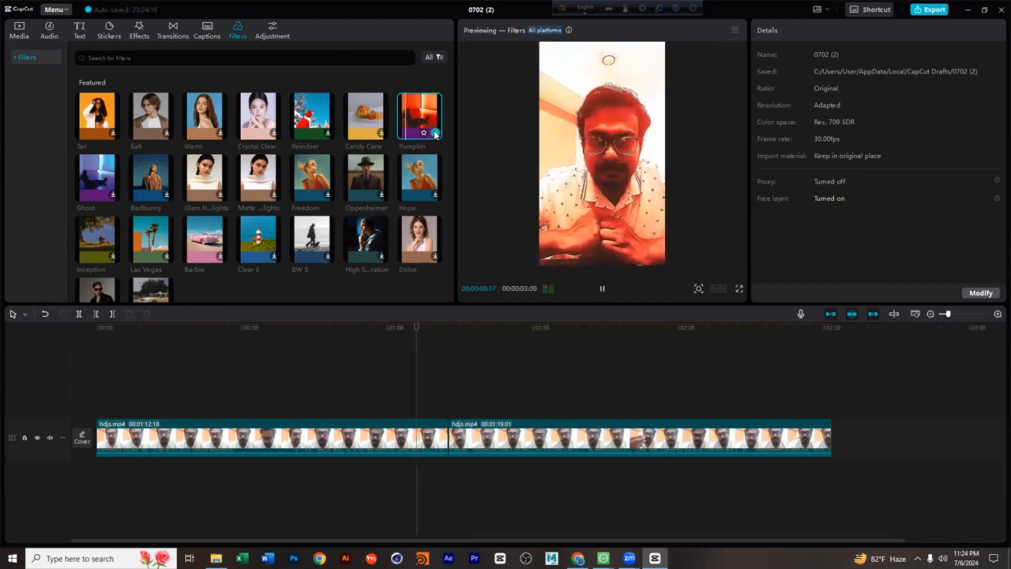
key("space")
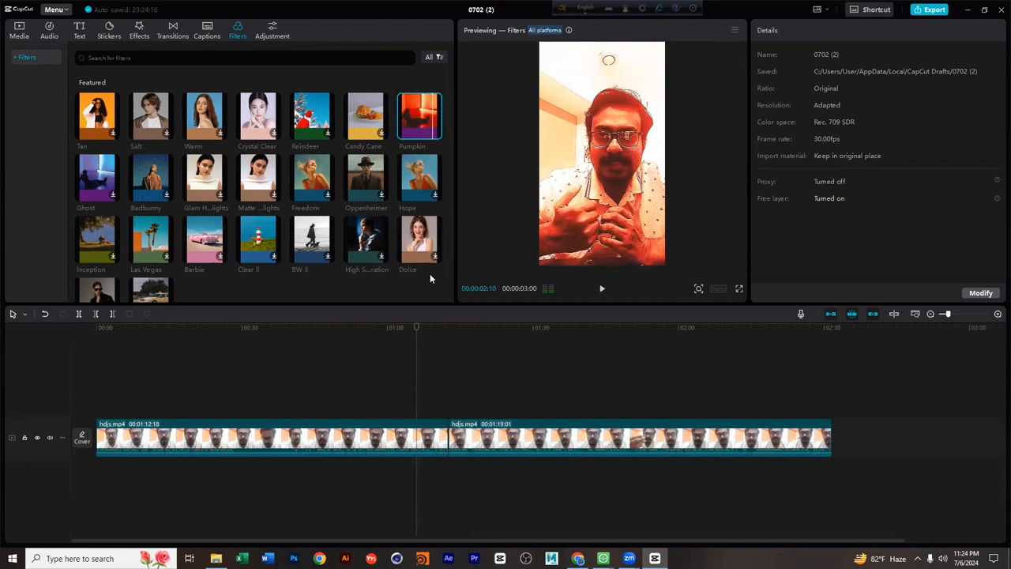
left_click_drag(417, 327, 426, 329)
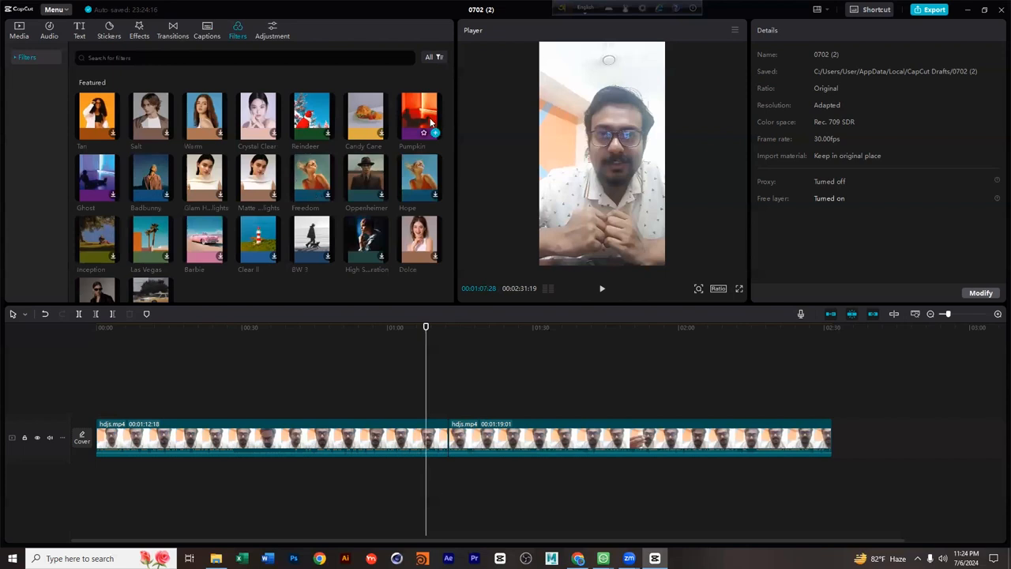
Add the High Saturation filter at 00:01:07:28, extend it to the end of the video and check the result at 00:01:32:11.
scroll(316, 182, "down", 1)
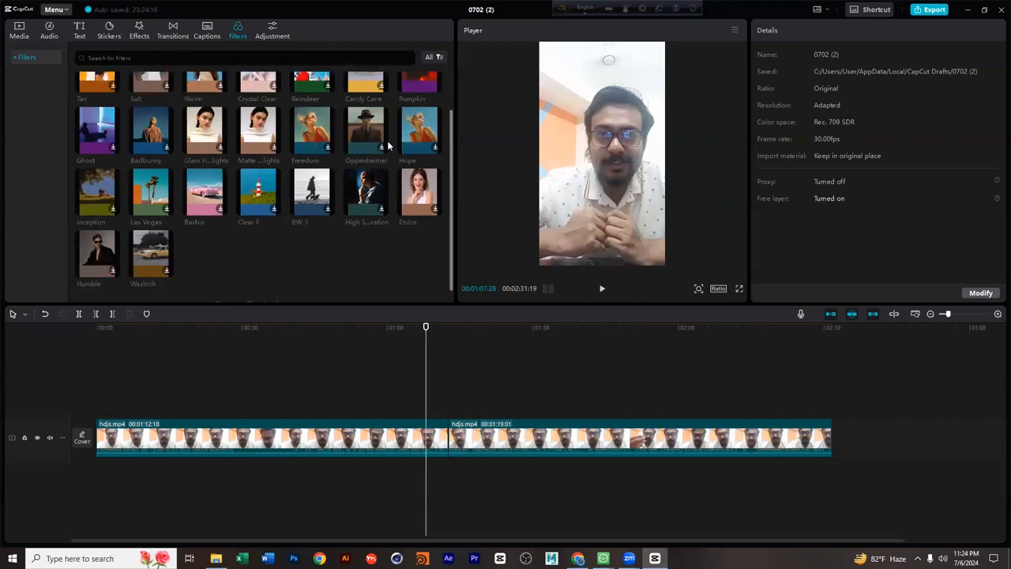
left_click(379, 205)
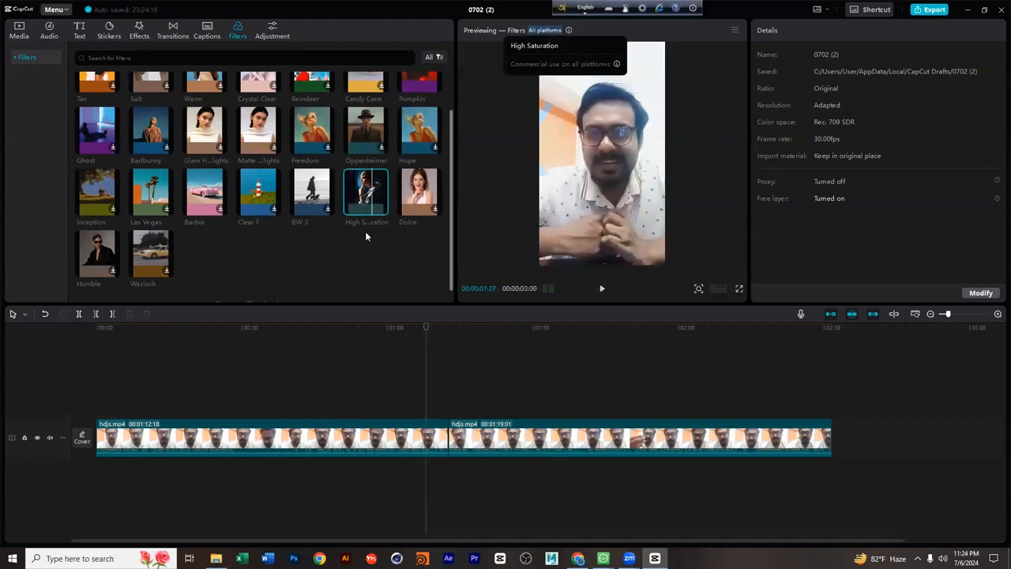
left_click(381, 209)
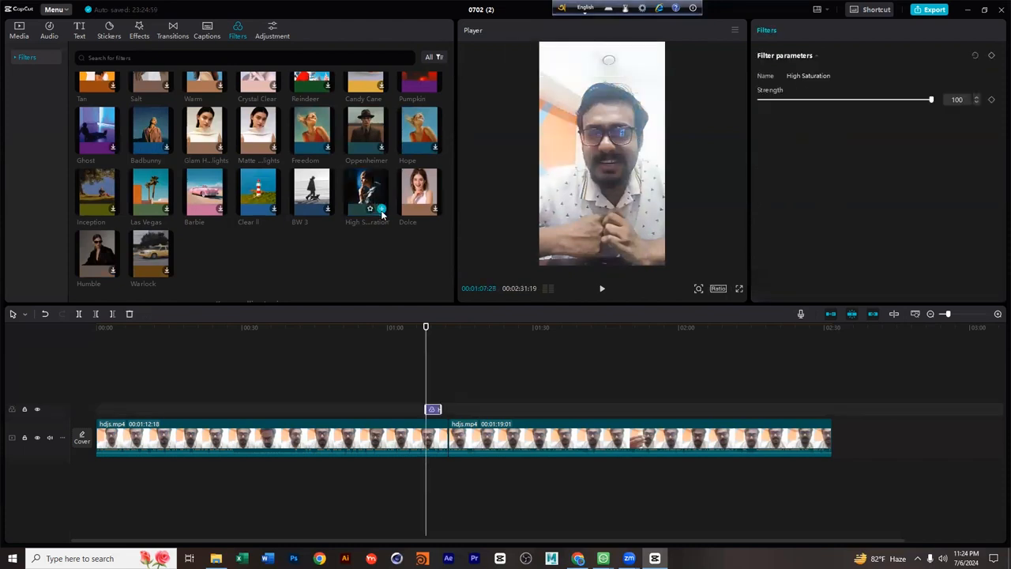
left_click_drag(441, 409, 832, 410)
left_click_drag(487, 328, 544, 328)
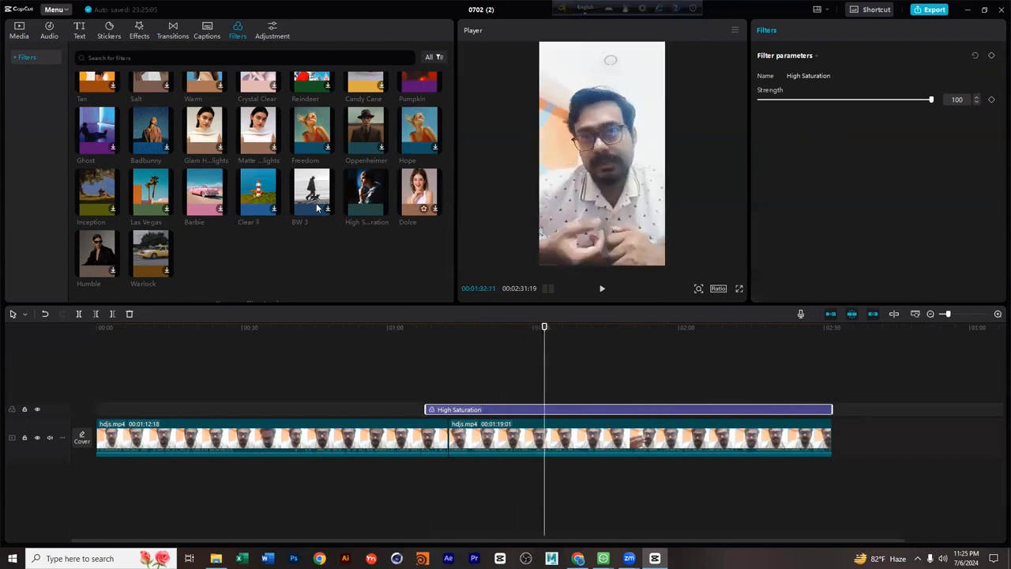
Delete the High Saturation filter clip from the timeline.
scroll(308, 213, "down", 1)
scroll(303, 214, "down", 1)
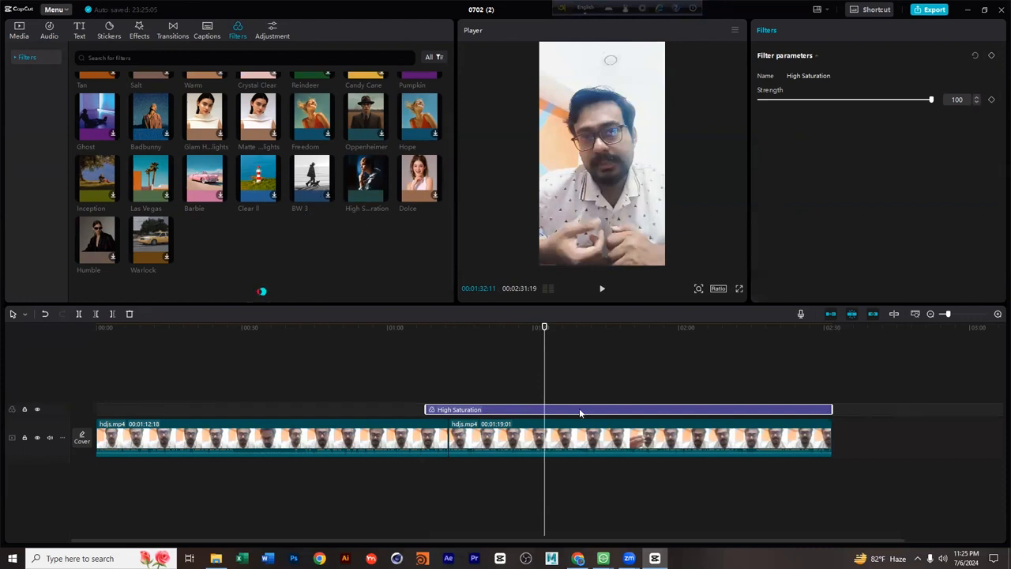
key("Delete")
Browse the featured filters and preview Badbunny, Ghost, Crystal Clear and High Saturation on the video.
scroll(318, 269, "down", 1)
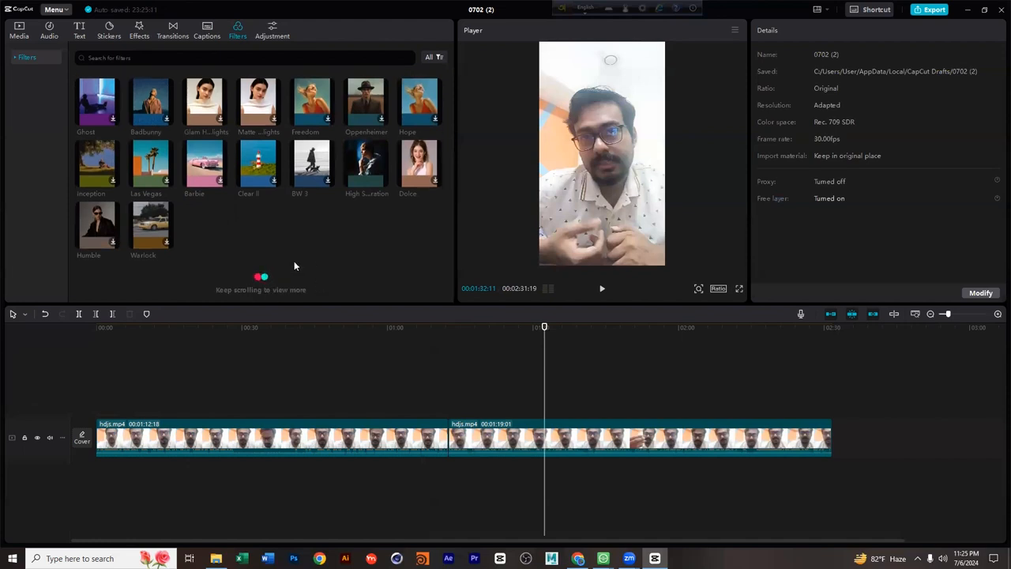
scroll(279, 241, "up", 2)
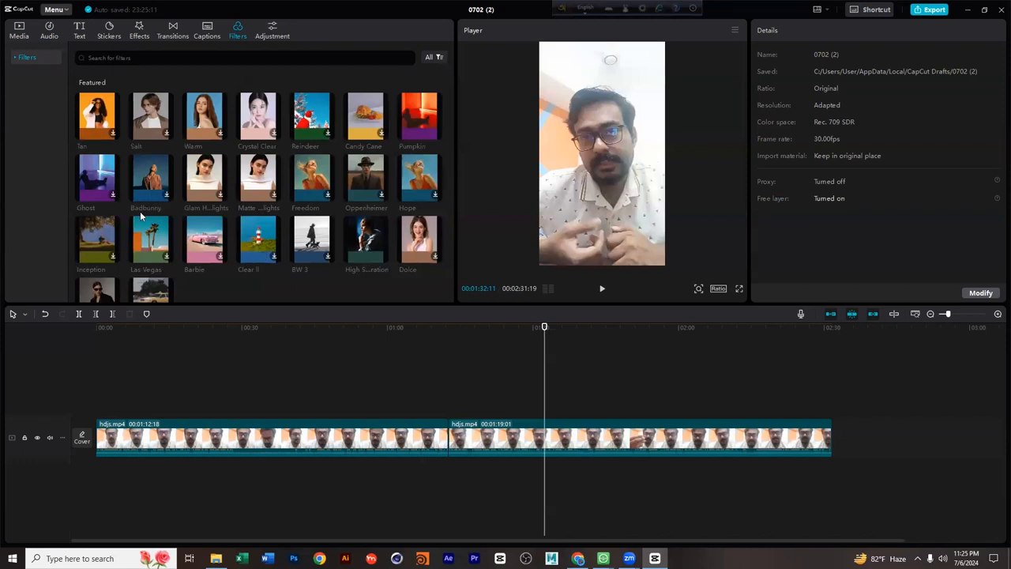
left_click(153, 187)
left_click(99, 179)
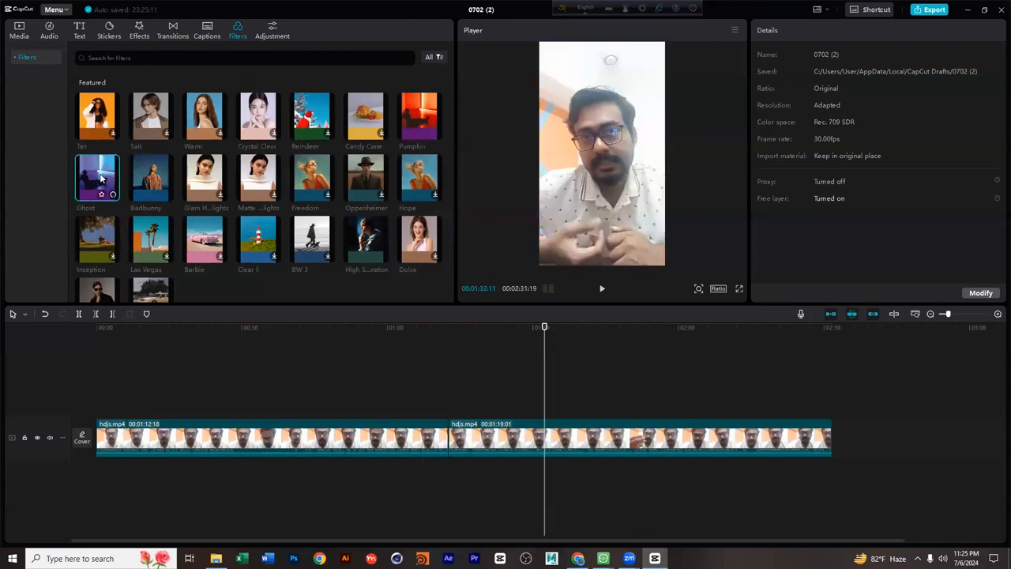
left_click(258, 115)
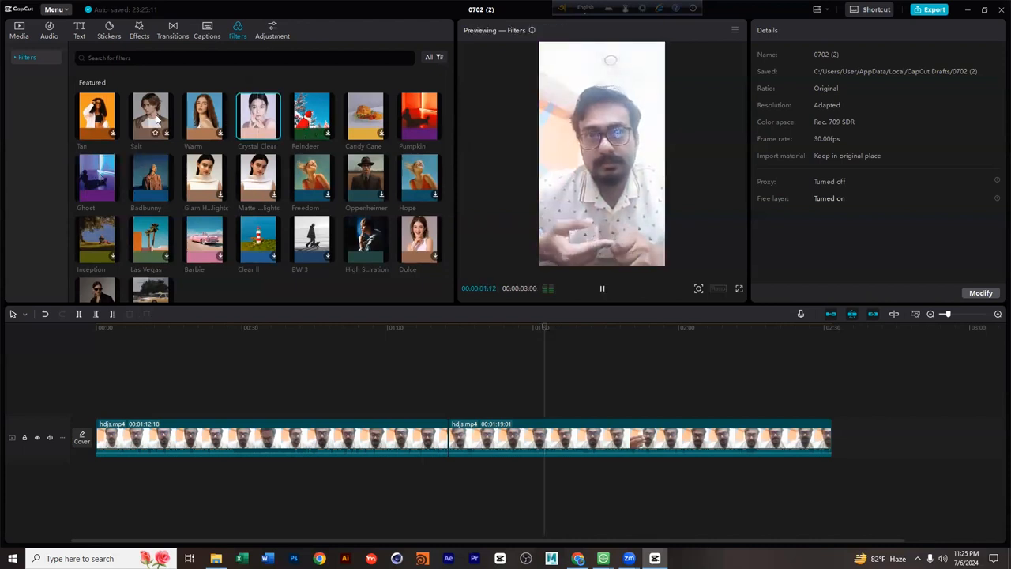
left_click(371, 240)
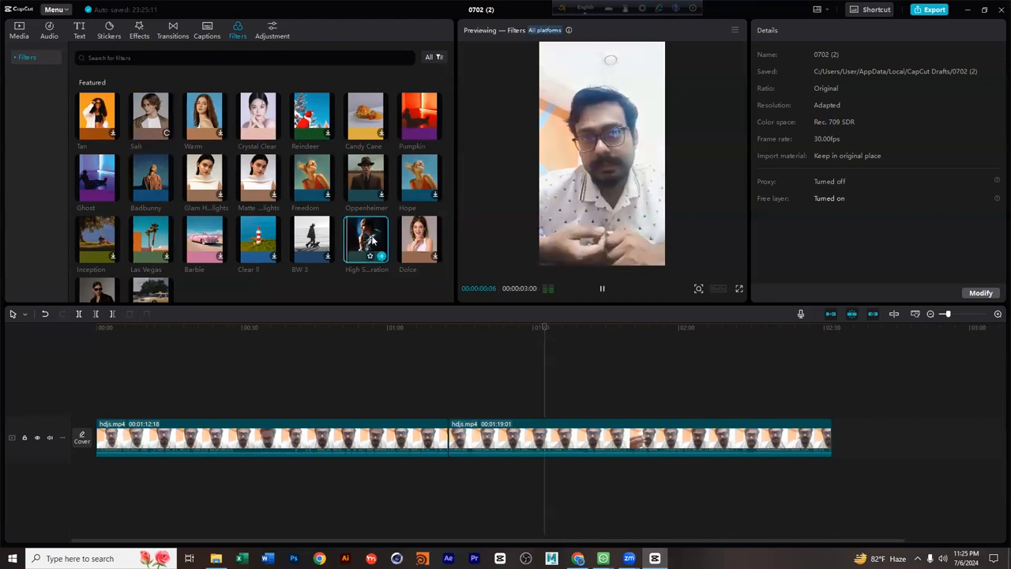
scroll(373, 237, "down", 1)
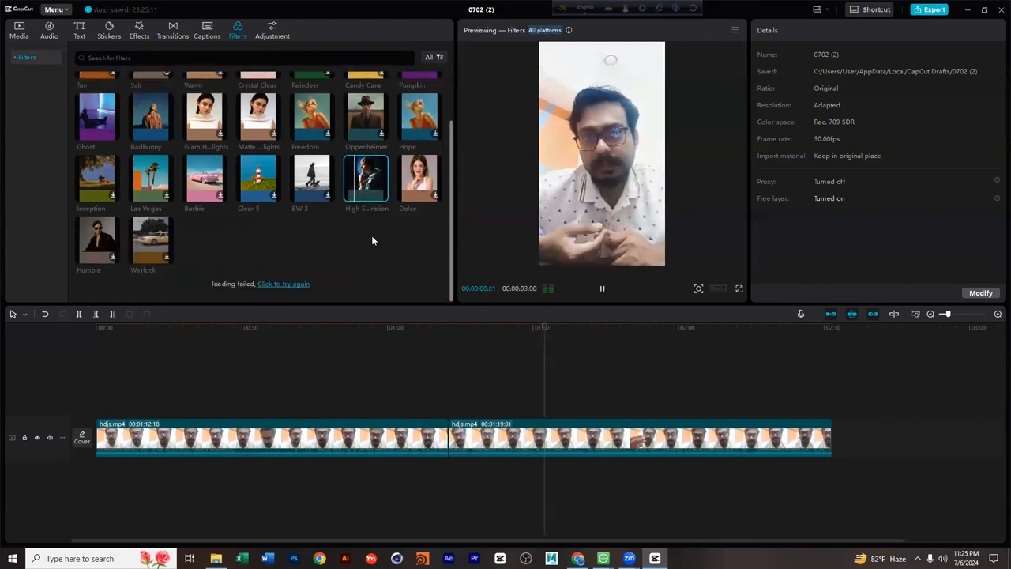
Add the BW 3 filter to the video at 00:01:32:01 and check the black-and-white result at 00:01:38:03.
left_click(541, 327)
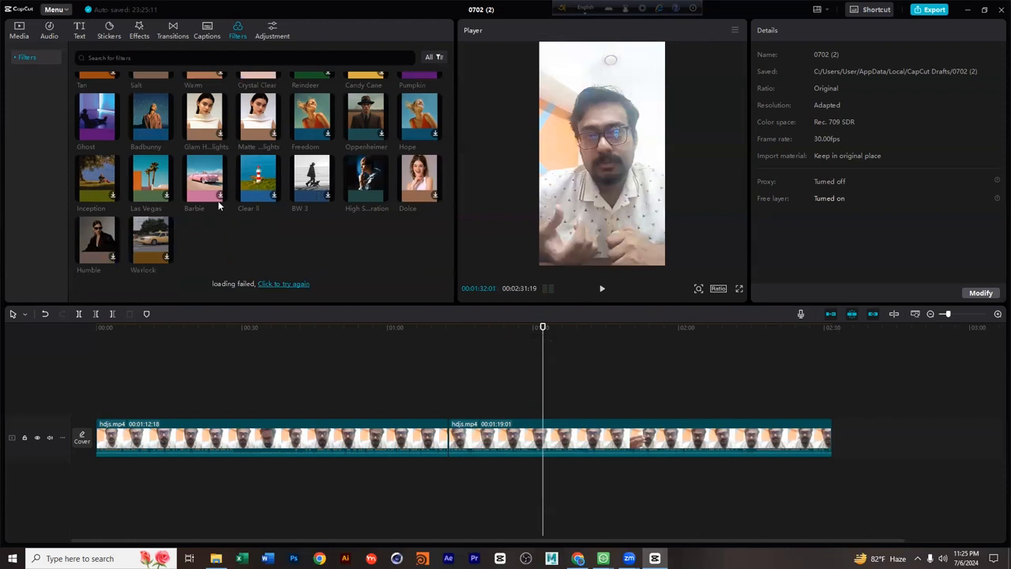
scroll(218, 200, "up", 1)
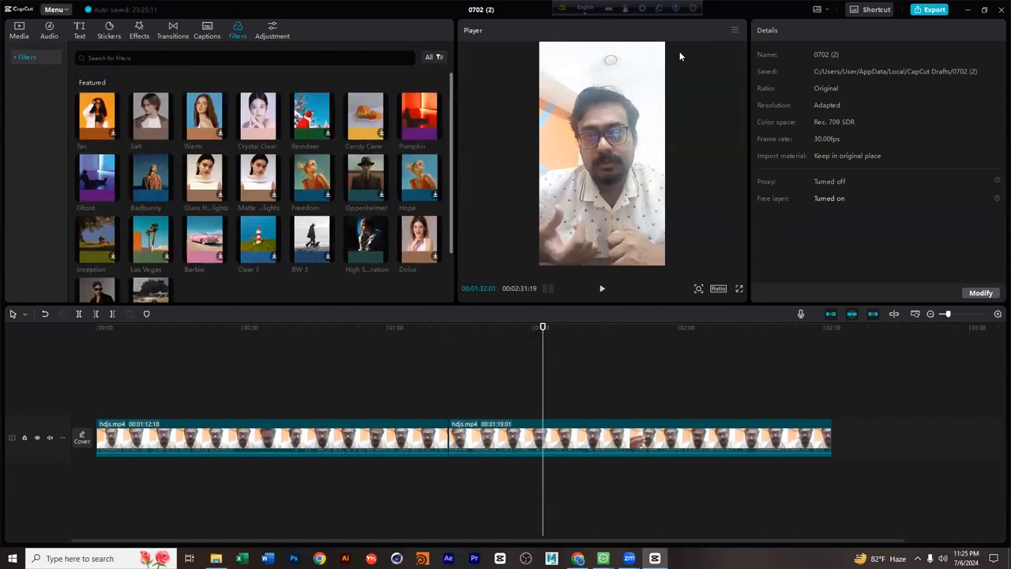
left_click(328, 259)
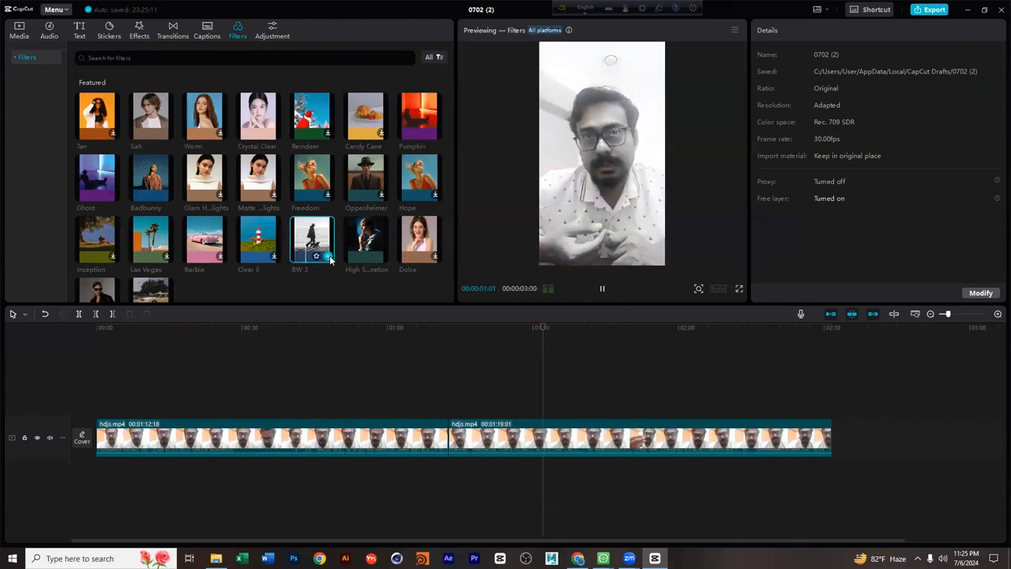
left_click(328, 258)
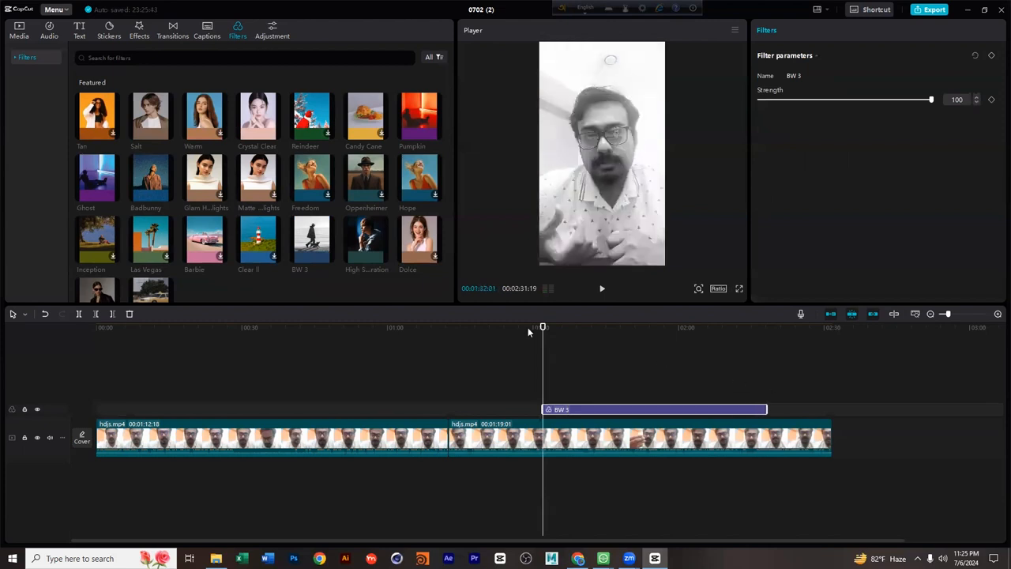
left_click(572, 338)
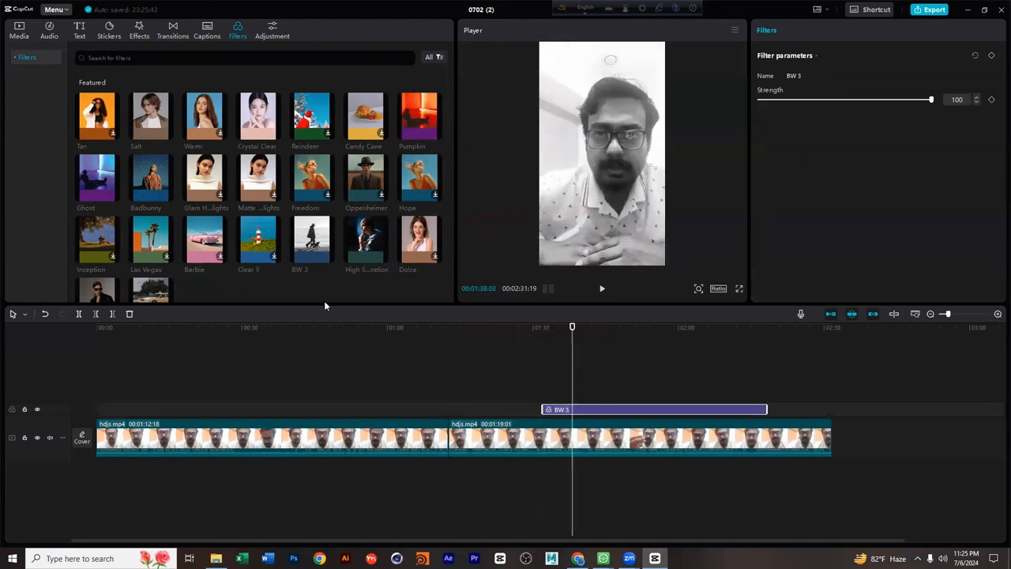
mouse_move(931, 100)
left_mouse_down()
mouse_move(759, 100)
mouse_move(930, 99)
left_mouse_up()
Delete the BW 3 filter clip from the timeline.
left_click(613, 406)
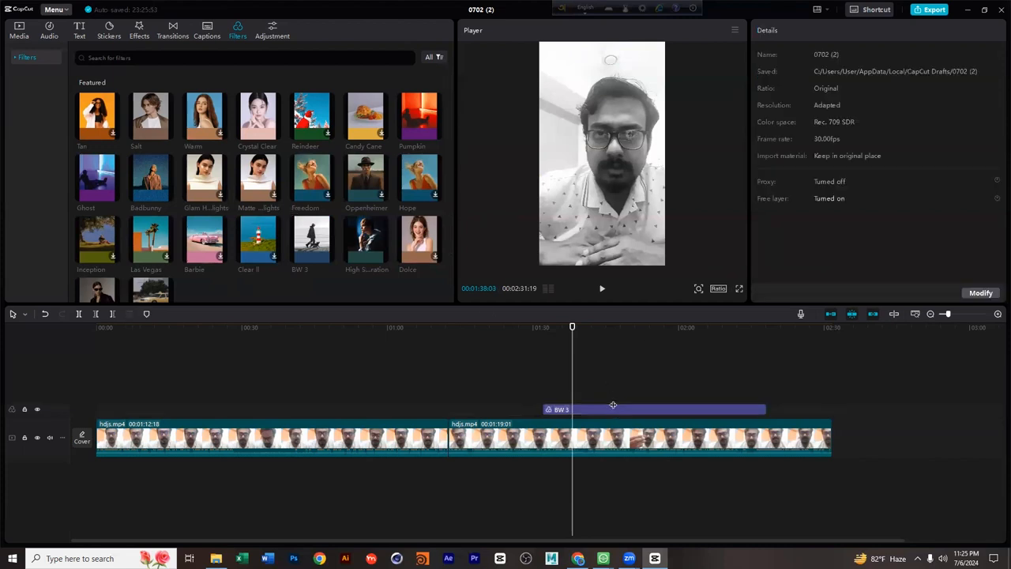
left_click(613, 406)
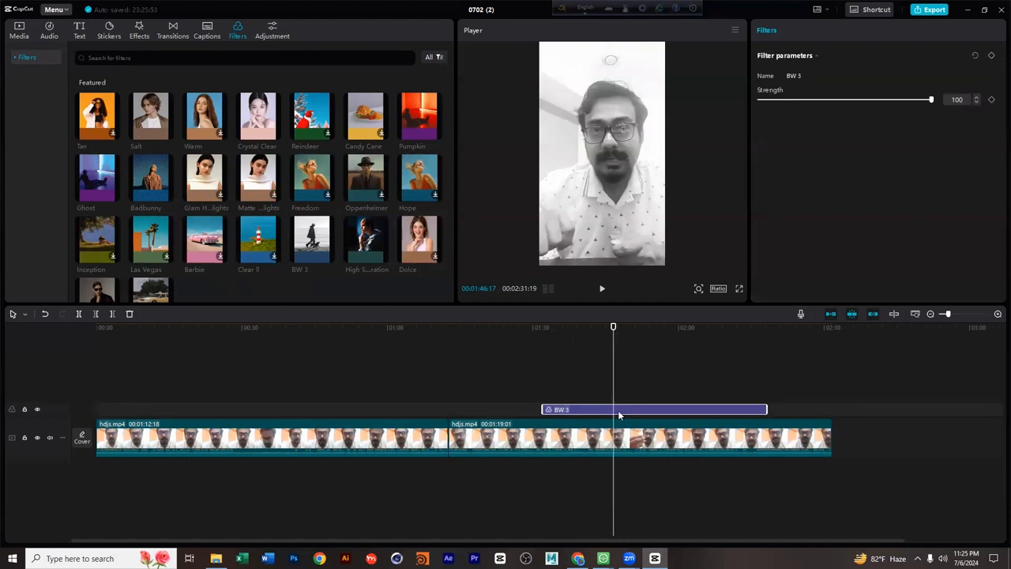
key("Delete")
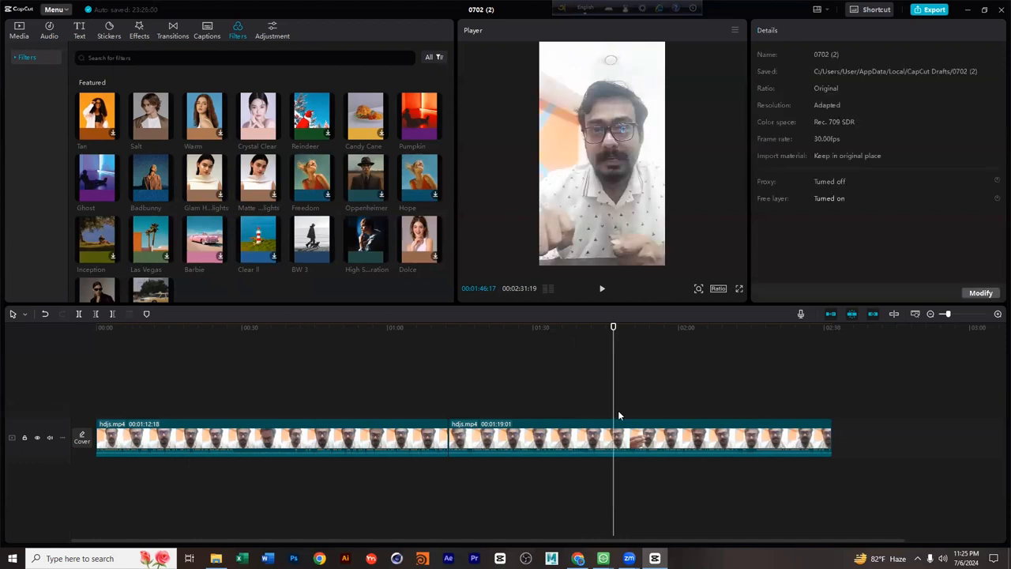
Add a custom adjustment layer at 00:01:46:17 and extend it across the full length of the video.
left_click(272, 30)
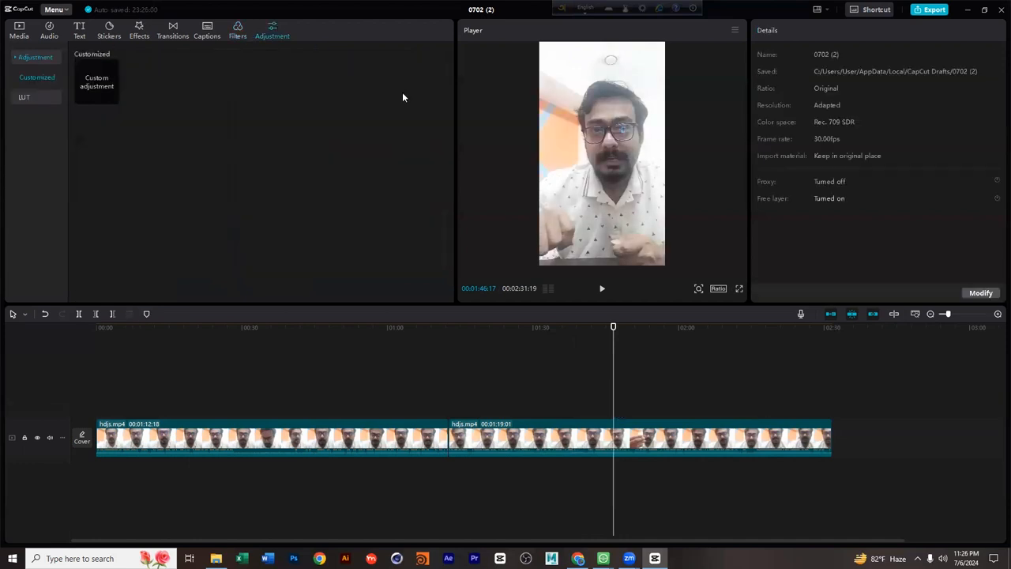
left_click(112, 98)
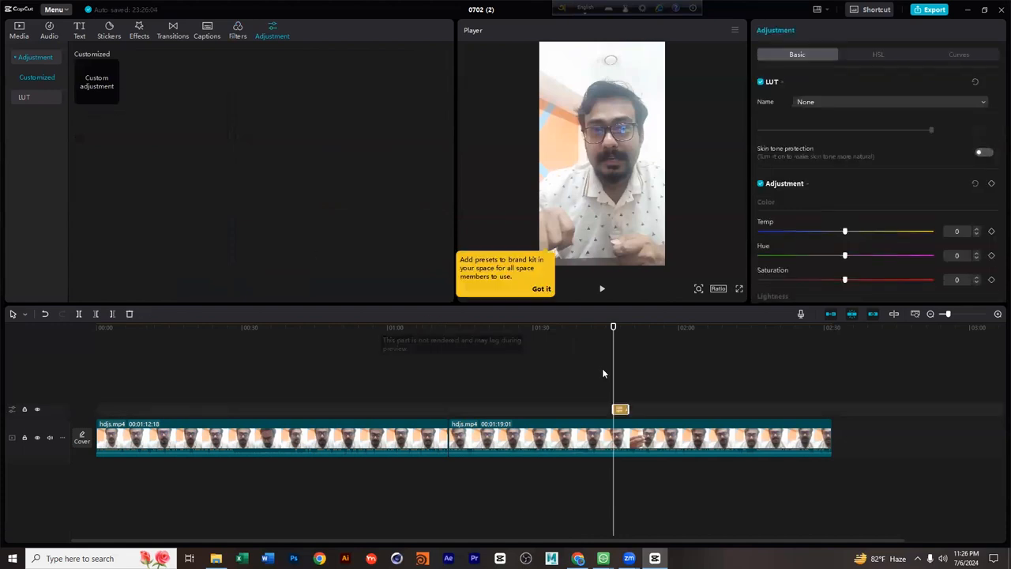
left_click_drag(628, 409, 831, 411)
left_click_drag(614, 410, 96, 407)
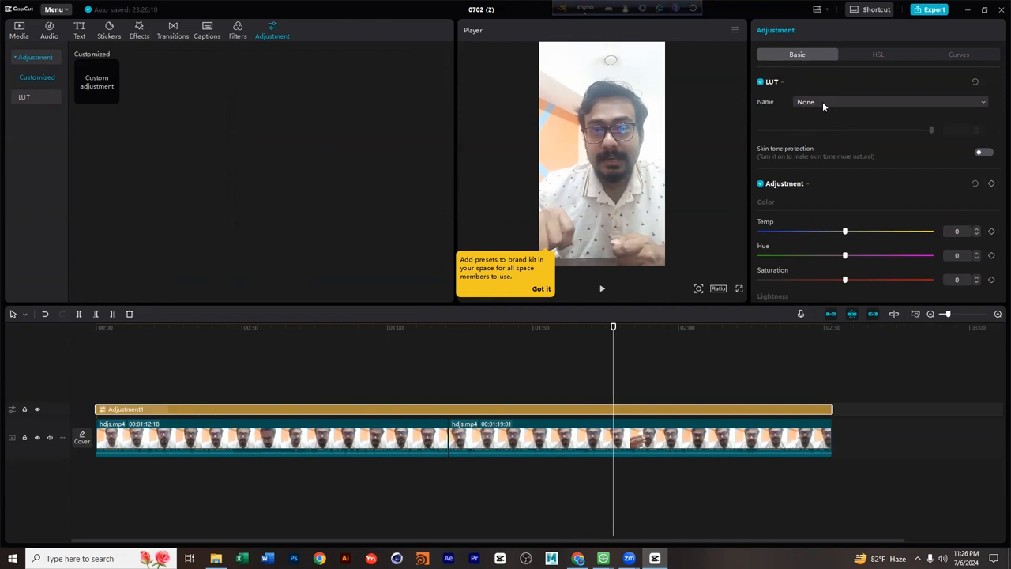
Examine the adjustment layer's basic settings, from LUT and color through lightness and effects.
scroll(808, 201, "down", 6)
scroll(813, 232, "up", 6)
scroll(892, 208, "down", 5)
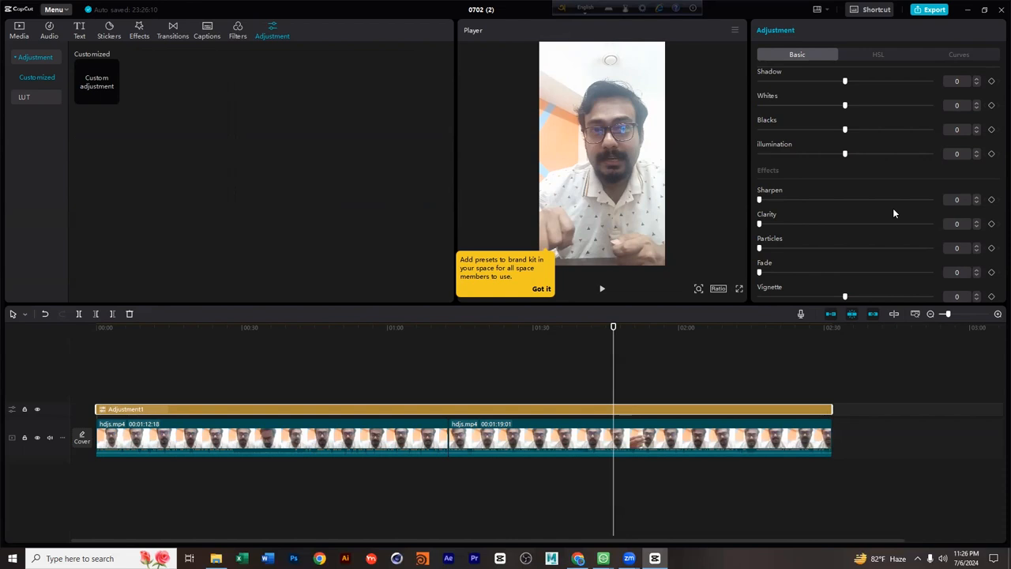
scroll(893, 208, "up", 5)
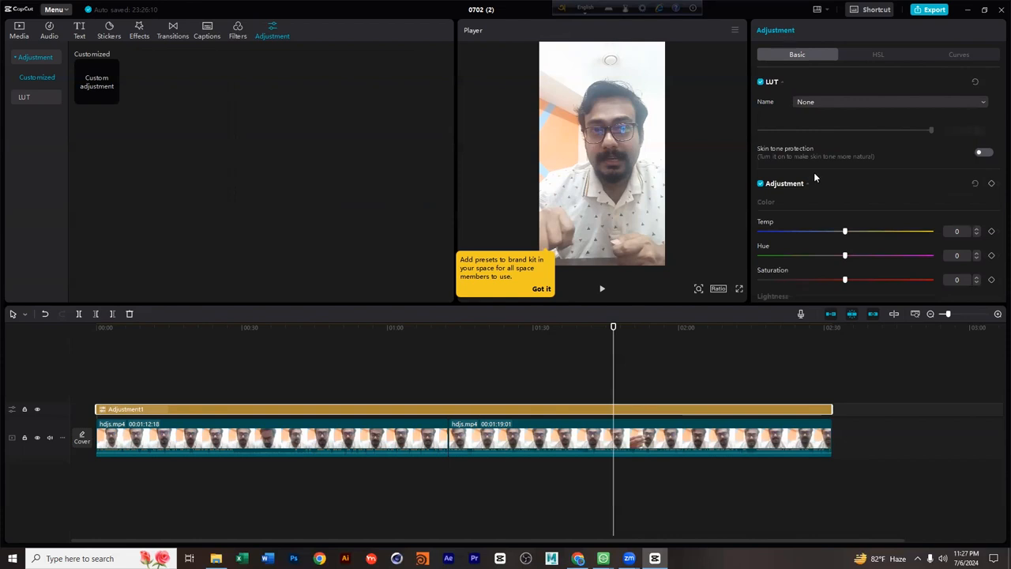
left_click(543, 291)
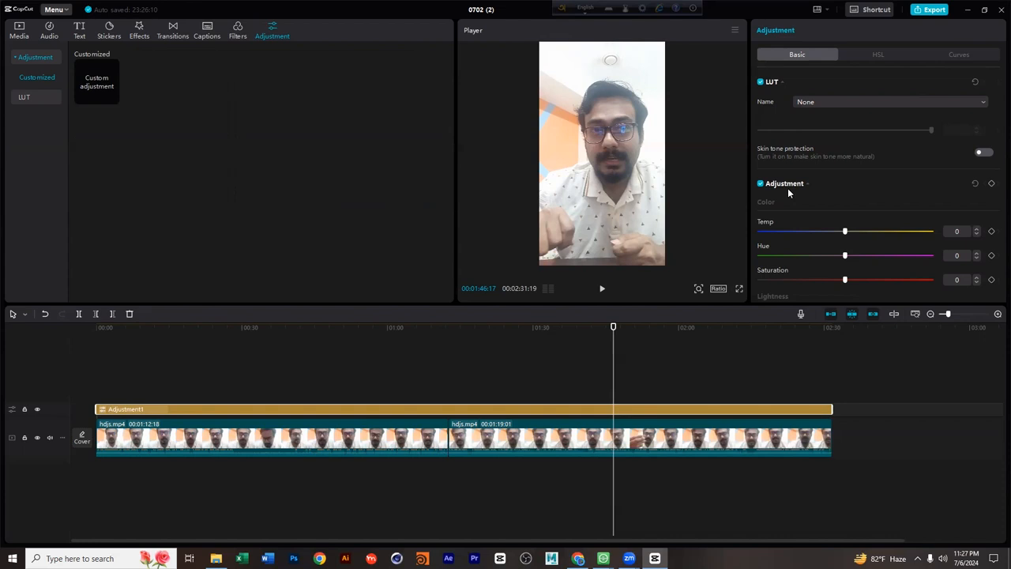
Look over the second hdjs.mp4 clip's basic video settings at 00:01:19:23 and the project's imported media.
left_click(237, 30)
scroll(842, 228, "down", 5)
left_click(483, 439)
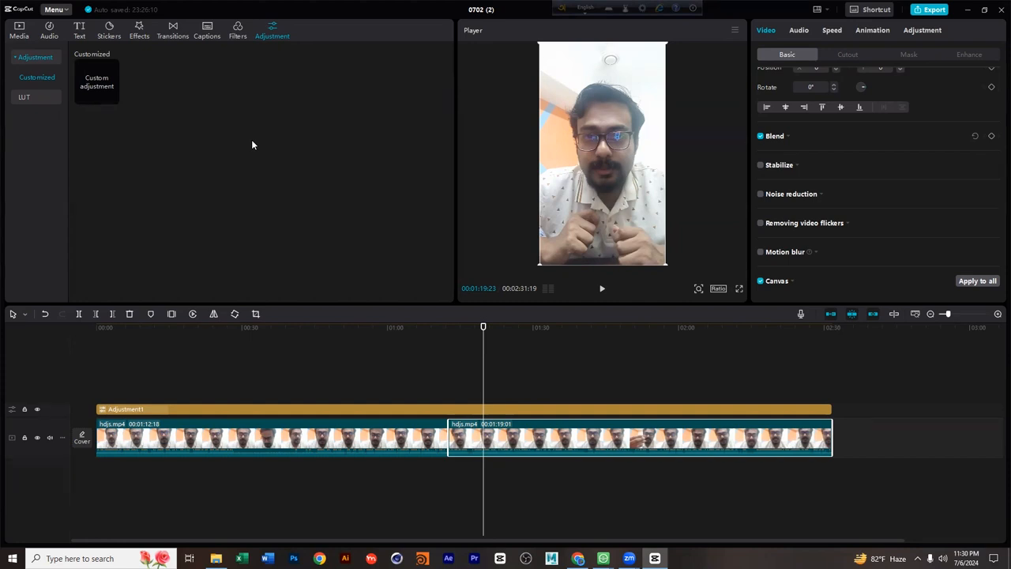
left_click(19, 31)
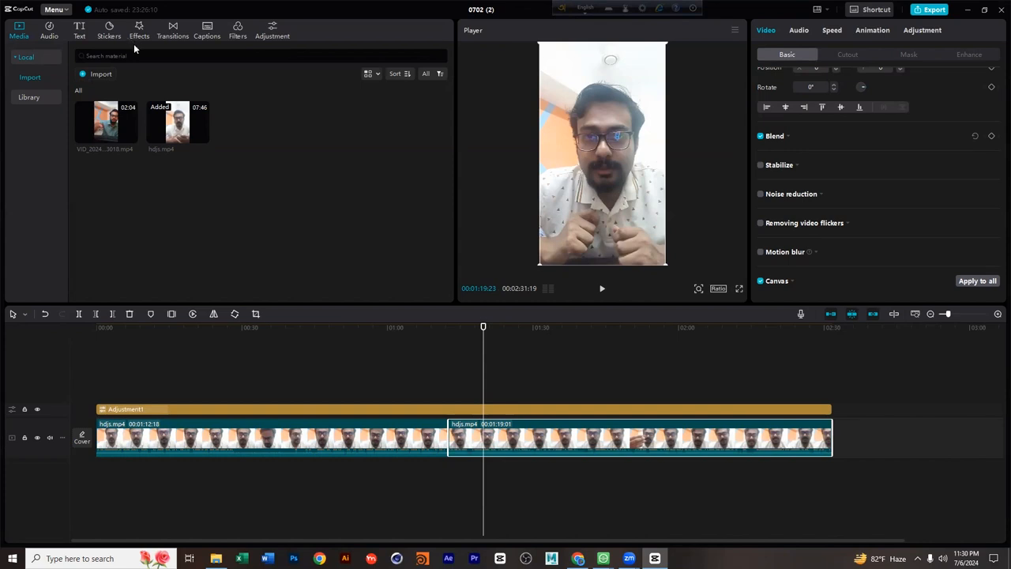
mouse_move(96, 111)
Review the second hdjs.mp4 clip's adjustment, animation and basic video options at 00:01:31:18.
left_click(540, 416)
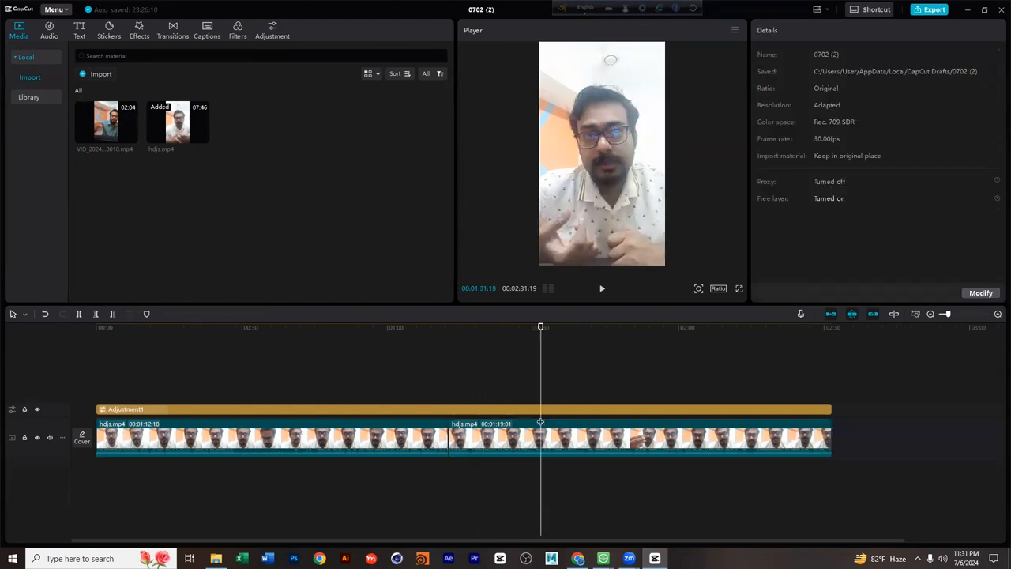
left_click(559, 441)
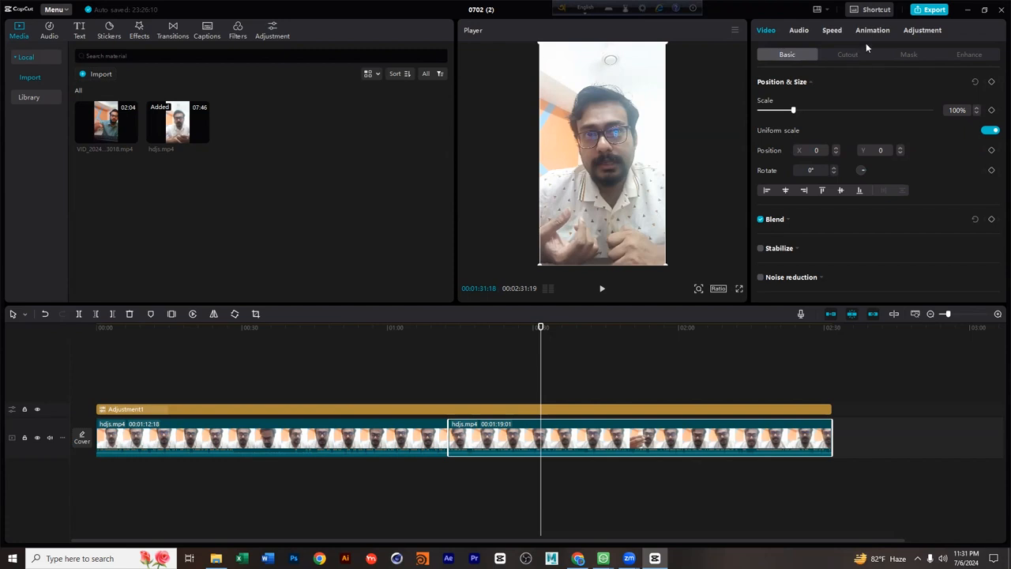
left_click(921, 30)
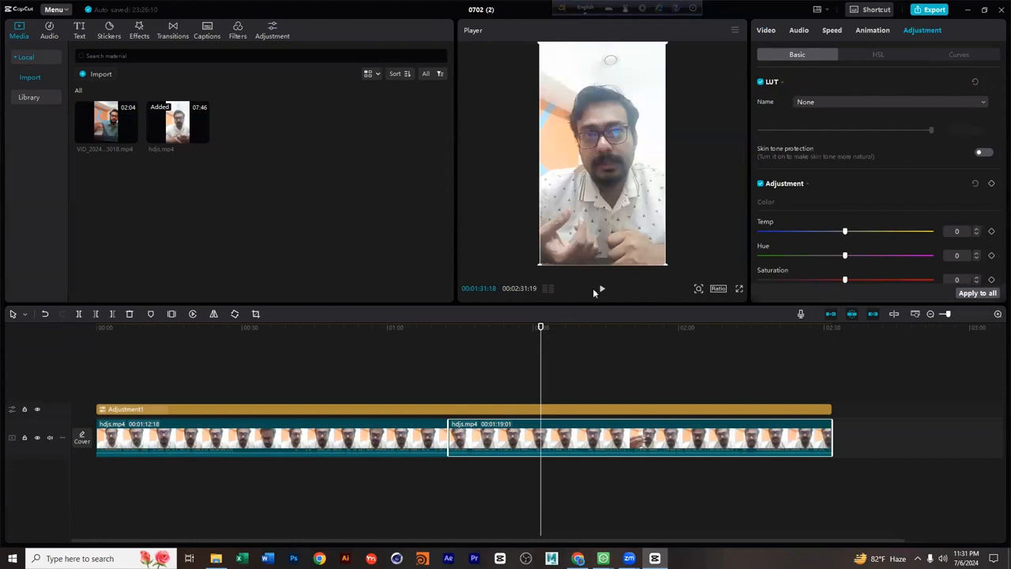
left_click(872, 30)
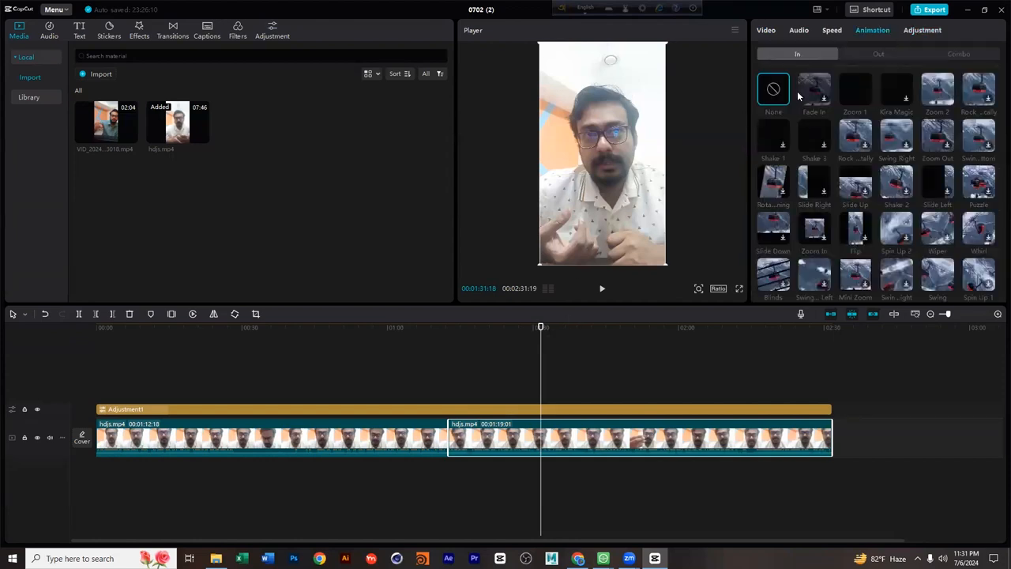
left_click(768, 31)
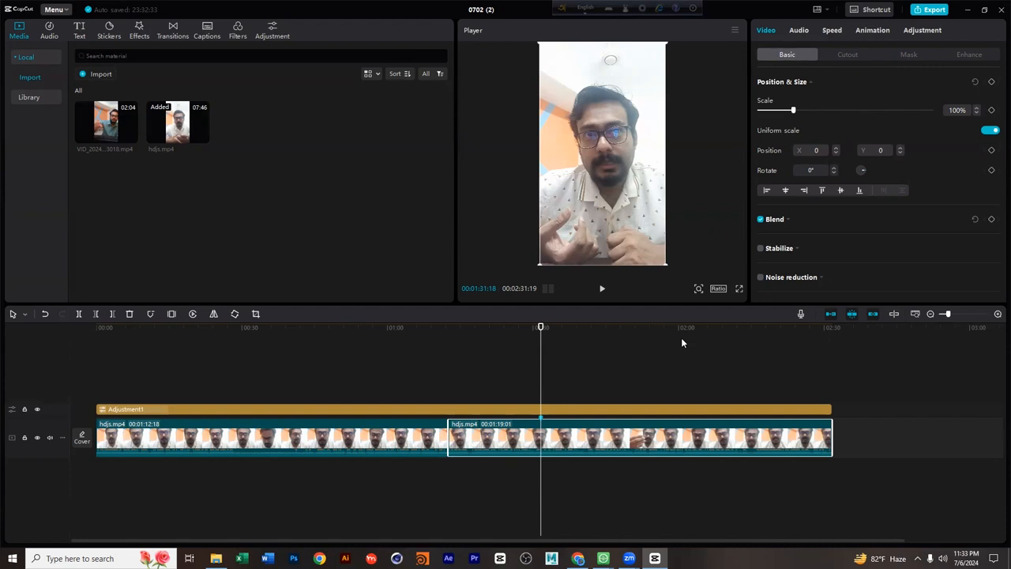
key("super+alt+d")
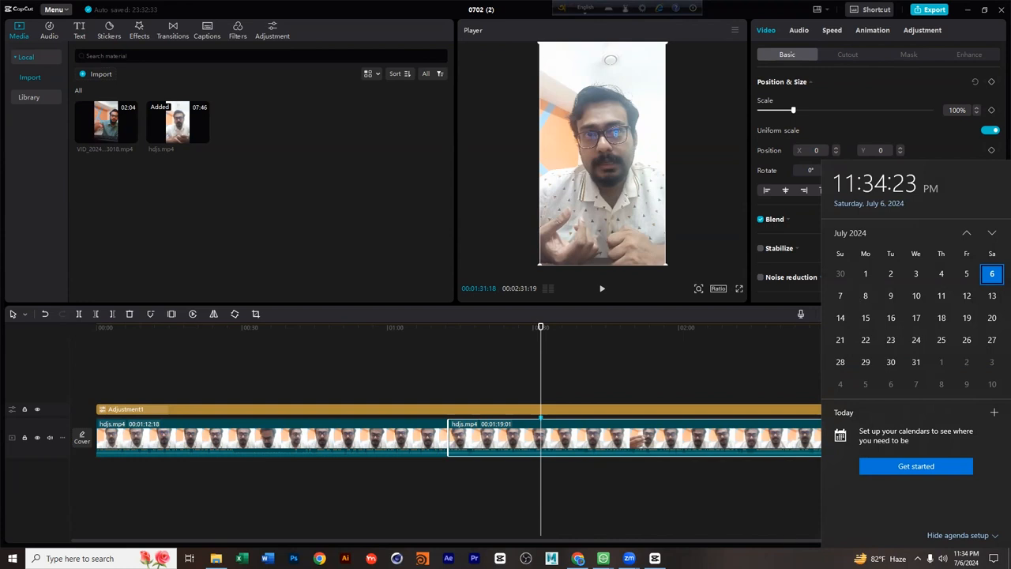
key("Escape")
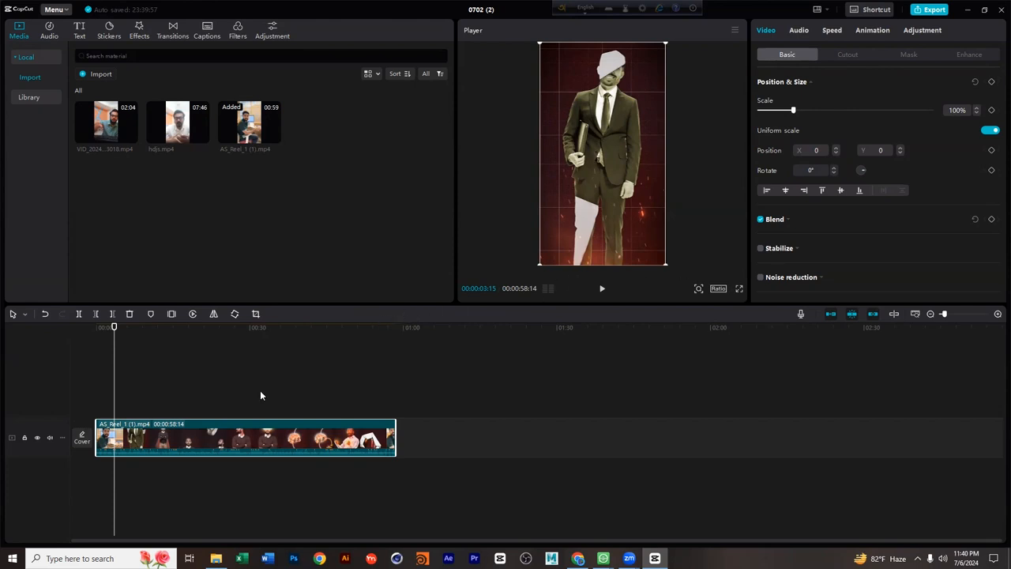
Trim away the AS_Reel_1 (1).mp4 clip before 00:00:28:18 and shorten its end to a duration of 00:00:01:22.
left_click_drag(150, 327, 242, 346)
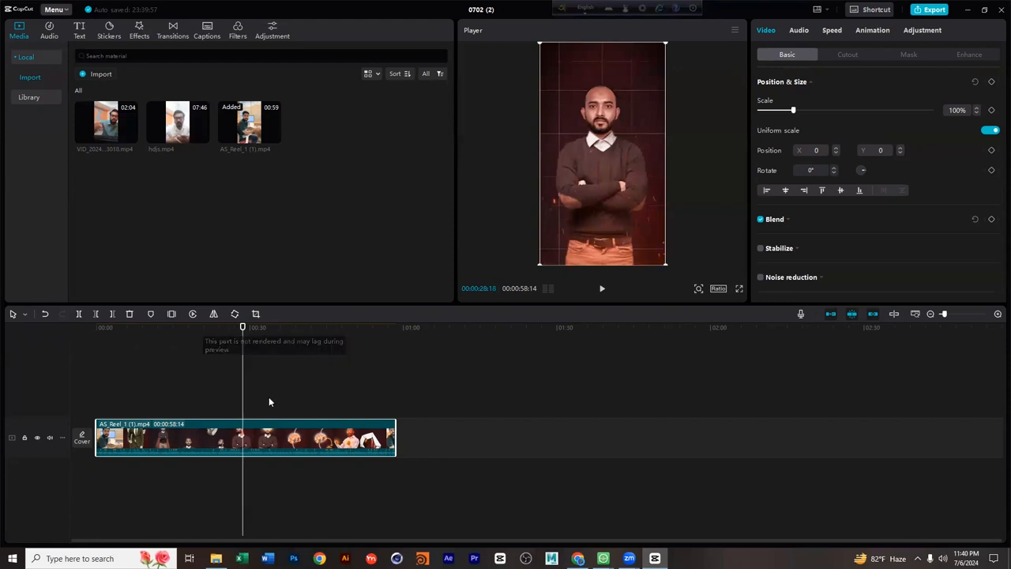
key("q")
left_click_drag(250, 447, 105, 452)
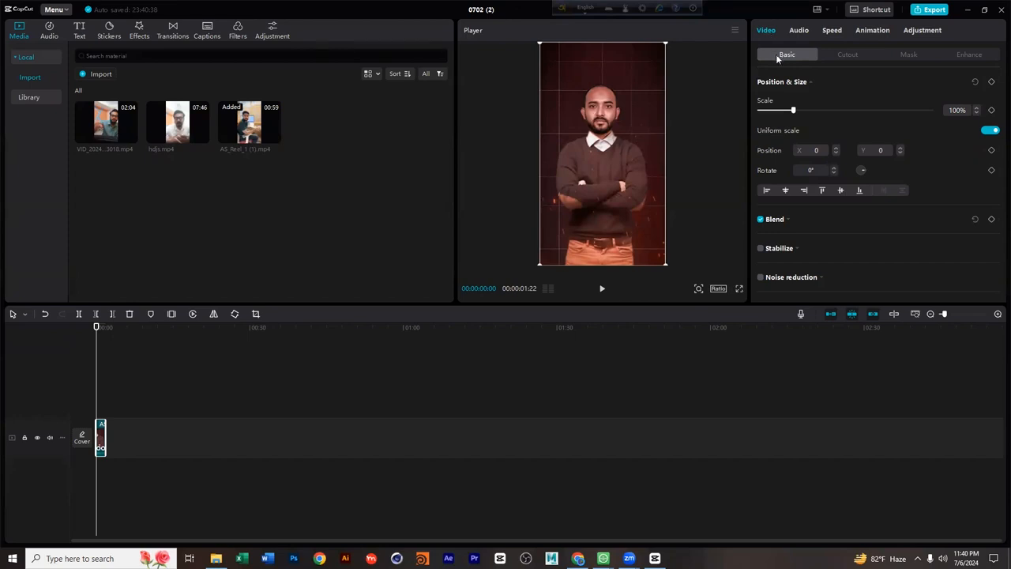
Apply Auto cutout to the trimmed AS_Reel_1 (1).mp4 clip and paste a copy of it on a track above.
left_click(850, 62)
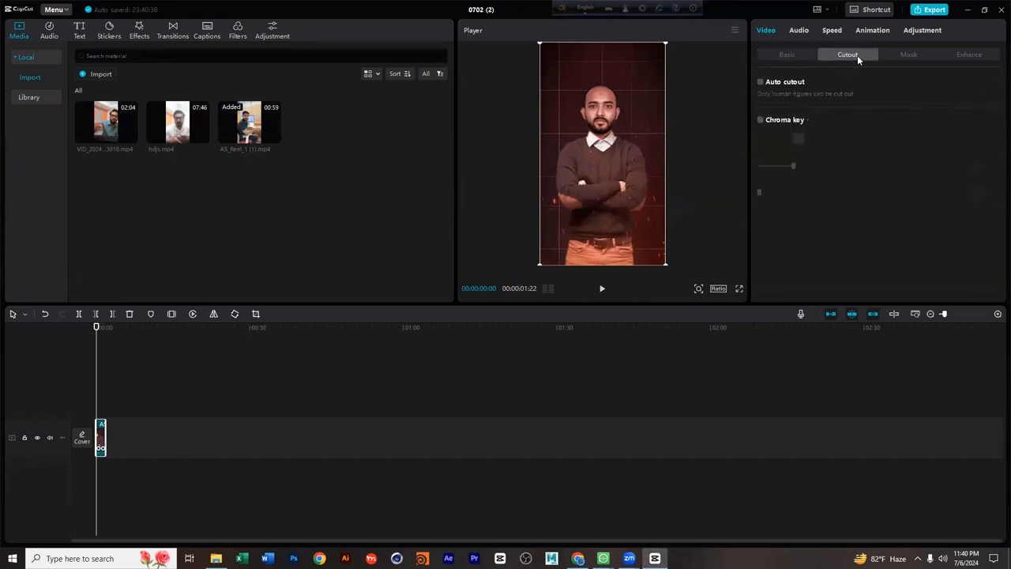
left_click(761, 82)
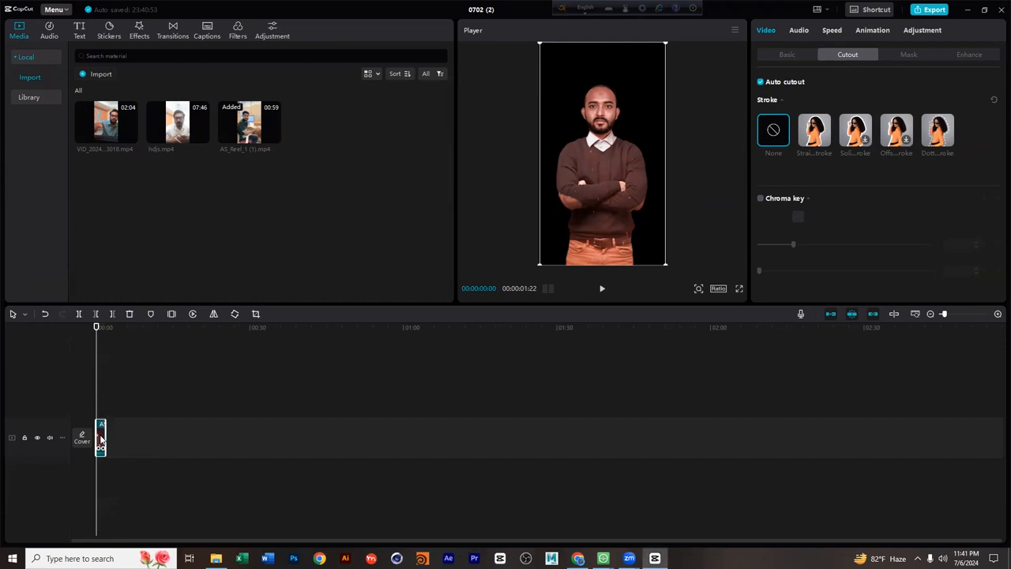
key("ctrl+v")
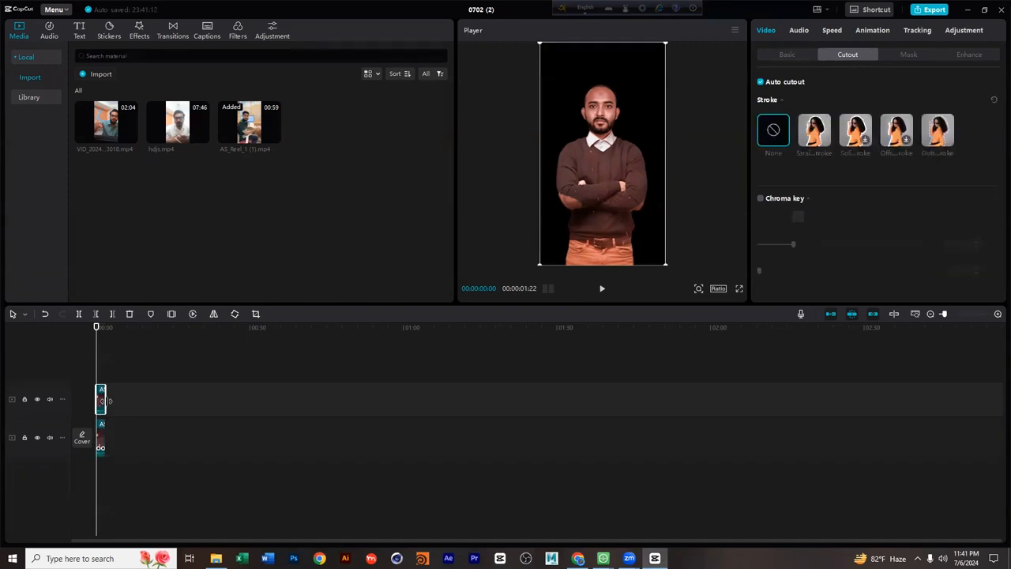
Move the copied cutout clip along the upper track so it starts at about 3 seconds, clear of the original.
scroll(110, 434, "up", 5)
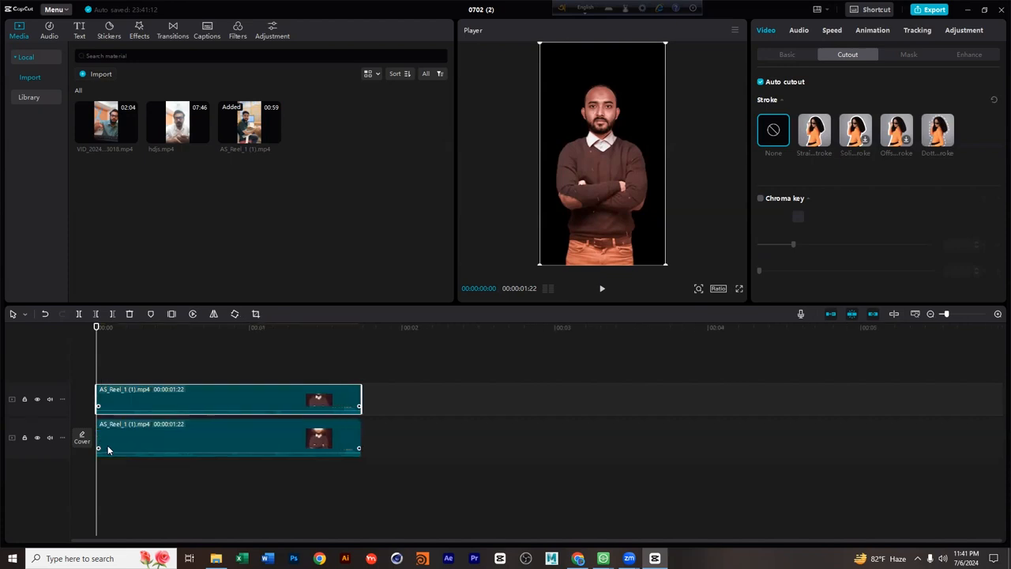
left_click(168, 327)
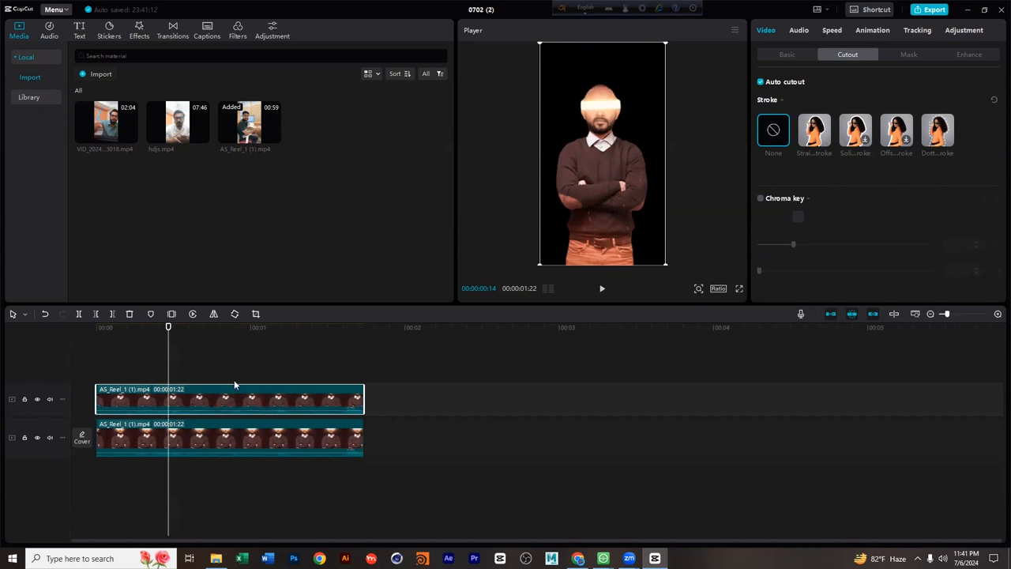
left_click_drag(200, 401, 762, 397)
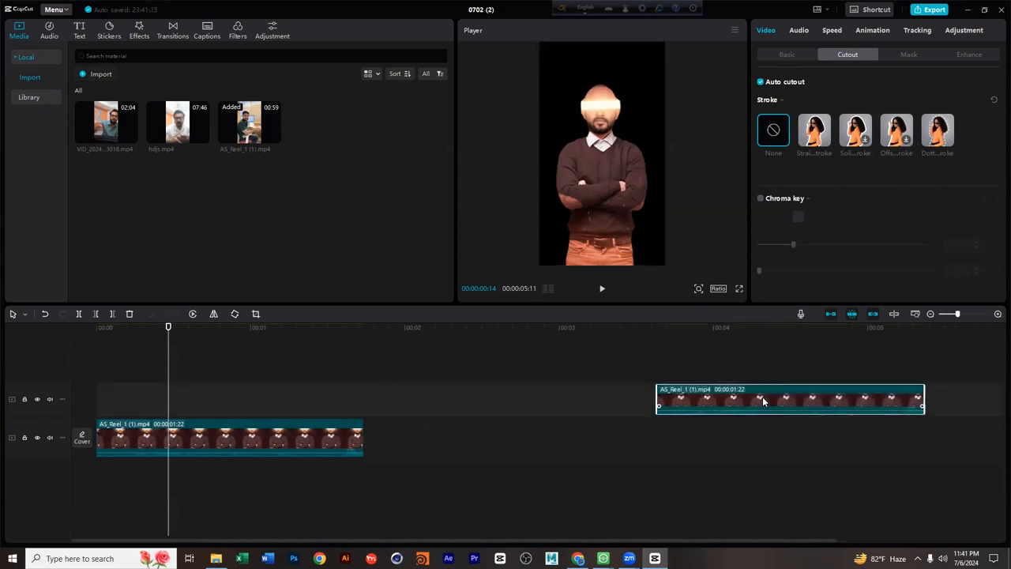
mouse_move(714, 330)
left_mouse_down()
mouse_move(752, 332)
mouse_move(714, 342)
left_mouse_up()
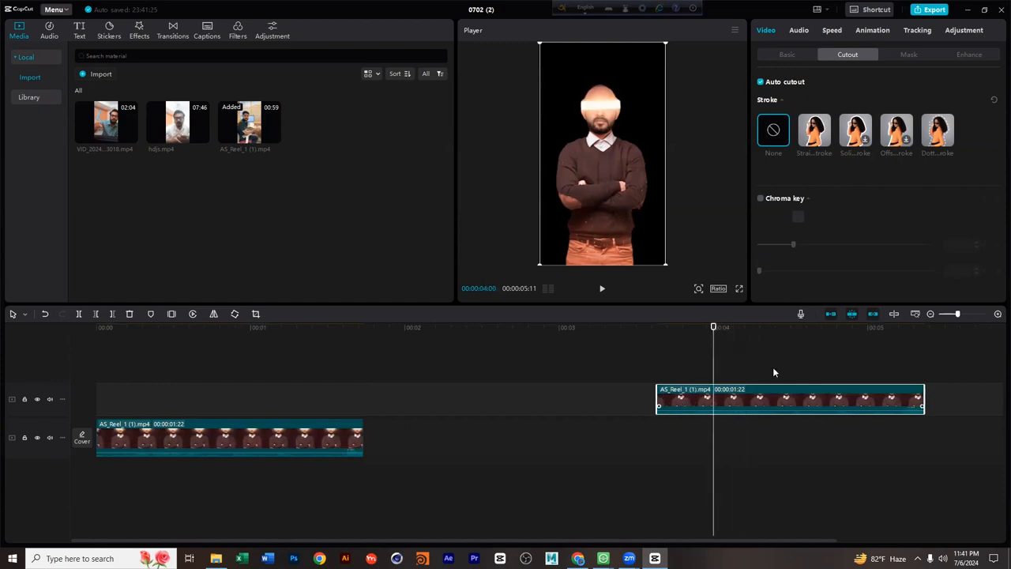
left_click_drag(744, 400, 695, 399)
Turn off Auto cutout for the original clip on the main track and check its background at 00:00:00:25.
left_click(211, 351)
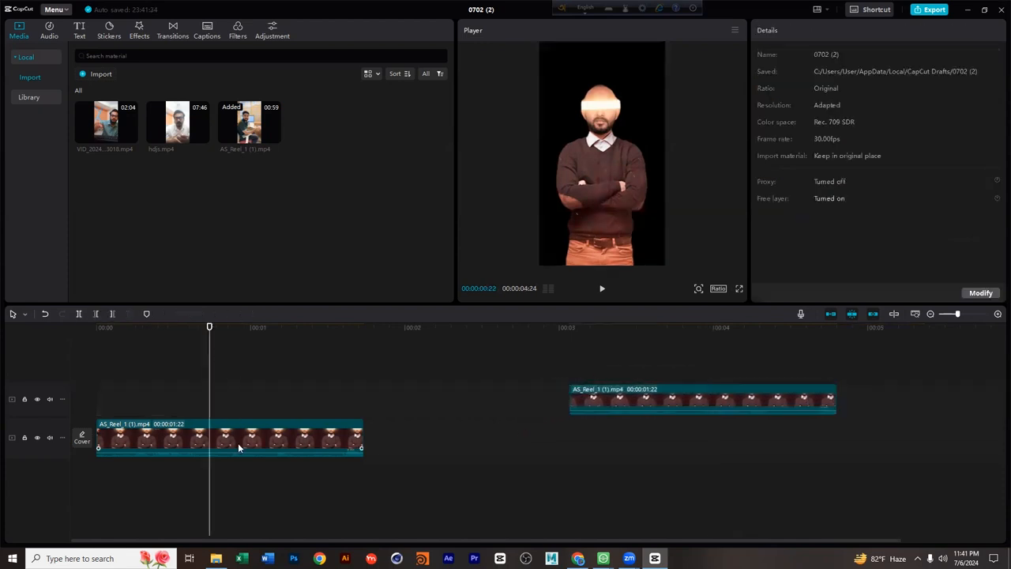
left_click(239, 448)
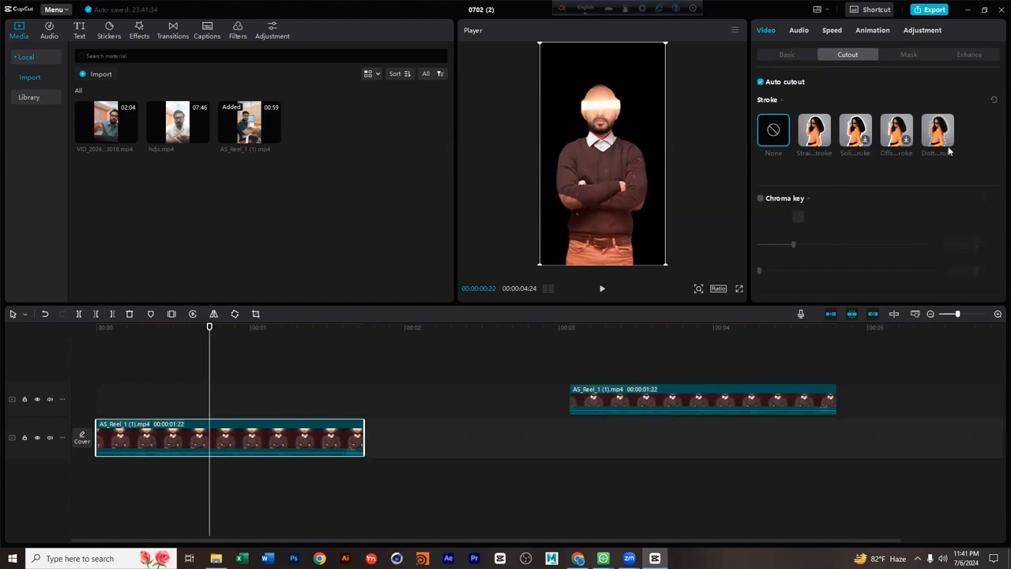
left_click(761, 84)
left_click(137, 328)
left_click(224, 361)
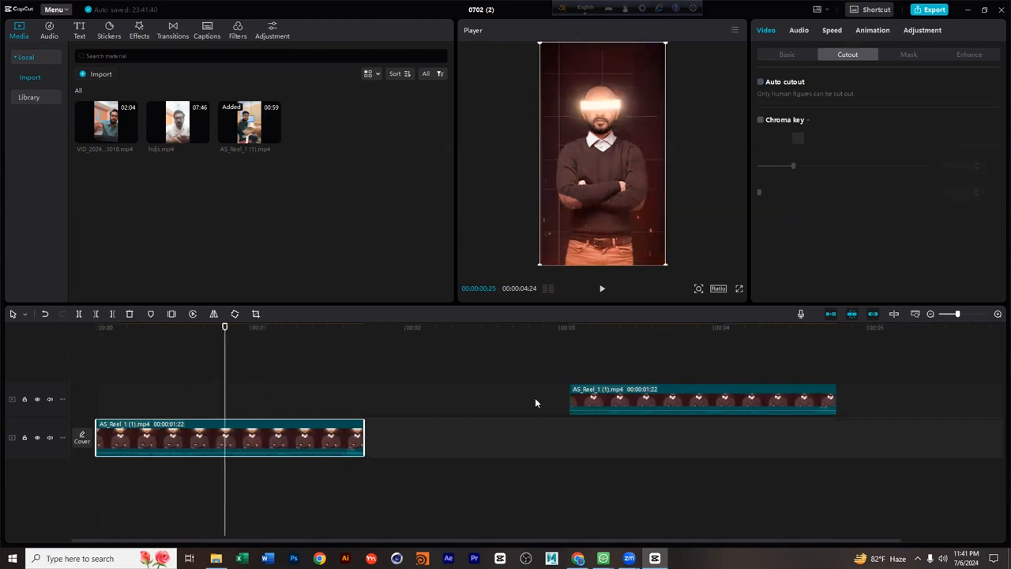
Move the cutout copy on the upper track back to the timeline start, directly above the original clip.
mouse_move(678, 403)
left_mouse_down()
mouse_move(622, 402)
mouse_move(702, 399)
left_mouse_up()
left_click_drag(703, 335, 739, 335)
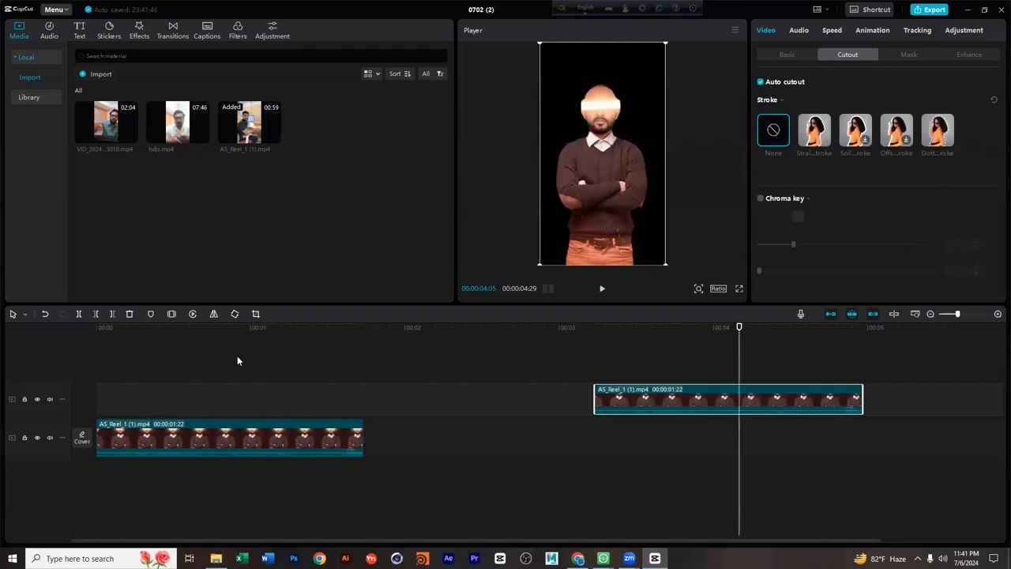
left_click(214, 329)
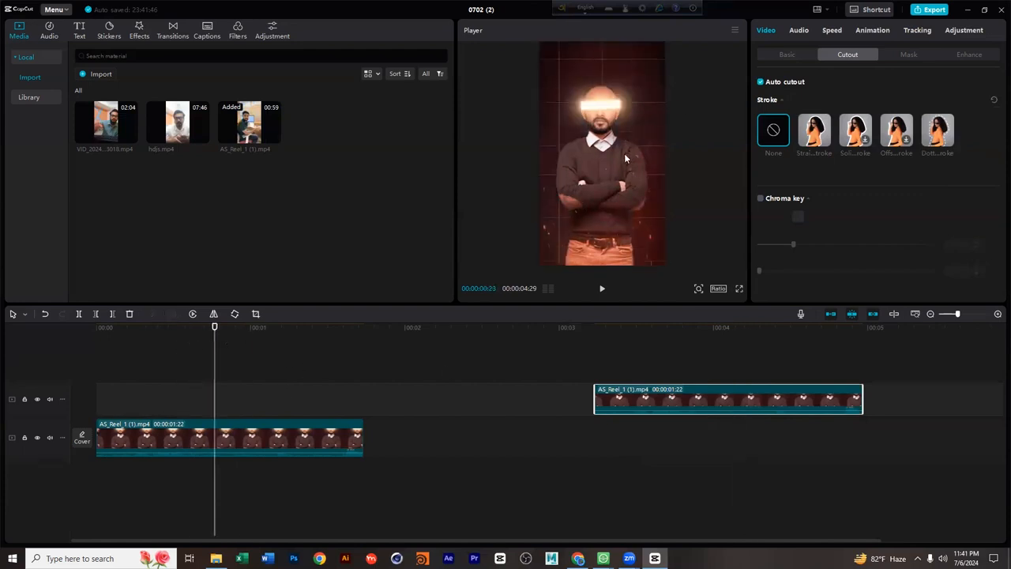
left_click_drag(715, 399, 119, 372)
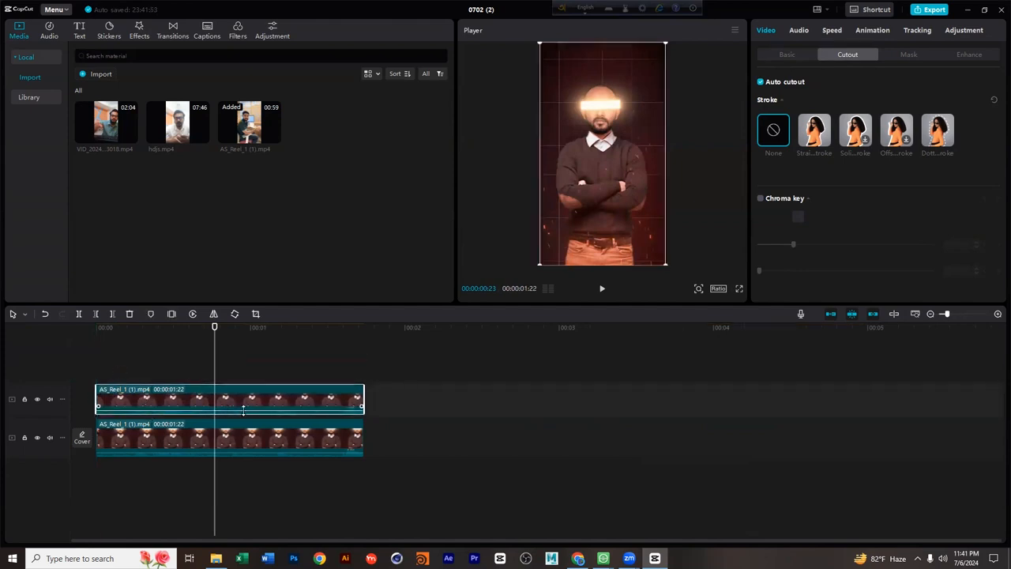
key("Right")
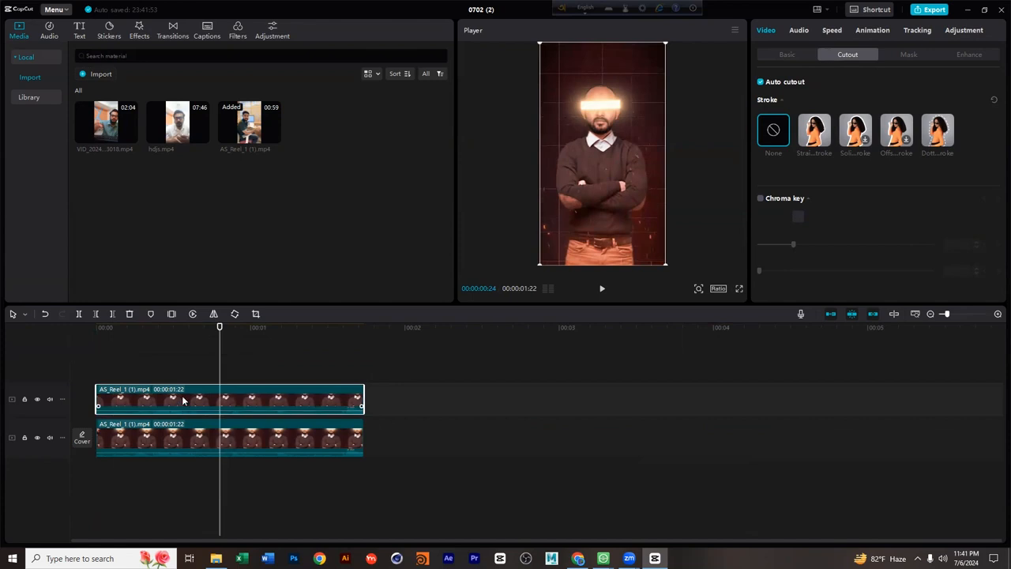
left_click_drag(222, 323, 234, 353)
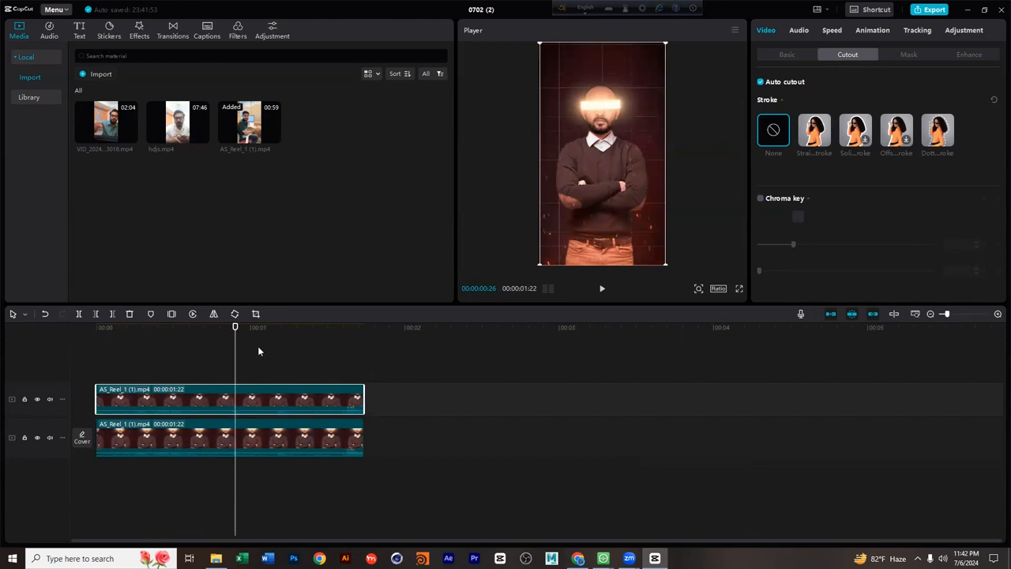
Add a default text at 00:00:00:26 and change its wording to "Hello Boss!".
left_click(78, 36)
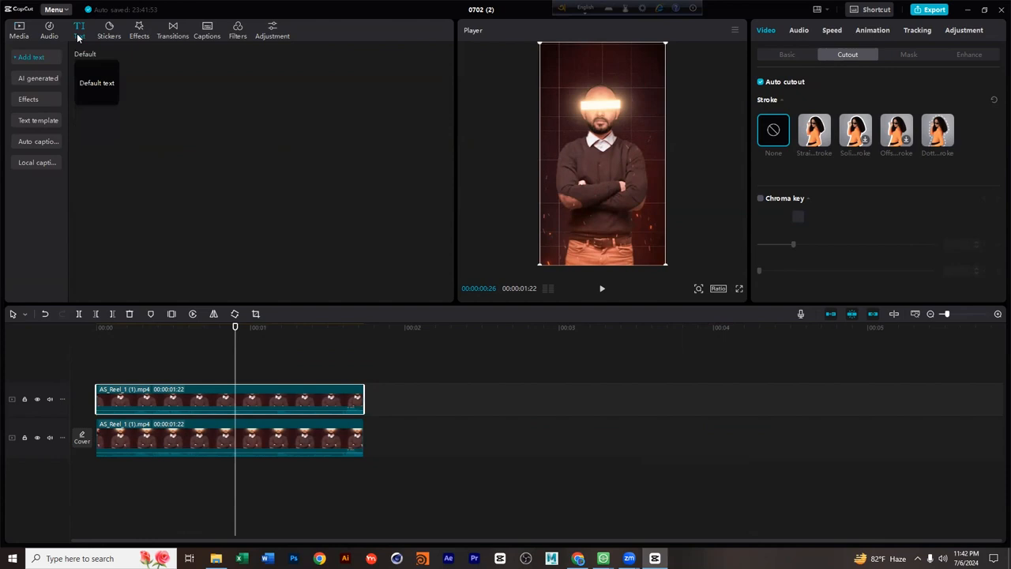
left_click(112, 98)
left_click(812, 79)
left_click_drag(799, 77, 746, 78)
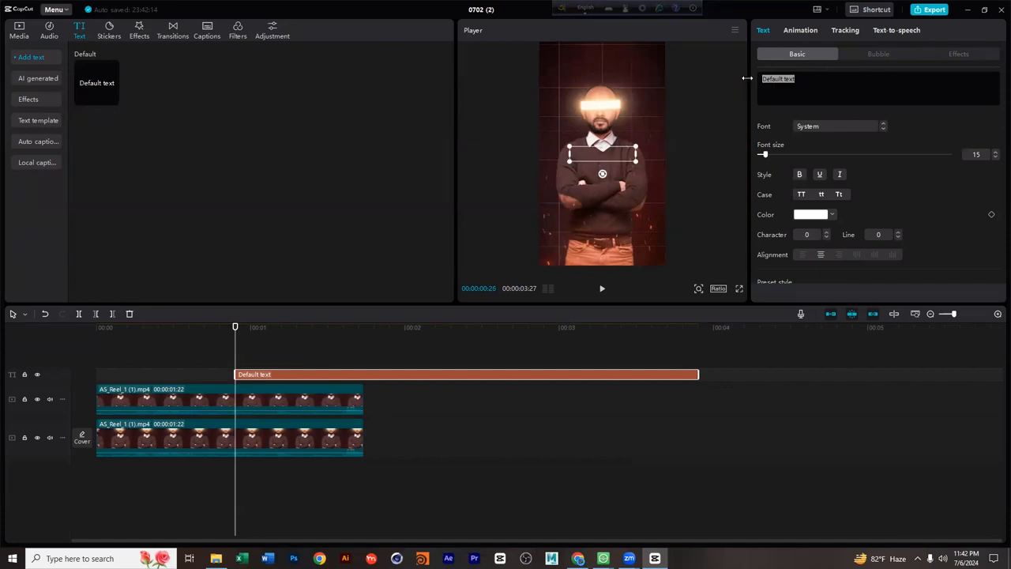
type("Hello")
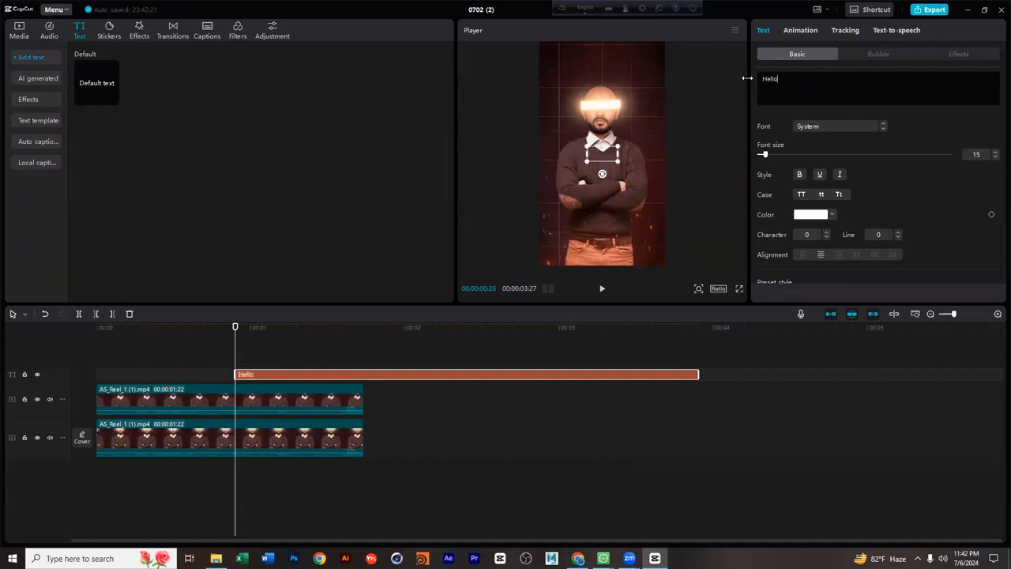
type(" Boss!")
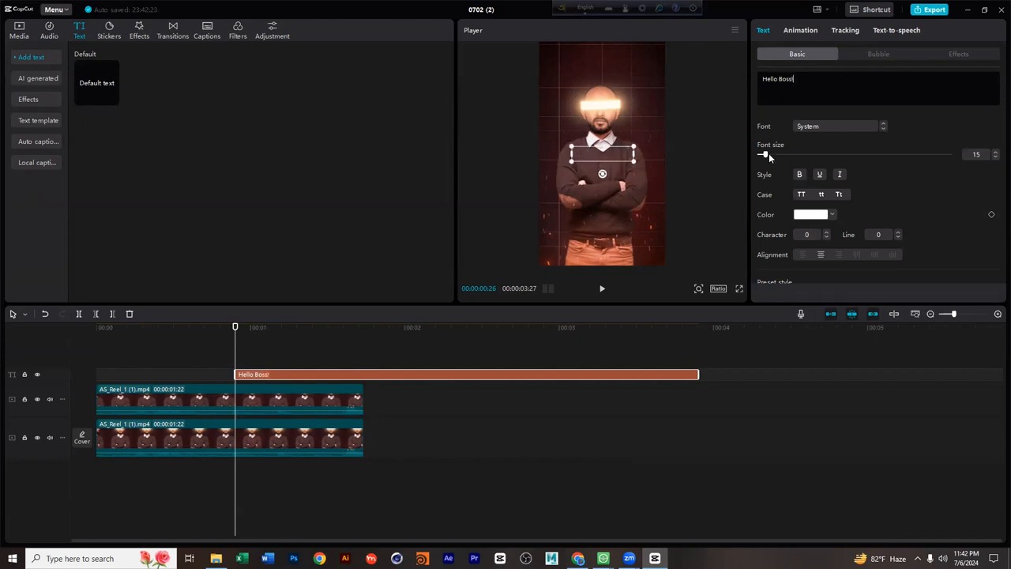
Set the "Hello Boss!" text's font size to 26 and apply the yellow preset style with a dark outline.
left_click_drag(766, 154, 773, 155)
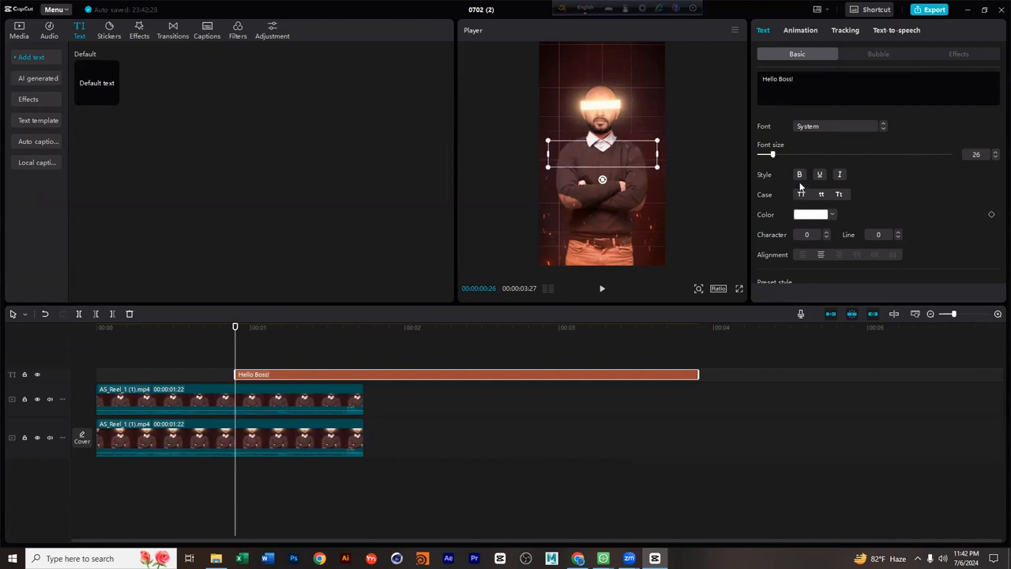
left_click_drag(237, 336, 260, 333)
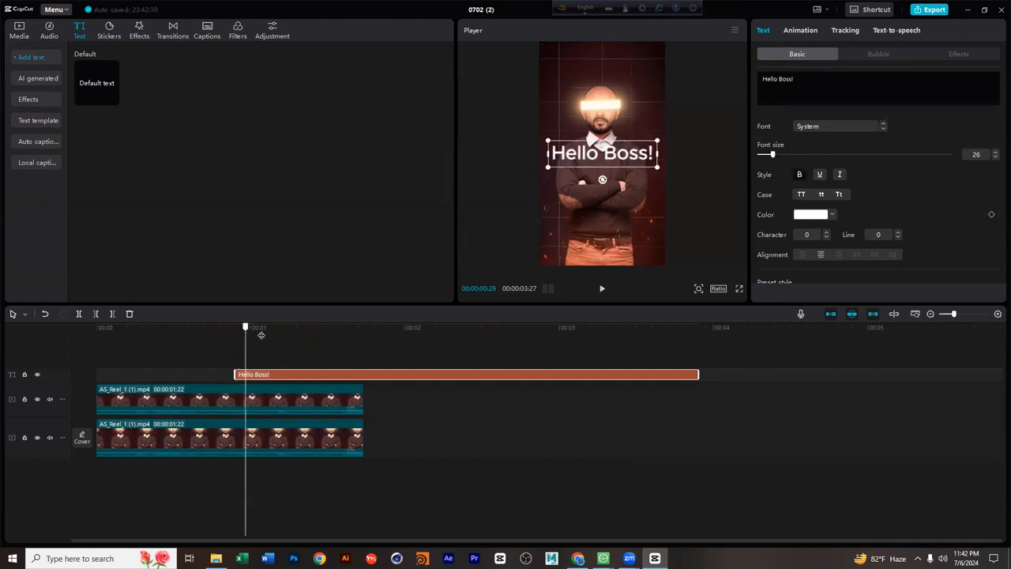
scroll(925, 212, "down", 10)
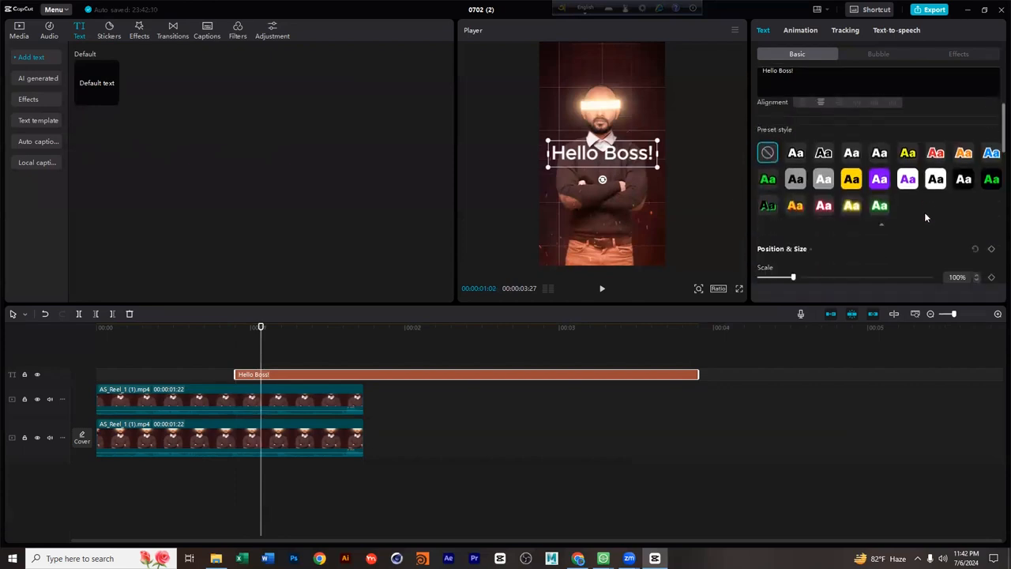
scroll(926, 215, "up", 5)
scroll(926, 215, "up", 2)
left_click(908, 118)
Lower the opacity of the "Hello Boss!" text to about 85%.
scroll(837, 198, "down", 3)
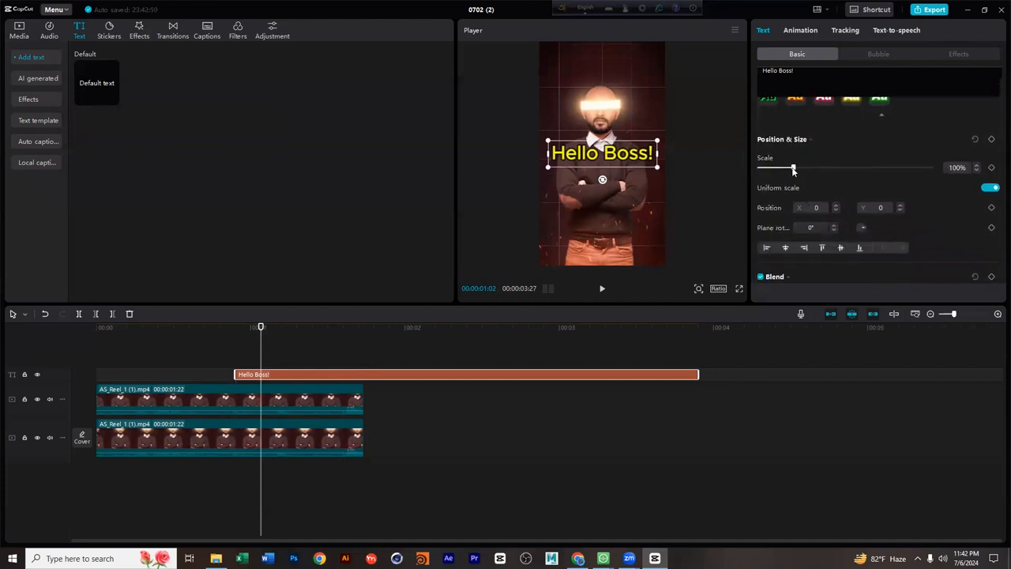
scroll(808, 226, "down", 2)
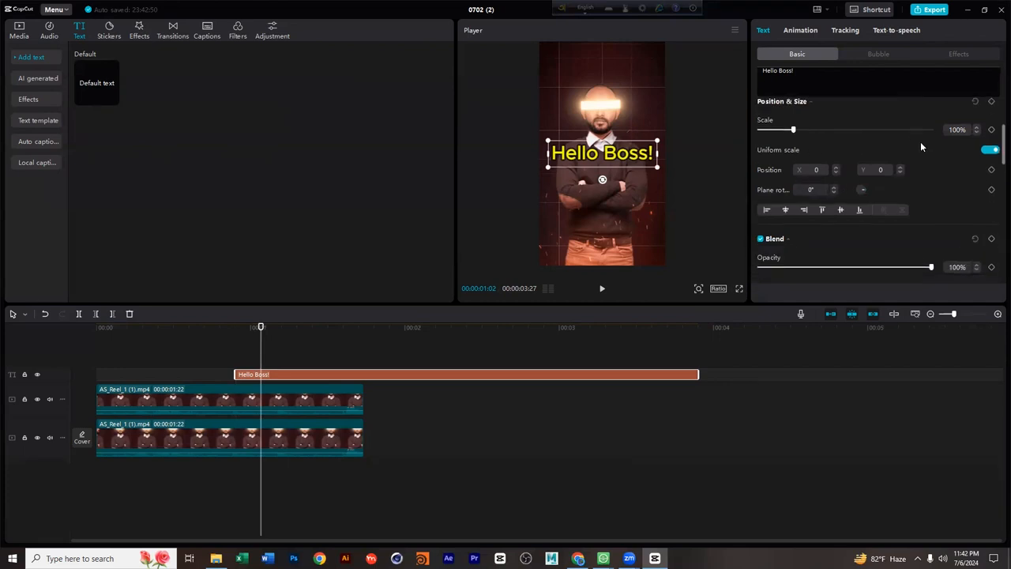
left_click_drag(930, 267, 915, 269)
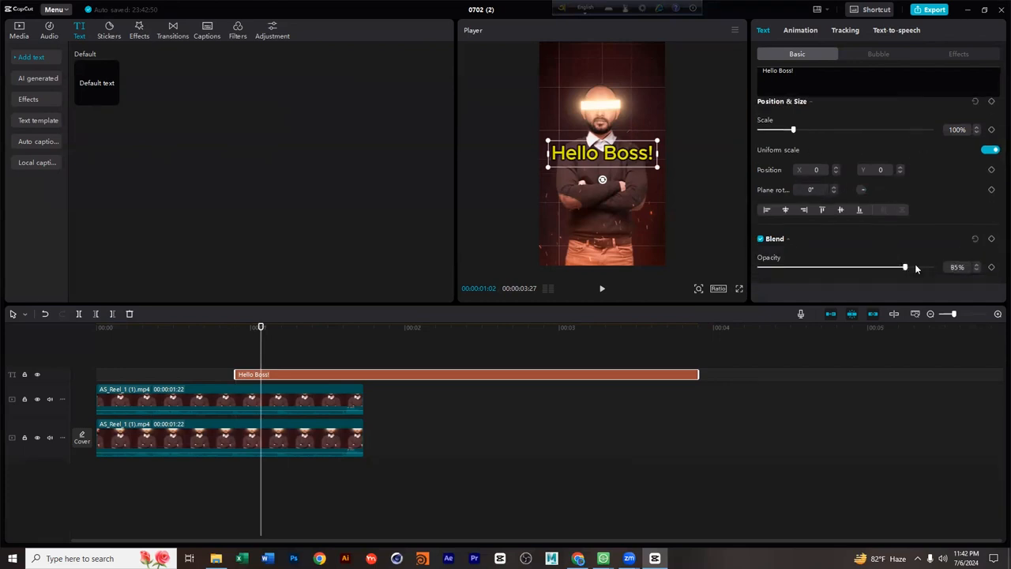
Place the "Hello Boss!" text track between the cutout copy and the original clip, and fit its length to both clips.
left_click(235, 400)
left_click_drag(233, 399, 187, 408)
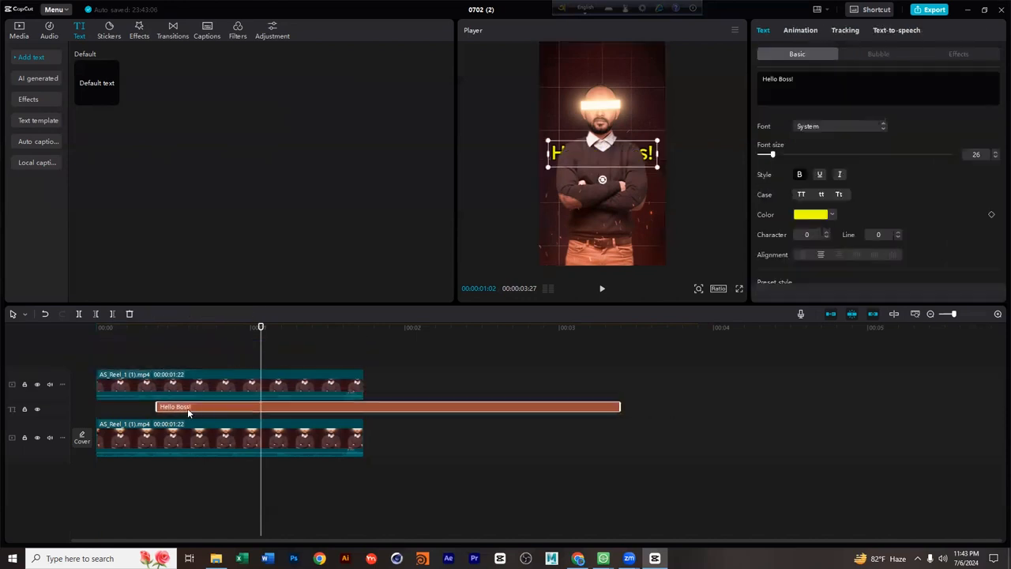
left_click_drag(559, 409, 363, 422)
left_click_drag(185, 331, 153, 336)
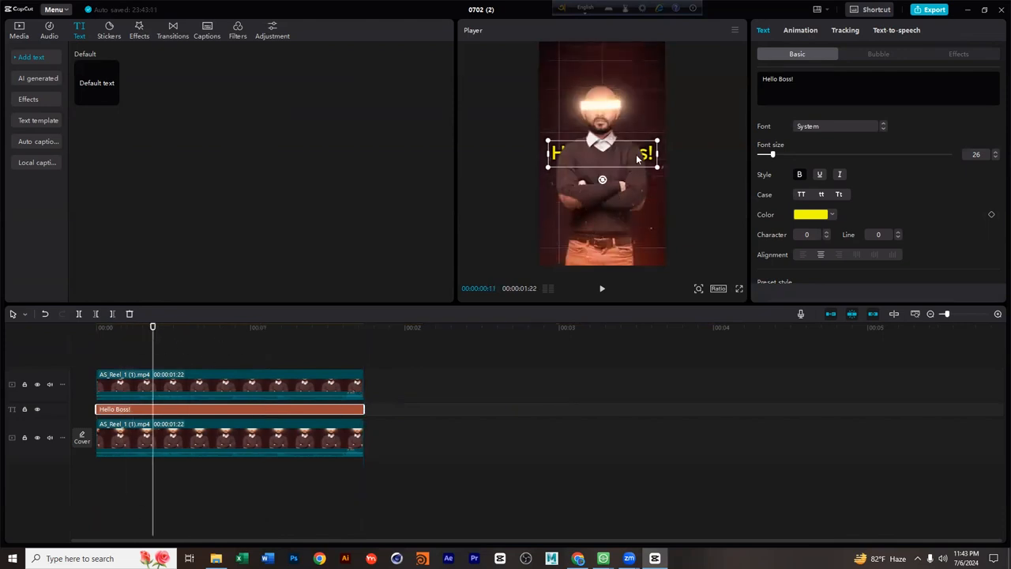
Move the "Hello Boss!" text up in the frame so it sits behind the top of the man's head.
left_click(224, 386)
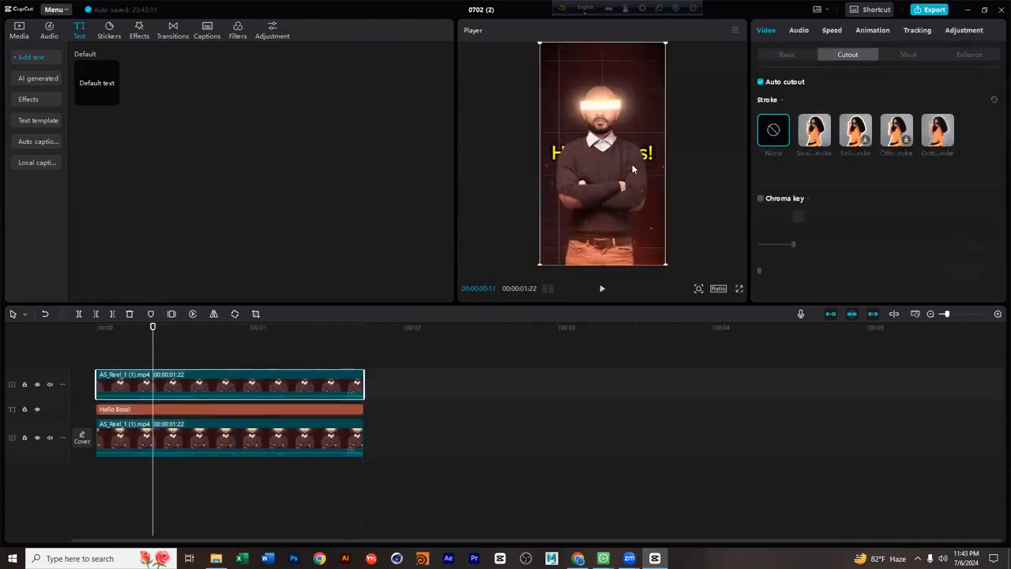
left_click(213, 409)
left_click_drag(646, 164, 646, 95)
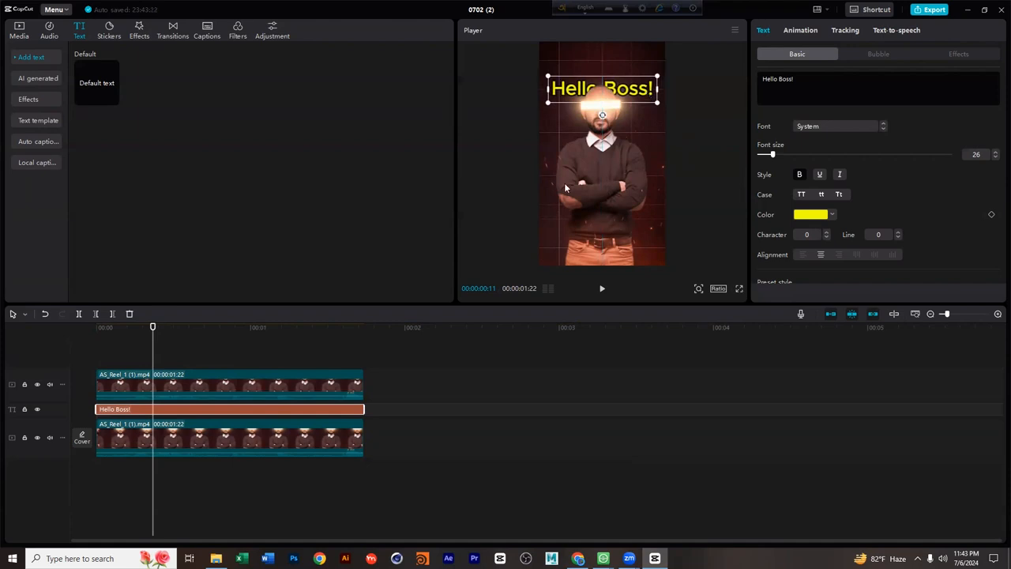
Apply the Wave 2 loop animation to the "Hello Boss!" text and play it back from the start.
left_click_drag(123, 332, 89, 330)
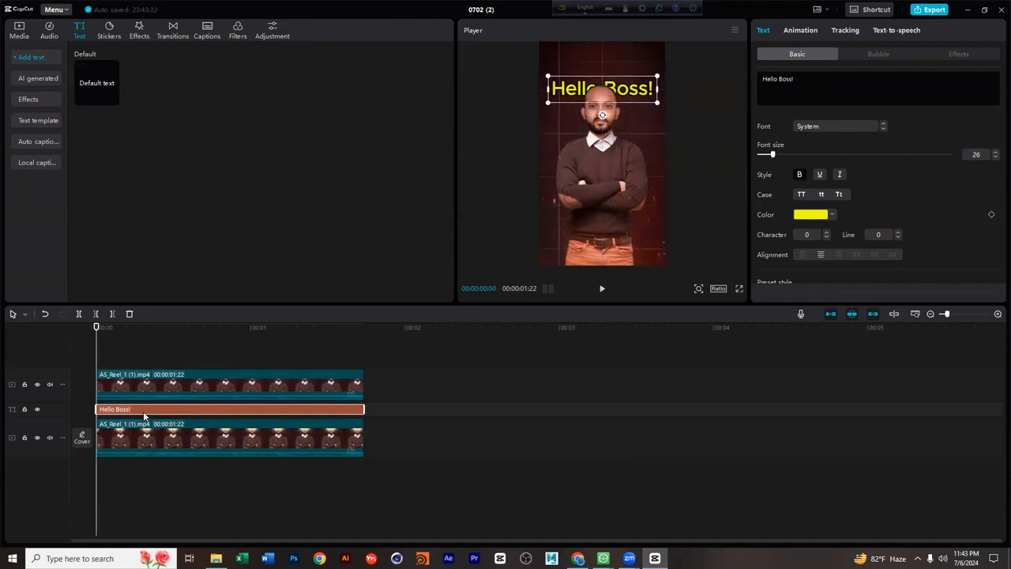
left_click(806, 31)
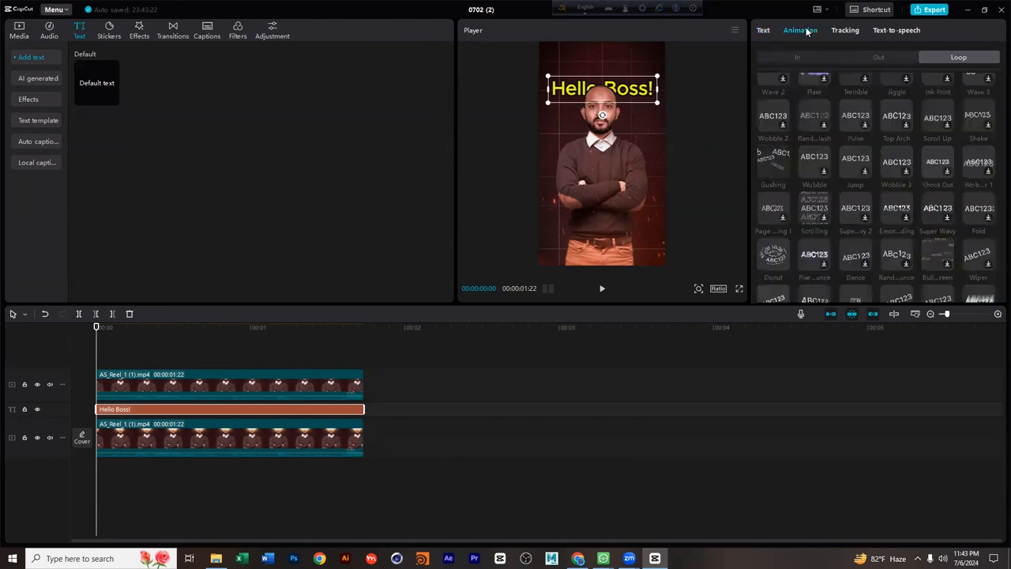
scroll(848, 173, "up", 2)
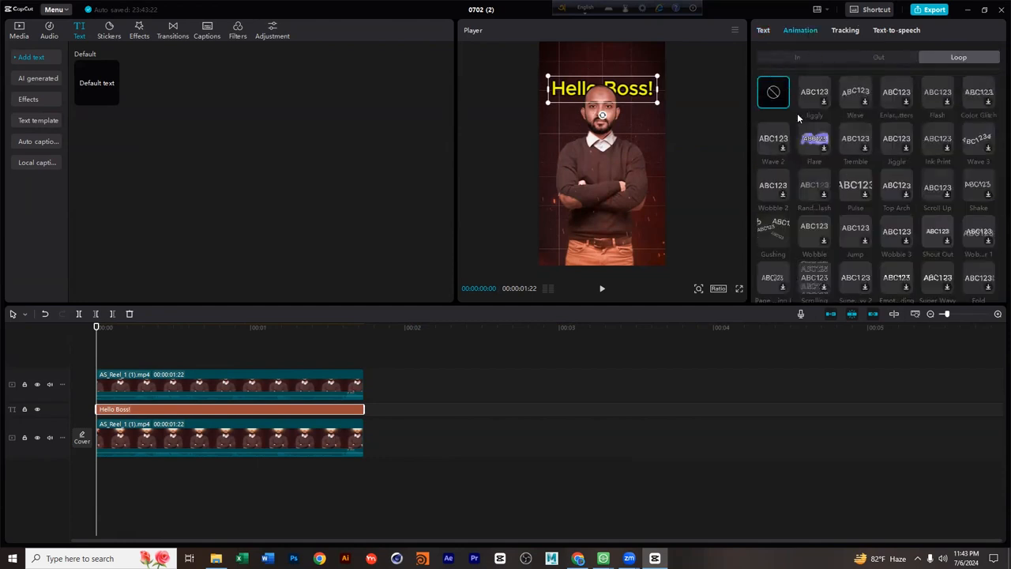
left_click(777, 144)
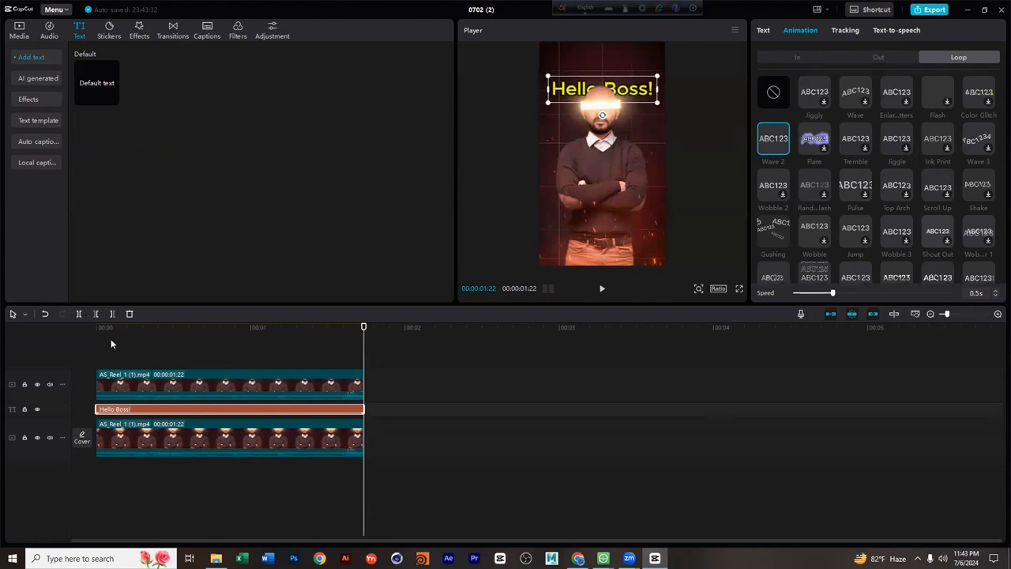
left_click(73, 332)
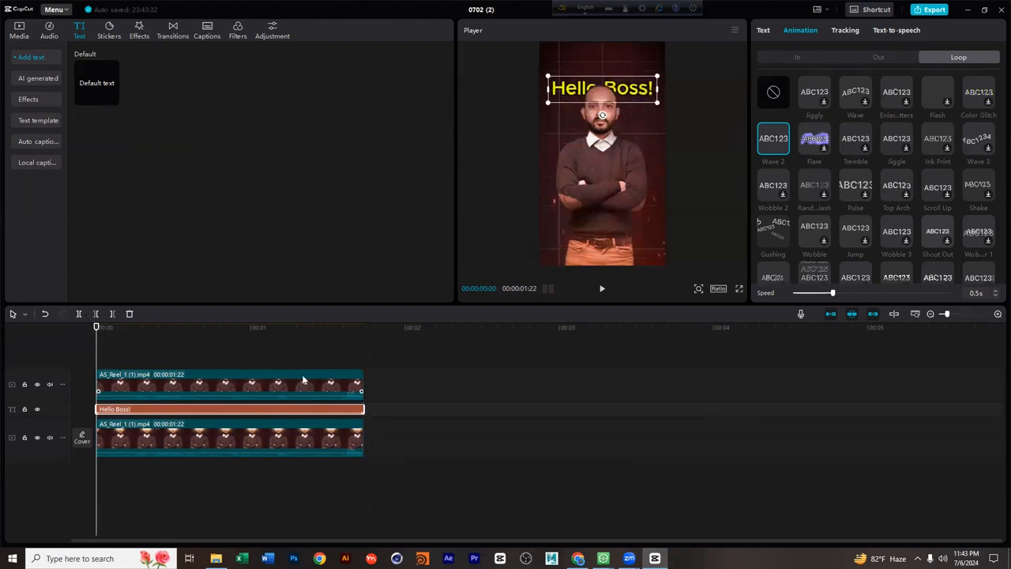
key("space")
key("space")
Raise the "Hello Boss!" text so it sits fully above the man's head, and deselect it.
left_click_drag(634, 98, 633, 75)
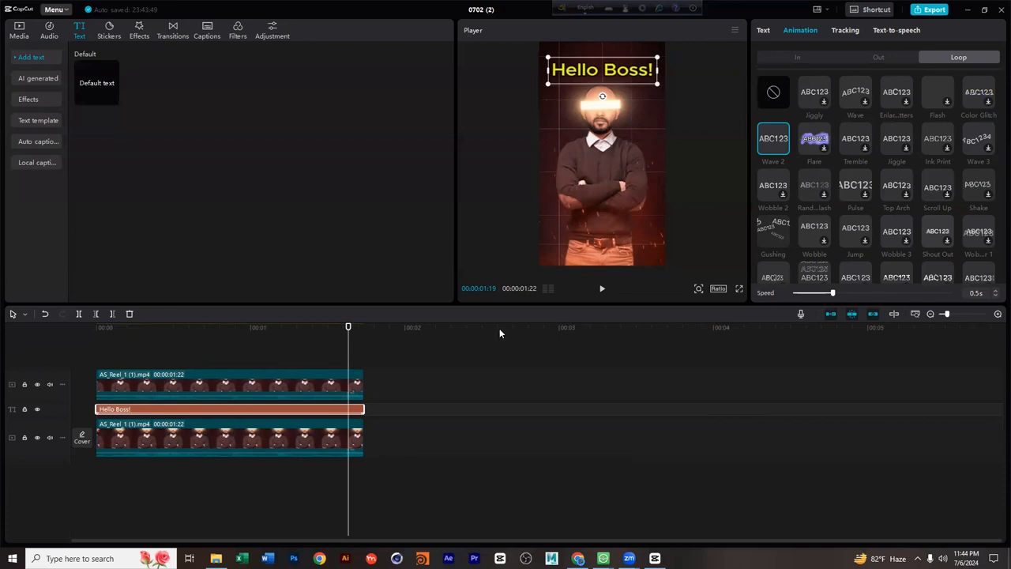
left_click(504, 374)
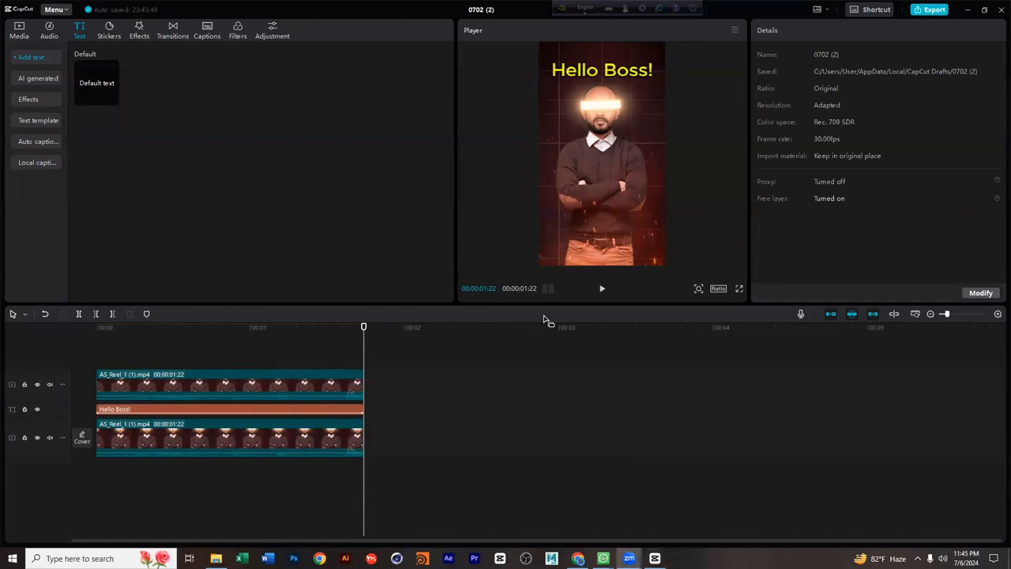
left_click(348, 330)
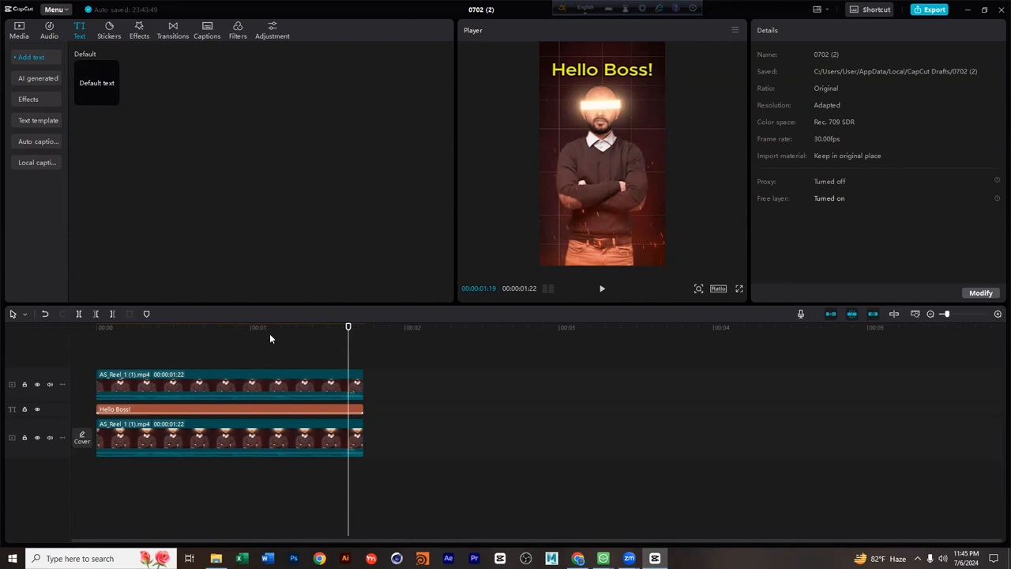
Scrub through the layered clip to review the animated text against the cutout, ending at the timeline start.
left_click_drag(207, 340, 292, 345)
left_click_drag(163, 344, 320, 353)
left_click(240, 365)
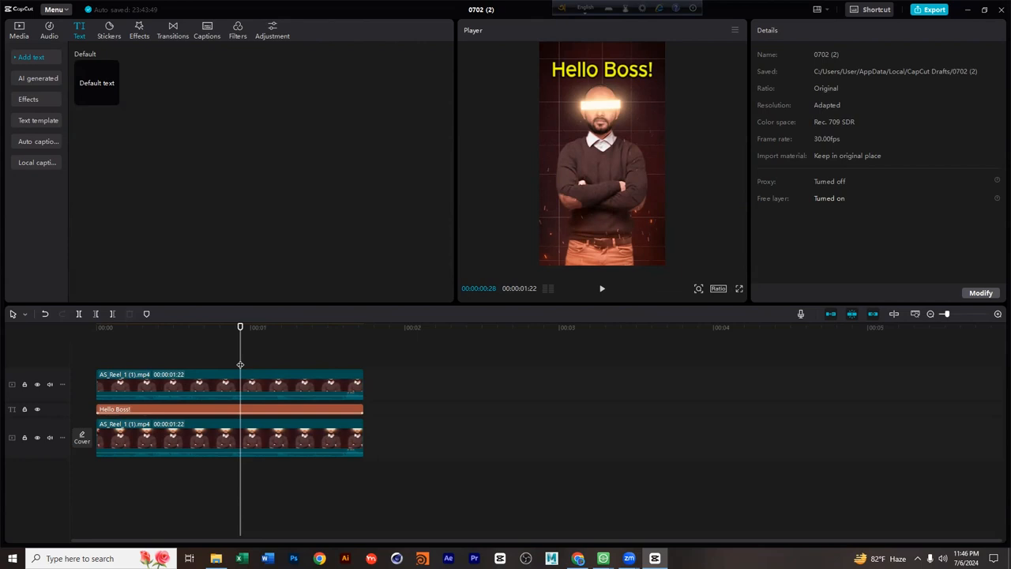
left_click(488, 413)
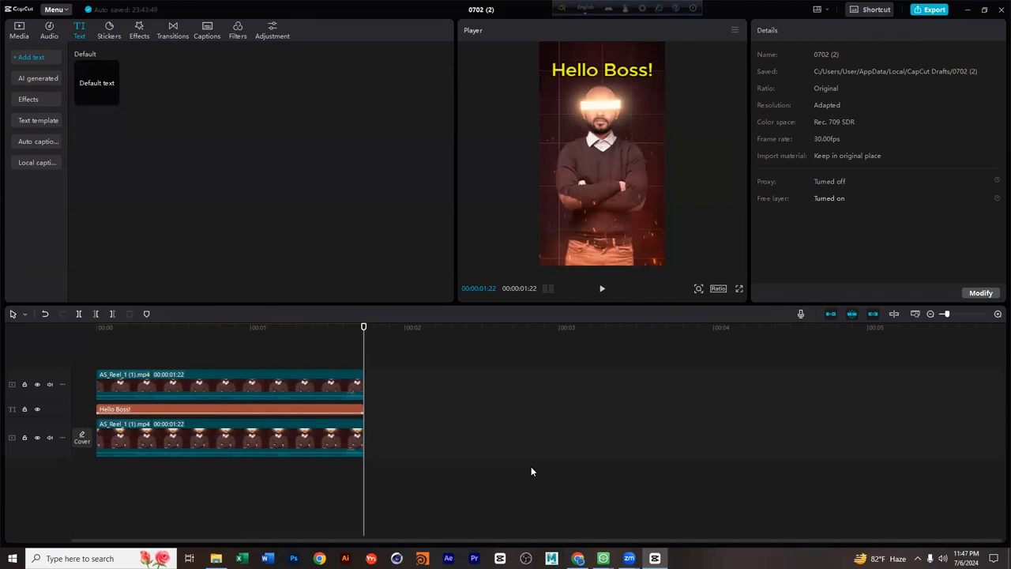
left_click_drag(152, 336, 71, 340)
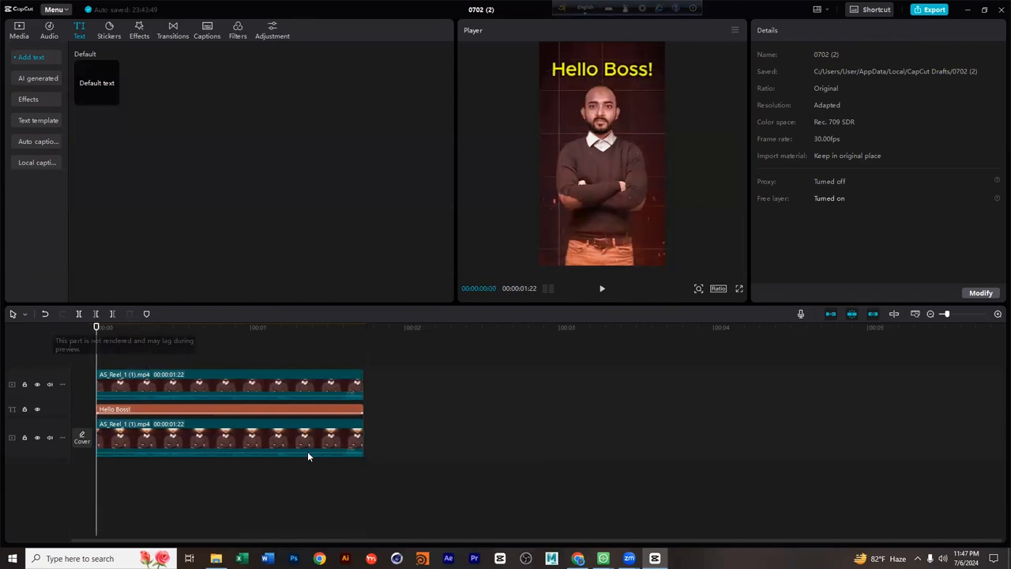
Play AS_Reel_1 (1) from the Downloads folder in VLC media player to about 00:22, and close the player.
left_click(216, 558)
double_click(456, 284)
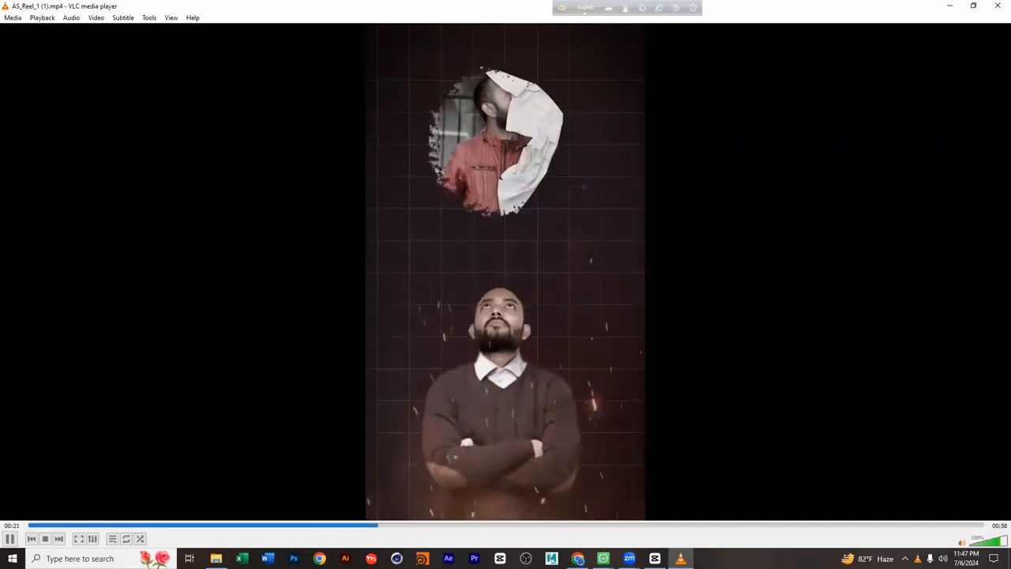
key("space")
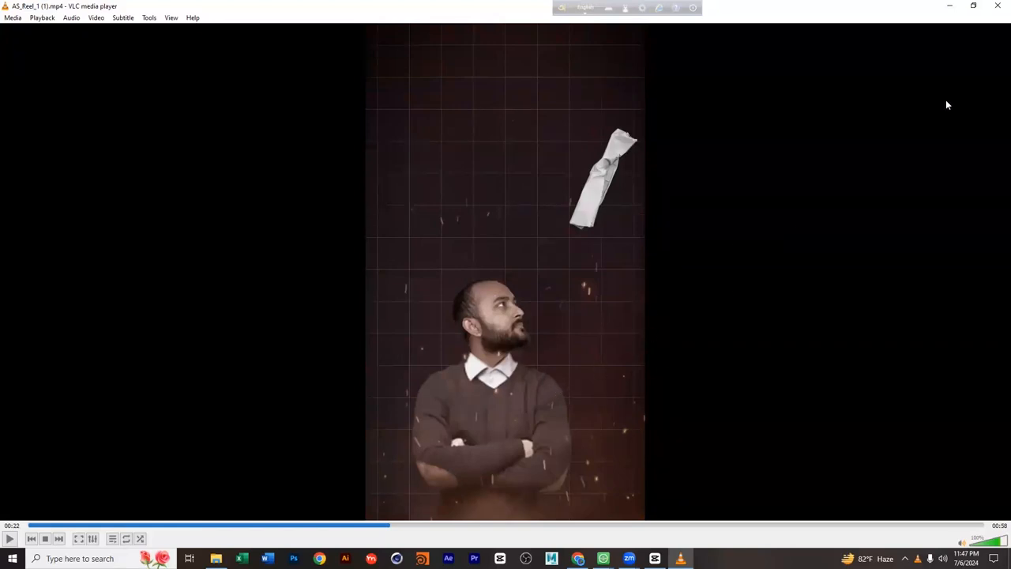
left_click(995, 6)
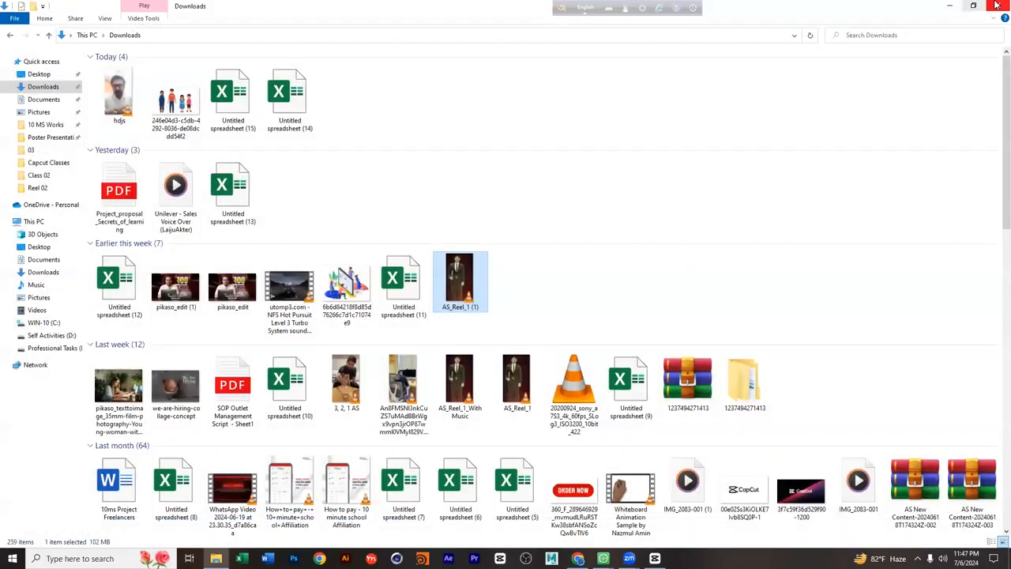